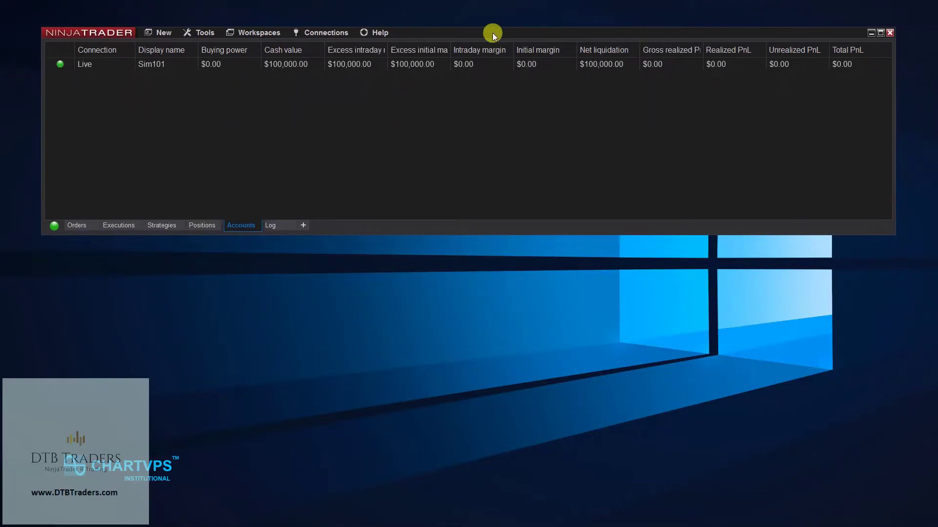
Step: Review the installed NinjaScript assemblies that can be removed, and close the list without removing any
left_click(205, 32)
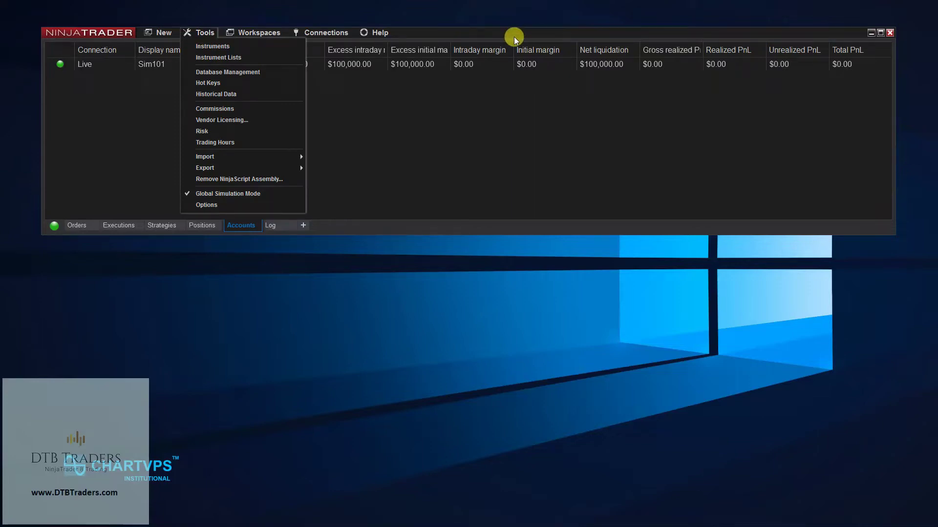
left_click(205, 32)
left_click(205, 33)
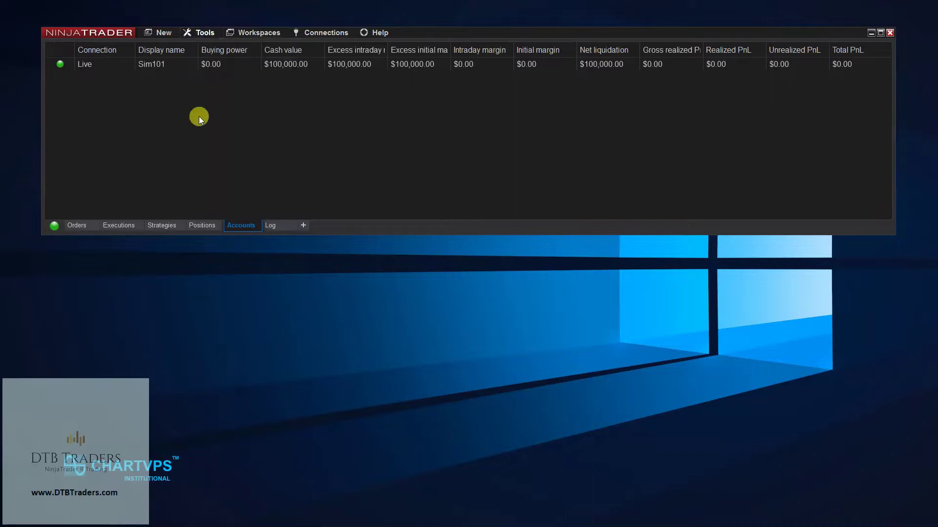
left_click(204, 34)
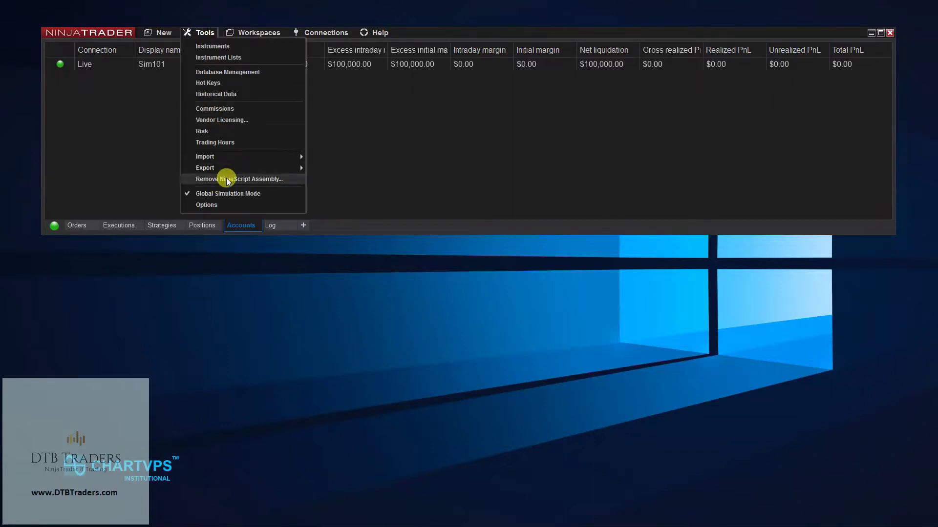
left_click(589, 155)
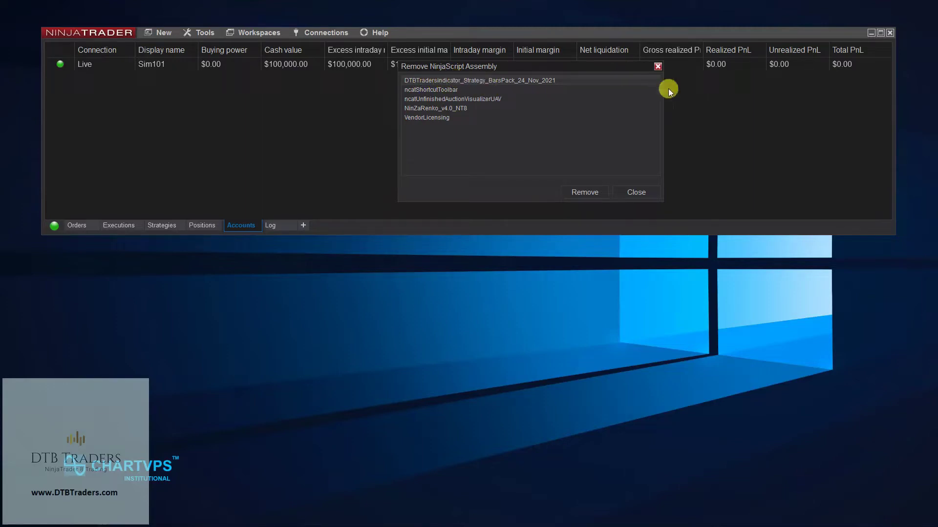
left_click(637, 192)
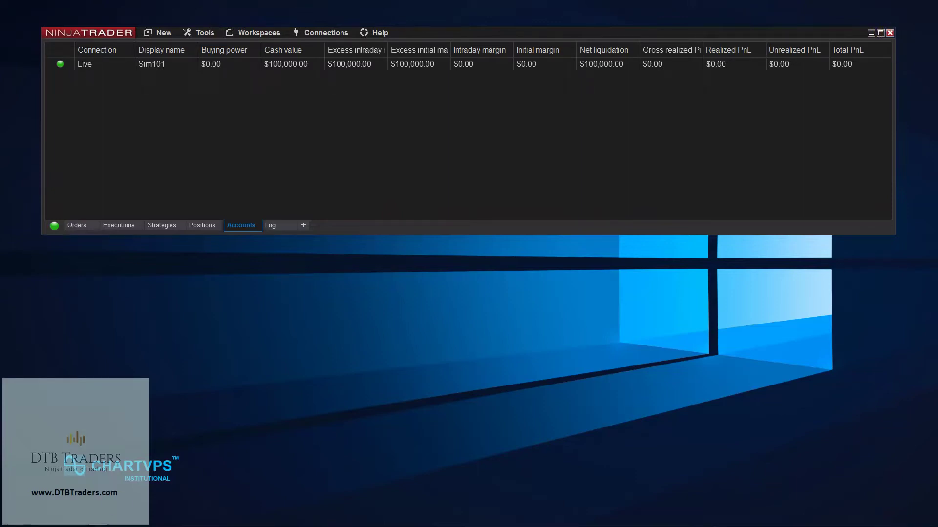
Step: Choose the DTBTradersIndicator_Strategy_BarsPack_24_Nov_2021 archive from Downloads for the NinjaScript add-on import
left_click(208, 34)
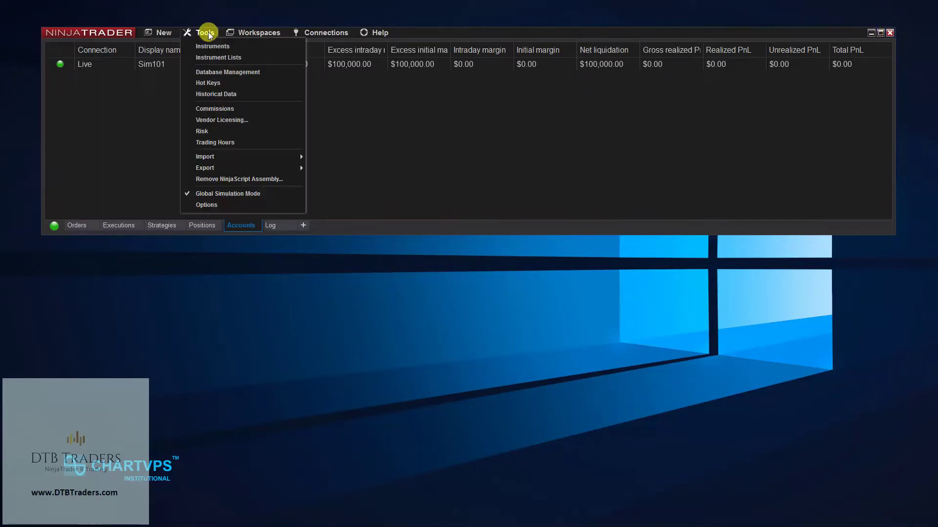
mouse_move(238, 155)
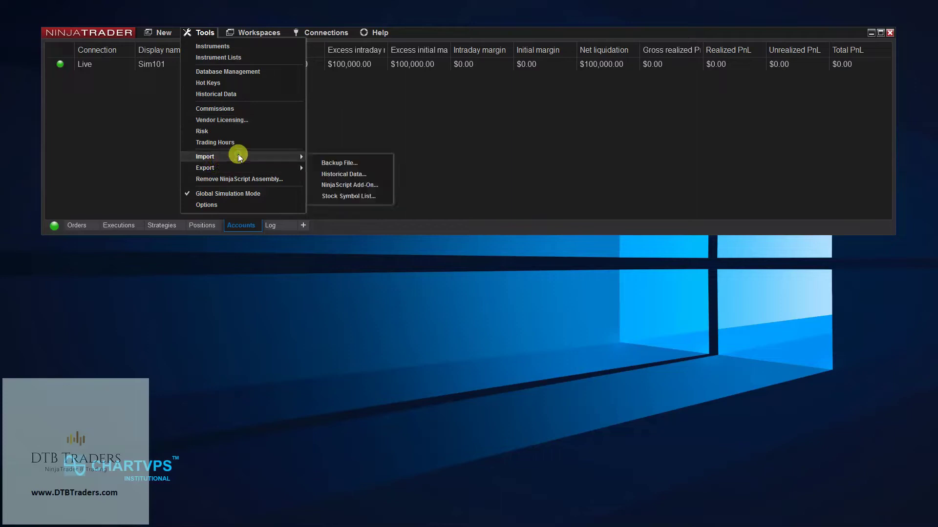
left_click(359, 185)
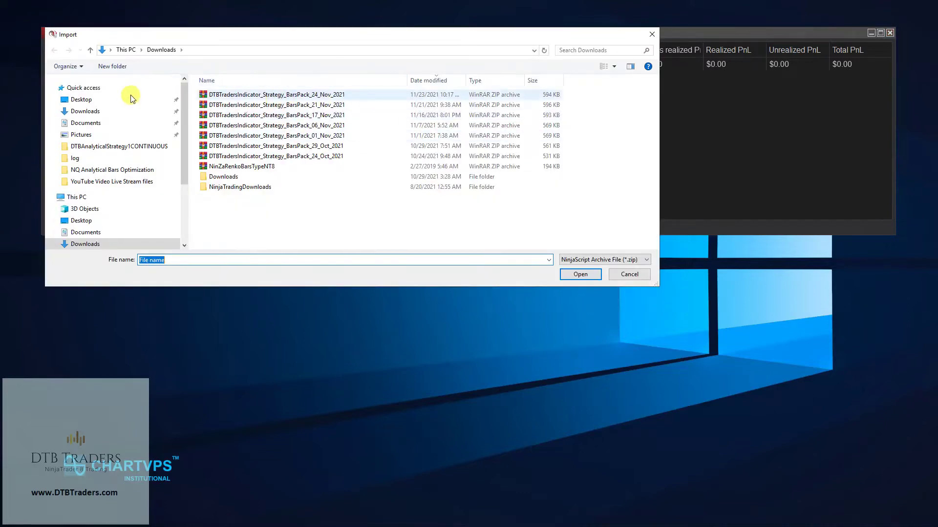
left_click(288, 95)
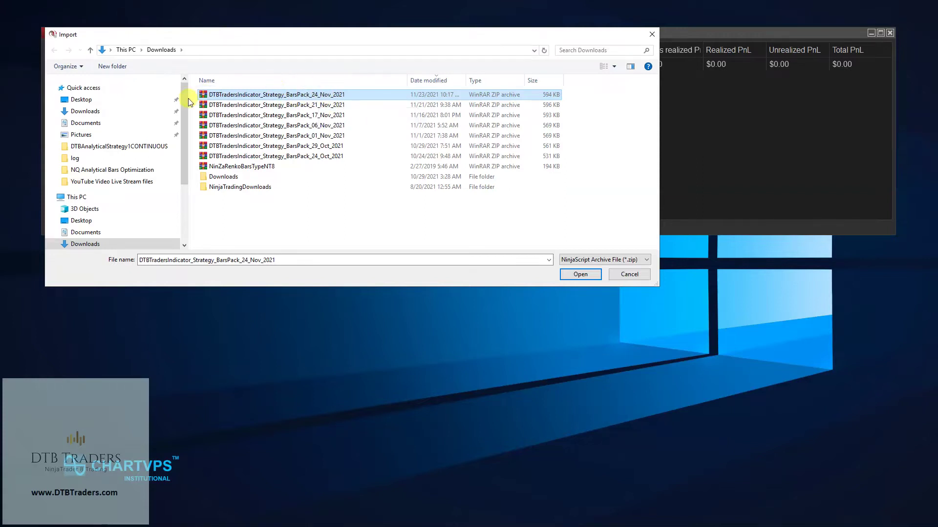
left_click_drag(629, 275, 299, 92)
double_click(299, 92)
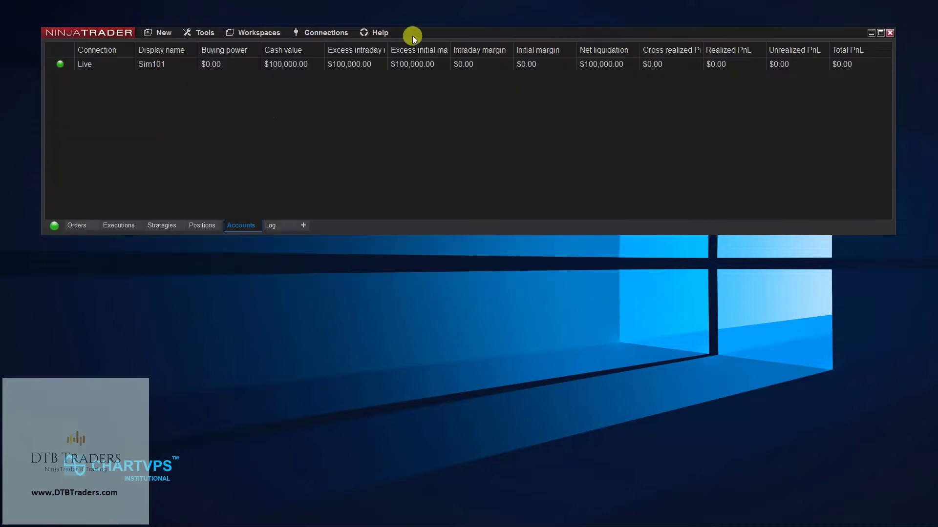
Step: Submit the 3rd Party Licensing form with vendor name DTBTraders and the customer's name as user defined ID, and close it
left_click(380, 33)
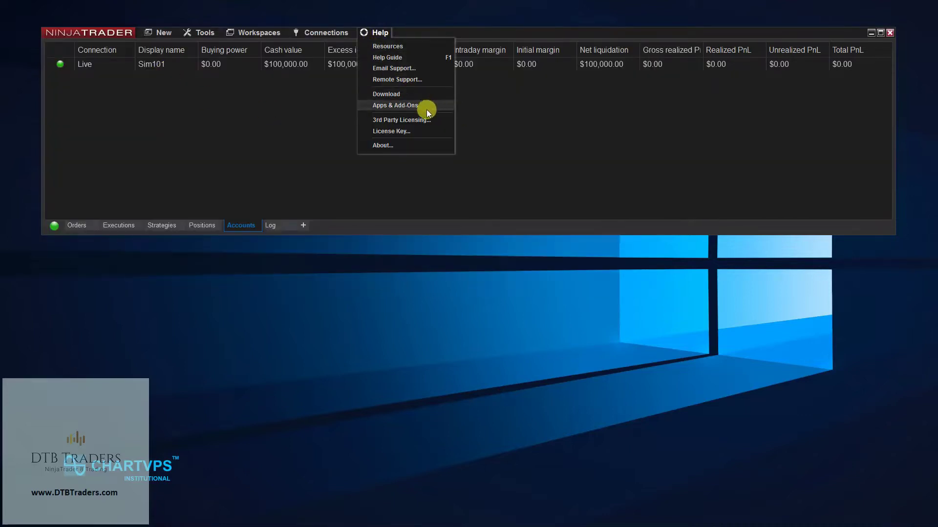
left_click(397, 120)
left_click(472, 112)
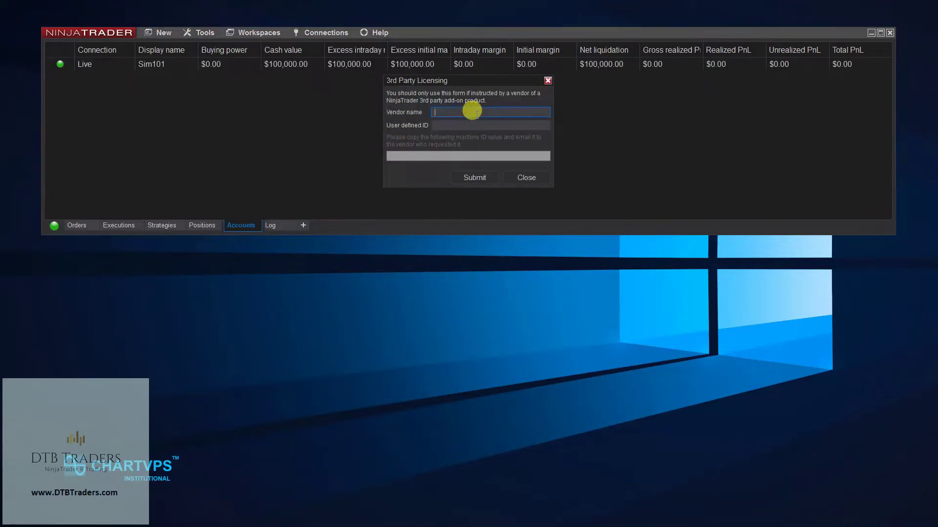
type("DTBTraders")
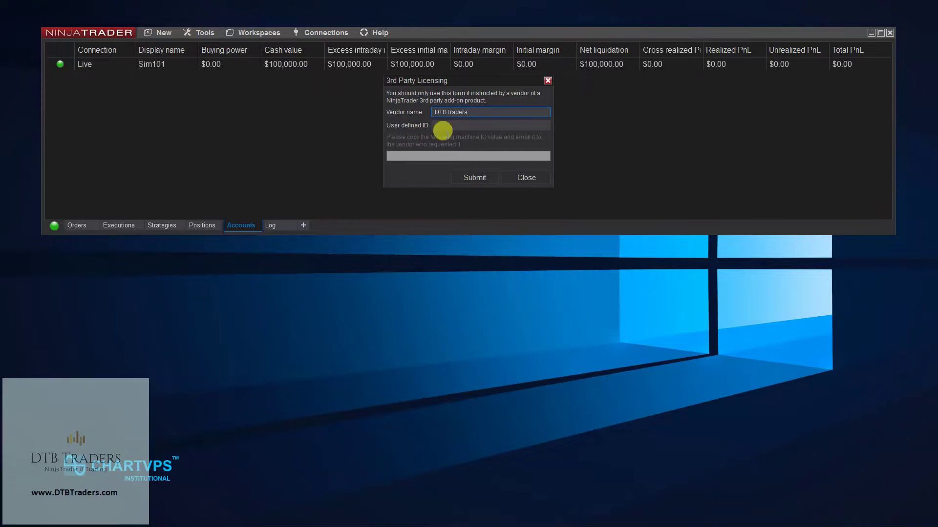
left_click(442, 124)
type("Jason")
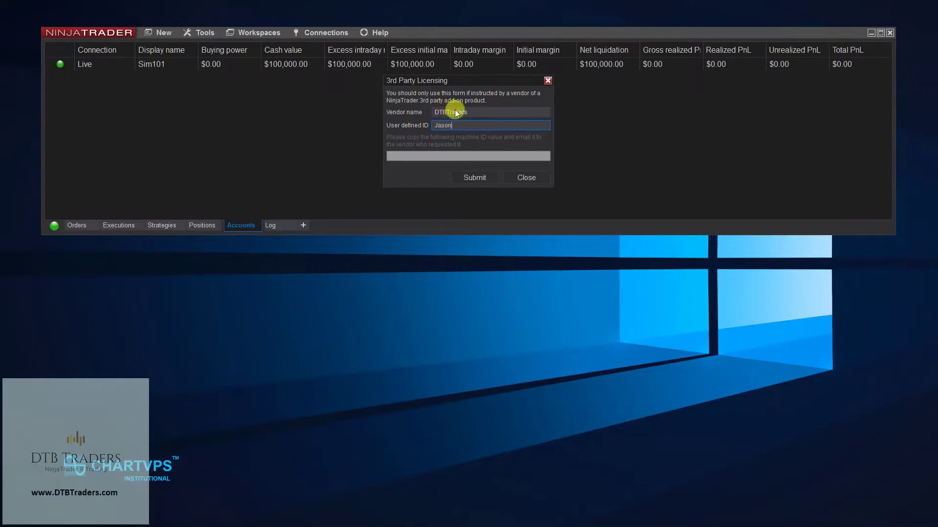
left_click(476, 177)
left_click(548, 80)
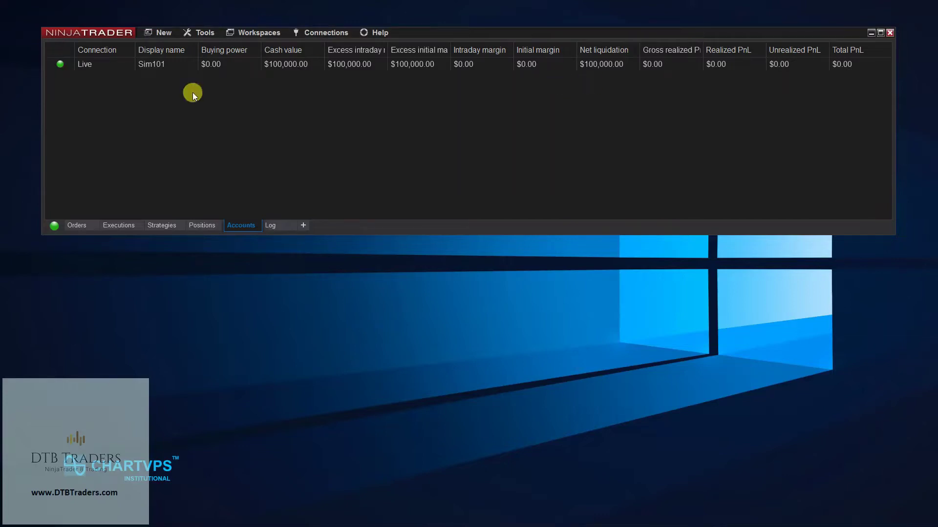
Step: Create a maximized NQ 12-21 chart with DTB Bars, setting Ticks to Next Baseline and Baseline Width in Ticks to 20
left_click(165, 33)
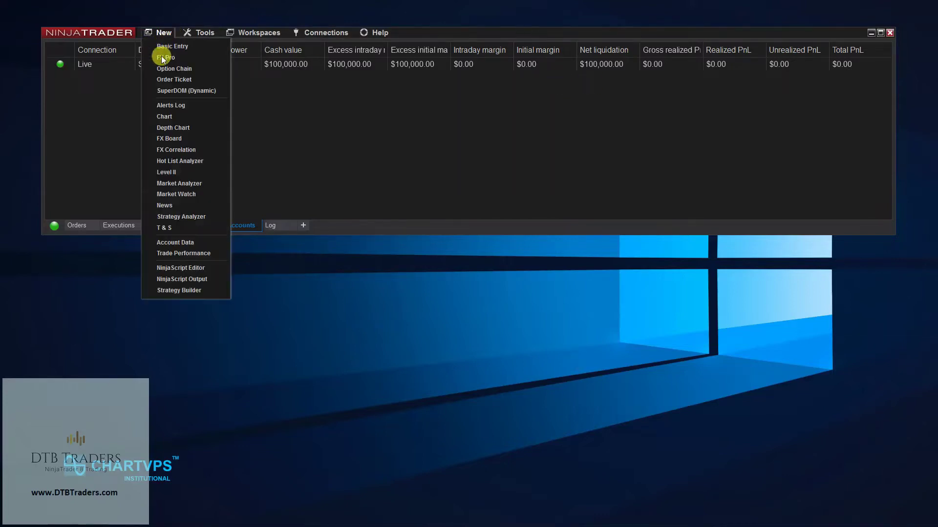
left_click(175, 118)
left_click(476, 22)
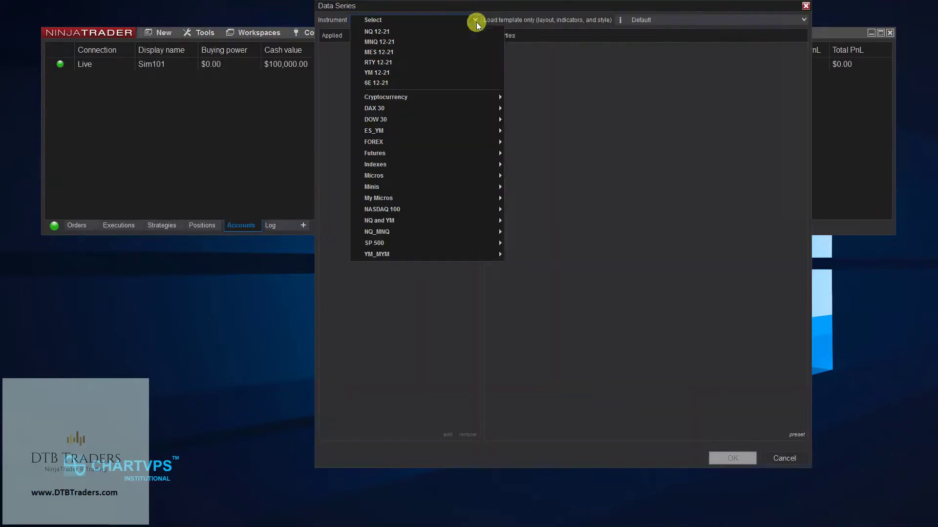
left_click(384, 28)
left_click(668, 86)
type("20")
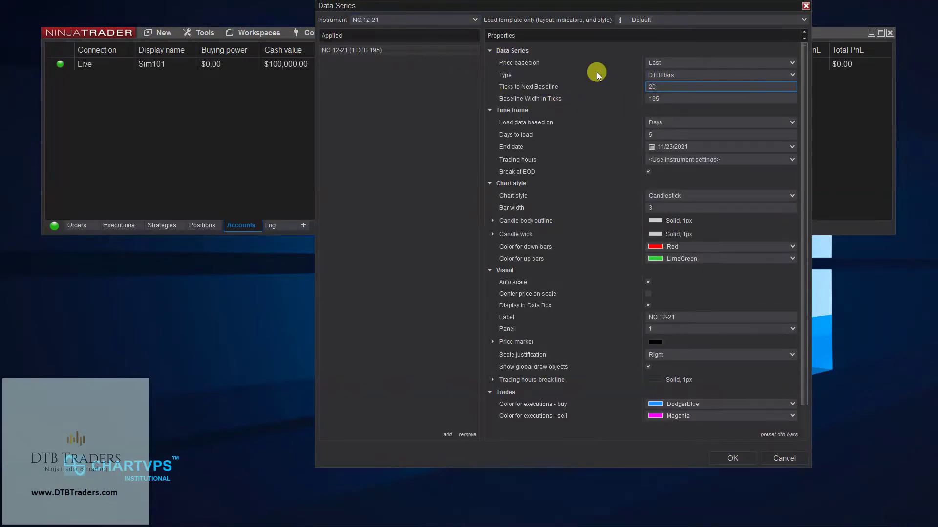
key("Tab")
type("20")
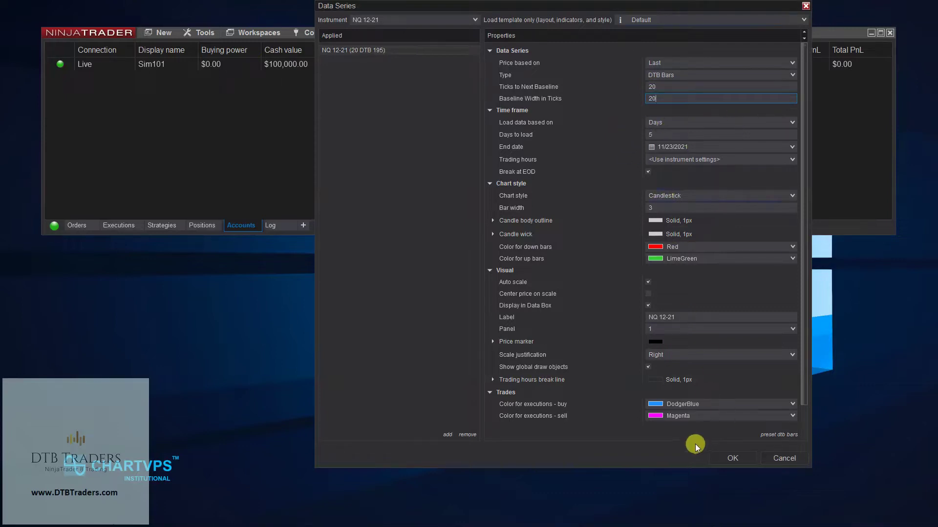
left_click(728, 458)
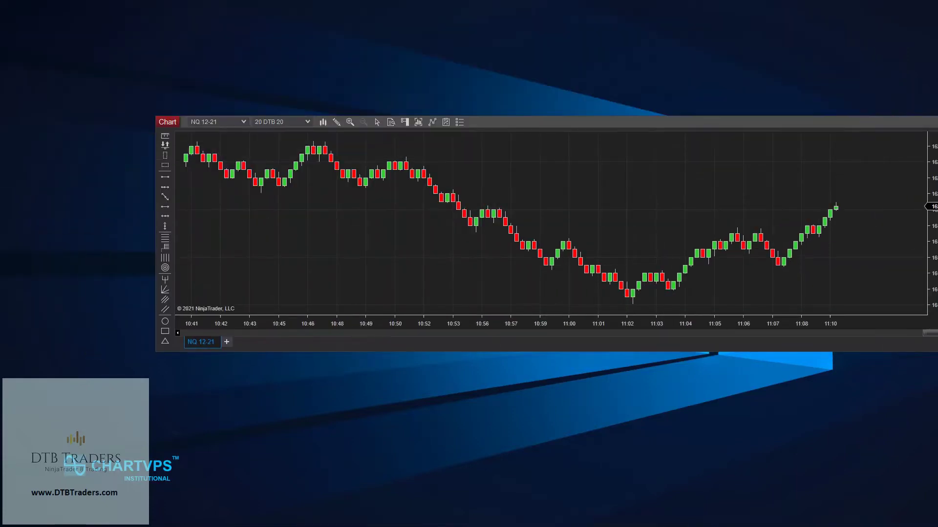
double_click(565, 123)
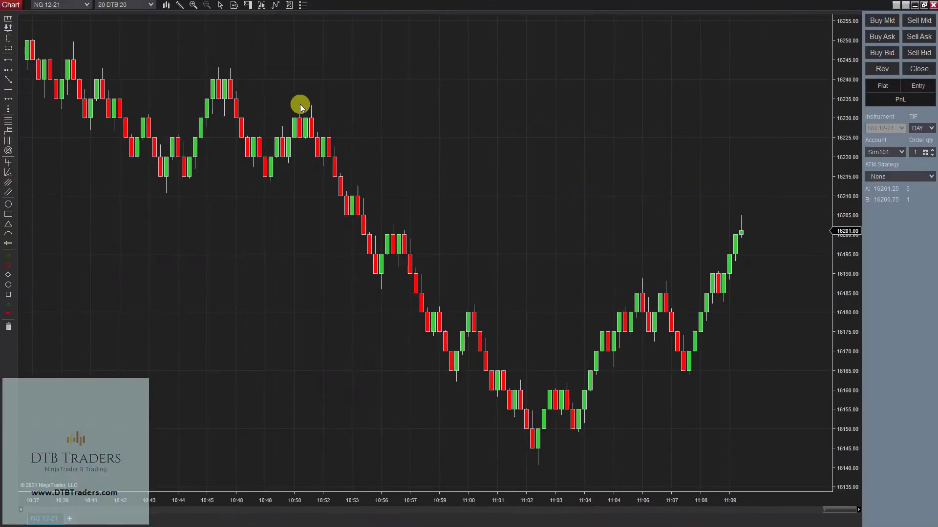
Step: Review the chart's data series settings, checking the Break at EOD option and the available bar types
right_click(391, 108)
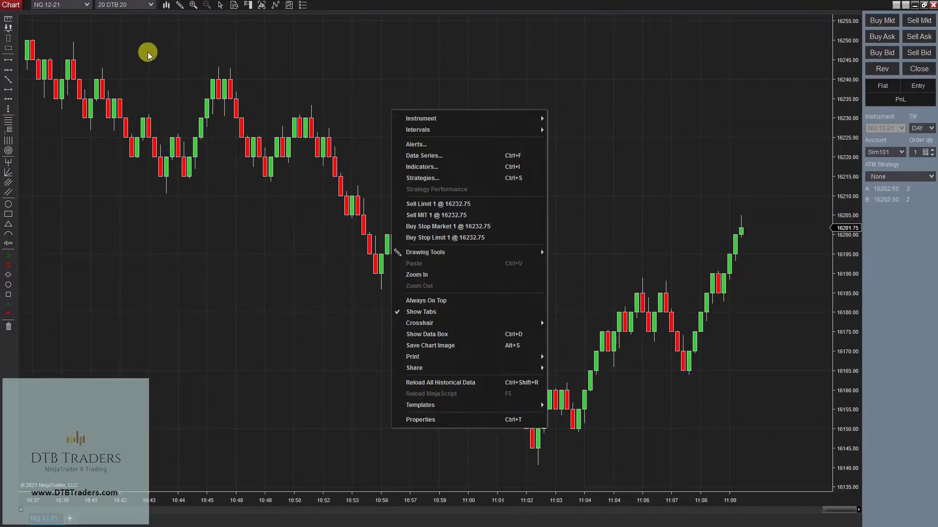
left_click(424, 155)
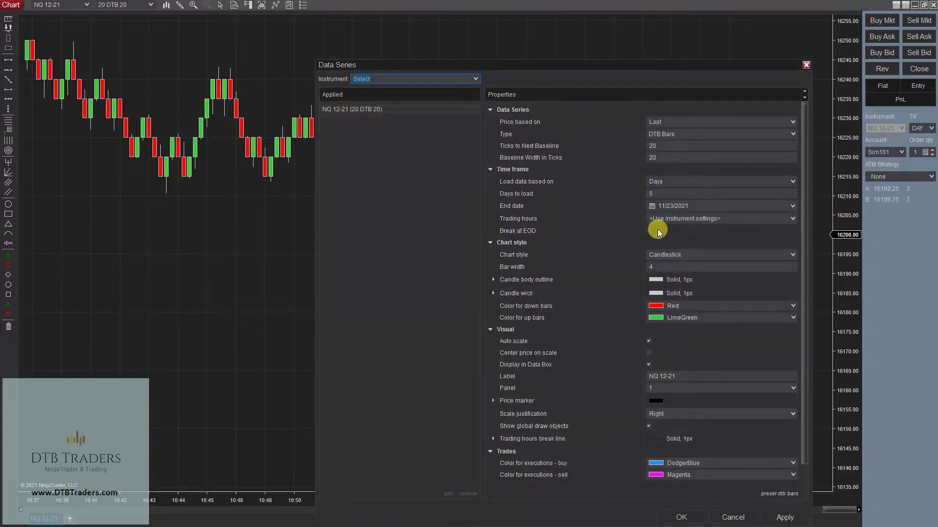
left_click(649, 230)
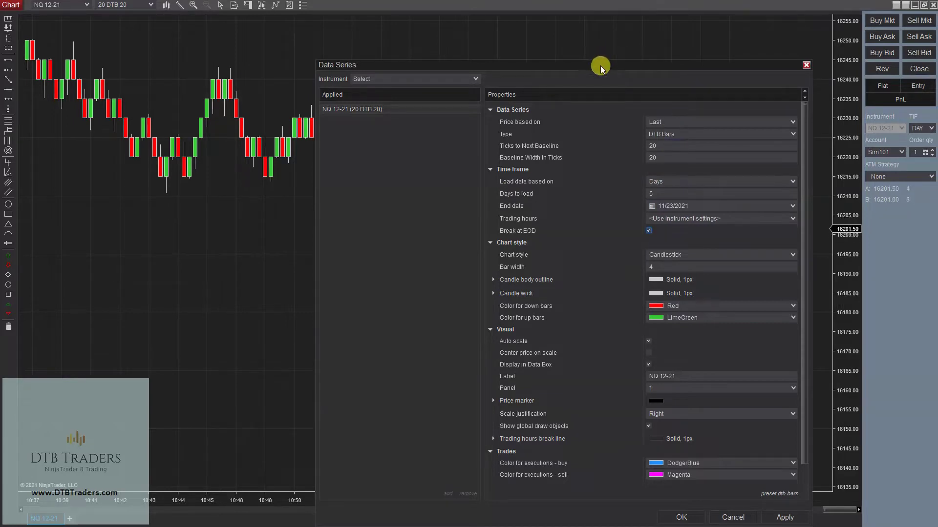
left_click_drag(514, 32, 496, 26)
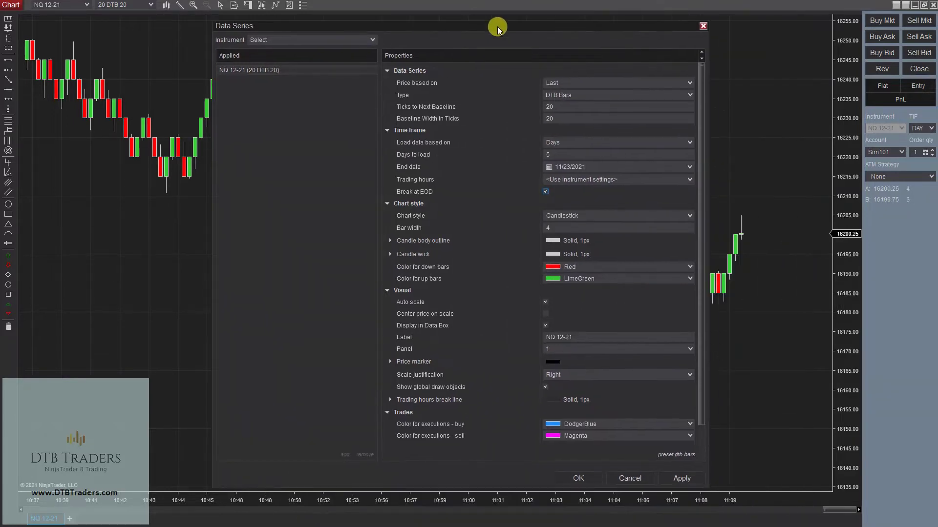
left_click(546, 192)
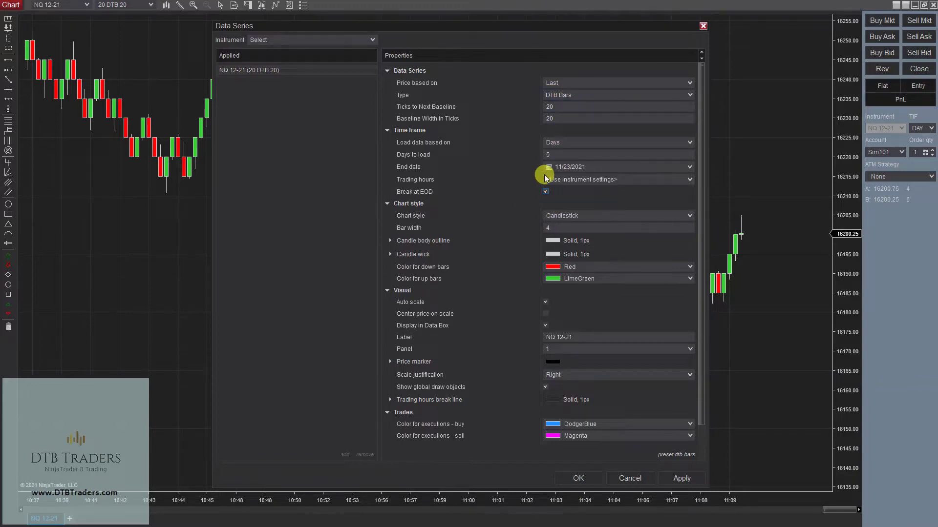
left_click(577, 97)
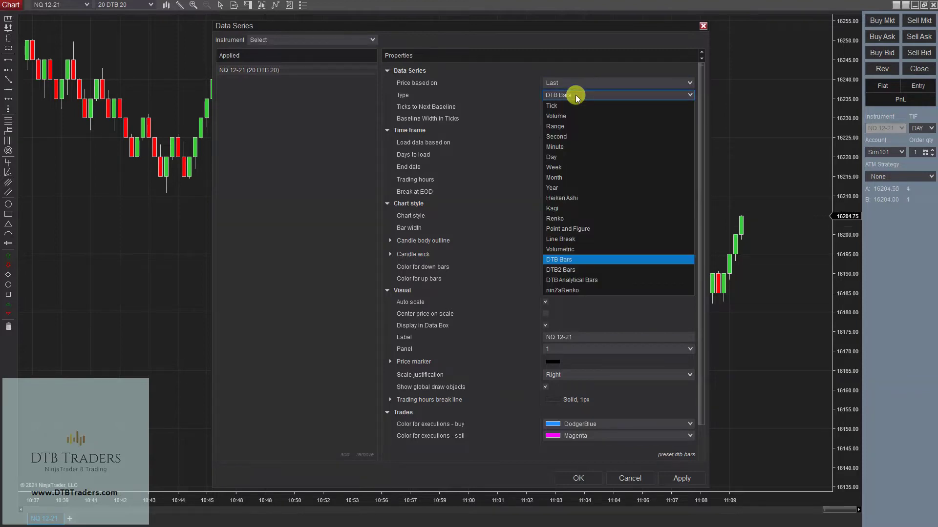
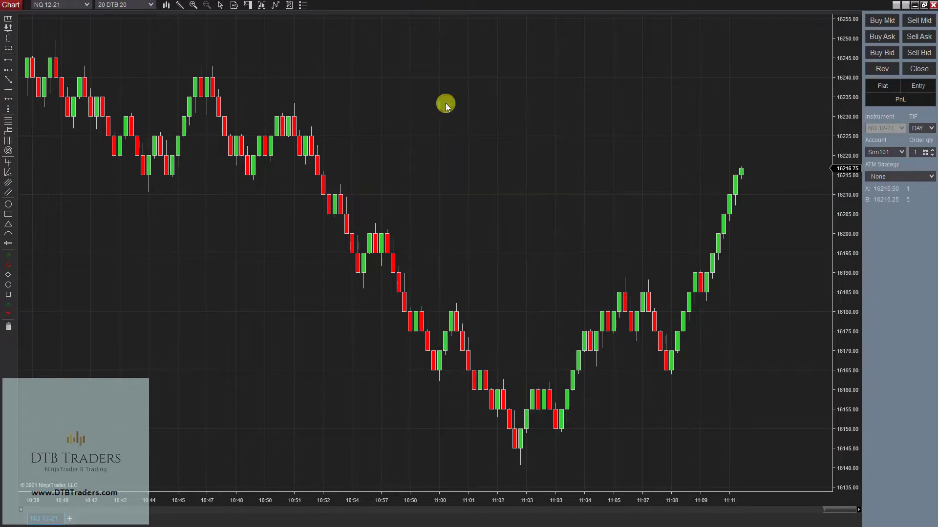
Step: Add the DTB Momentum Bars indicator to the chart's configured indicators
left_click_drag(447, 79, 299, 44)
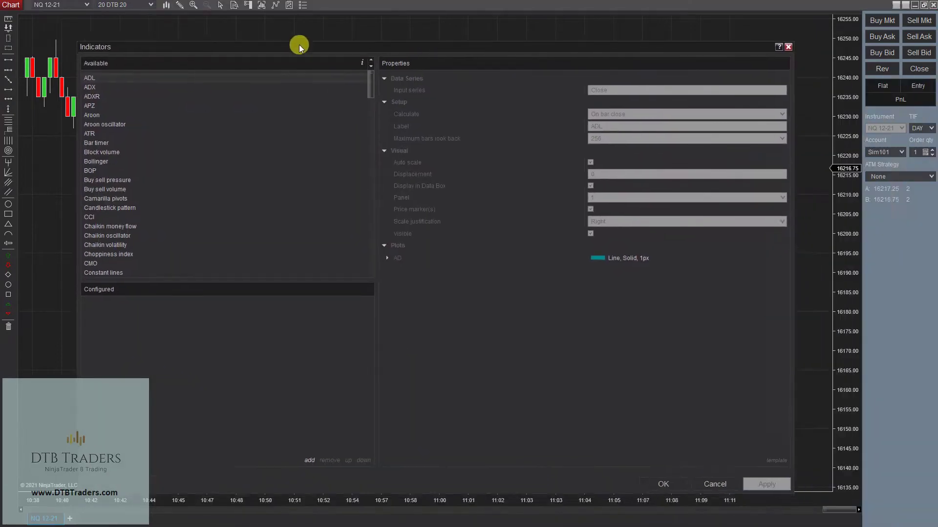
left_click_drag(249, 274, 251, 382)
scroll(234, 250, "down", 12)
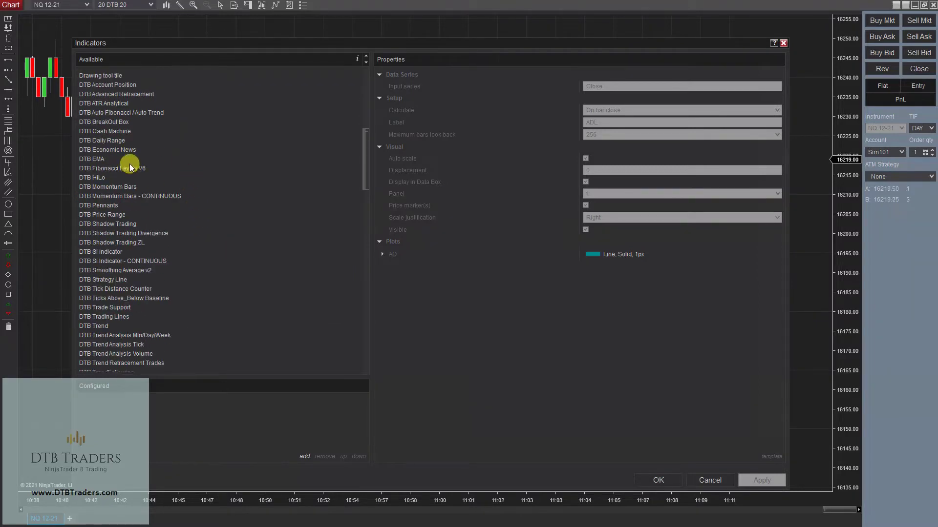
left_click(120, 188)
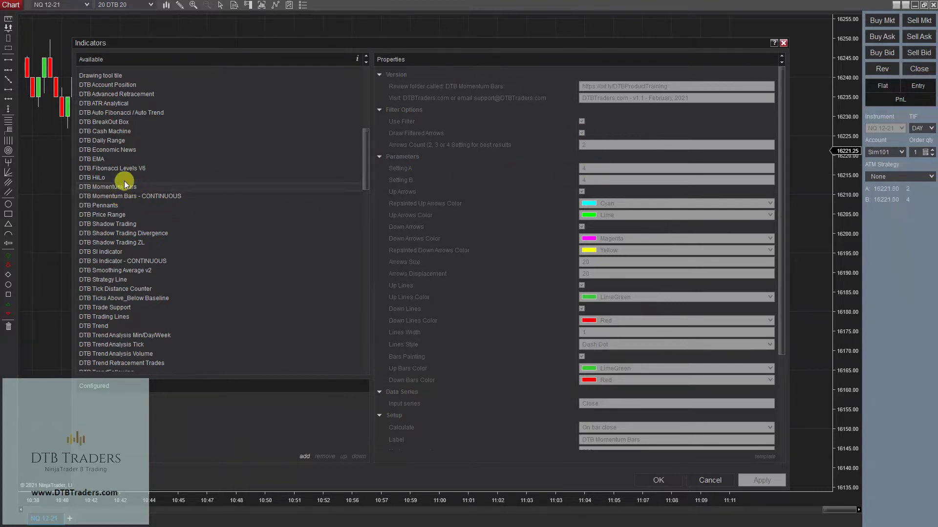
left_click_drag(112, 191, 107, 415)
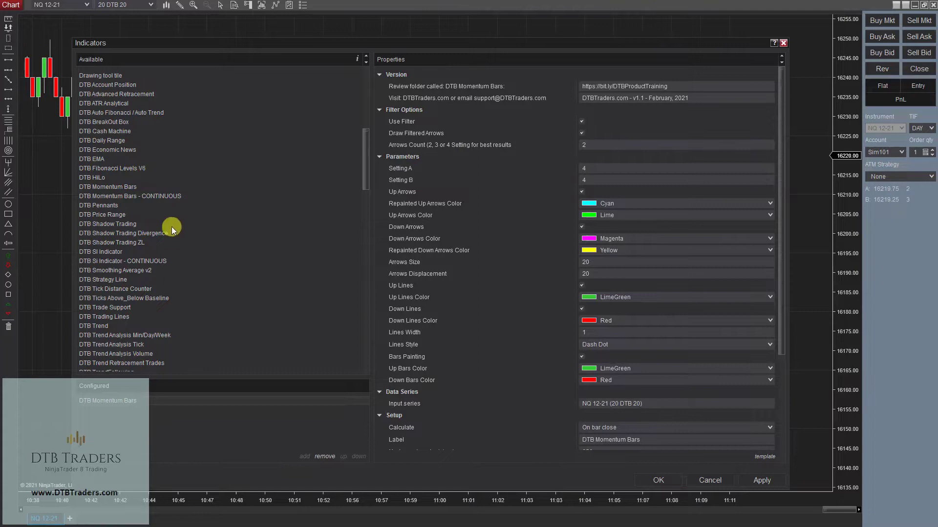
Step: Add the DTB Momentum Bars - CONTINUOUS indicator to the configured indicators and move the Indicators dialog higher on the chart
left_click(126, 198)
left_click_drag(126, 197, 106, 427)
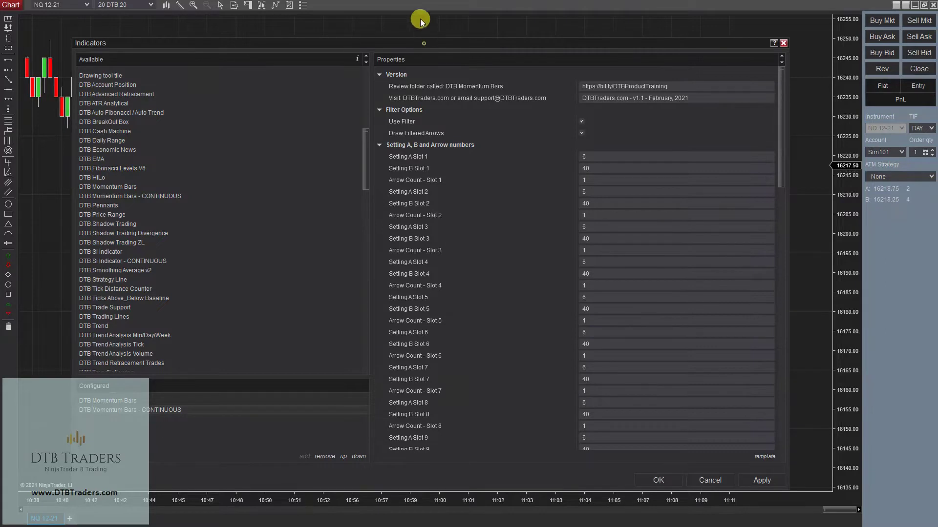
left_click_drag(420, 22, 419, 13)
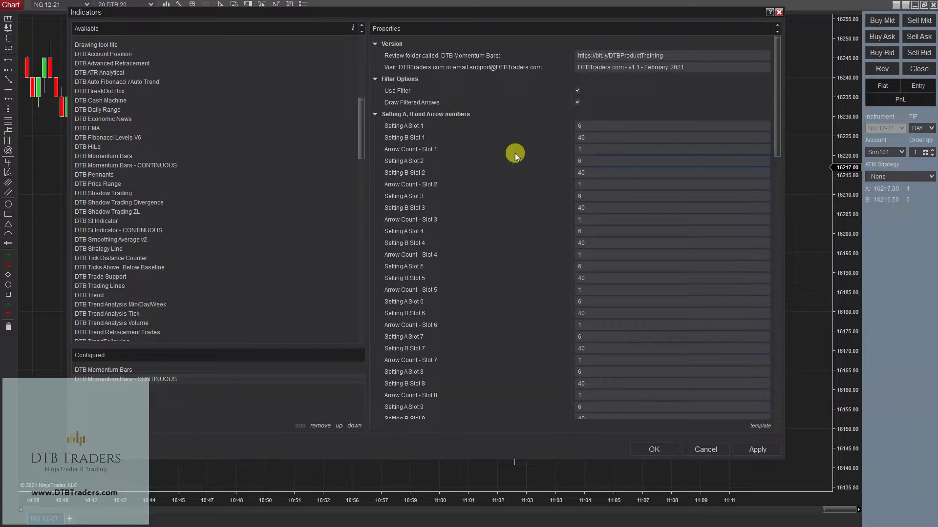
Step: Review the DTB Momentum Bars - CONTINUOUS slot settings, slot start and end times, and arrow, line and bar parameters
scroll(428, 228, "down", 3)
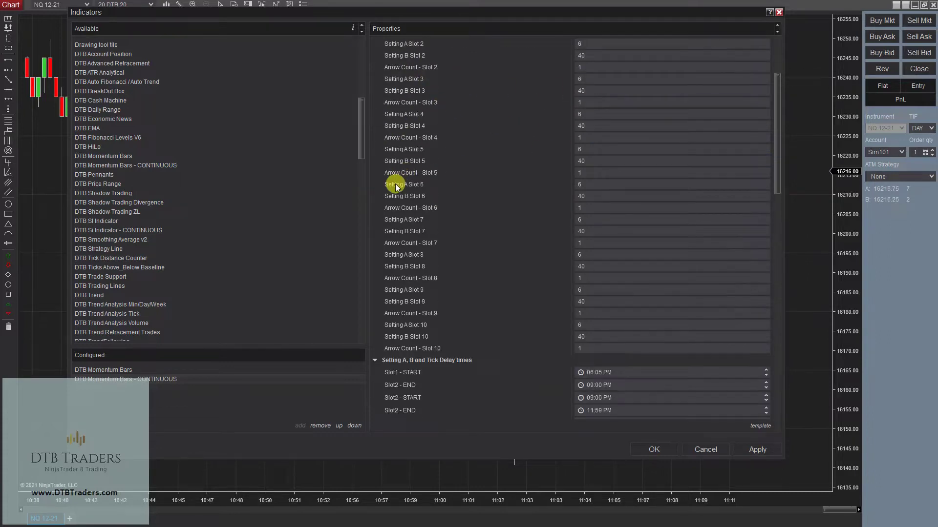
scroll(598, 300, "down", 5)
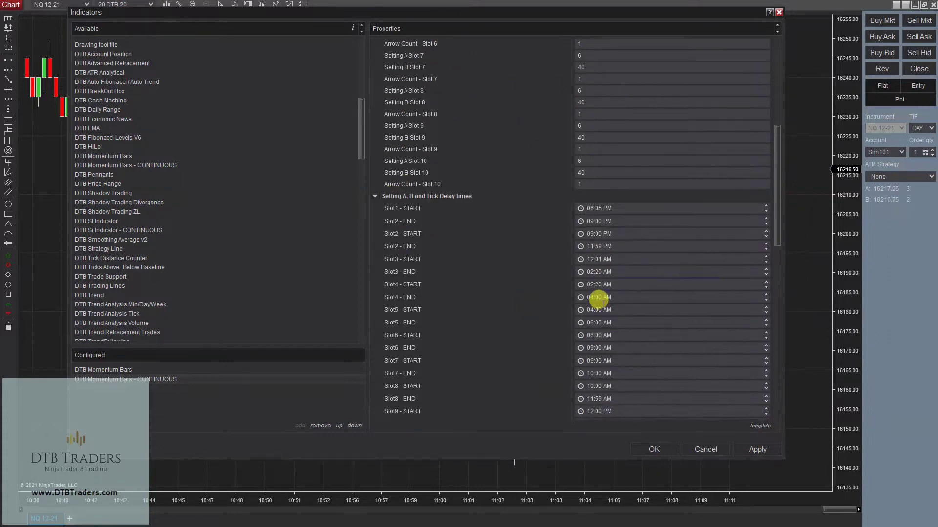
scroll(597, 300, "down", 2)
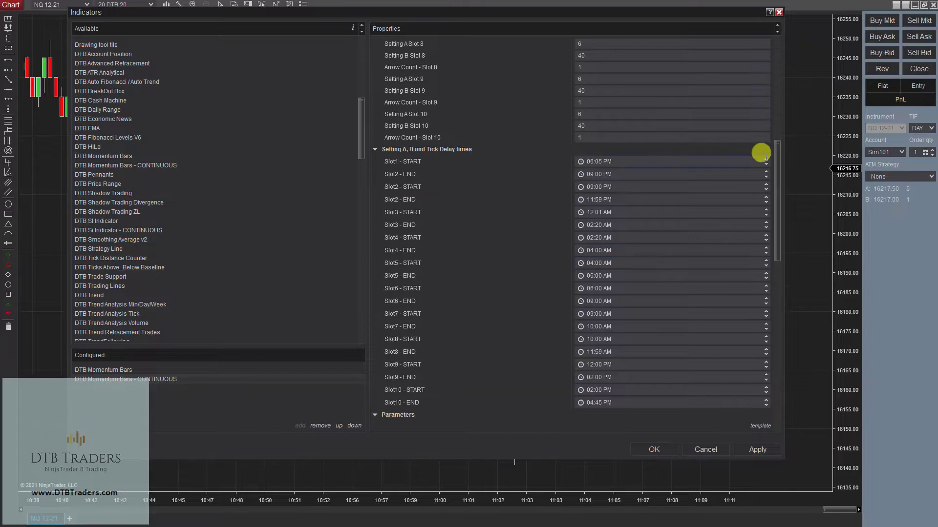
left_click(592, 162)
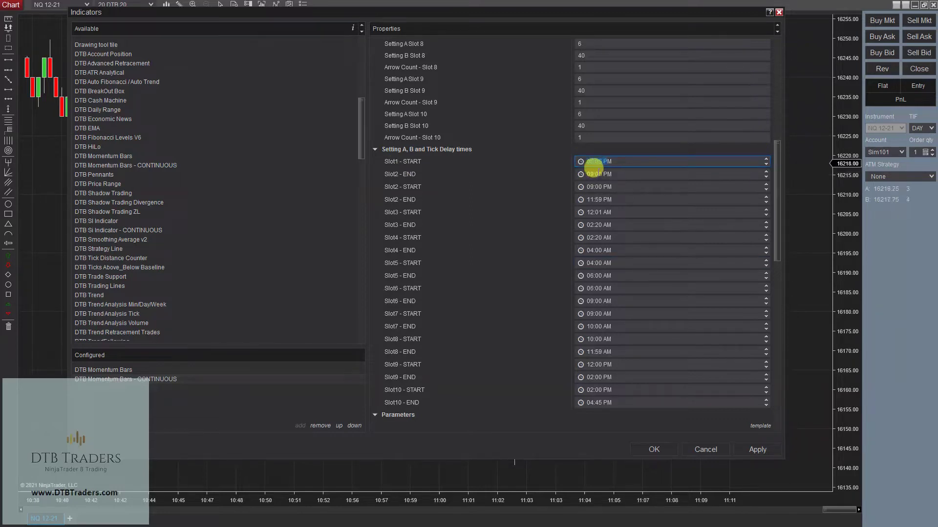
left_click(589, 238)
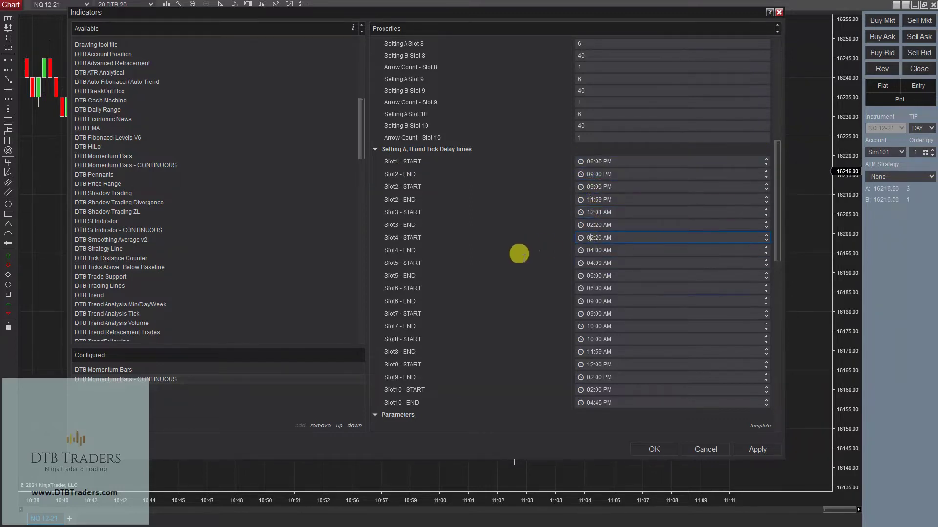
scroll(519, 253, "down", 12)
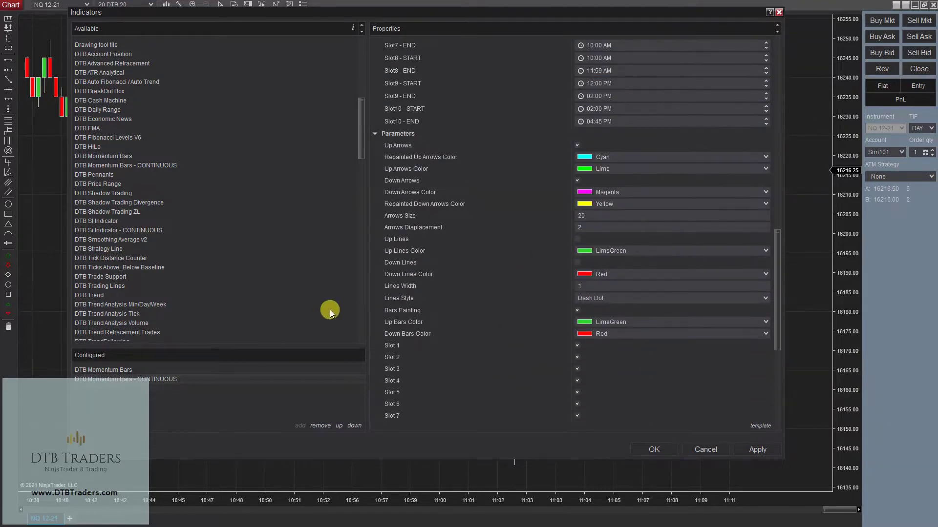
Step: Add the DTB SI Indicator to the configured indicators and check its Setting A and Setting B parameters
scroll(330, 309, "down", 1)
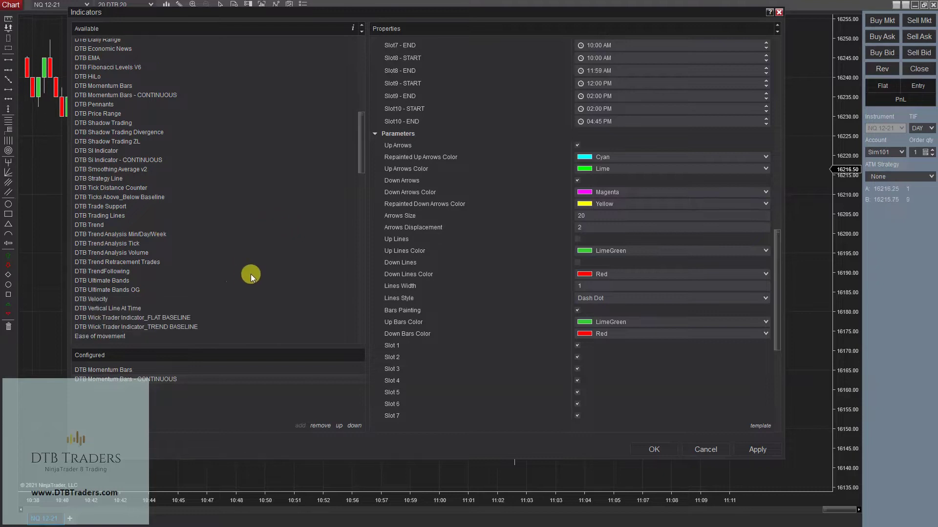
scroll(245, 277, "down", 3)
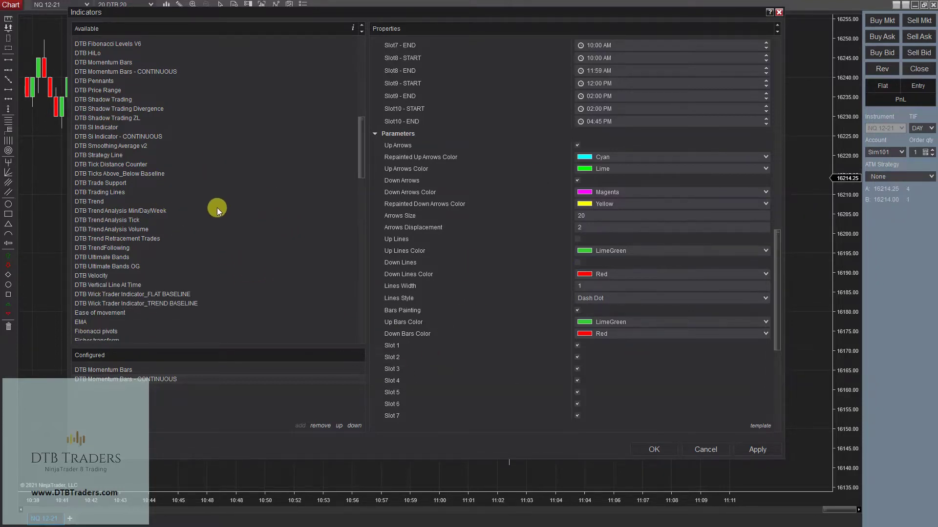
scroll(127, 127, "up", 3)
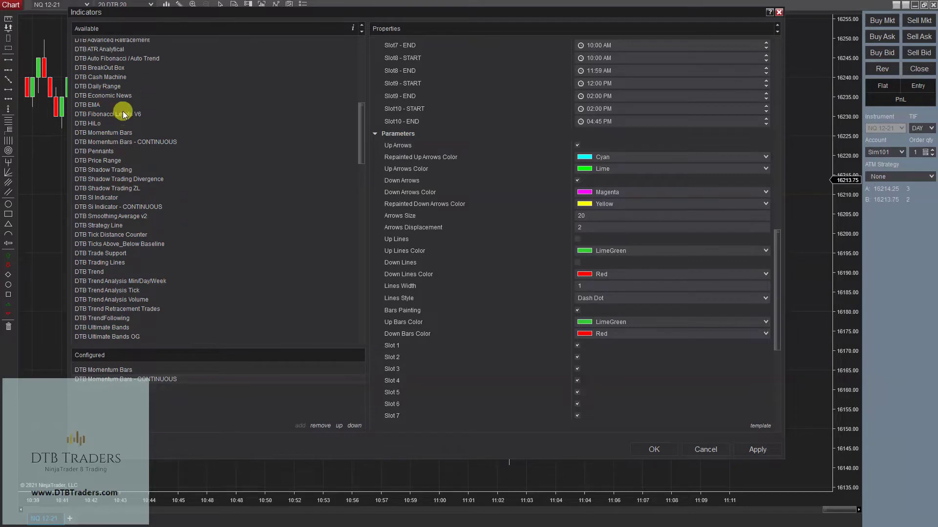
left_click(108, 141)
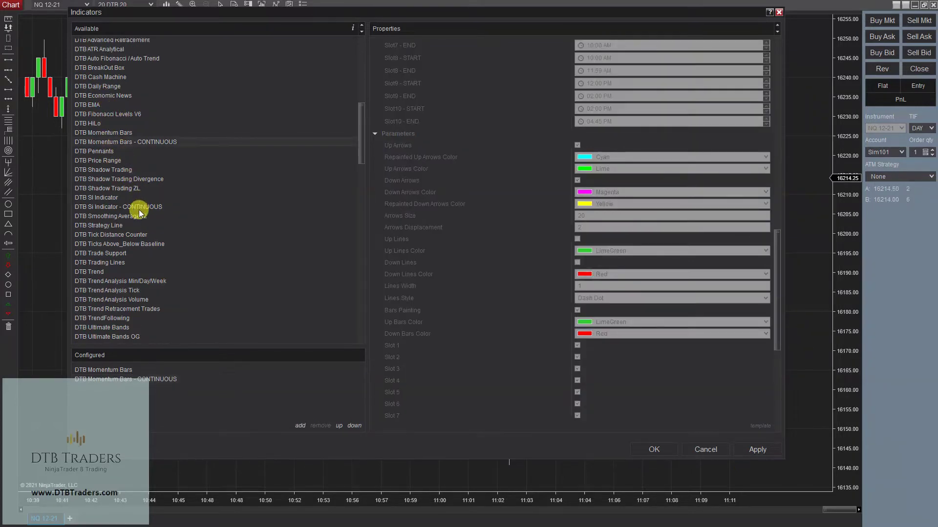
double_click(99, 197)
left_click(100, 389)
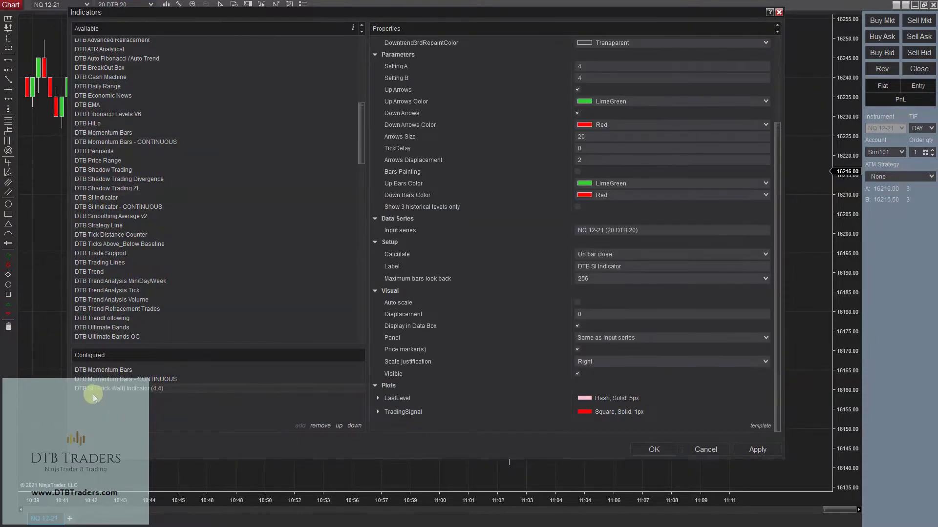
left_click(593, 77)
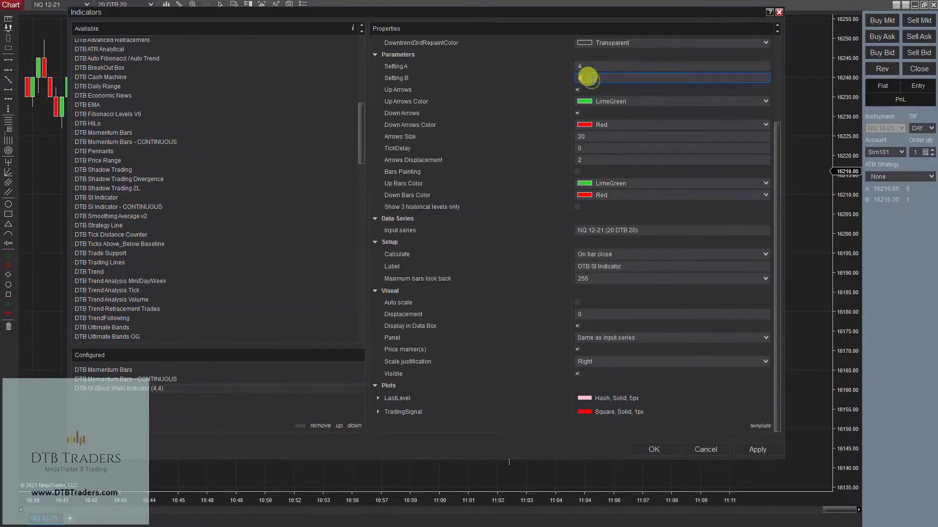
Step: Add the DTB SI Indicator - CONTINUOUS to the configured indicators and review its slot settings, tick delays and slot times
left_click(108, 142)
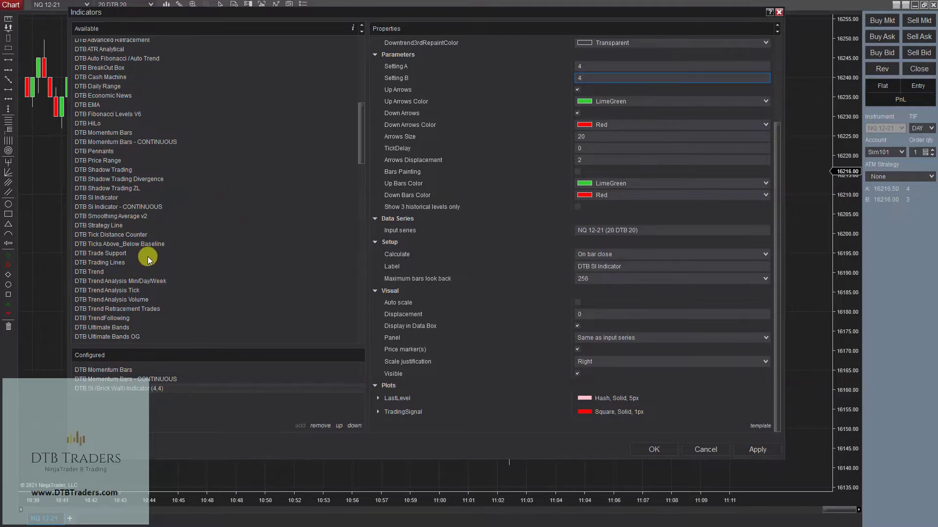
left_click(128, 207)
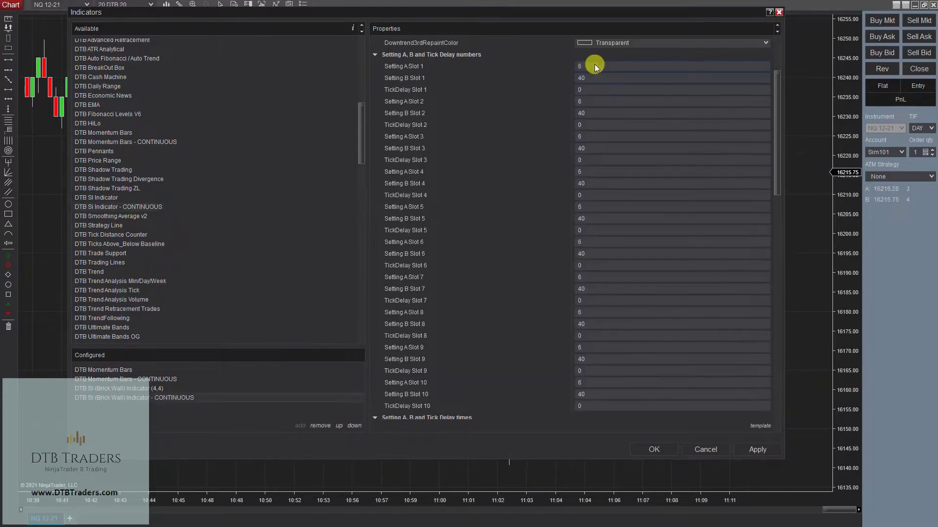
scroll(607, 299, "down", 3)
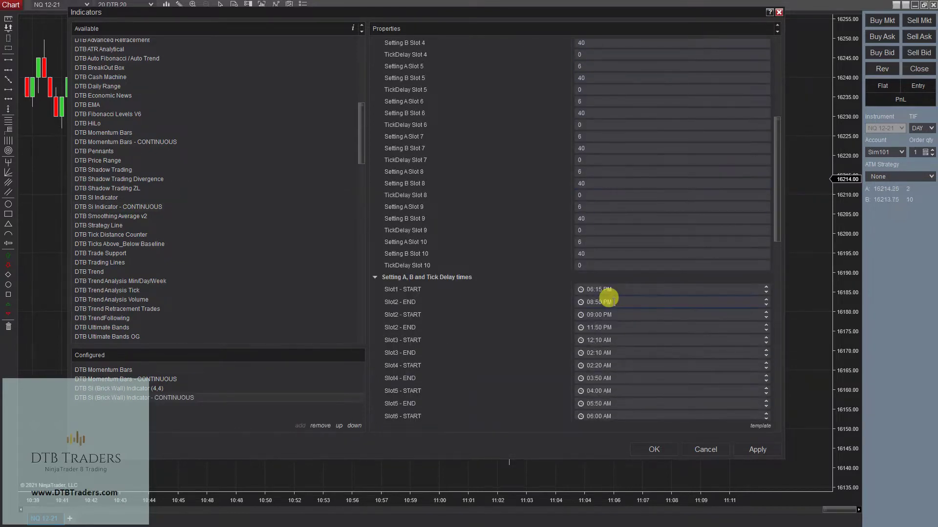
scroll(607, 298, "down", 5)
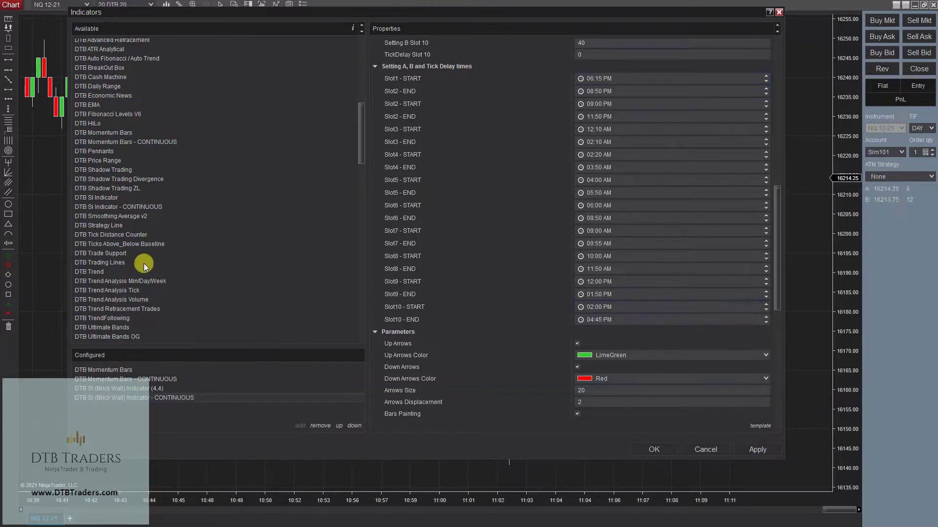
Step: Examine the available DTB Shadow Trading Divergence and DTB Shadow Trading ZL indicators
scroll(145, 266, "down", 3)
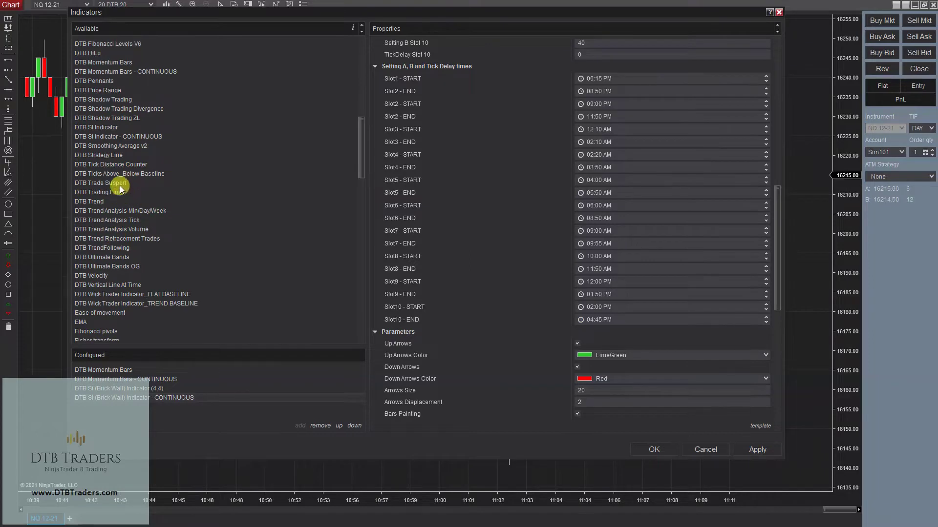
left_click(121, 121)
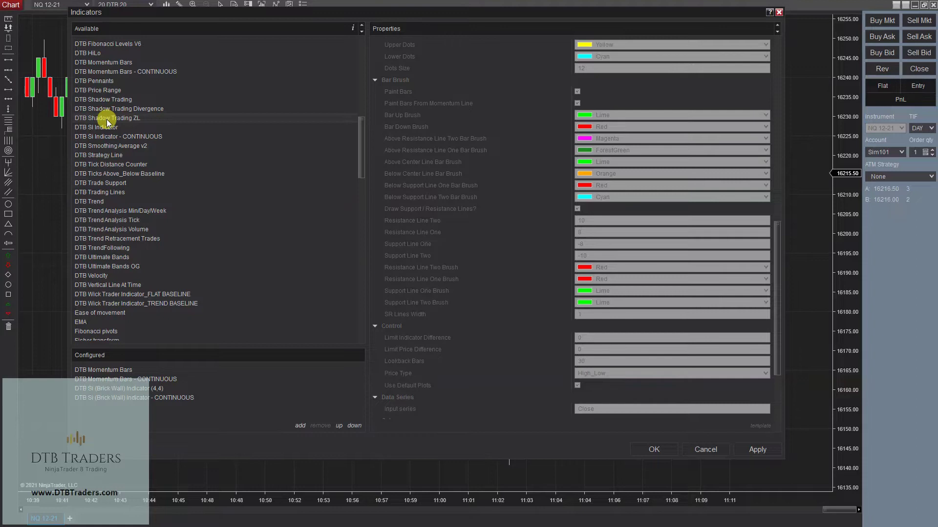
left_click(107, 111)
left_click(130, 120)
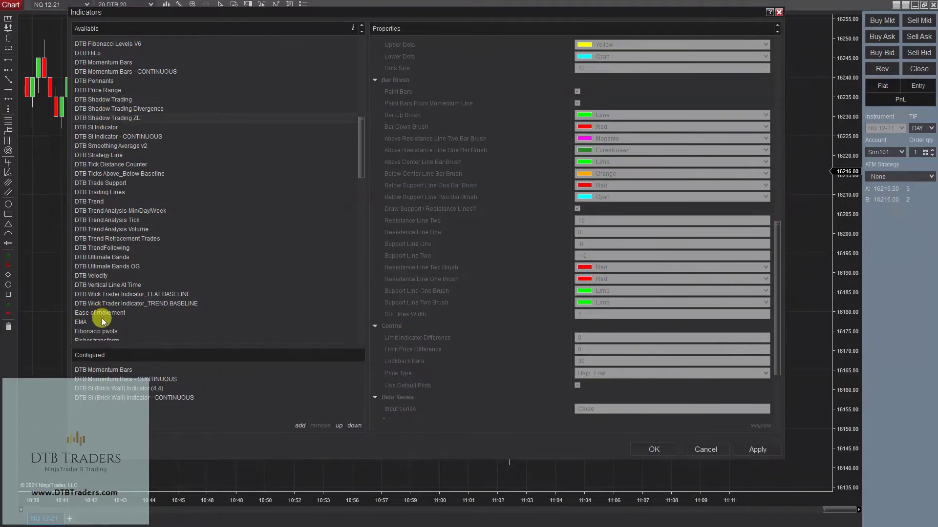
Step: Compare the properties of DTB Ultimate Bands and DTB Ultimate Bands OG, and close the Indicators dialog without applying changes
left_click(104, 259)
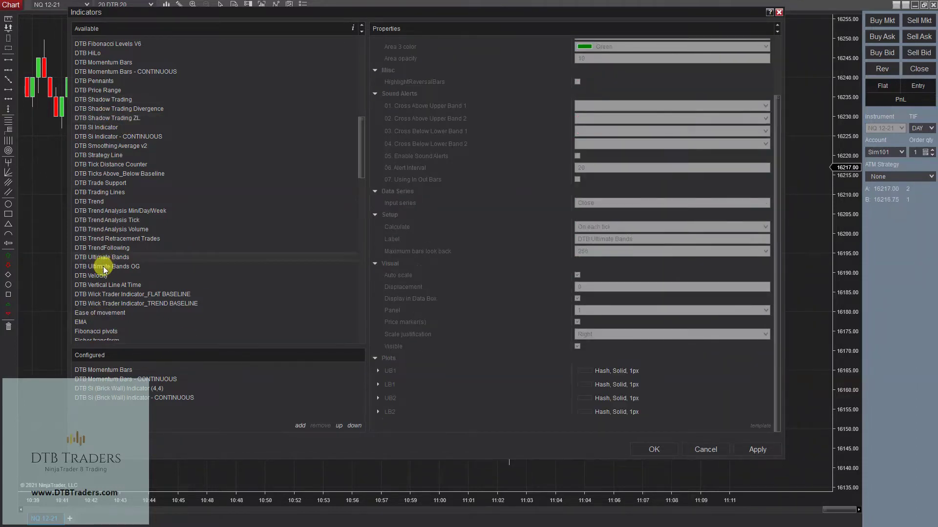
left_click(105, 268)
left_click(104, 258)
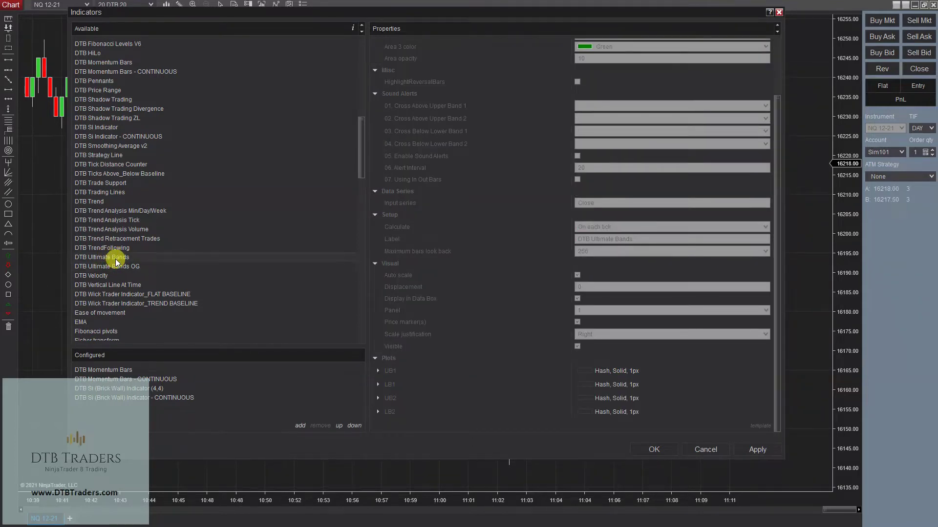
left_click(120, 270)
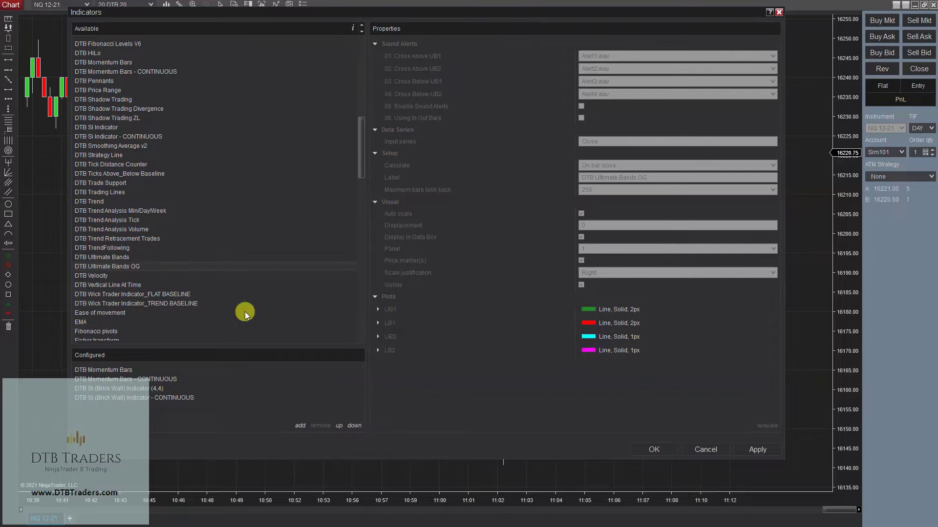
left_click(104, 257)
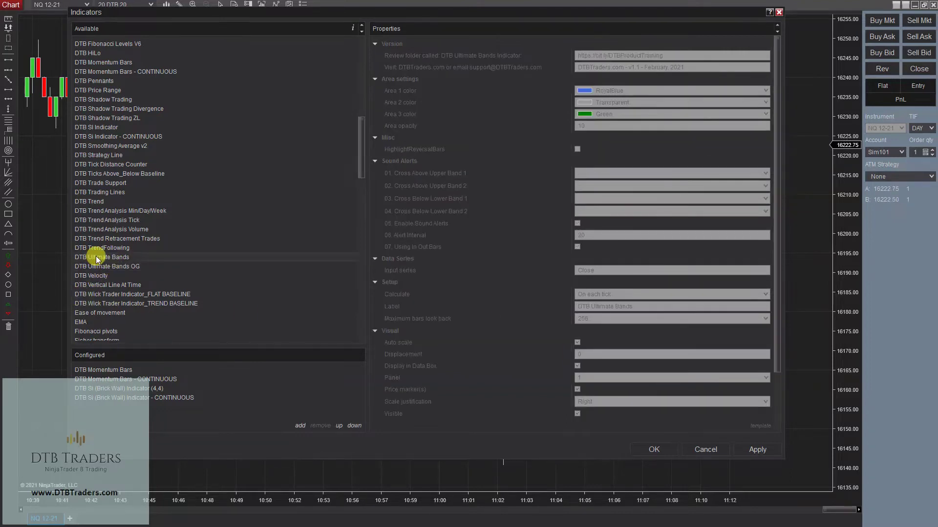
left_click(105, 266)
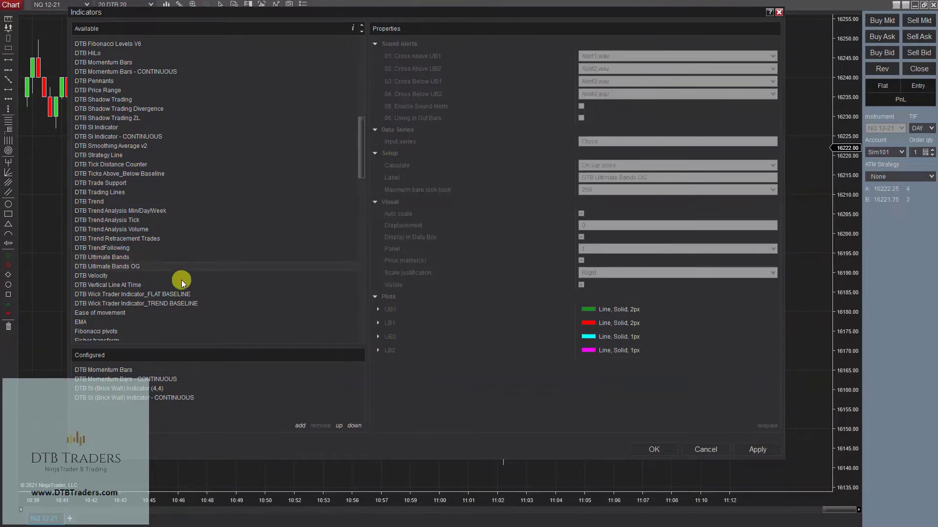
scroll(180, 256, "down", 3)
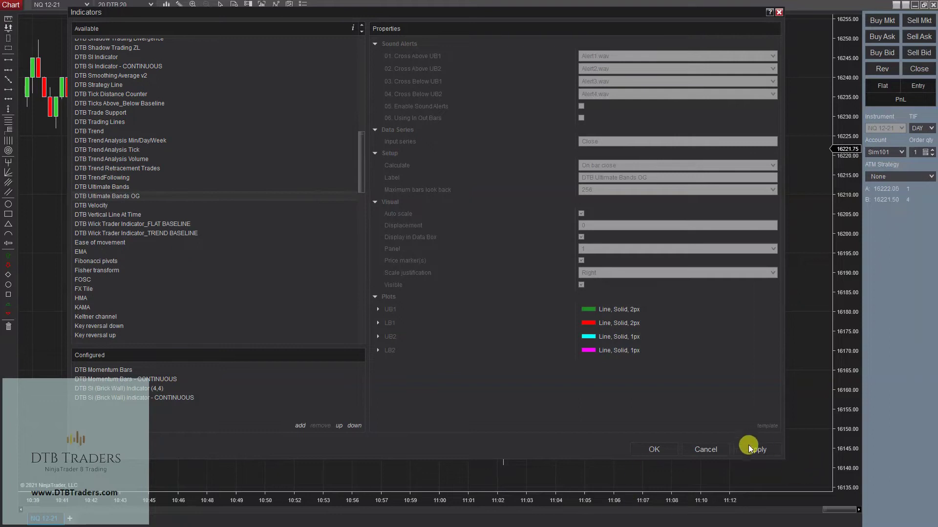
left_click(706, 452)
Step: Leave the chart for the Control Center and open a maximized Strategy Analyzer window
right_click(397, 113)
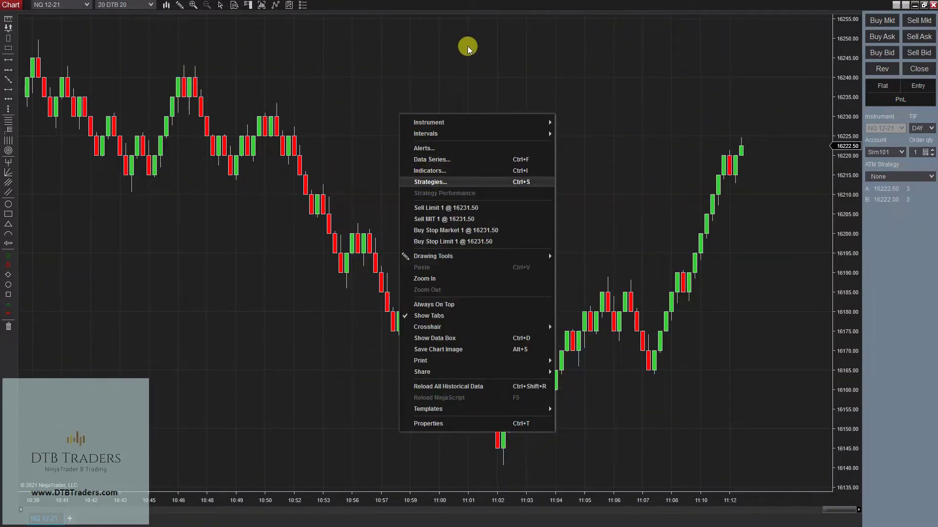
left_click(489, 10)
double_click(490, 10)
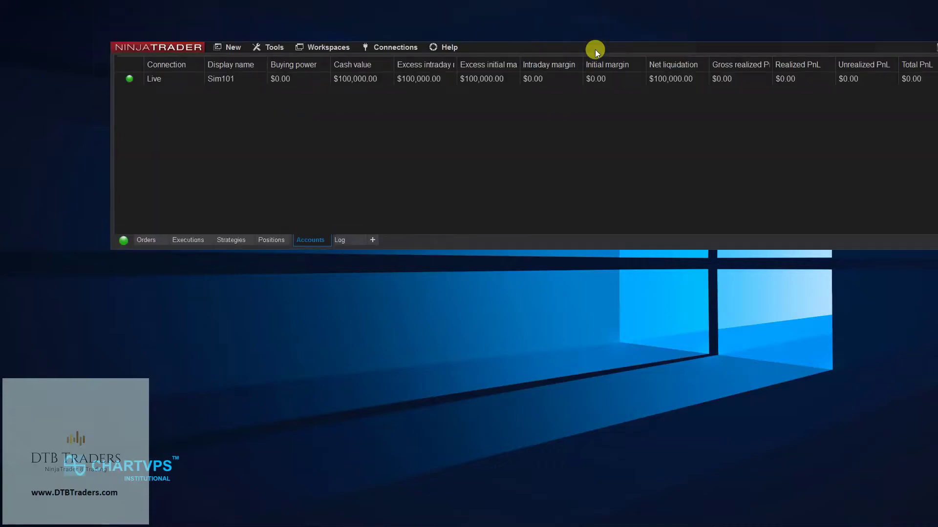
left_click(158, 25)
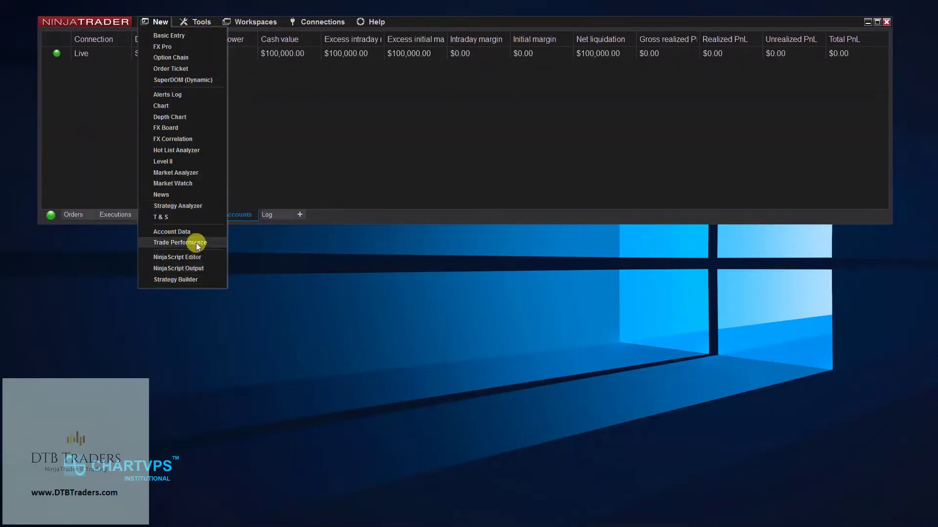
left_click(192, 206)
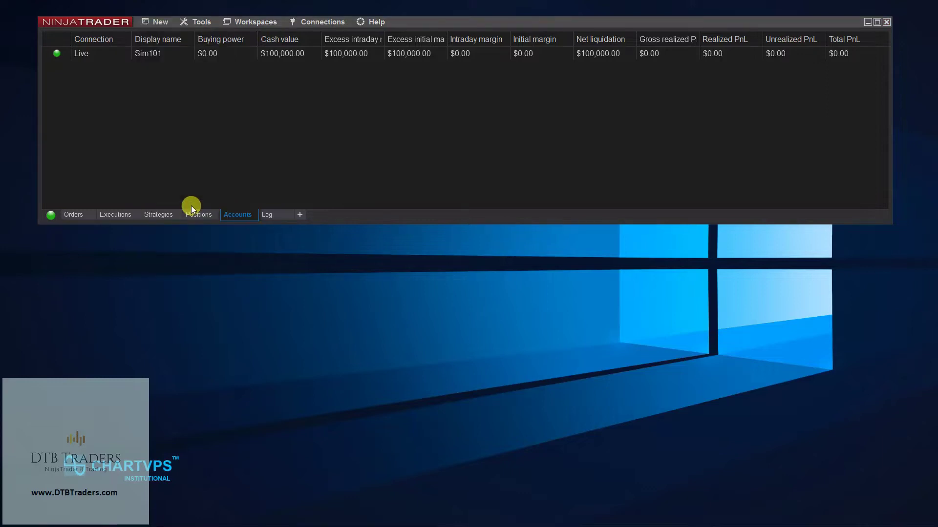
left_click(486, 22)
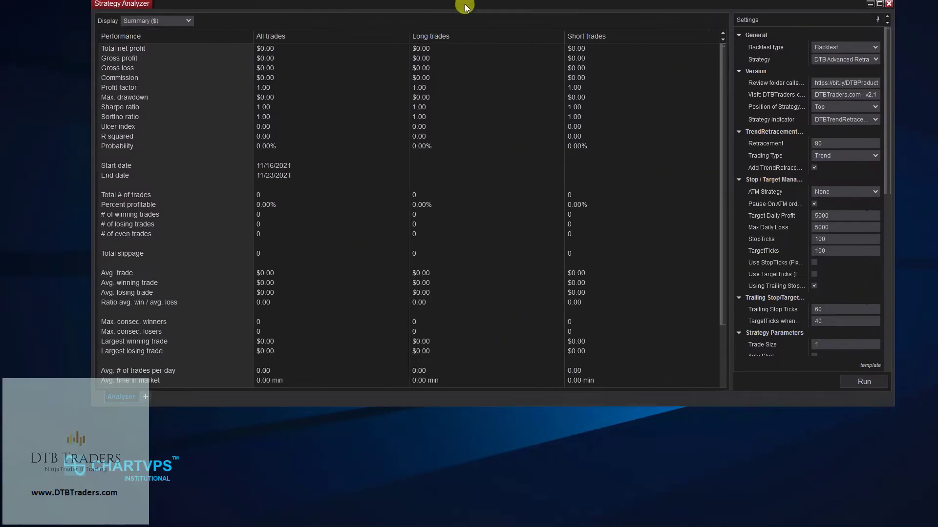
double_click(406, 25)
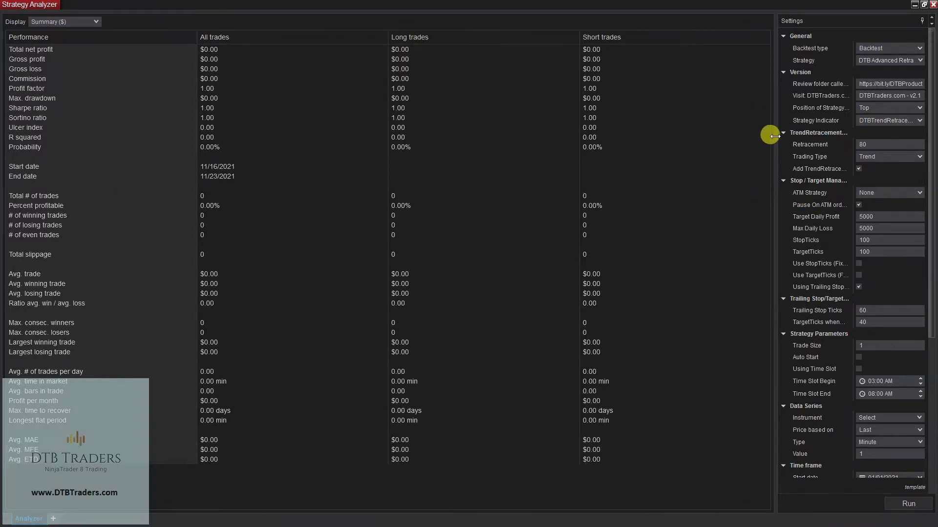
Step: Set the backtest type to Optimization and select DTB Analytical Strategy, 1 as the strategy to test
left_click_drag(774, 137, 680, 158)
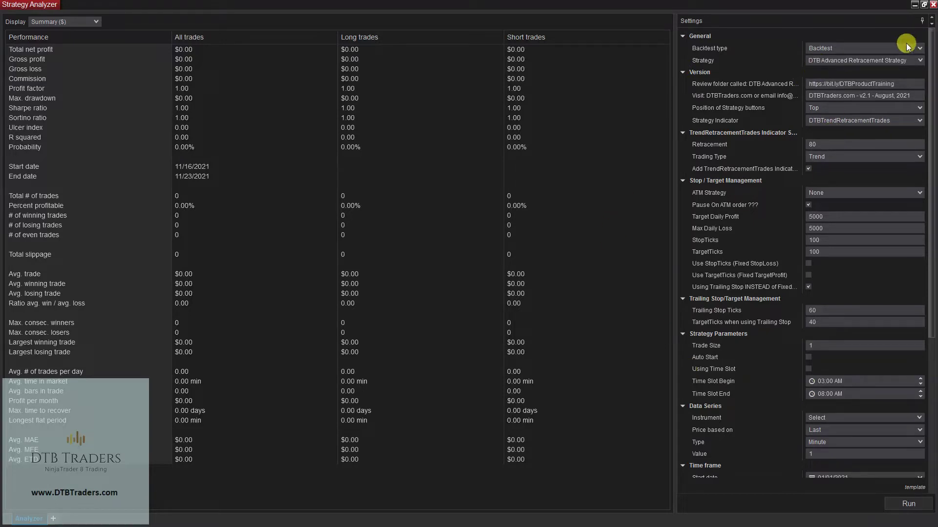
left_click(920, 49)
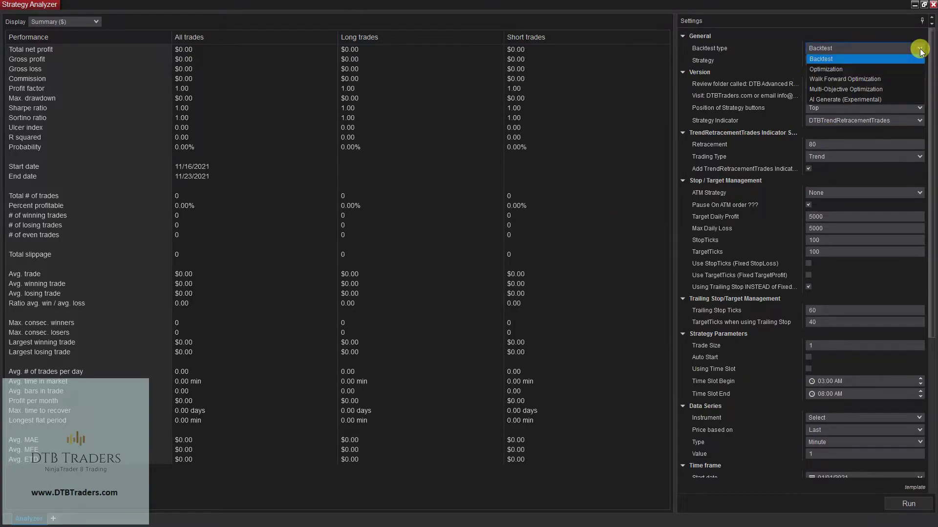
left_click(920, 50)
left_click(905, 48)
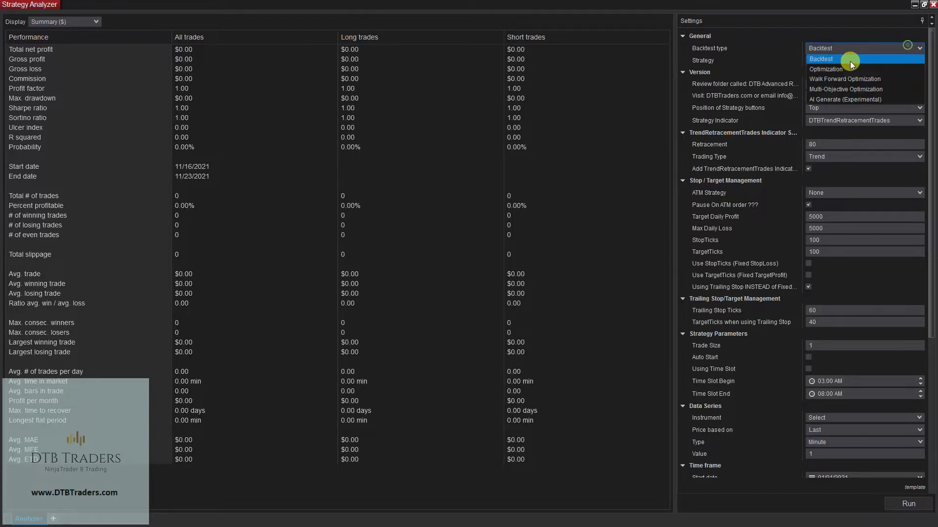
left_click(845, 69)
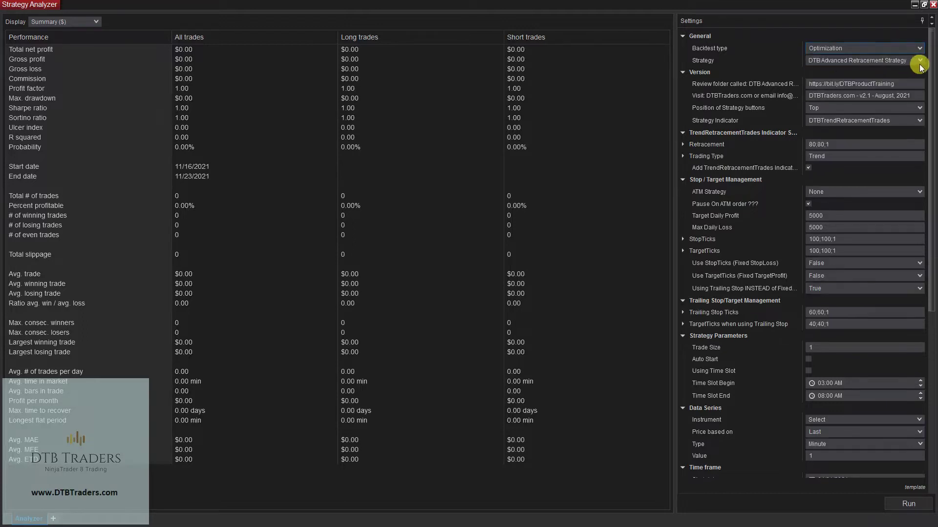
left_click(920, 61)
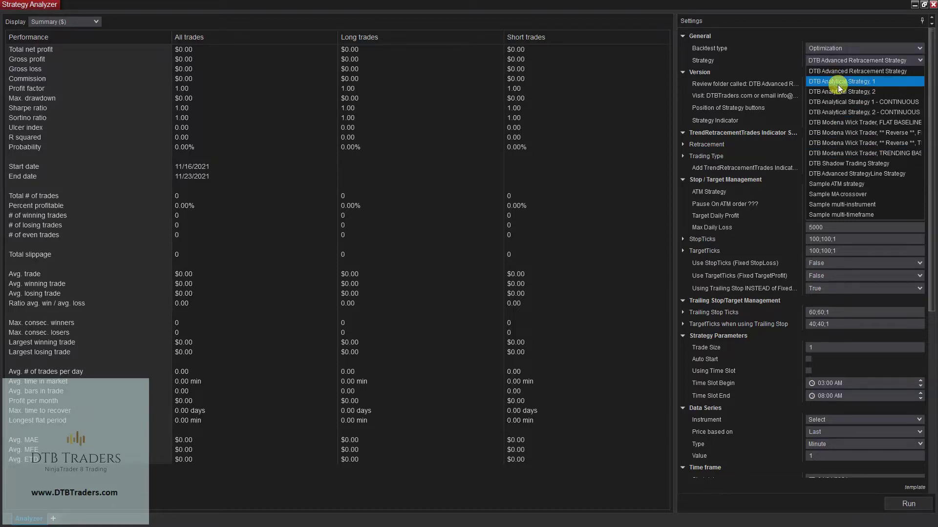
left_click(833, 74)
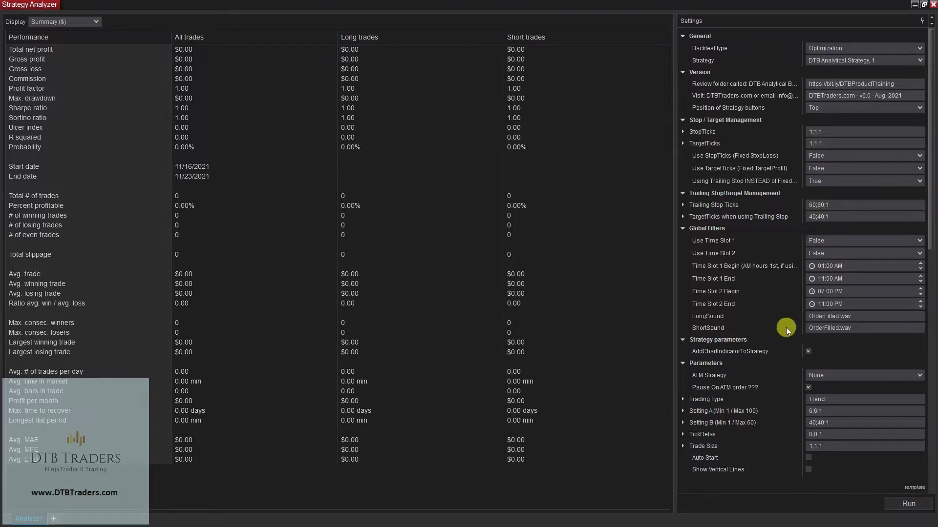
Step: Set the optimization range of Setting A to a minimum of 1 and a maximum of 10
scroll(792, 385, "down", 8)
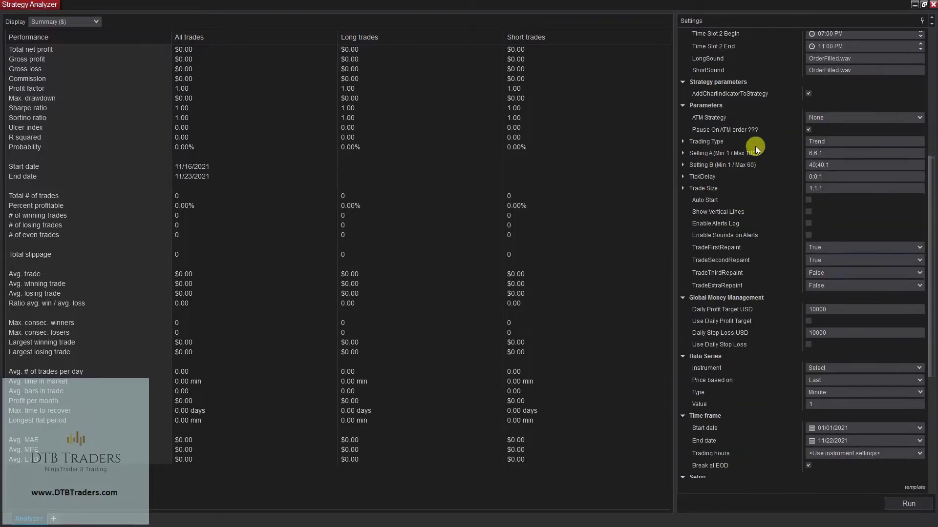
left_click(683, 154)
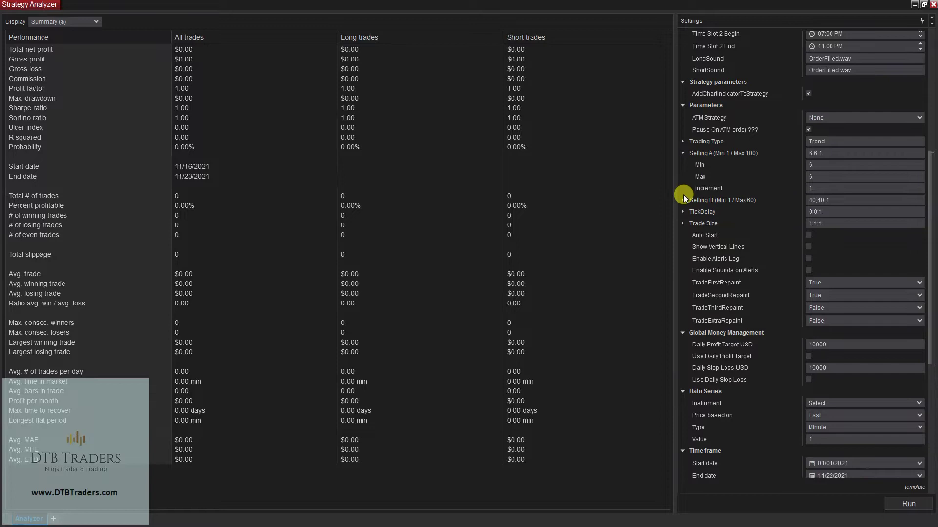
left_click(684, 200)
left_click(826, 165)
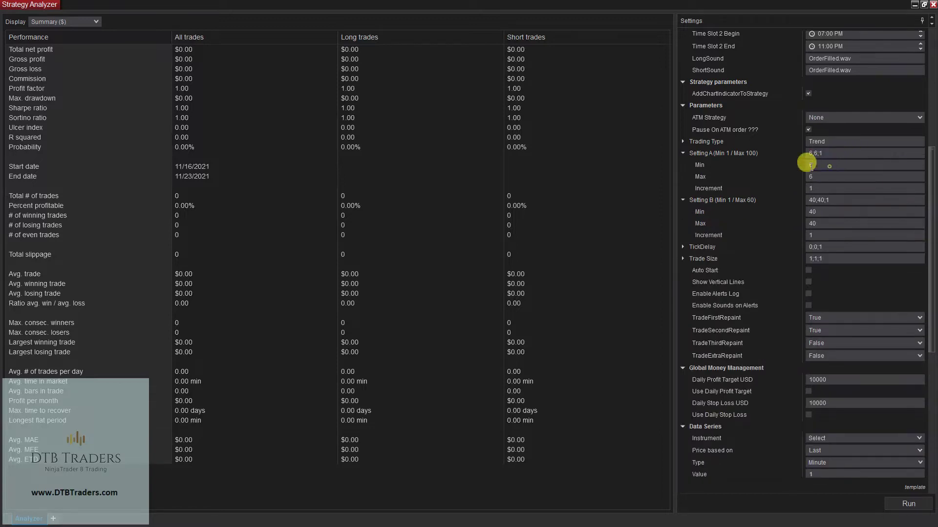
type("1")
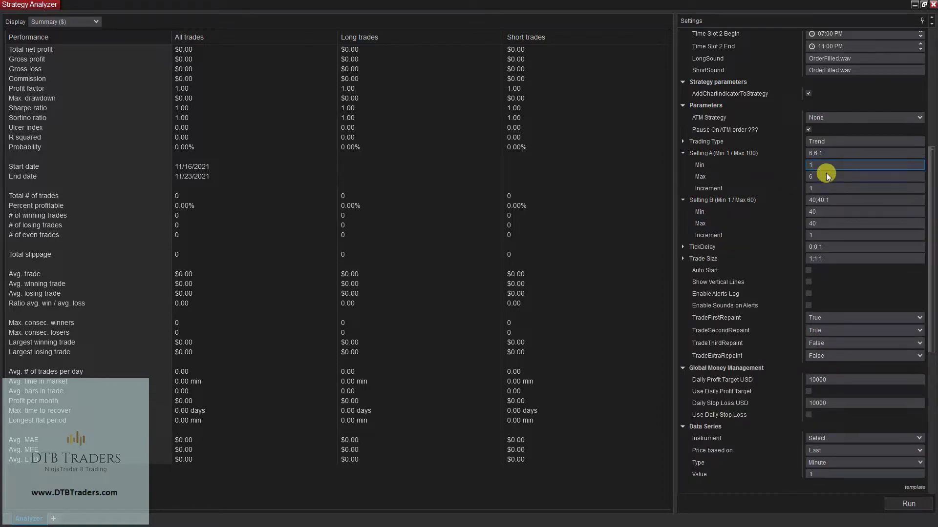
left_click(852, 178)
type("10")
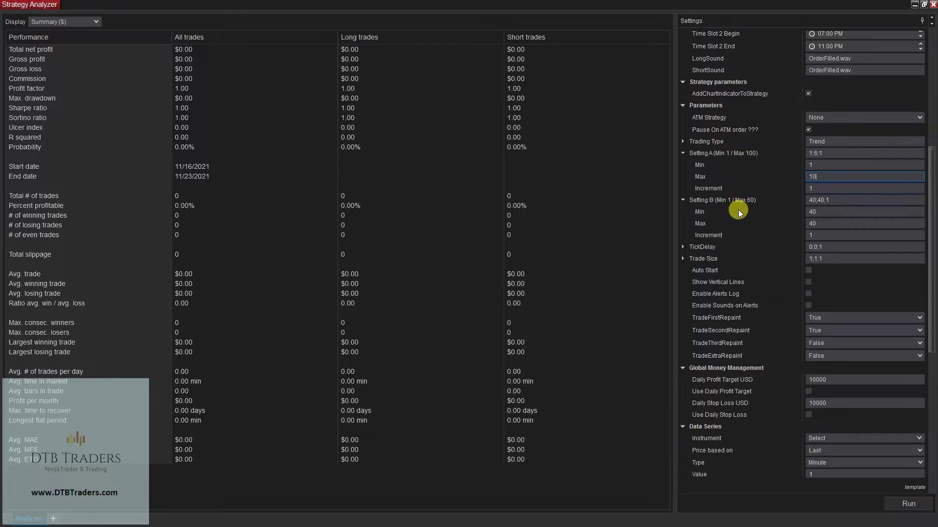
Step: Set the optimization range of Setting B to a minimum of 1 and a maximum of 10
key("Tab")
key("Tab")
key("Tab")
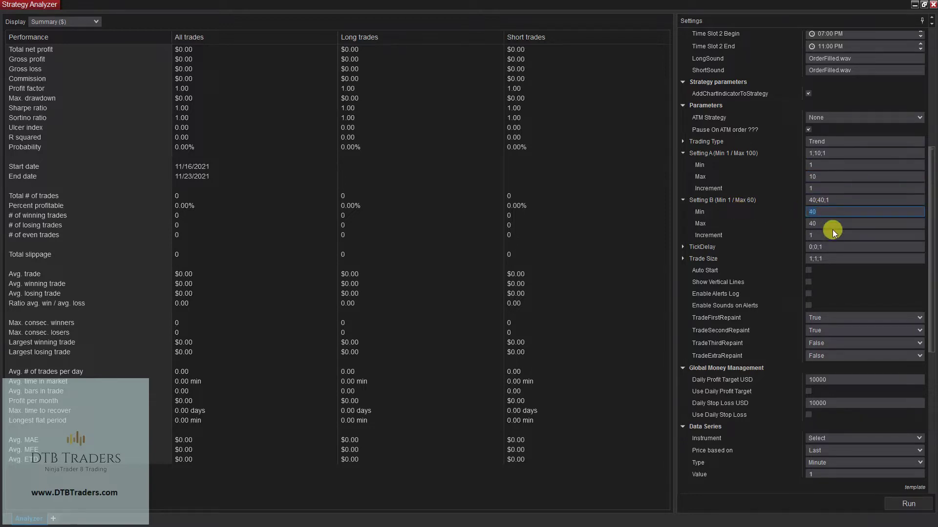
type("10")
key("Tab")
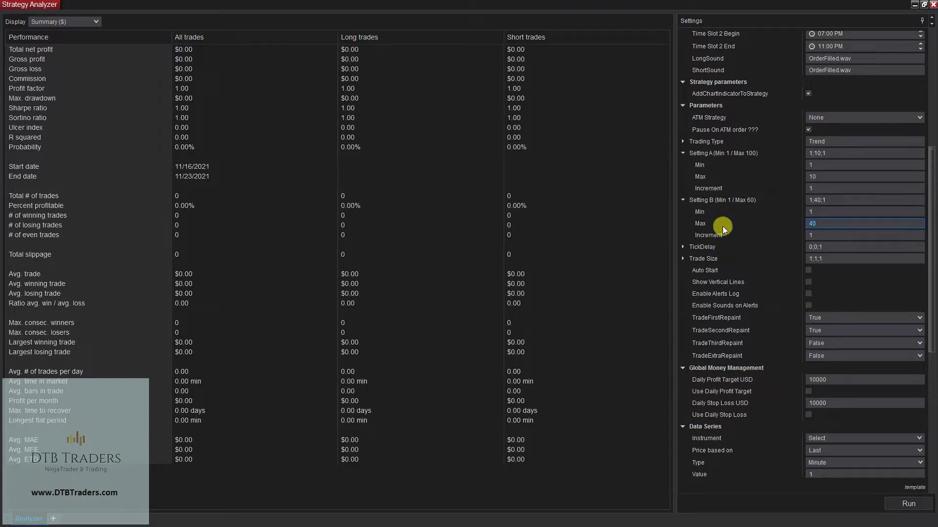
type("10")
Step: Set the TickDelay optimization range to a maximum of 20 with an increment of 20
left_click(683, 247)
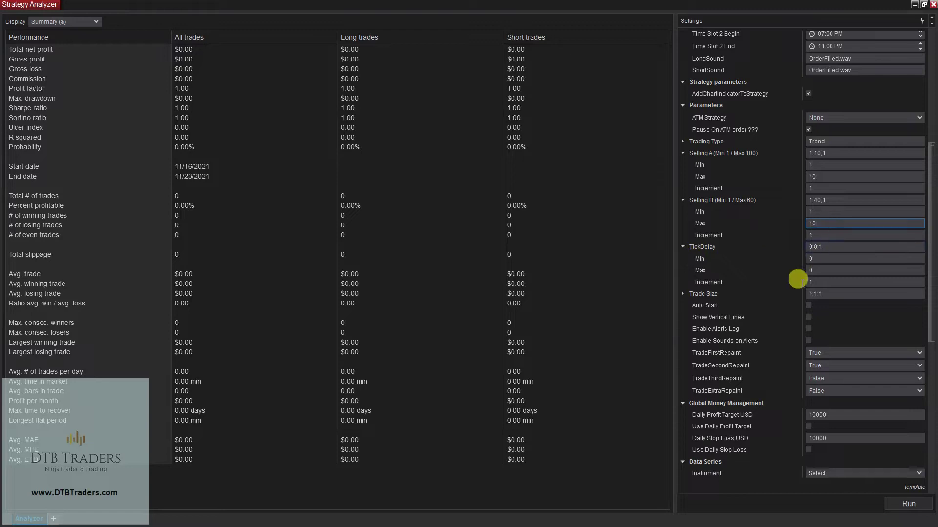
left_click(836, 268)
type("20")
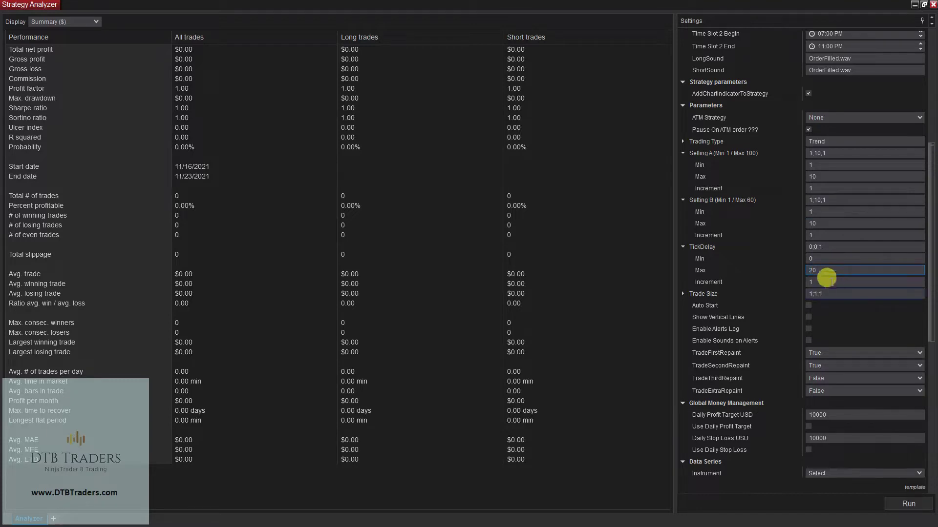
left_click(839, 282)
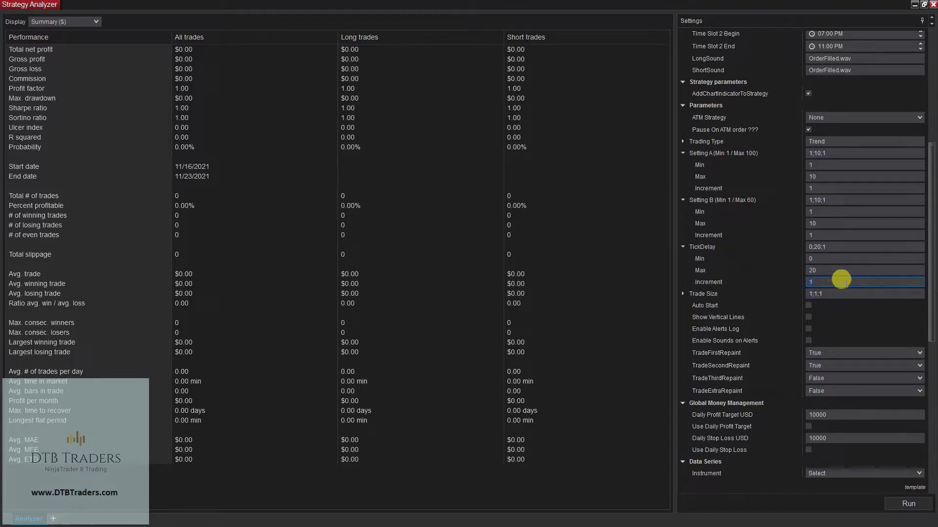
scroll(846, 351, "down", 5)
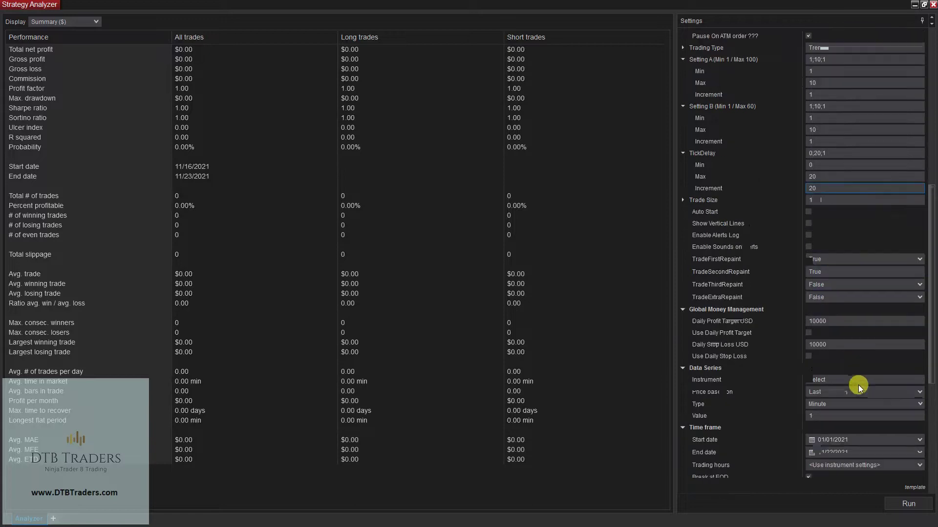
scroll(842, 326, "up", 5)
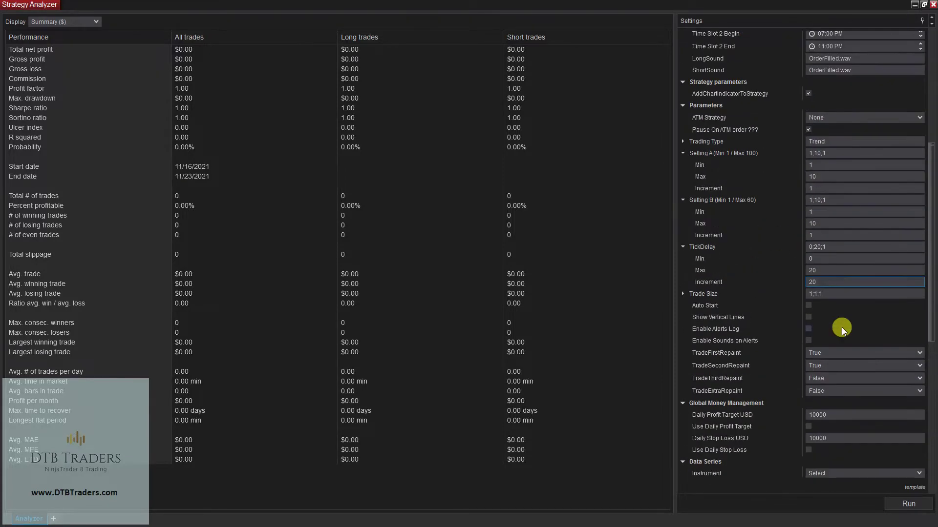
Step: Choose NQ 12-21 as the data series instrument for the optimization
scroll(785, 398, "down", 3)
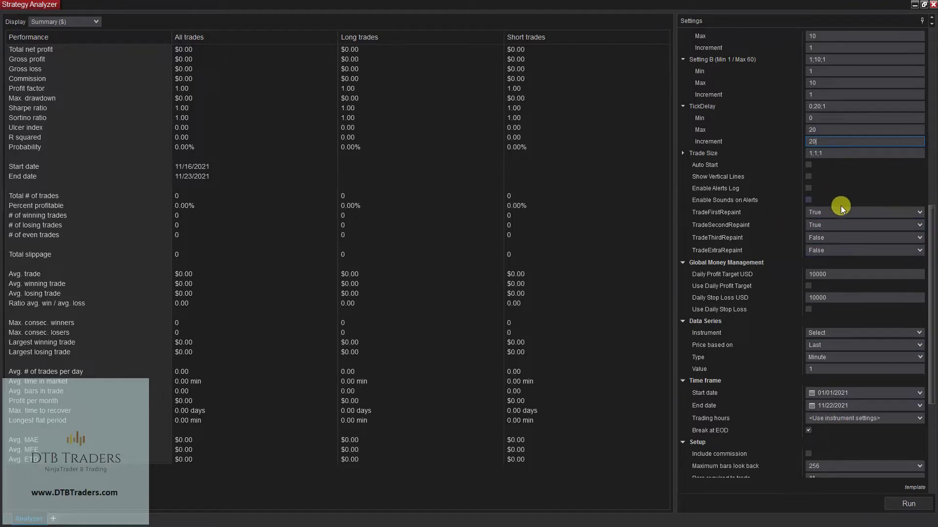
scroll(930, 238, "down", 3)
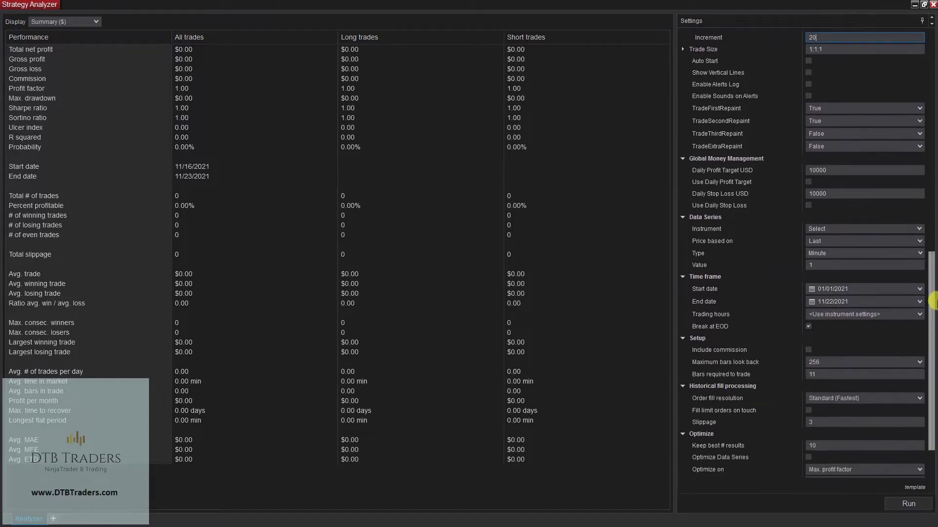
left_click(916, 188)
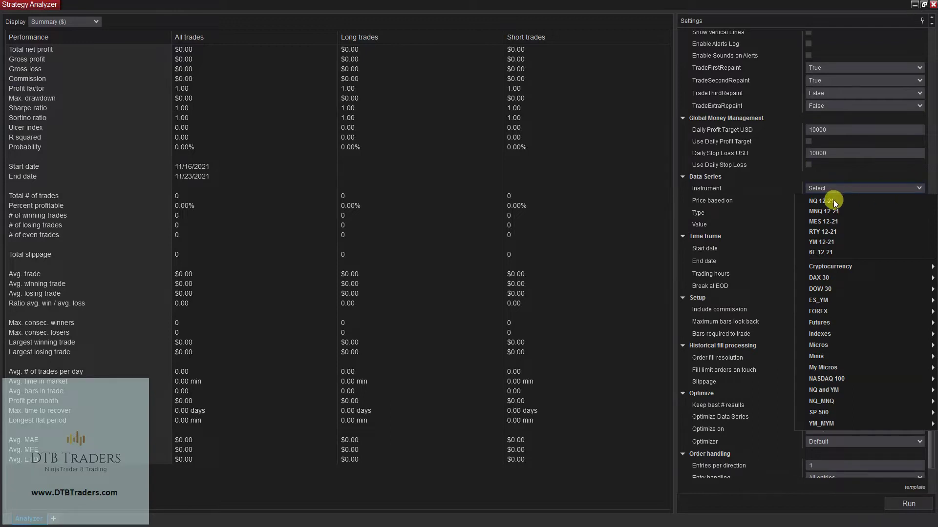
scroll(833, 200, "up", 2)
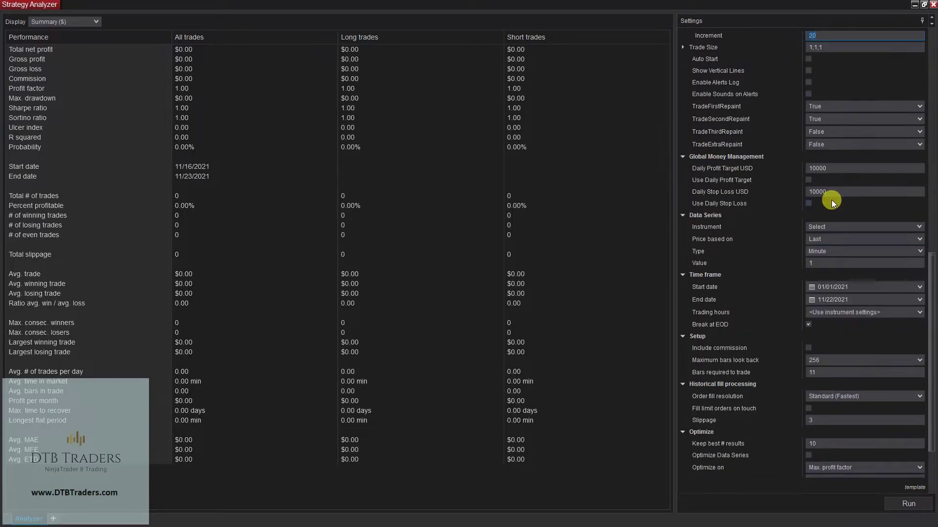
left_click(920, 227)
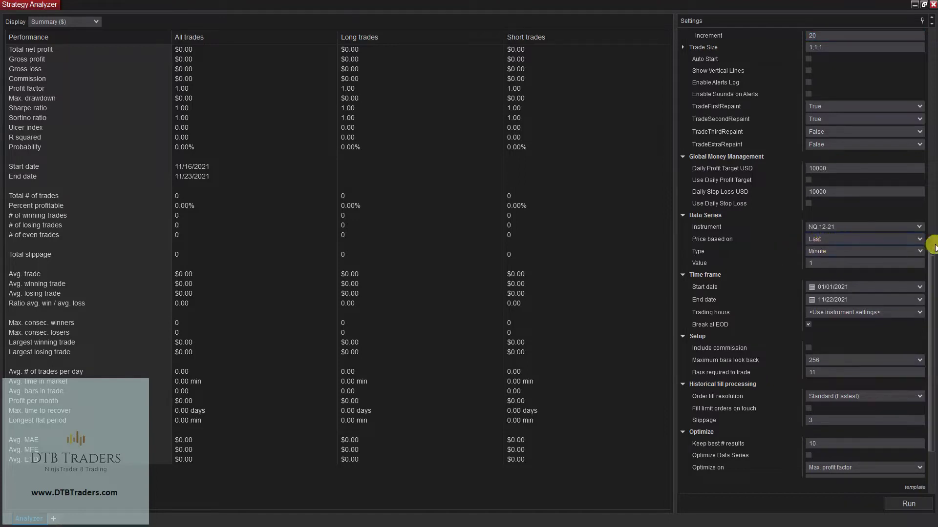
Step: Set the data series type to DTB Bars with 20 ticks to next baseline and a baseline width of 20 ticks
left_click(921, 251)
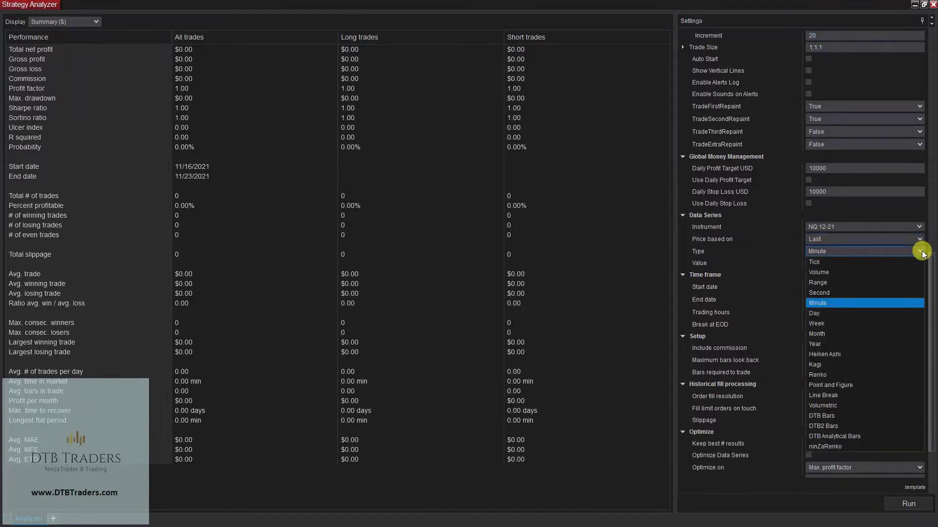
left_click(824, 418)
left_click(825, 263)
key("BackSpace")
key("Tab")
type("20")
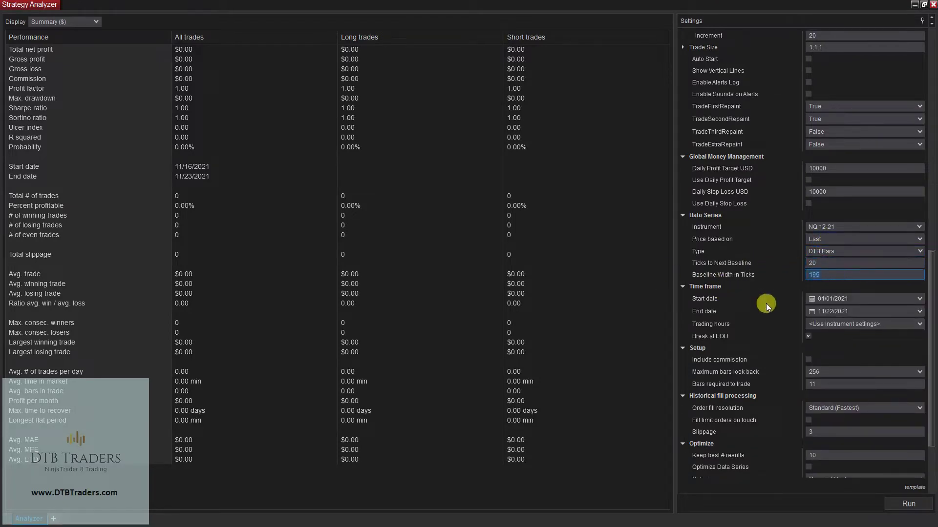
Step: Set the test time frame to start on 11/21/2021 and end on 11/23/2021
left_click(920, 302)
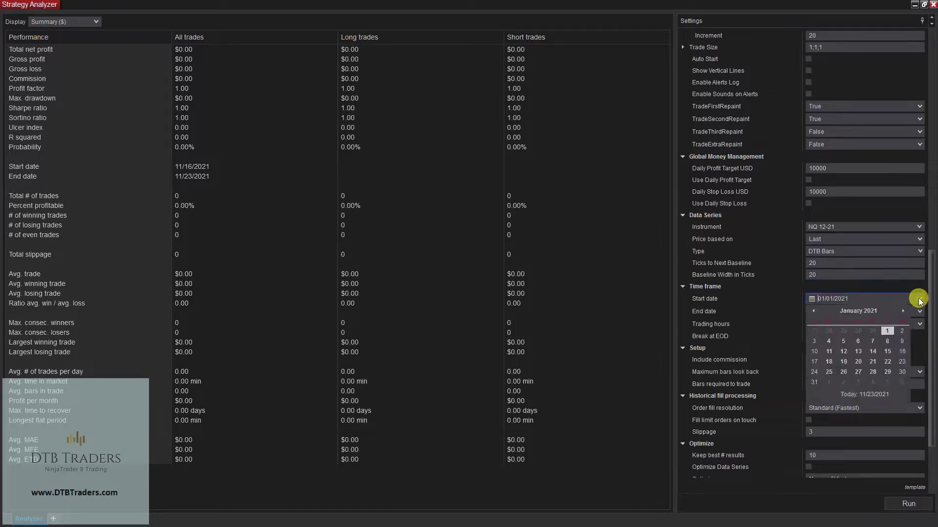
left_click(919, 299)
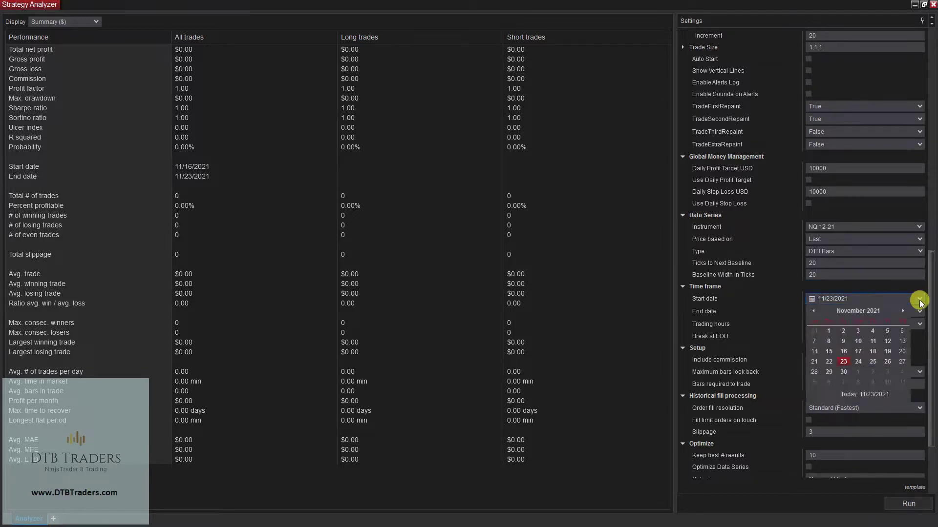
left_click(814, 361)
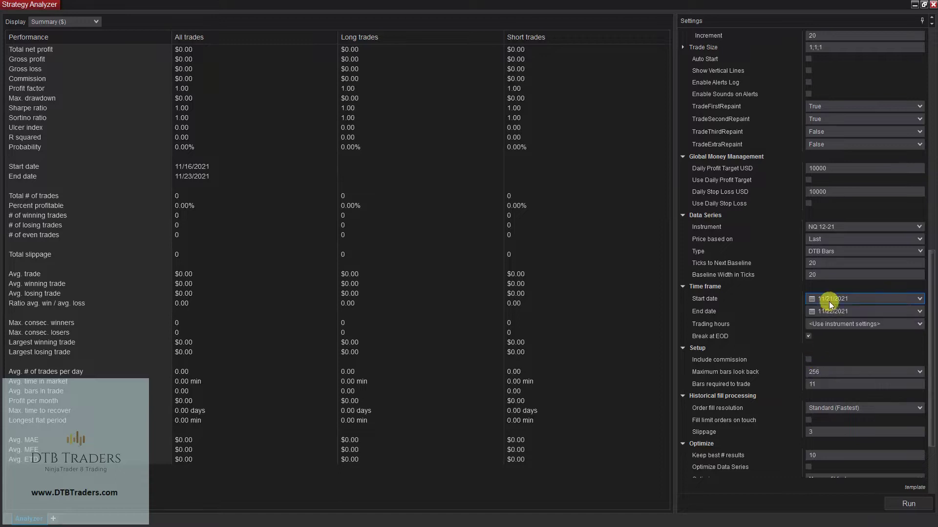
left_click(920, 312)
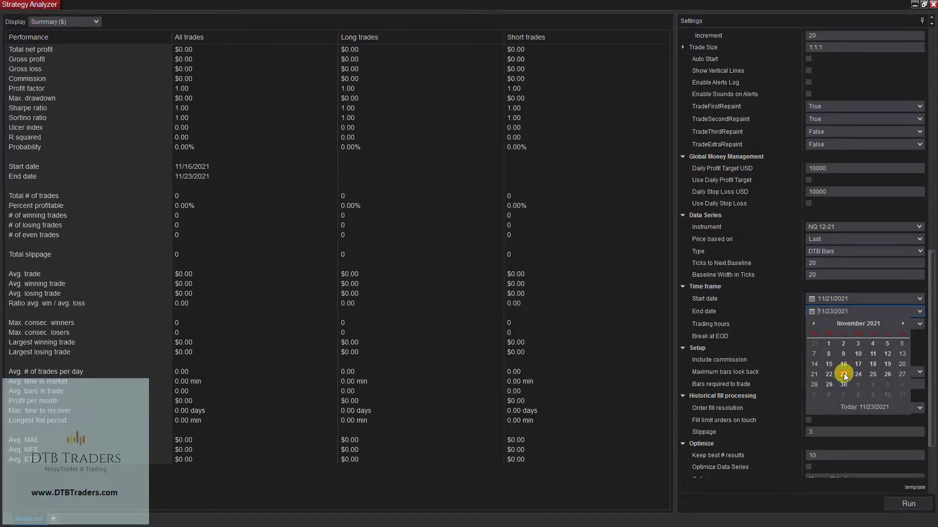
left_click(843, 375)
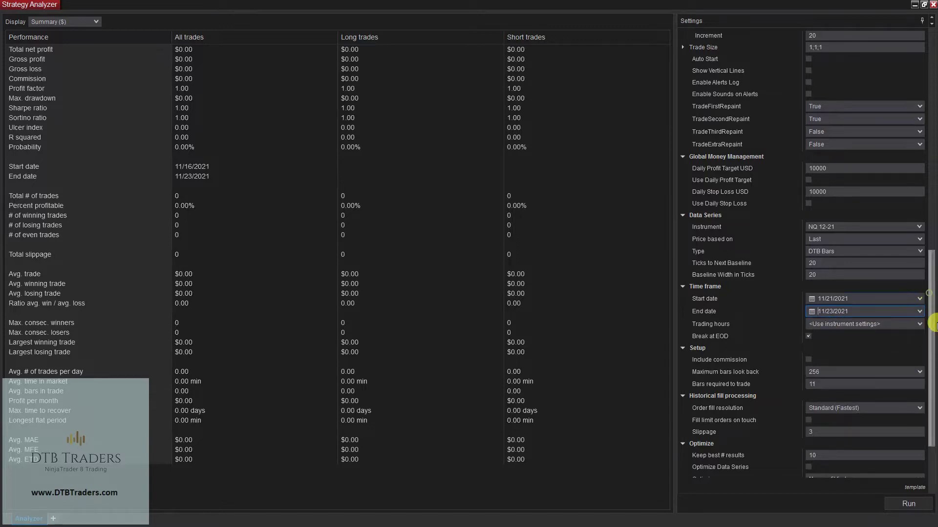
Step: Include commission in the test and set the optimization criterion to Max. net profit
scroll(934, 324, "down", 3)
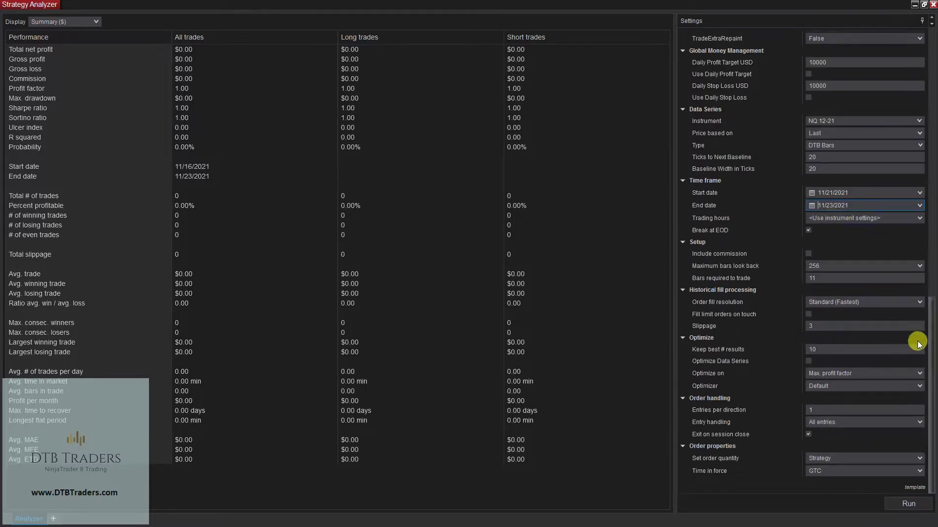
left_click_drag(932, 315, 932, 359)
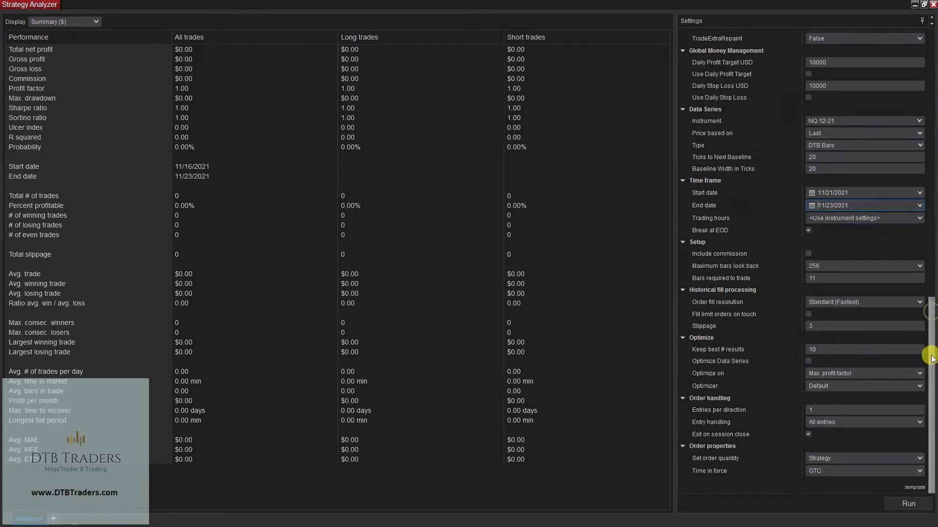
left_click(808, 254)
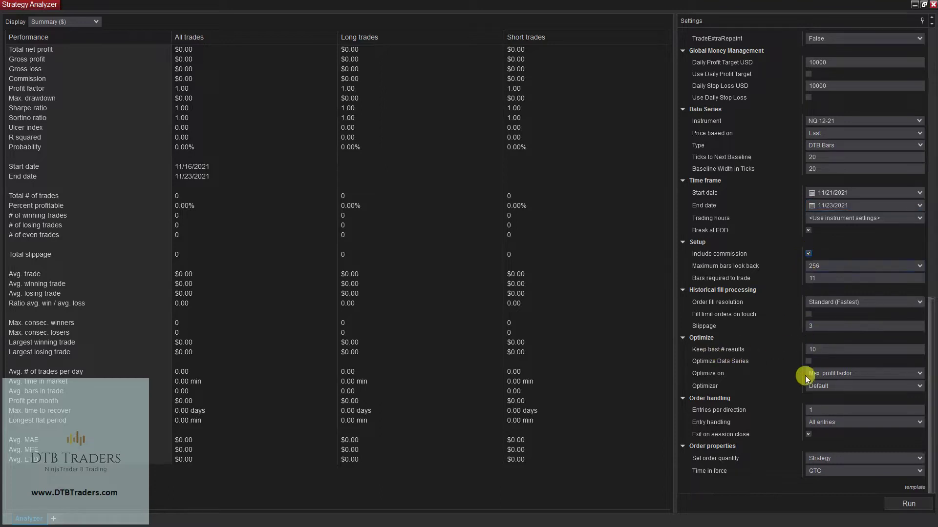
left_click(848, 375)
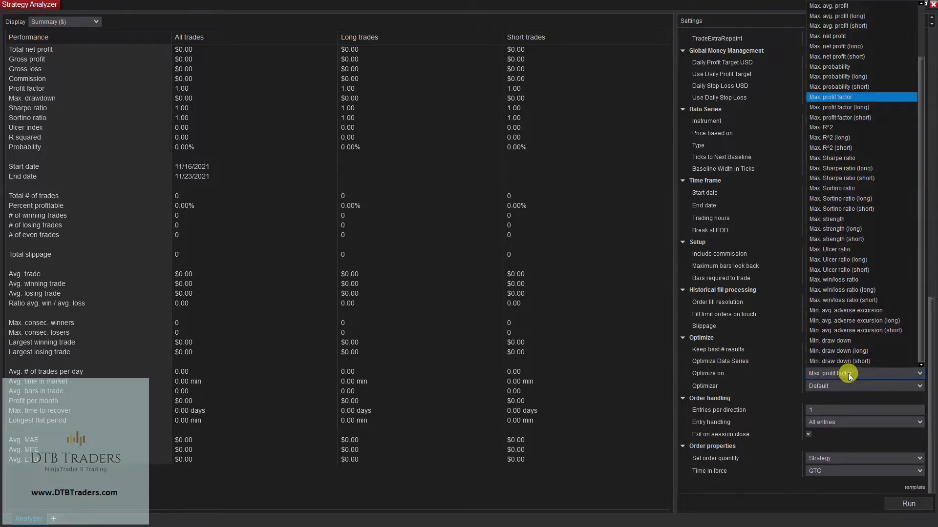
left_click(830, 36)
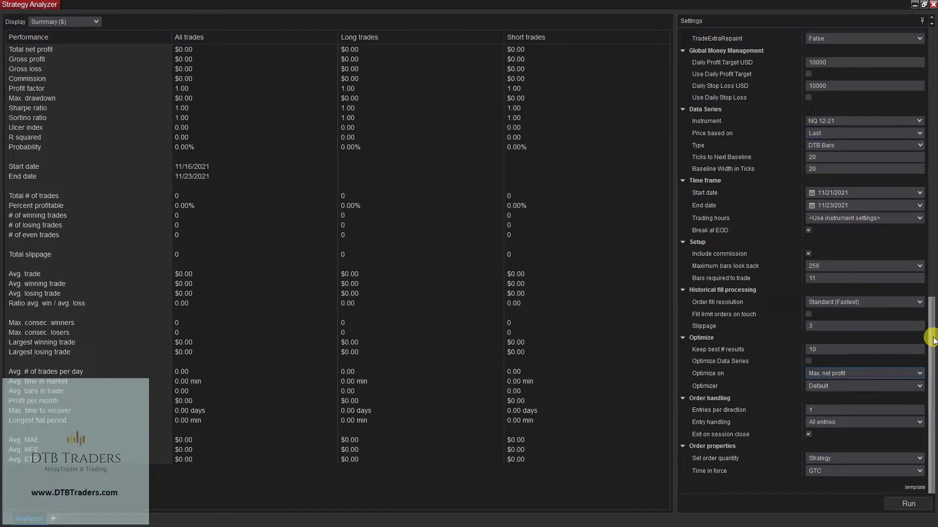
Step: Set Using Trailing Stop INSTEAD of Fixed to False in the strategy's stop and target management
scroll(812, 254, "up", 10)
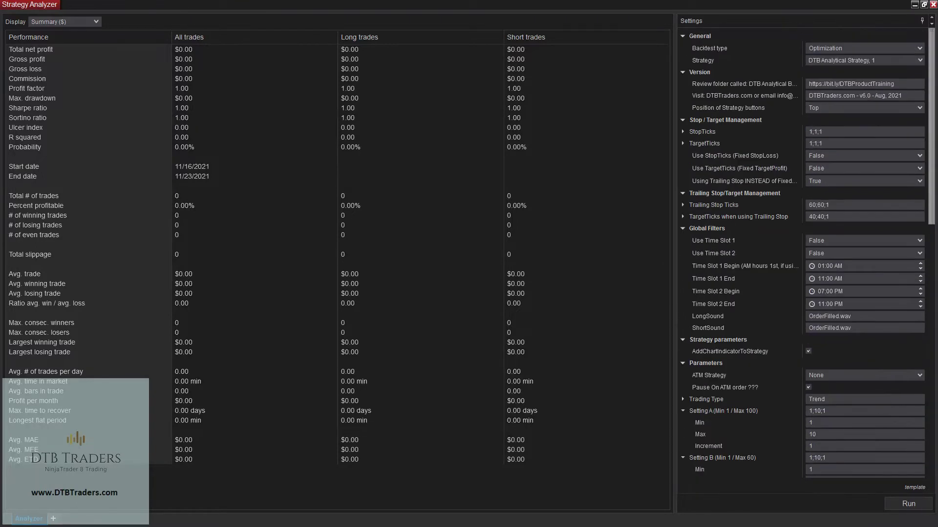
mouse_move(930, 88)
left_mouse_down()
mouse_move(930, 113)
mouse_move(927, 97)
left_mouse_up()
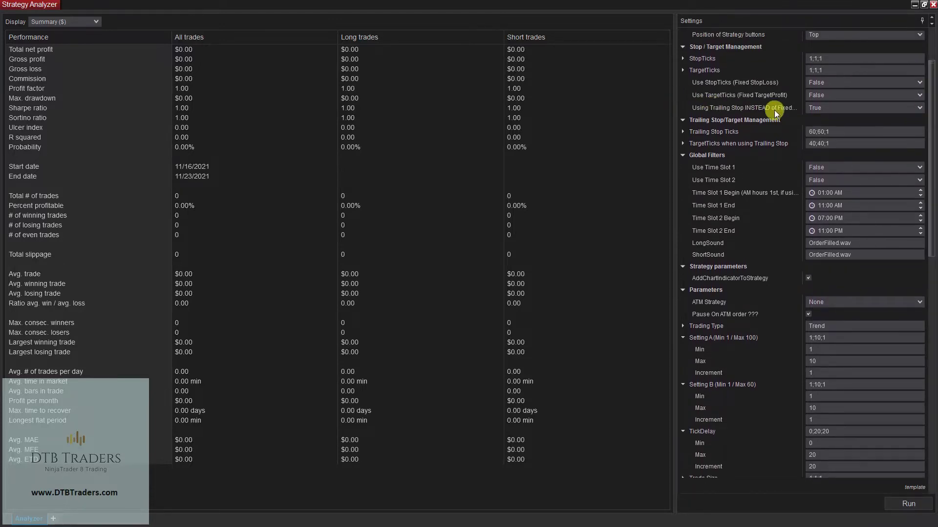
left_click(822, 108)
left_click(821, 130)
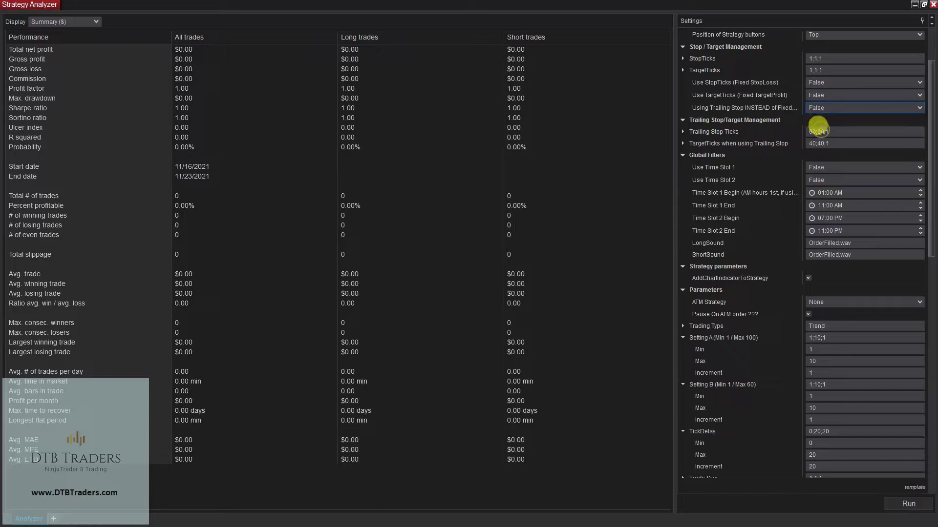
Step: Run the NQ 12-21 optimization and enlarge the results list to fit all its rows
left_click_drag(932, 139, 932, 486)
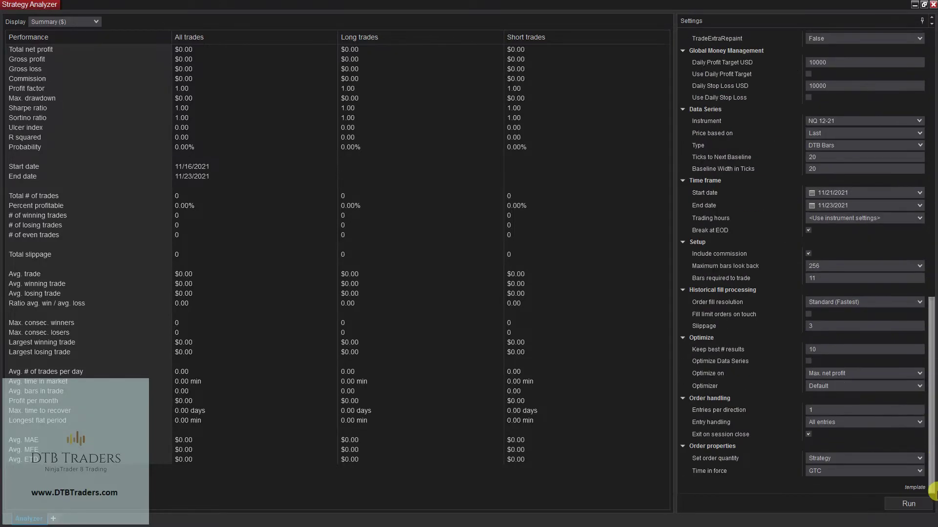
left_click(912, 503)
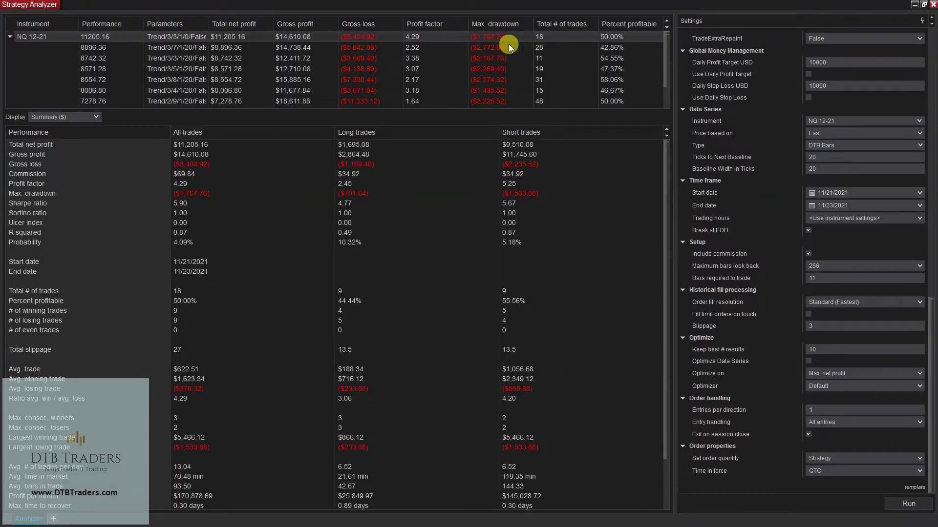
left_click_drag(292, 105, 319, 144)
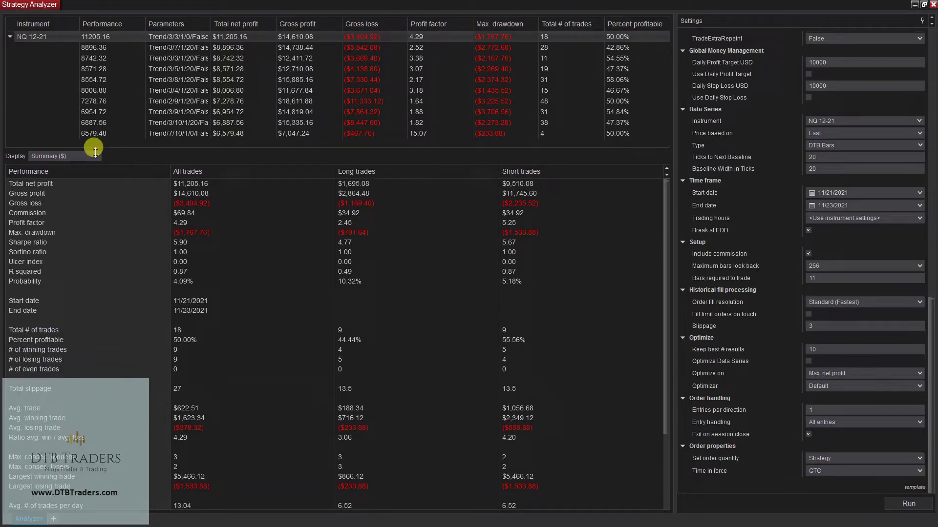
Step: Display the Analysis view of the best optimization result and inspect its daily rows
left_click(95, 158)
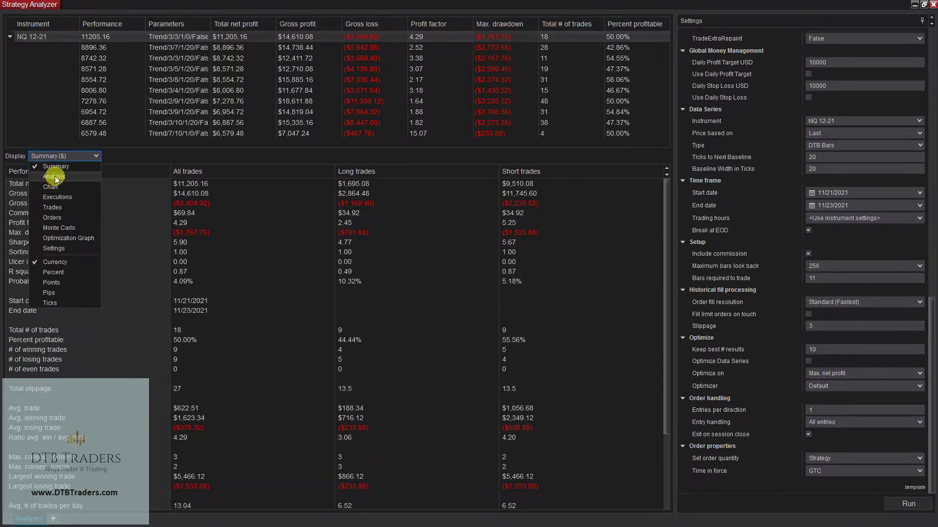
left_click(55, 179)
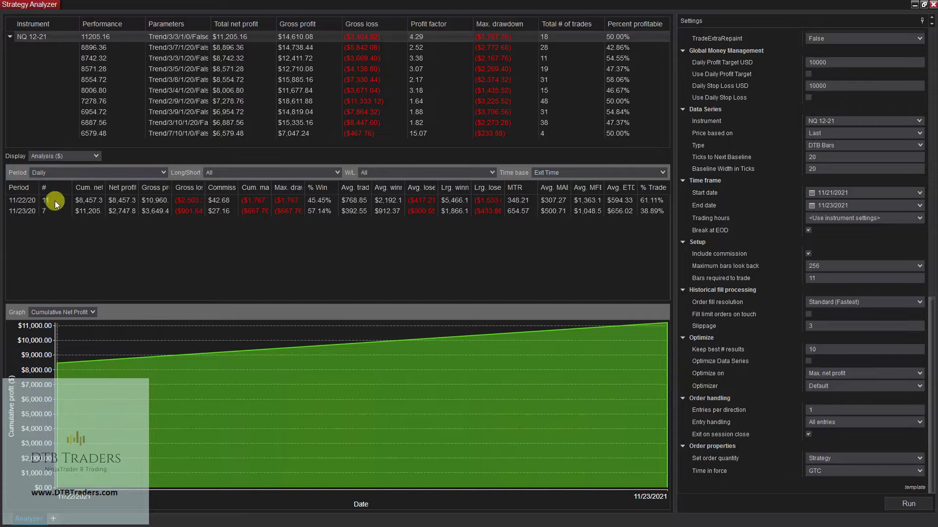
left_click(104, 204)
left_click(136, 211)
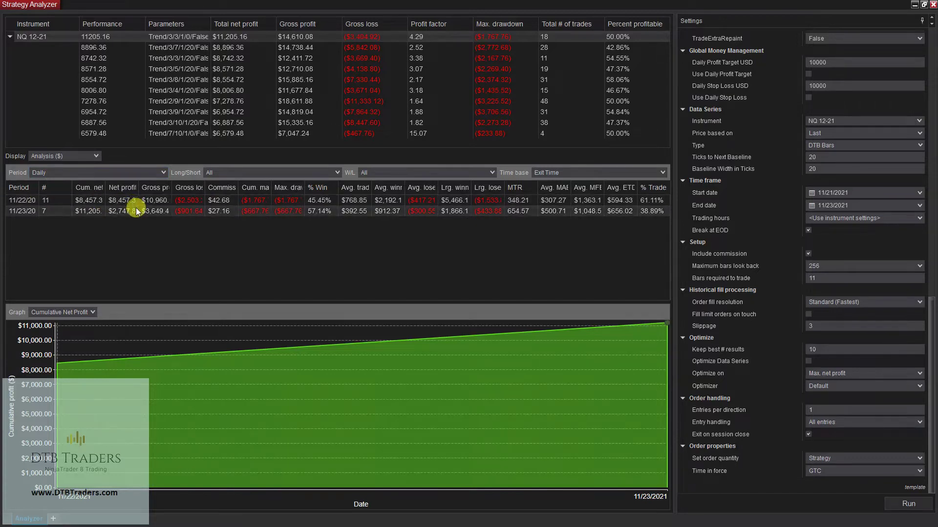
Step: Break the analysis down by half-hour of day using Entry Time as the time base, and review the strategy parameters
left_click(94, 156)
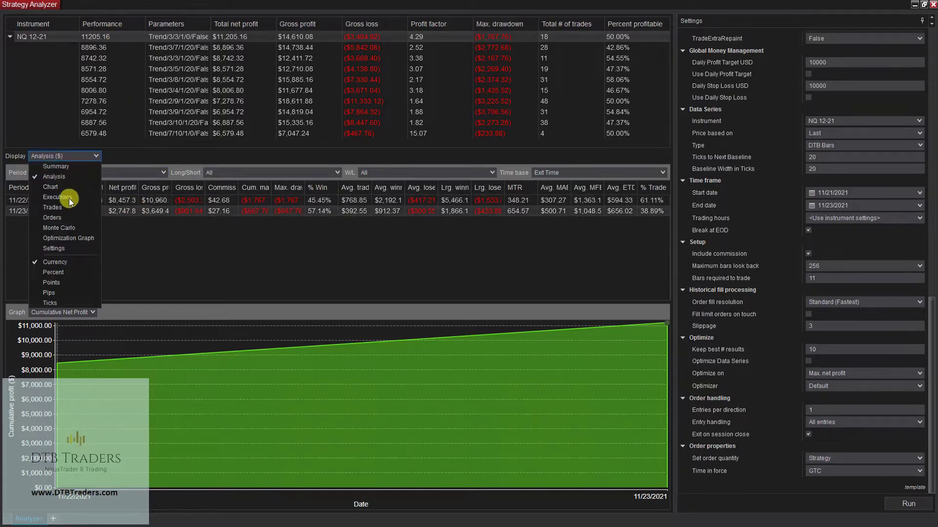
left_click(56, 178)
left_click(160, 173)
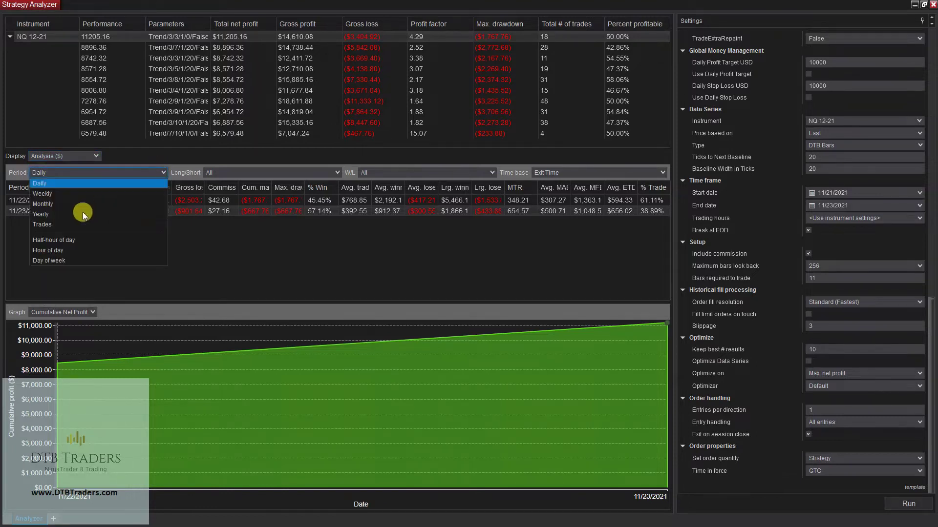
left_click(55, 236)
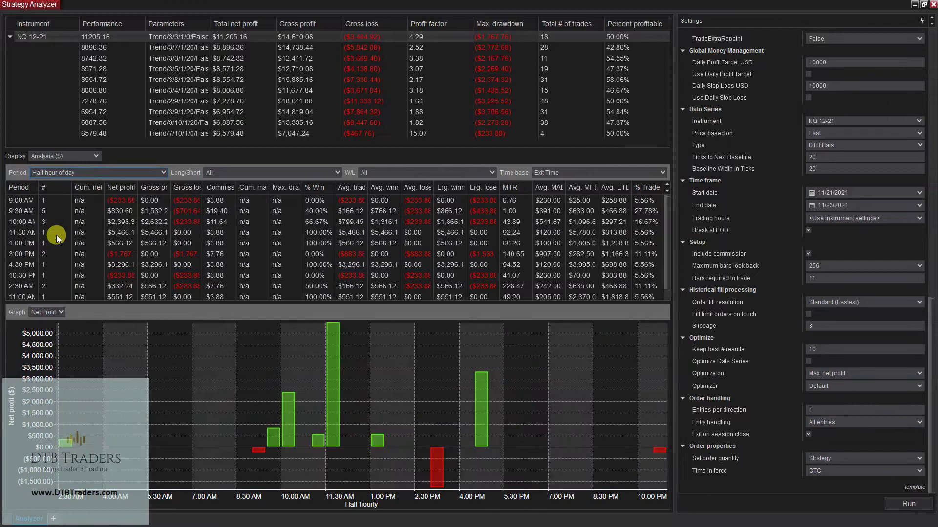
left_click(656, 172)
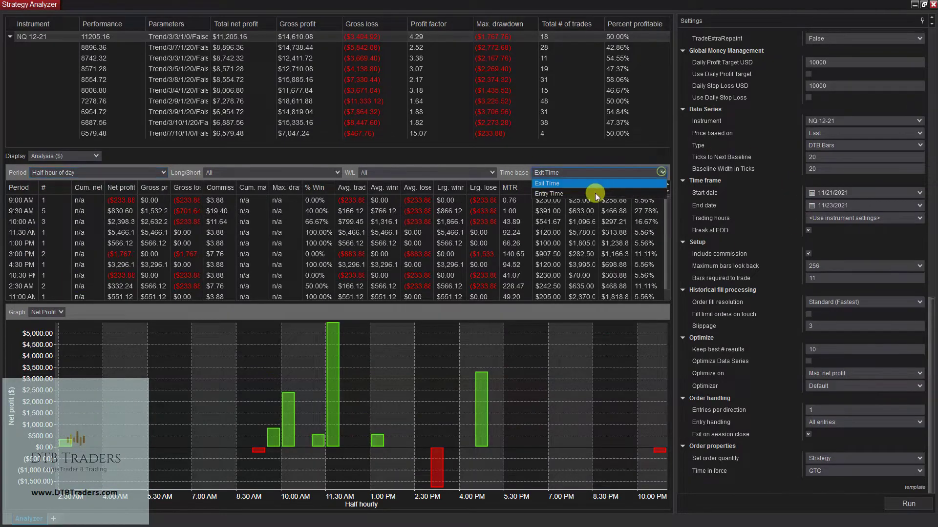
left_click(563, 192)
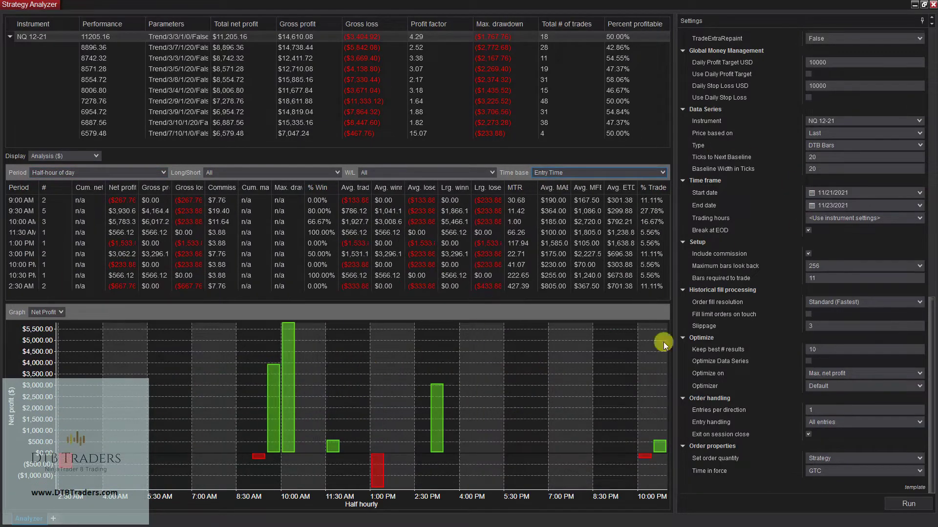
scroll(785, 102, "up", 15)
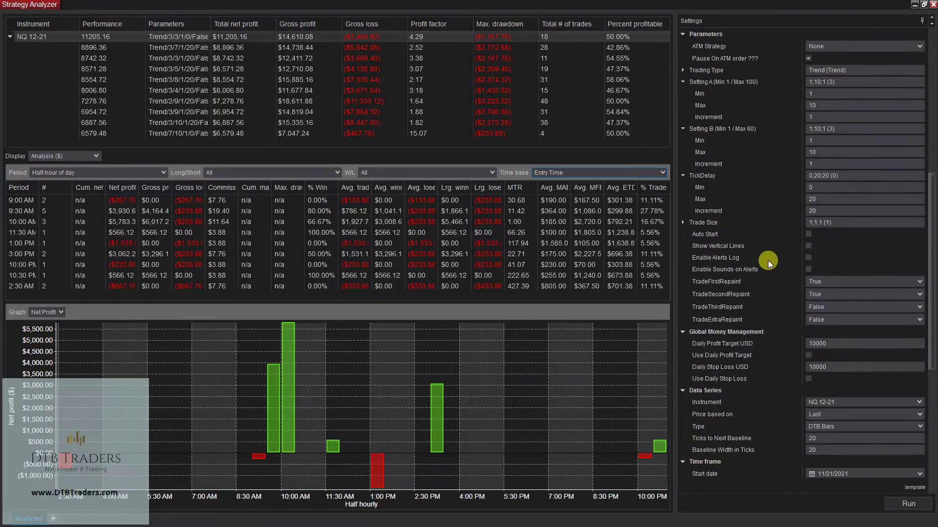
scroll(854, 215, "down", 5)
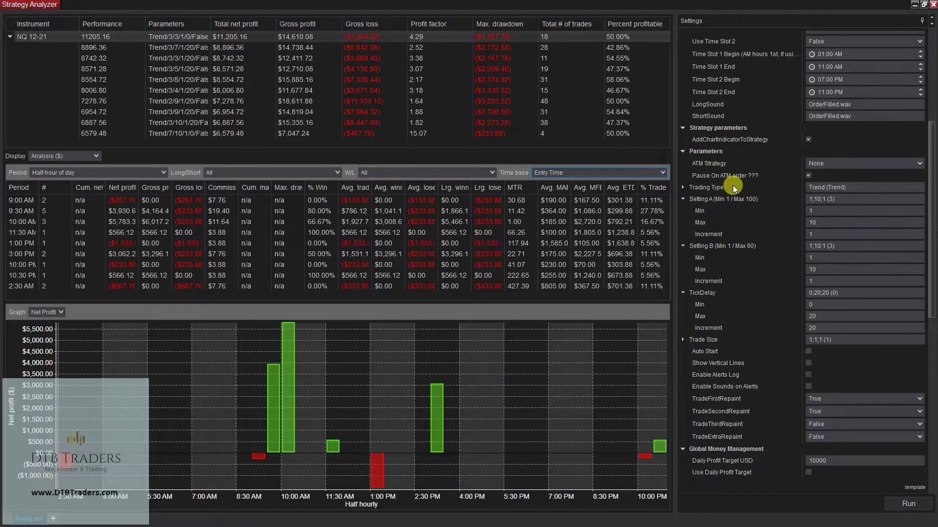
Step: Display the best result as a chart and examine its earlier and latest bars alongside the strategy settings
left_click(95, 155)
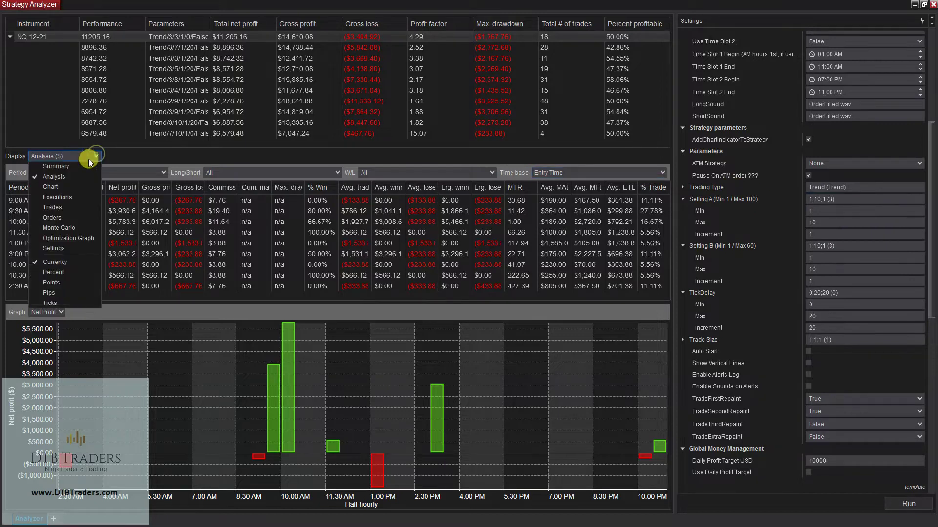
left_click(58, 187)
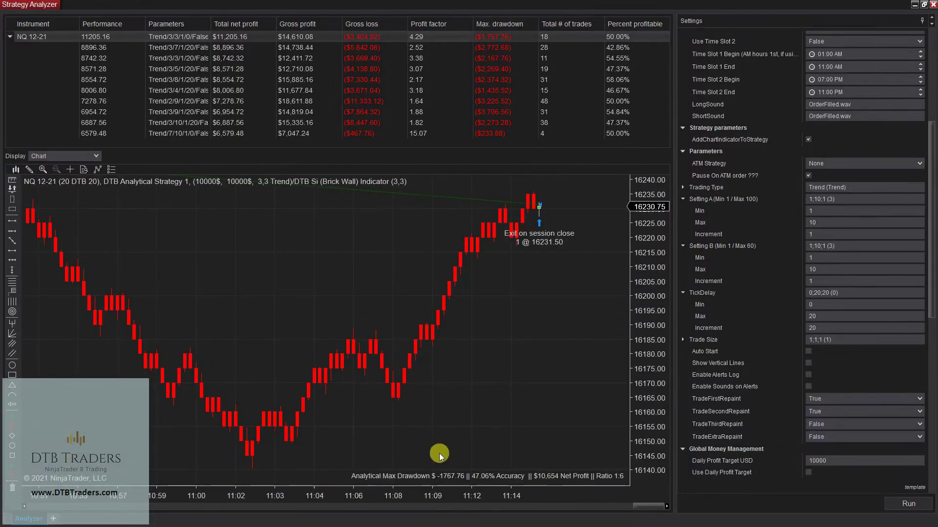
left_click_drag(429, 488, 503, 496)
left_click_drag(591, 505, 433, 502)
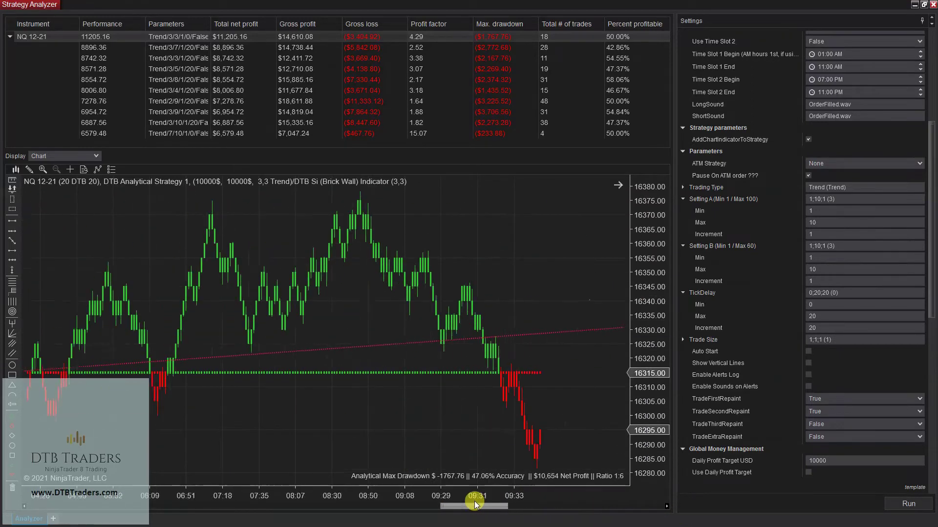
scroll(869, 230, "up", 5)
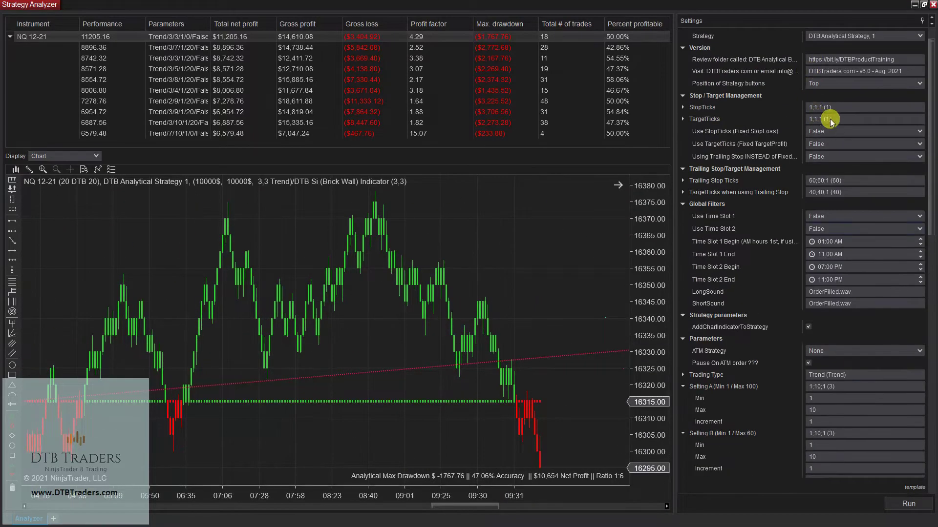
scroll(873, 365, "down", 6)
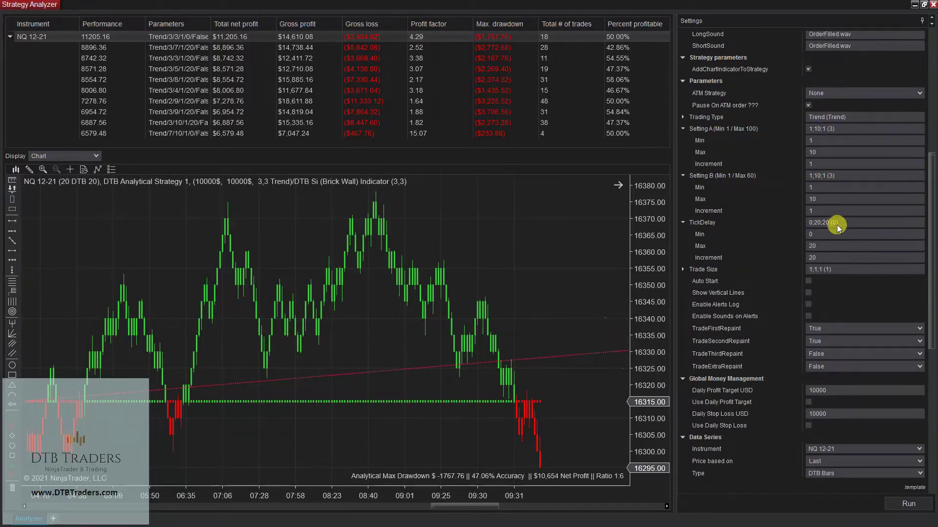
left_click_drag(465, 507, 684, 500)
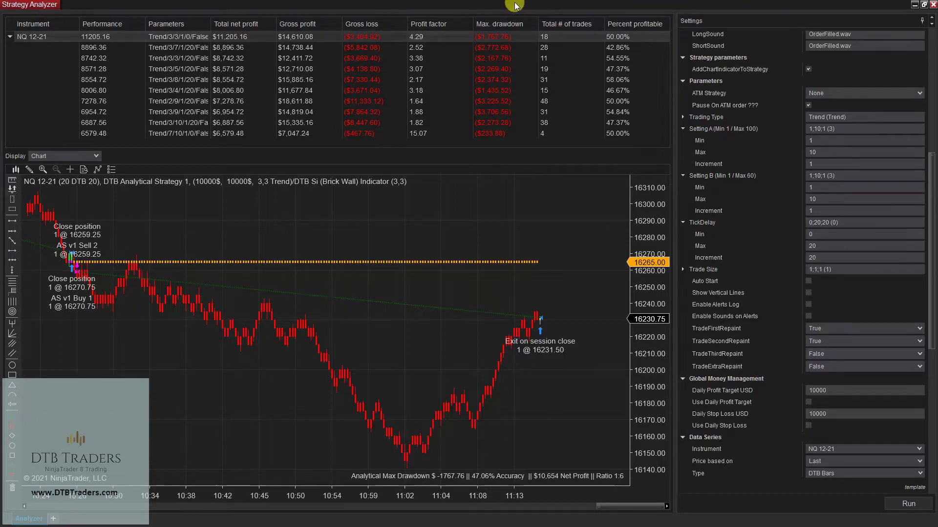
Step: Duplicate the current optimization into a new analyzer tab, accepting the strategy re-run
right_click(30, 521)
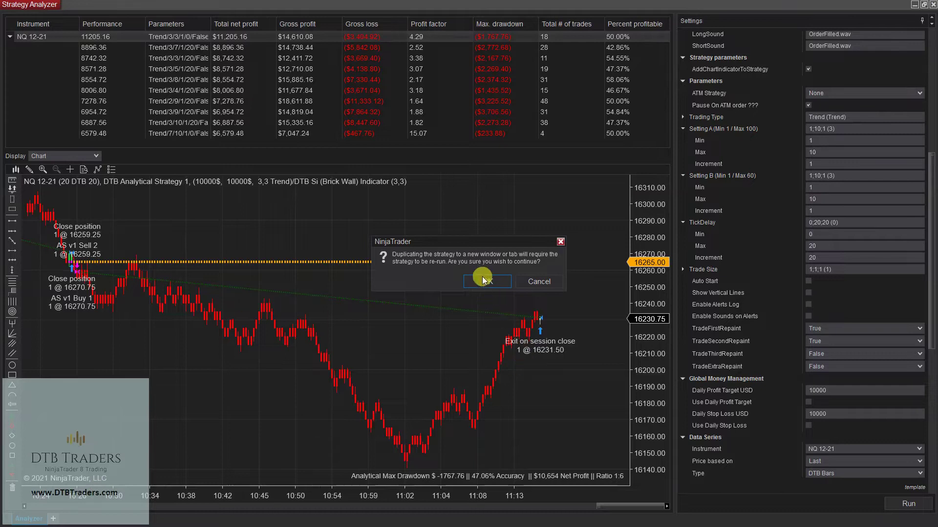
left_click(483, 281)
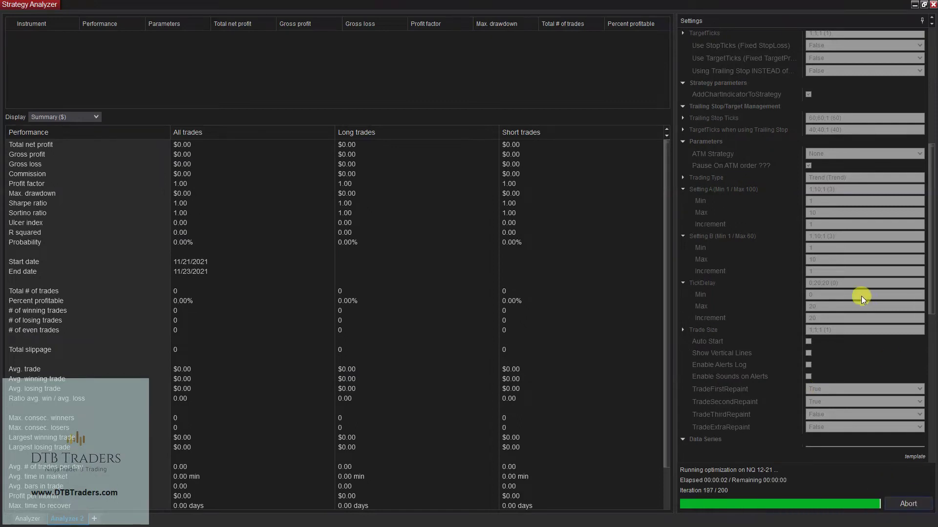
Step: Change the duplicate's strategy to DTB Analytical Strategy 1 - CONTINUOUS and widen the settings area
scroll(859, 220, "up", 5)
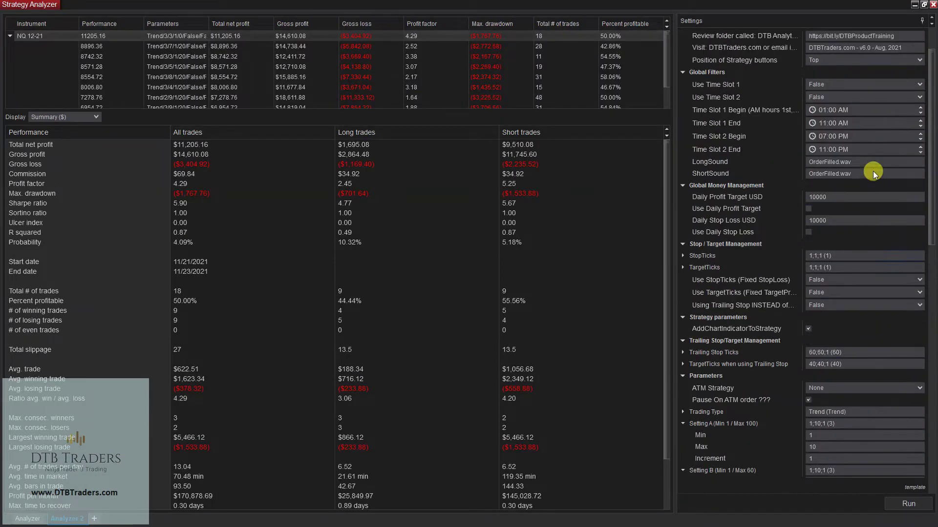
scroll(872, 171, "up", 1)
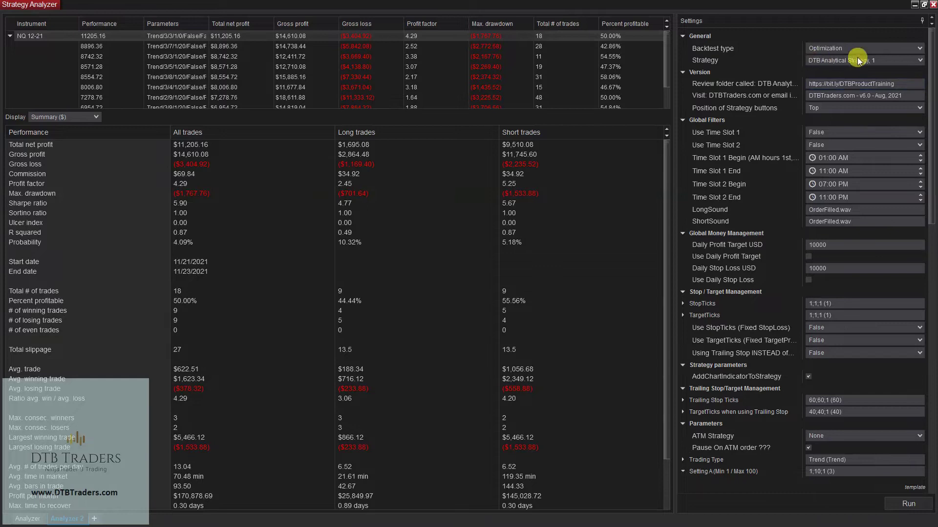
left_click(915, 60)
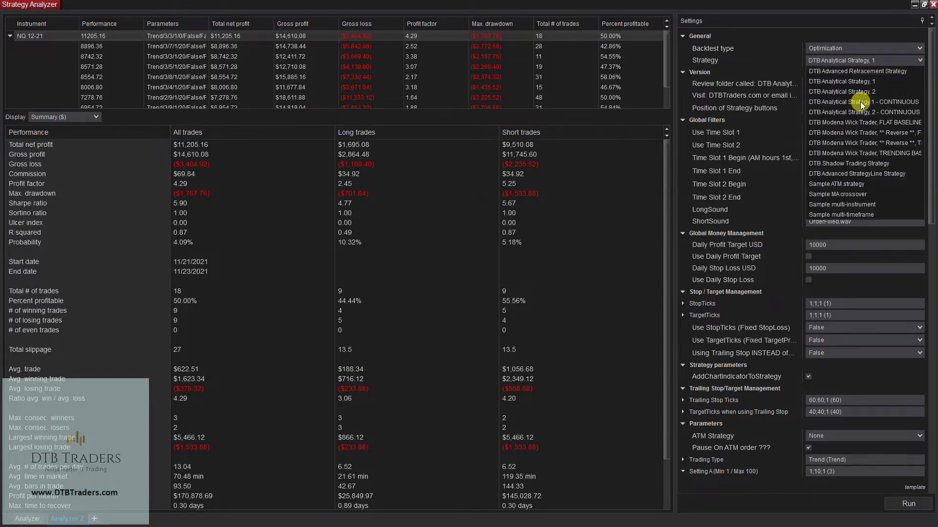
key("Escape")
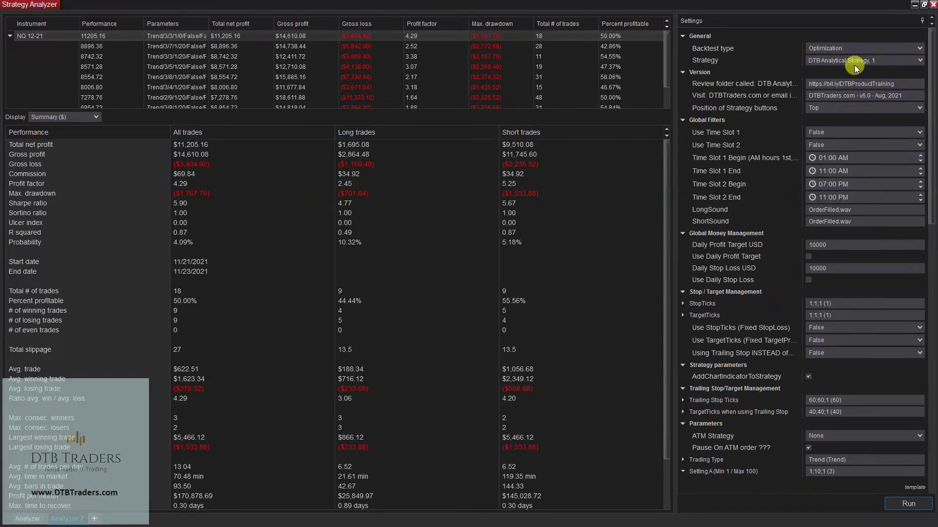
scroll(843, 60, "down", 1)
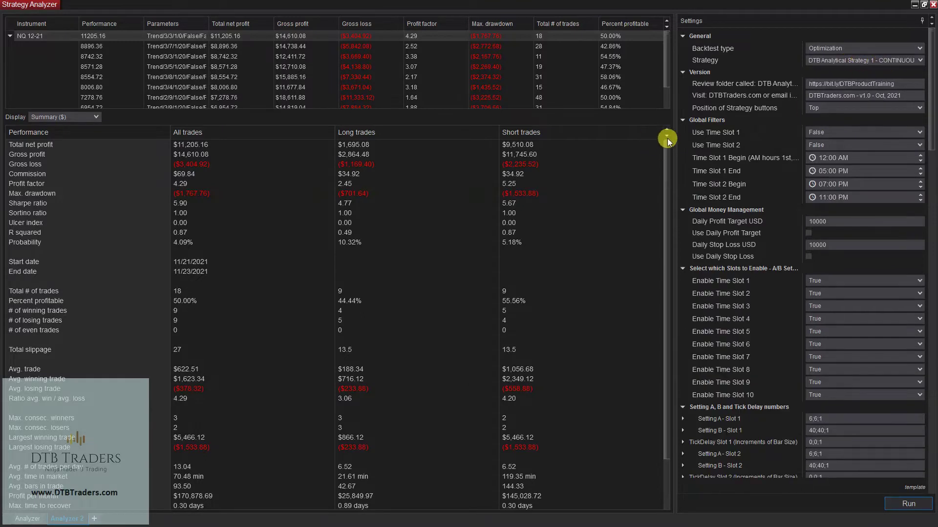
left_click_drag(676, 138, 643, 135)
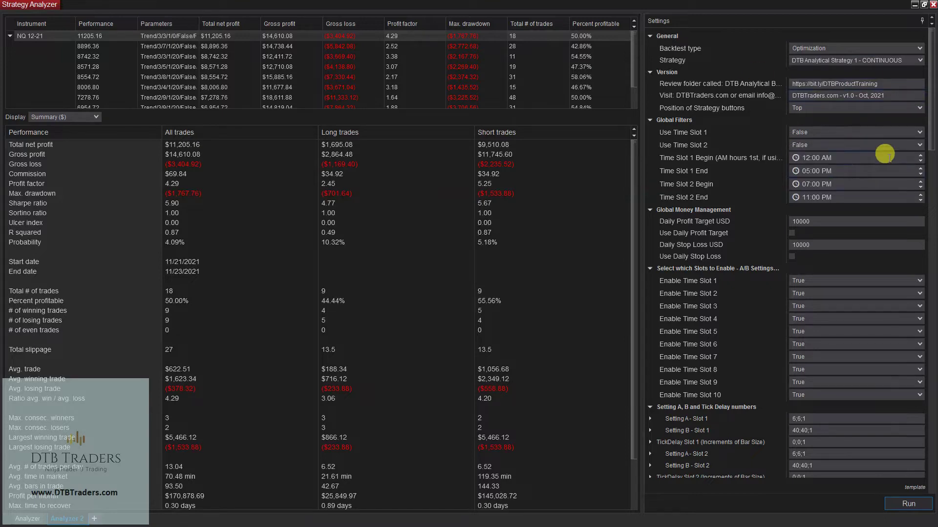
Step: Set the continuous strategy's optimization criterion to Max. net profit
left_click_drag(933, 71, 932, 384)
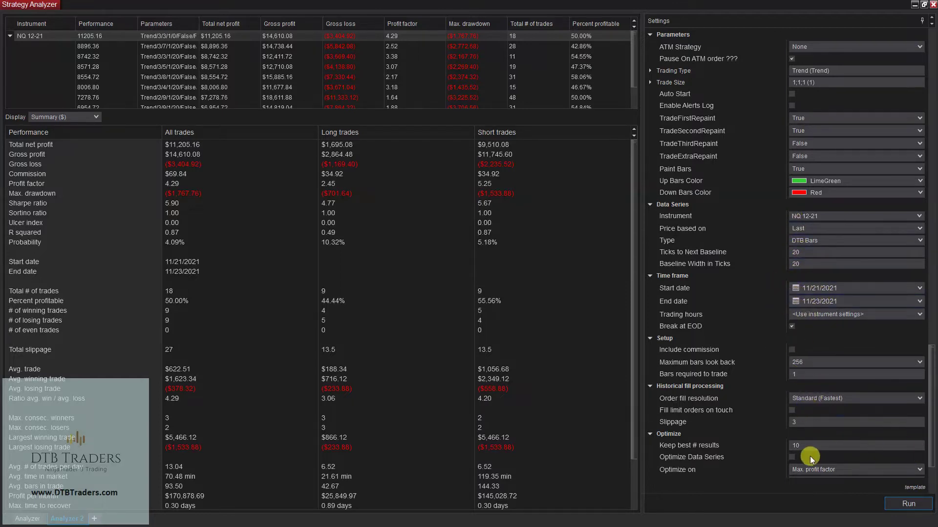
scroll(927, 484, "down", 4)
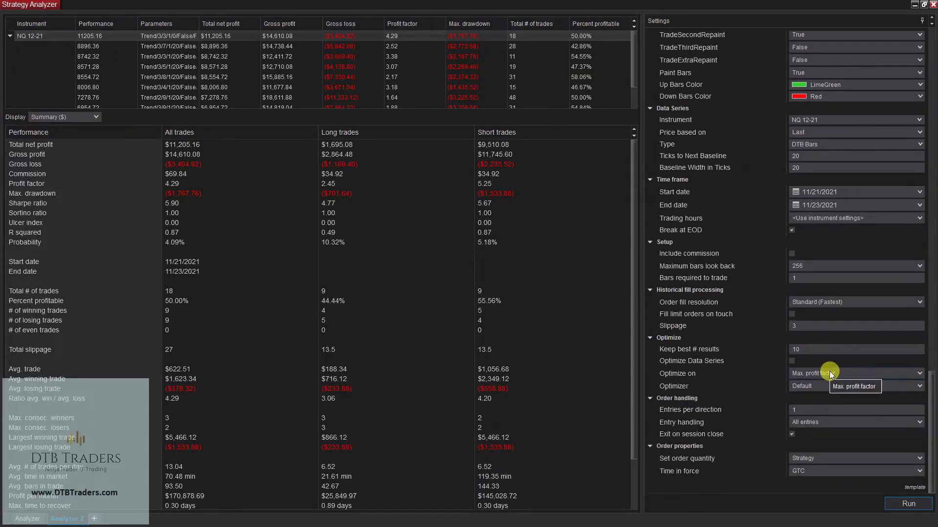
left_click(830, 374)
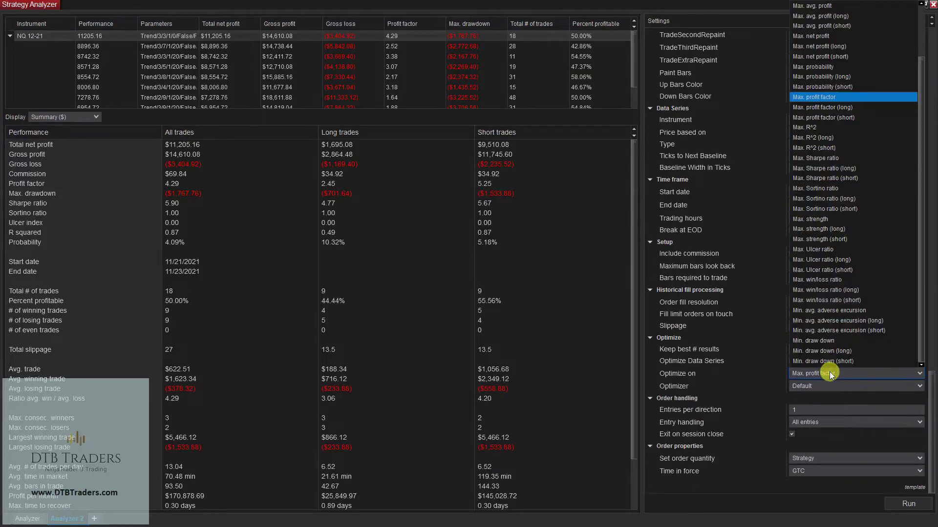
left_click(813, 36)
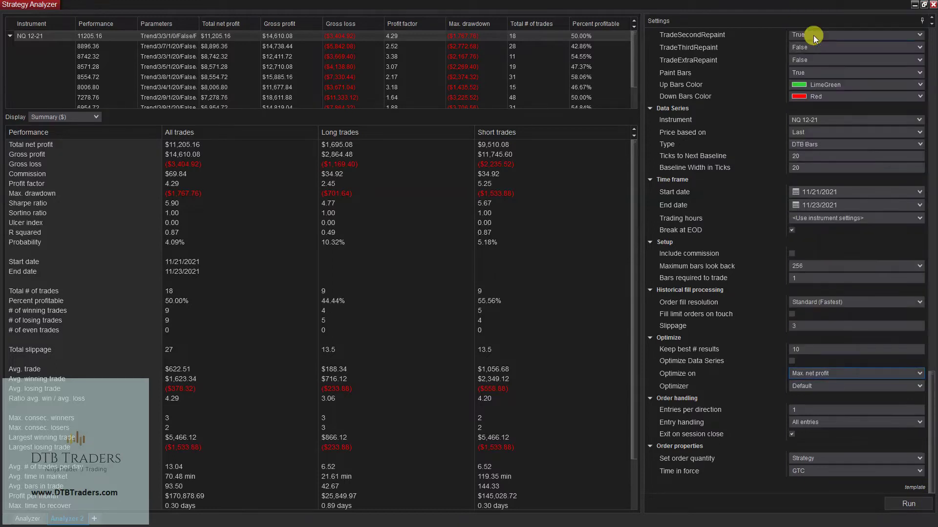
Step: Compare the original DTB Analytical Strategy 1 settings with those of the continuous version in the second analyzer tab
left_click(26, 520)
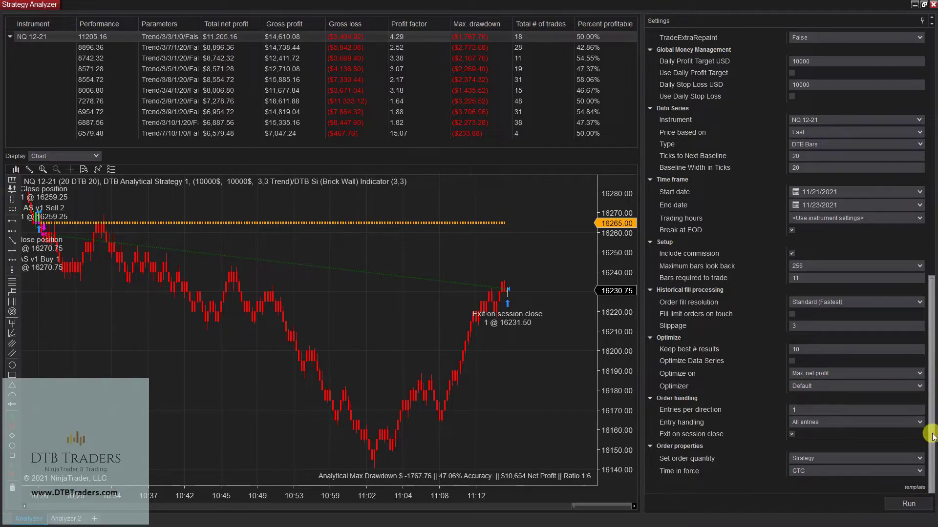
left_click_drag(918, 425, 930, 25)
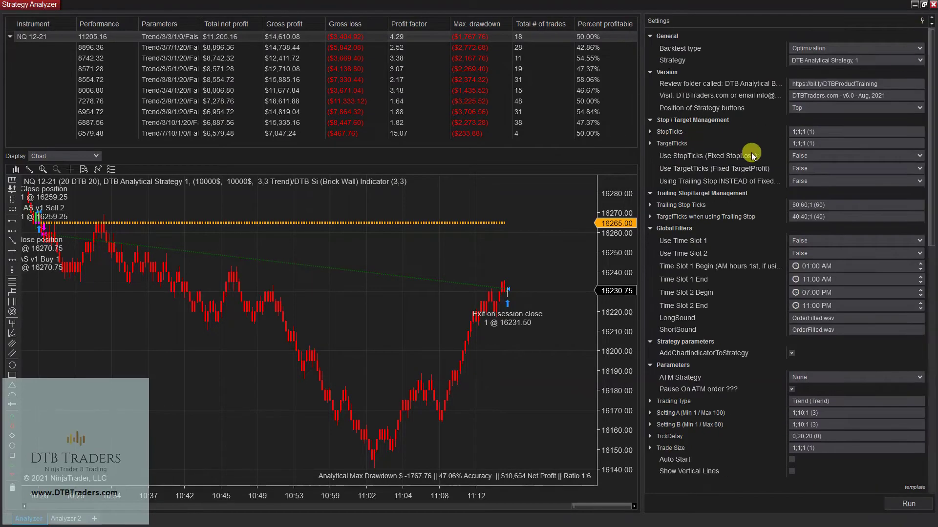
left_click(73, 518)
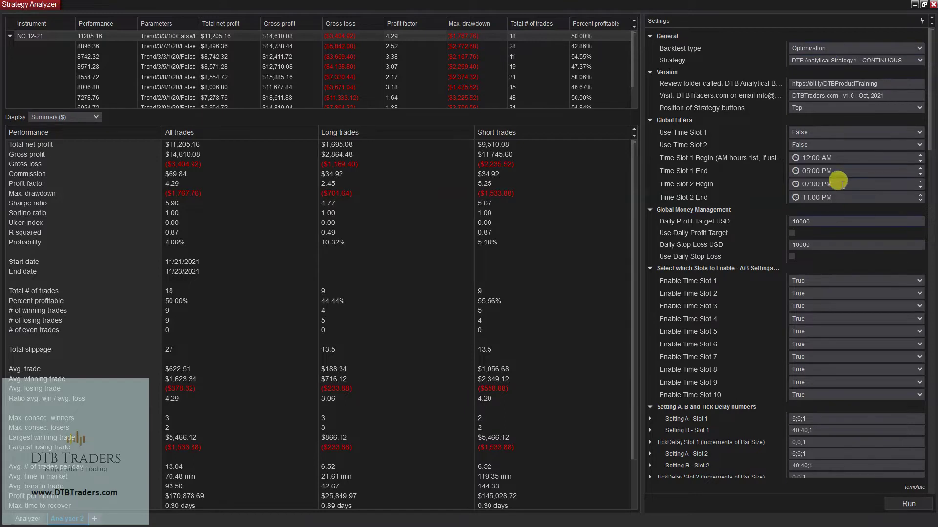
Step: Examine the continuous strategy's time slot enabling options, per-slot A, B and tick delay settings, and slot start and end times
scroll(806, 166, "down", 5)
scroll(805, 127, "down", 4)
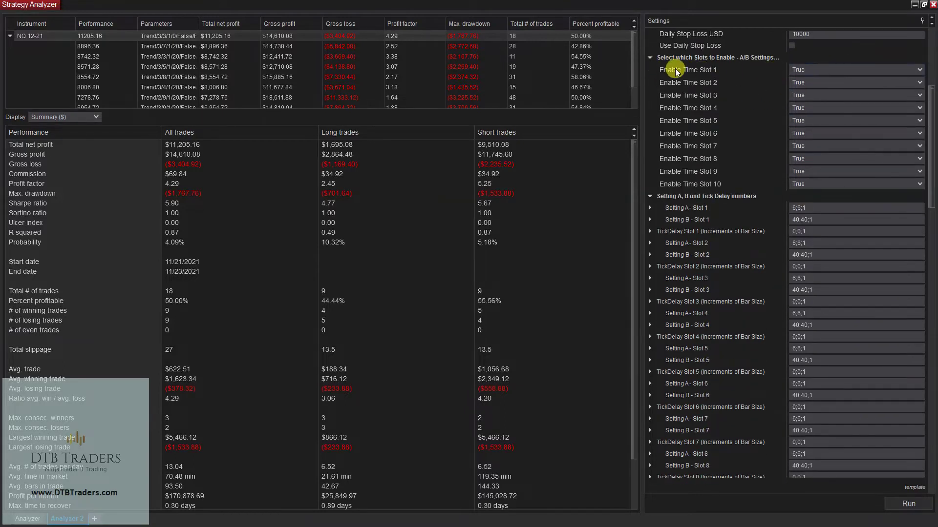
left_click(921, 71)
left_click(921, 70)
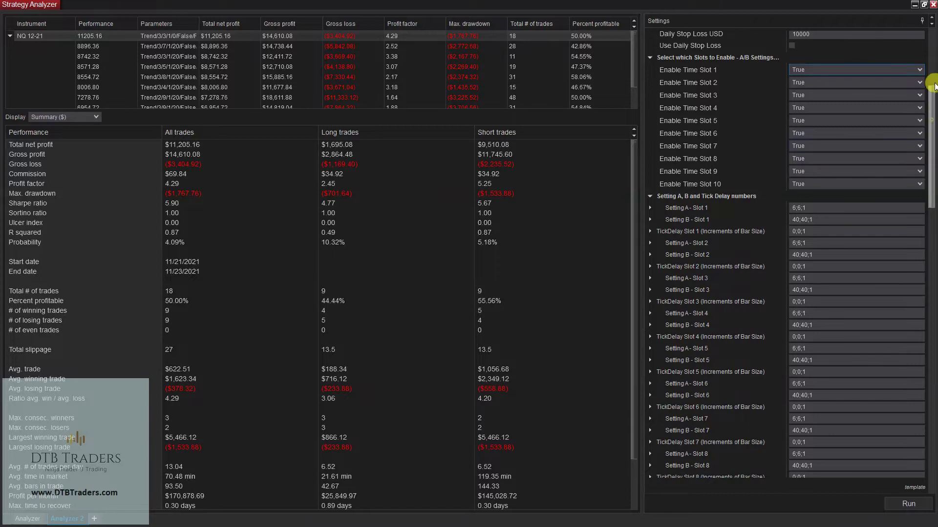
left_click_drag(930, 84, 932, 38)
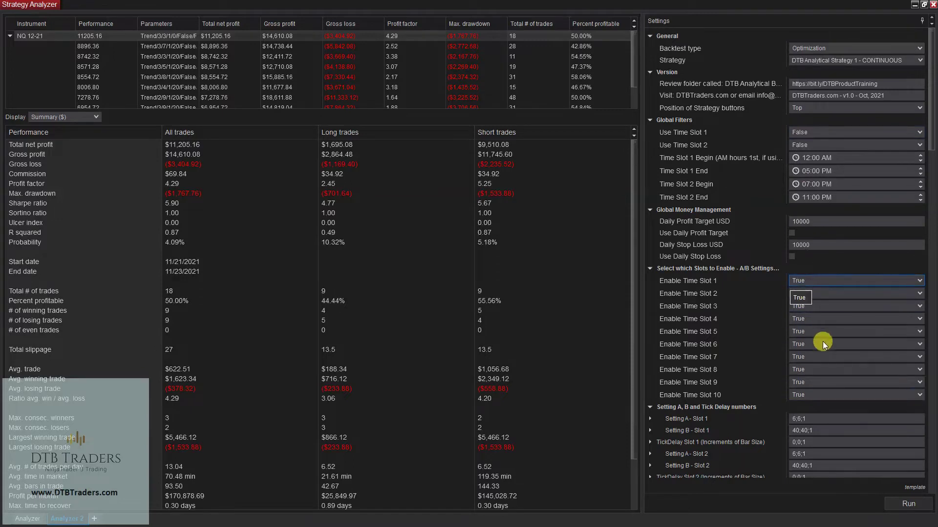
scroll(821, 338, "down", 2)
left_click_drag(930, 93, 931, 276)
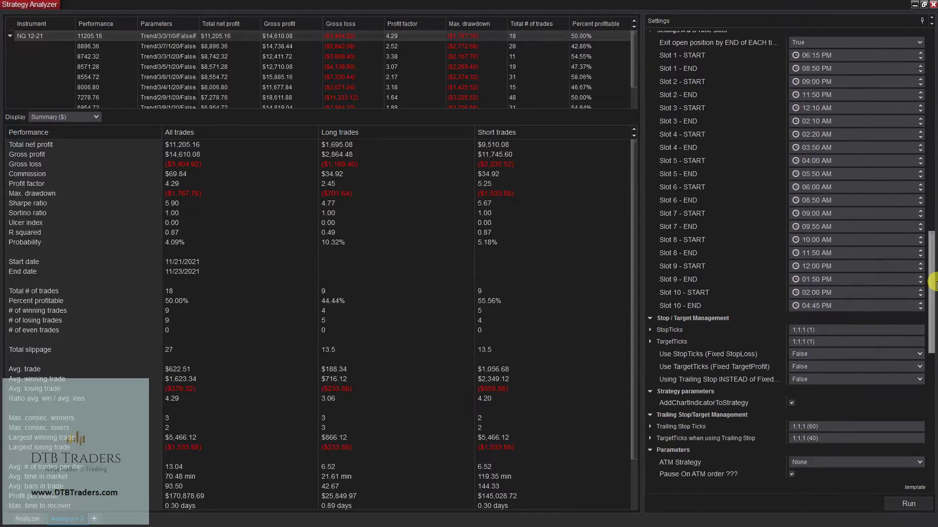
scroll(699, 69, "up", 1)
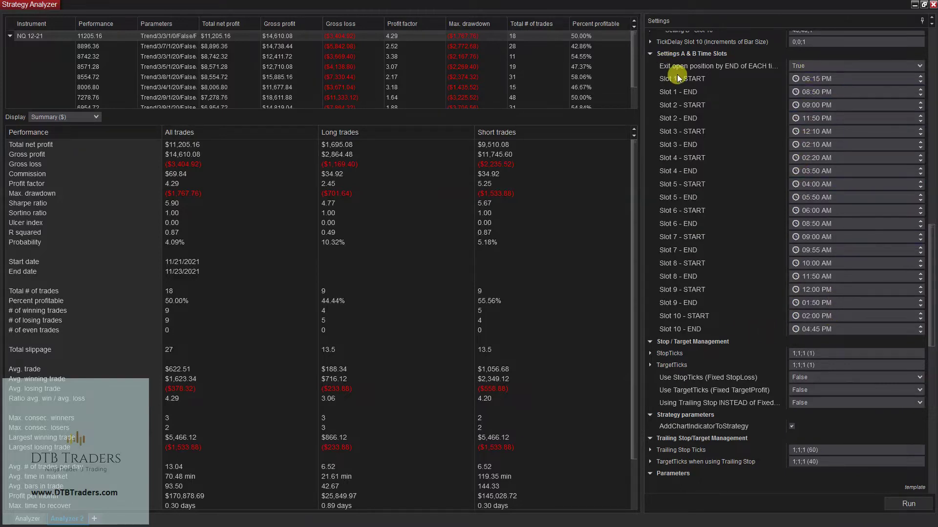
scroll(667, 264, "up", 8)
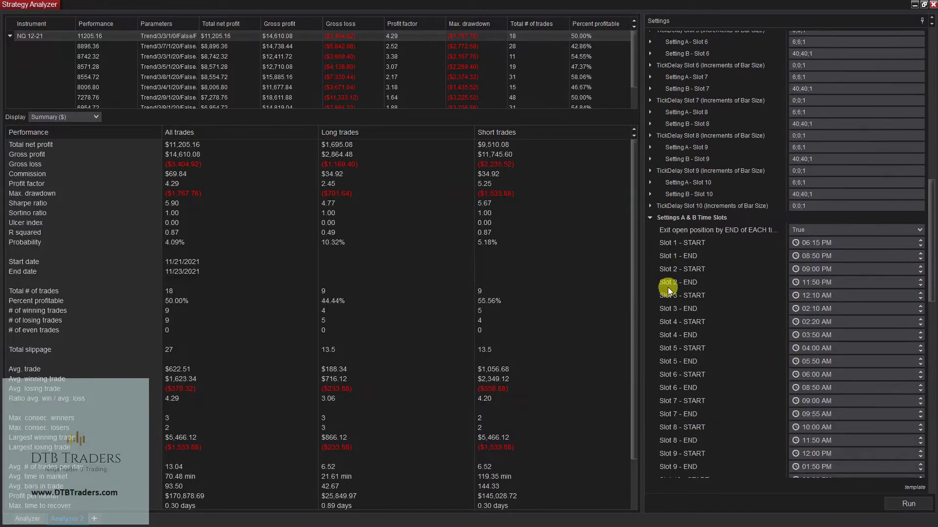
scroll(707, 377, "up", 10)
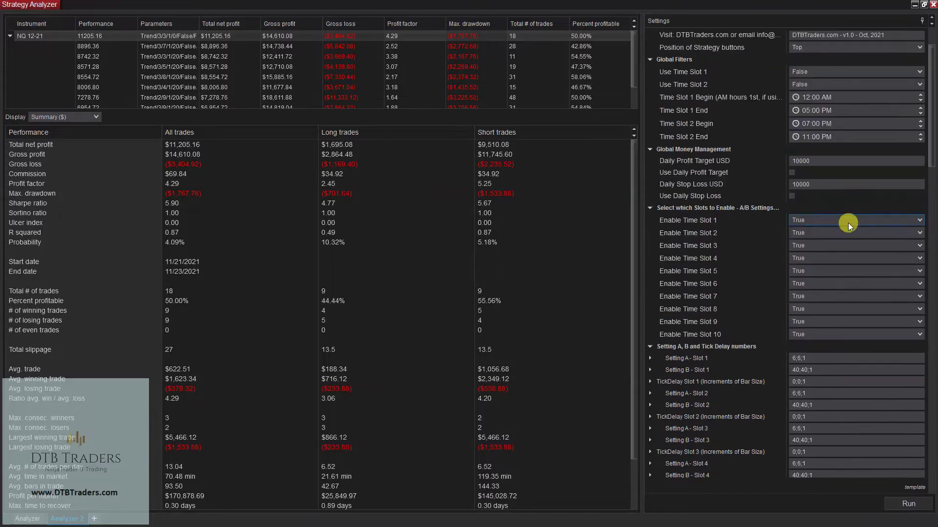
Step: Disable time slots 1 and 2 of the A/B settings, and set both back to True
left_click(848, 223)
left_click(804, 240)
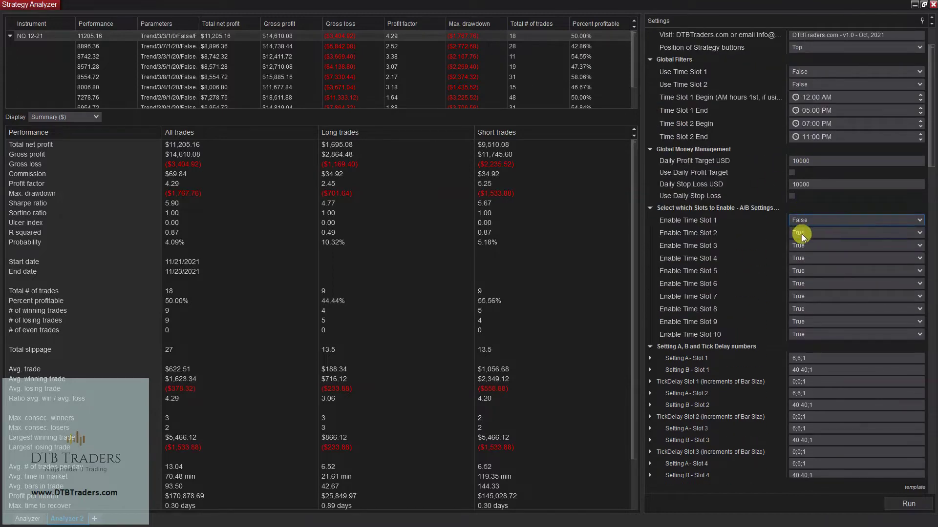
left_click(886, 238)
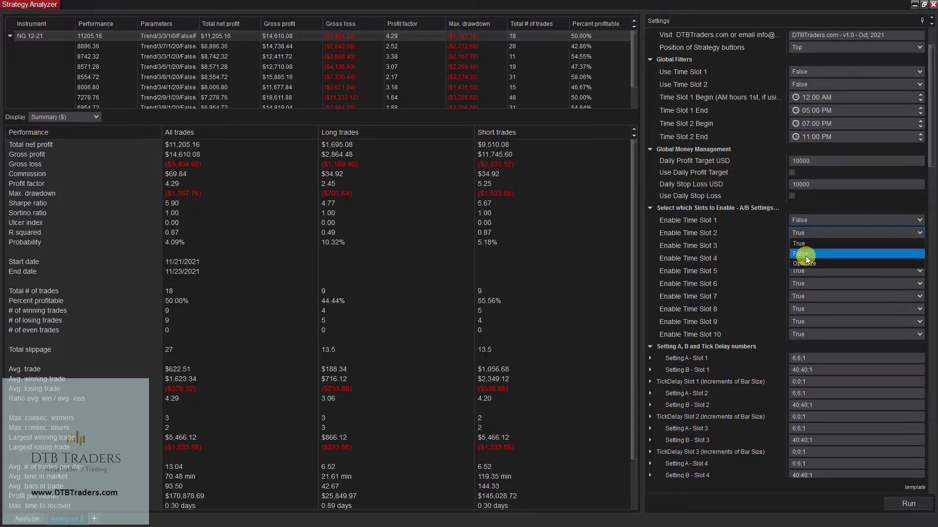
left_click(803, 254)
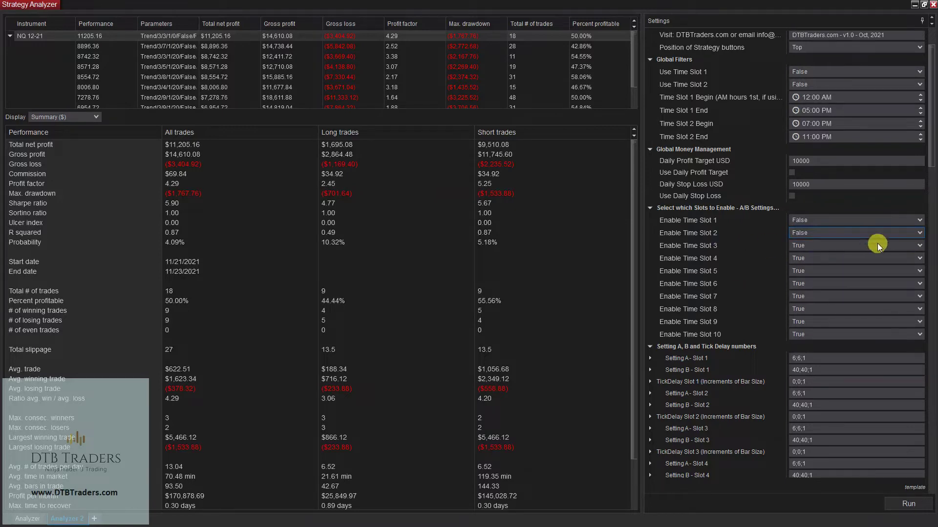
left_click(917, 233)
left_click(812, 244)
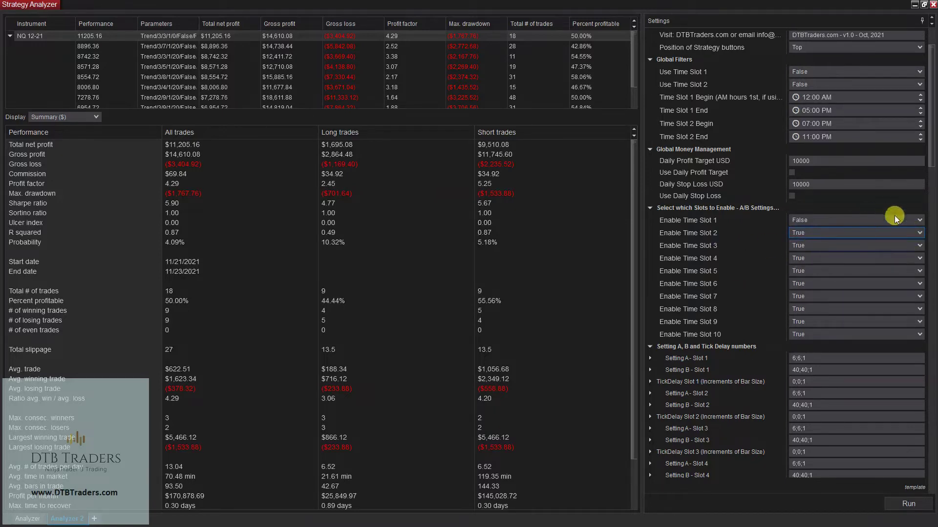
left_click(918, 220)
left_click(796, 230)
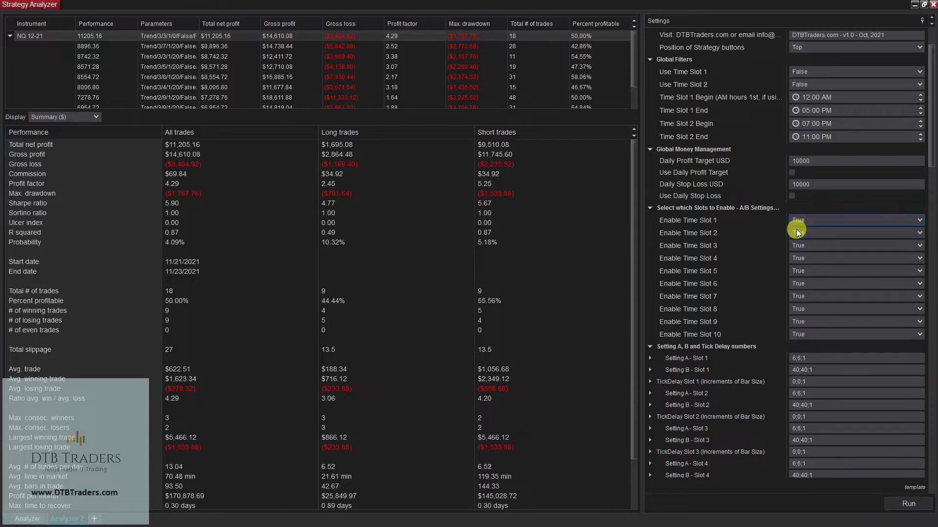
Step: Review the per-slot parameter list and expand the Setting A, Setting B and TickDelay ranges of slot 1
left_click_drag(932, 90, 933, 157)
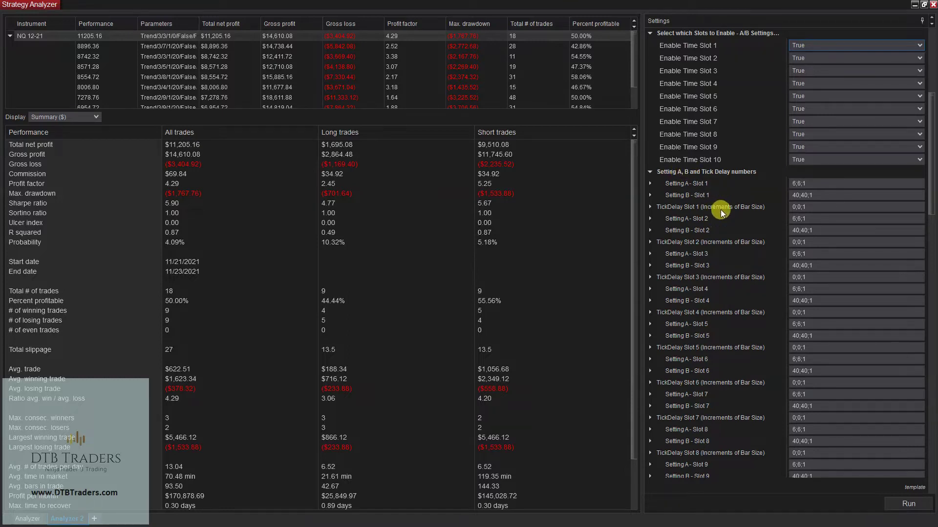
scroll(720, 223, "down", 1)
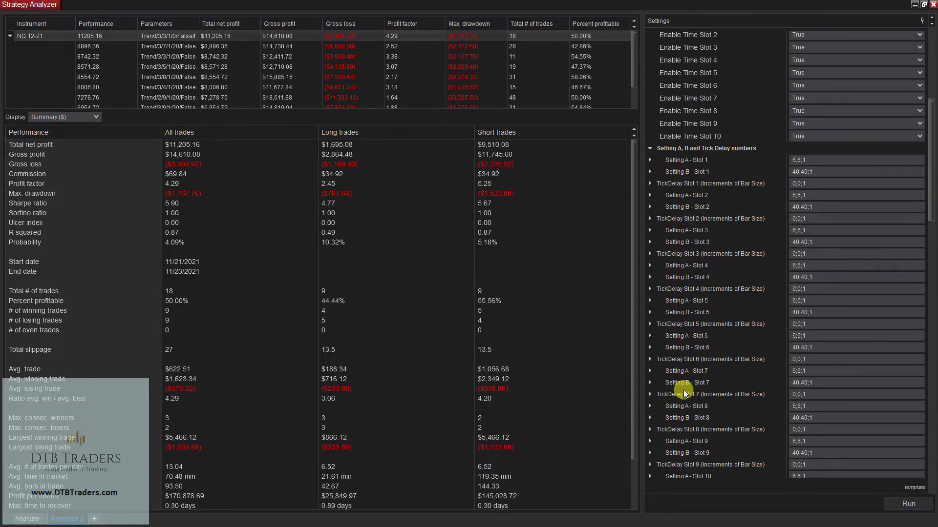
scroll(728, 327, "down", 6)
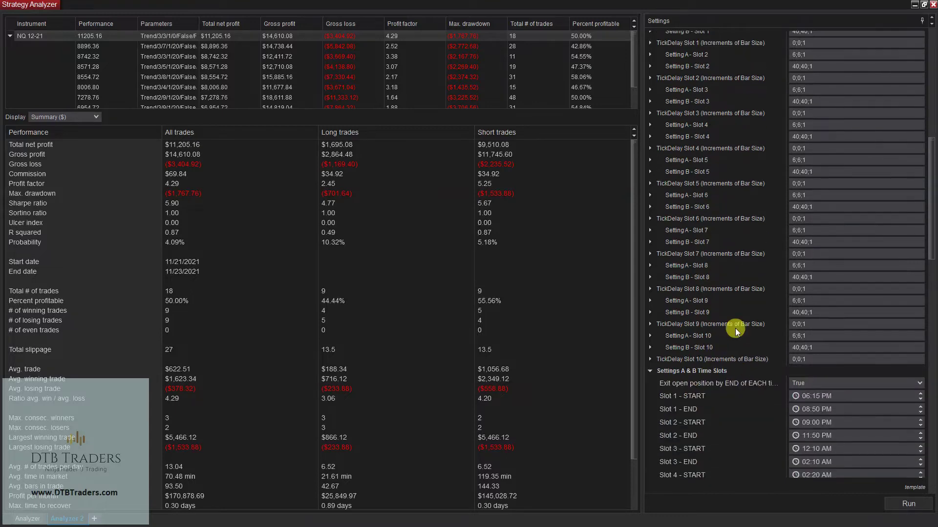
scroll(707, 278, "up", 3)
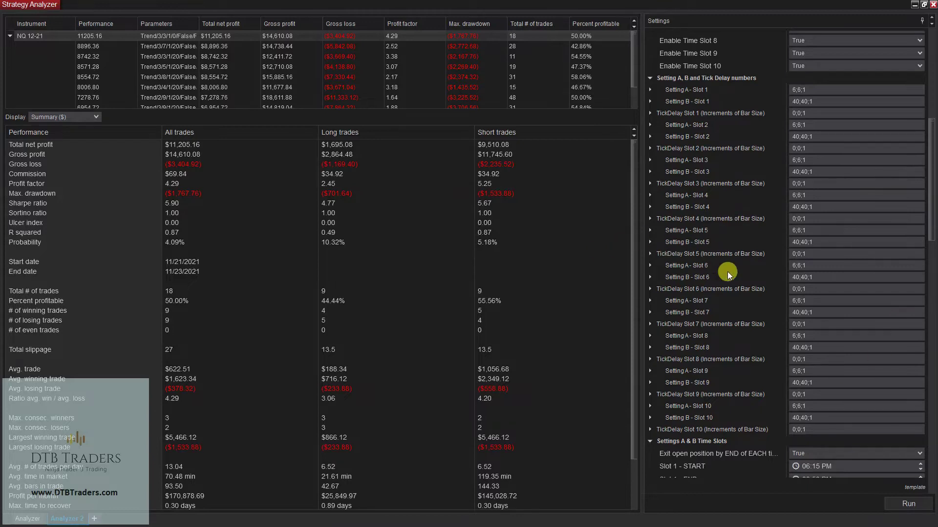
scroll(727, 283, "up", 2)
scroll(727, 282, "up", 1)
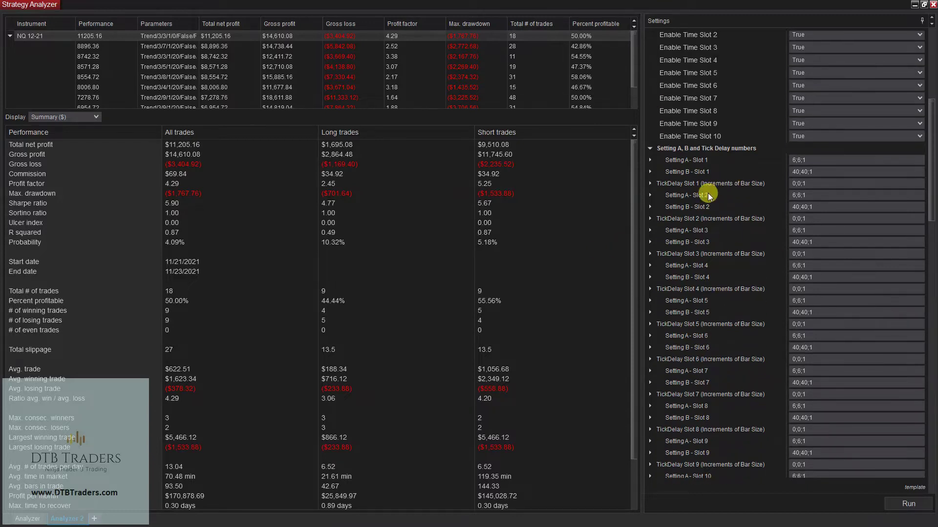
double_click(690, 160)
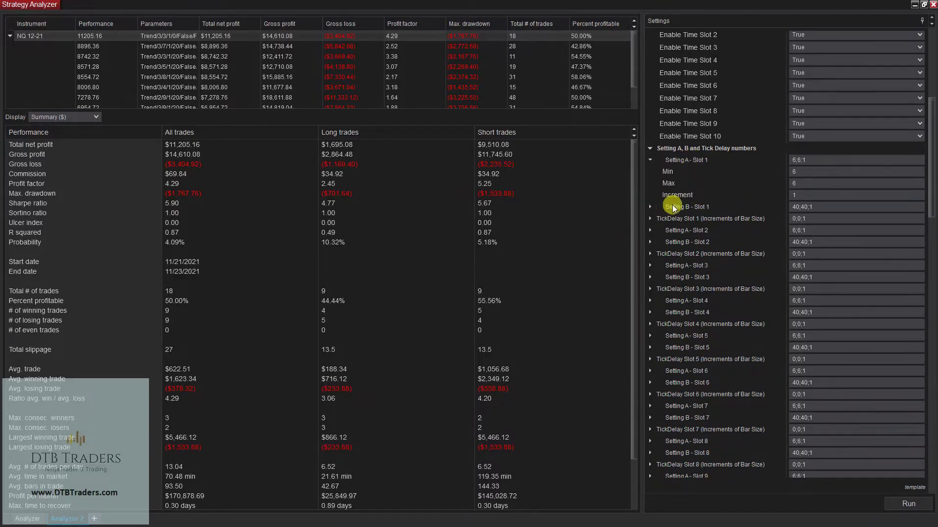
double_click(683, 207)
double_click(698, 255)
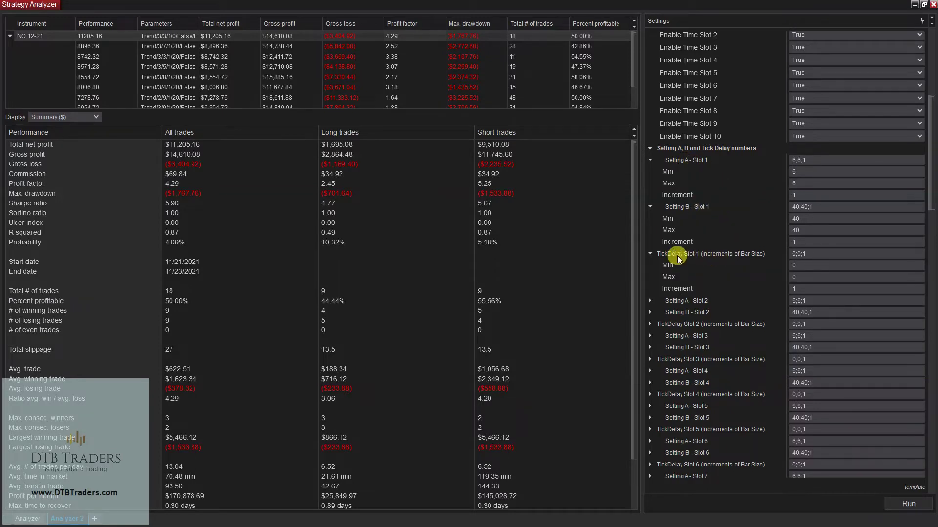
Step: Set the slot 1 optimization ranges to minimum 1 and maximum 10 for both Setting A and Setting B
left_click(796, 172)
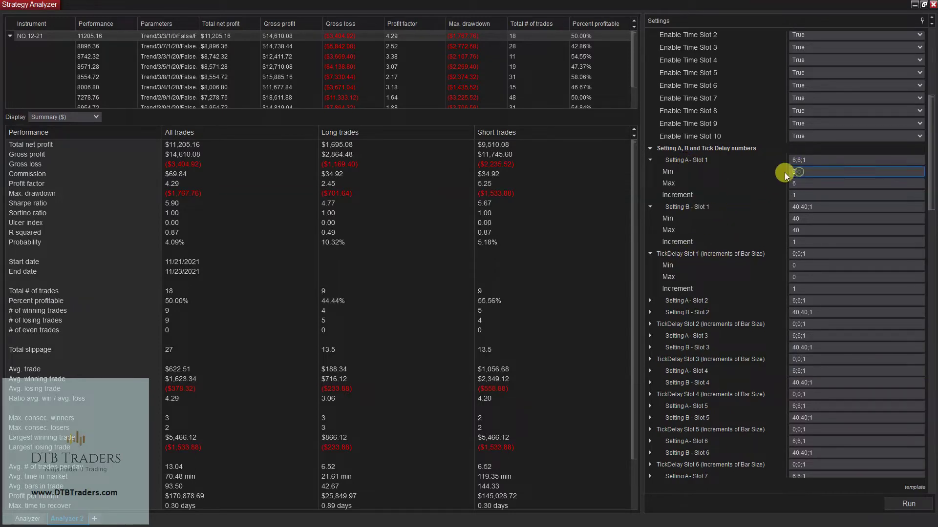
type("10")
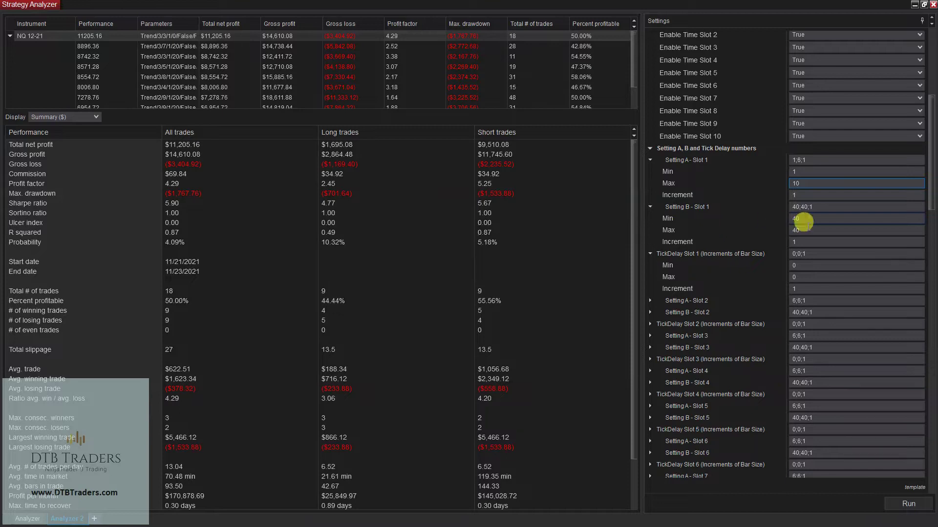
left_click(808, 219)
type("1")
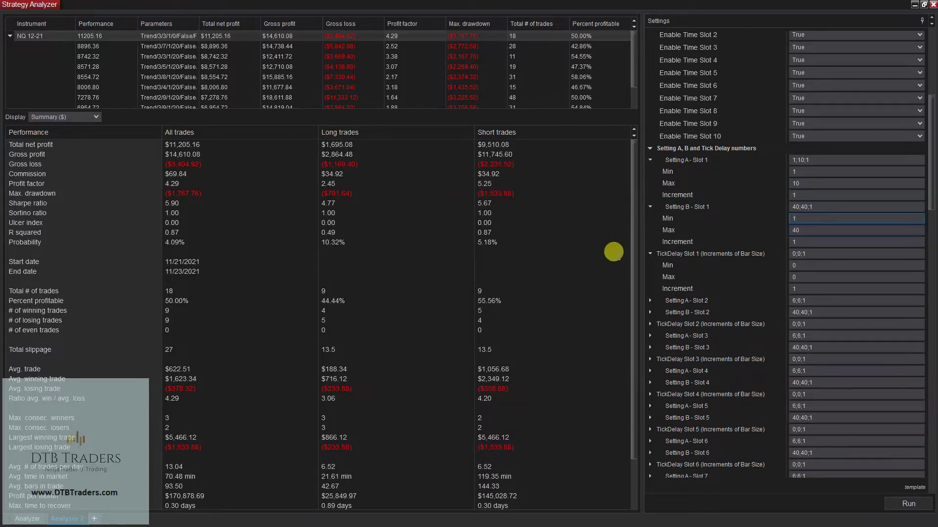
key("Tab")
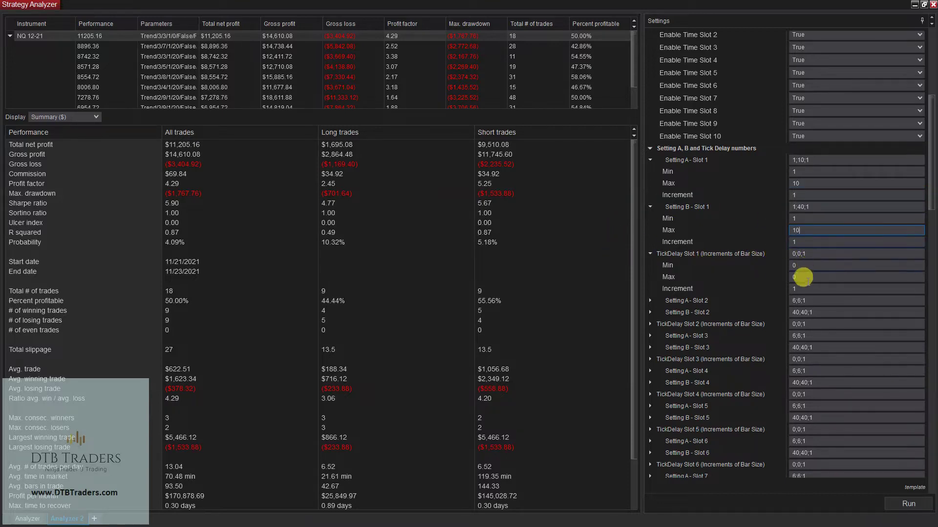
type("10")
Step: Set the slot 1 TickDelay maximum to 20 and its increment to 10, and run the optimization
left_click(802, 279)
type("20")
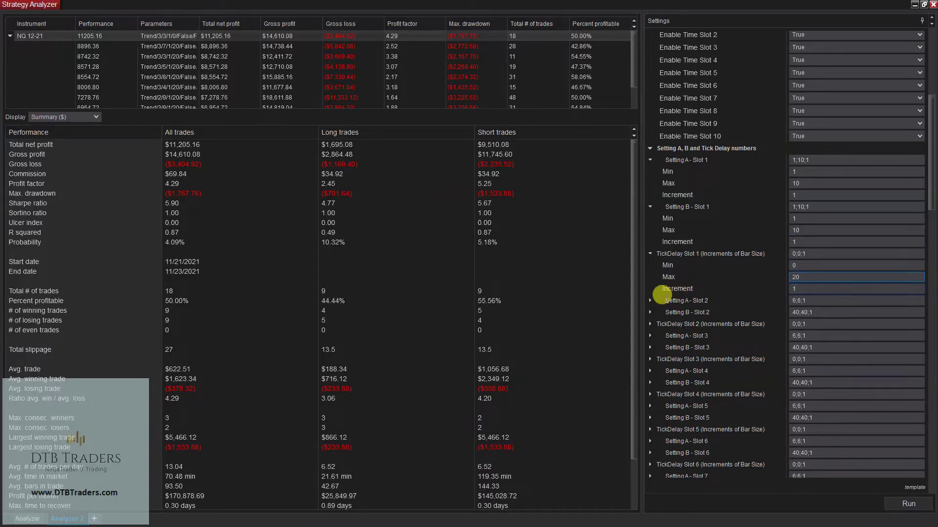
left_click(804, 288)
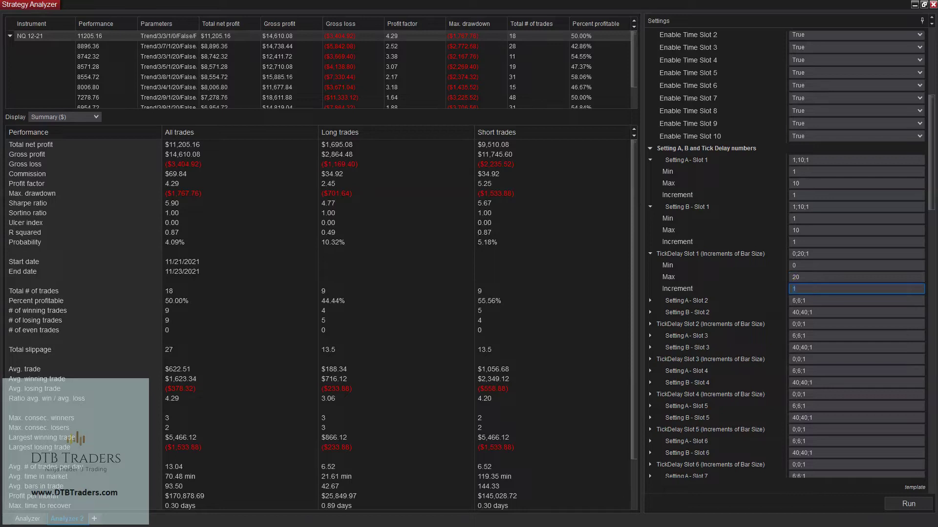
left_click(906, 508)
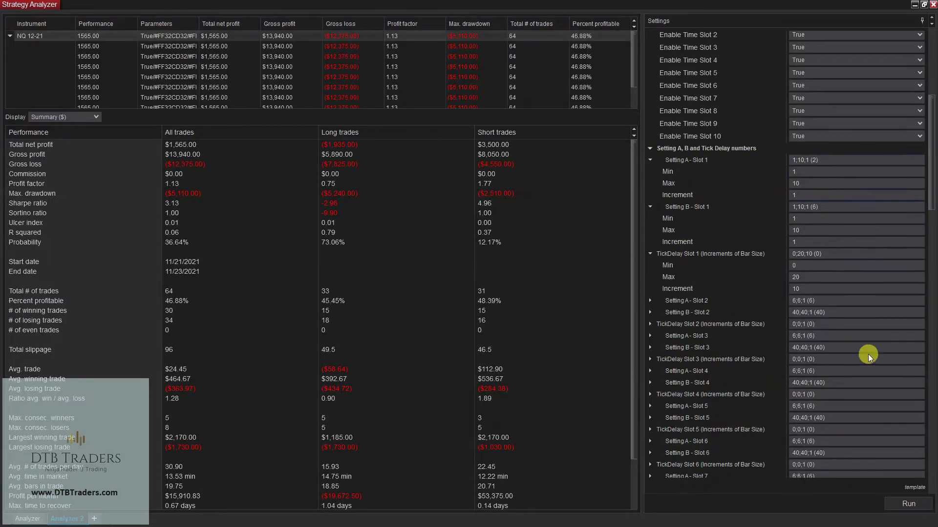
Step: Check the slots' start and end times, and display the optimization results as Analysis beside the slot 1 settings
scroll(868, 354, "down", 16)
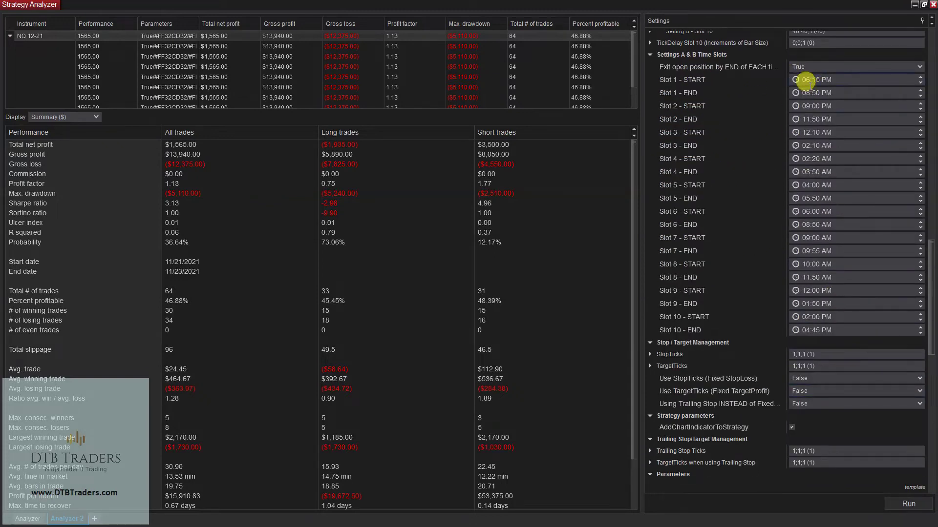
scroll(919, 293, "up", 8)
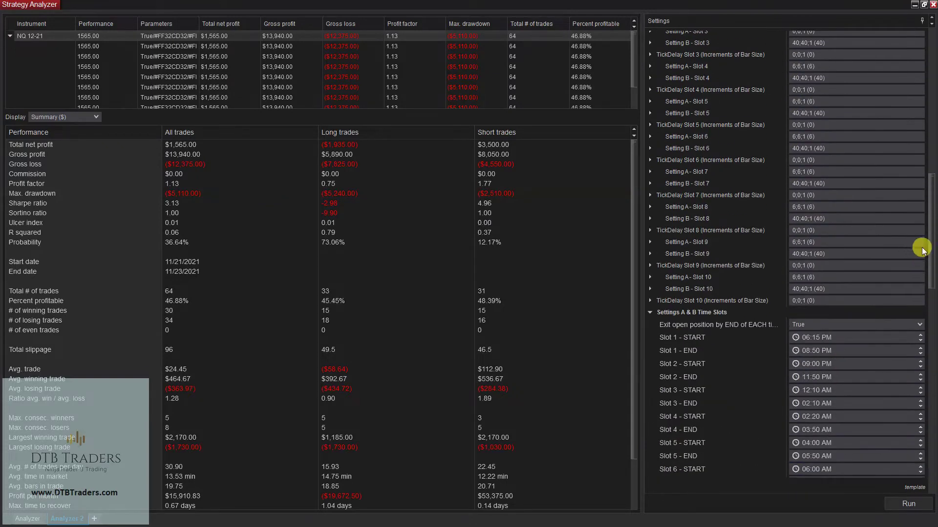
scroll(930, 68, "up", 5)
scroll(931, 68, "up", 10)
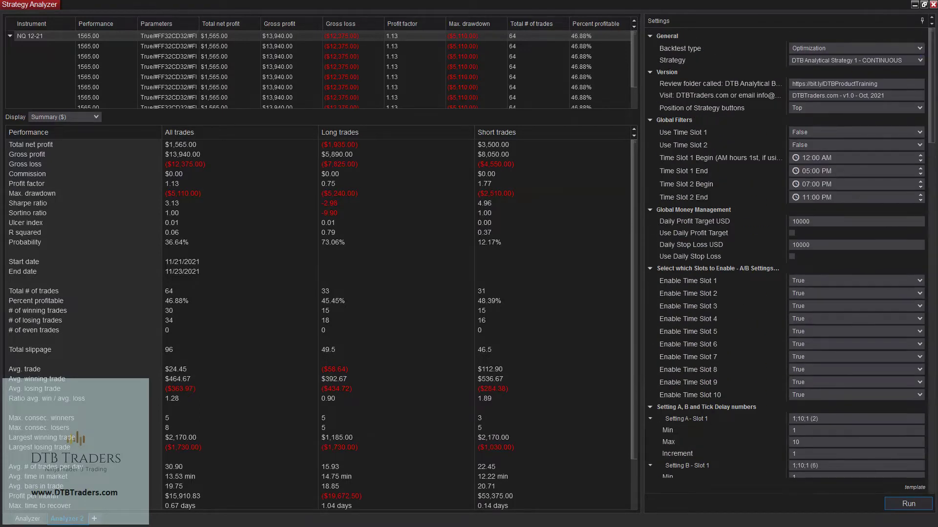
left_click(95, 117)
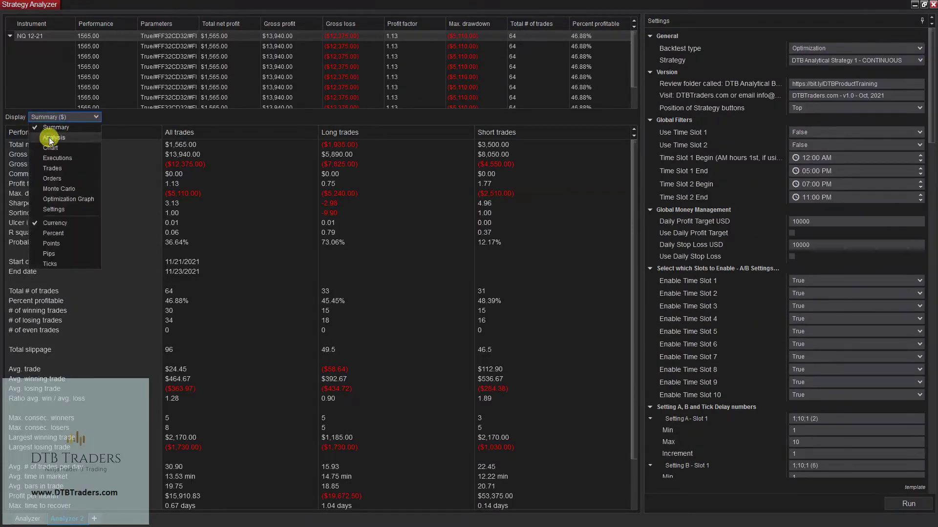
left_click(50, 140)
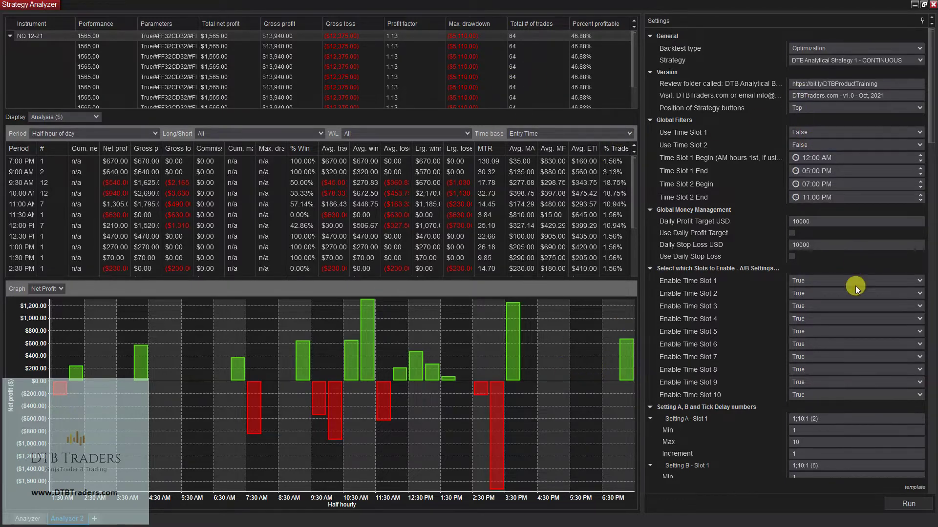
scroll(854, 286, "down", 8)
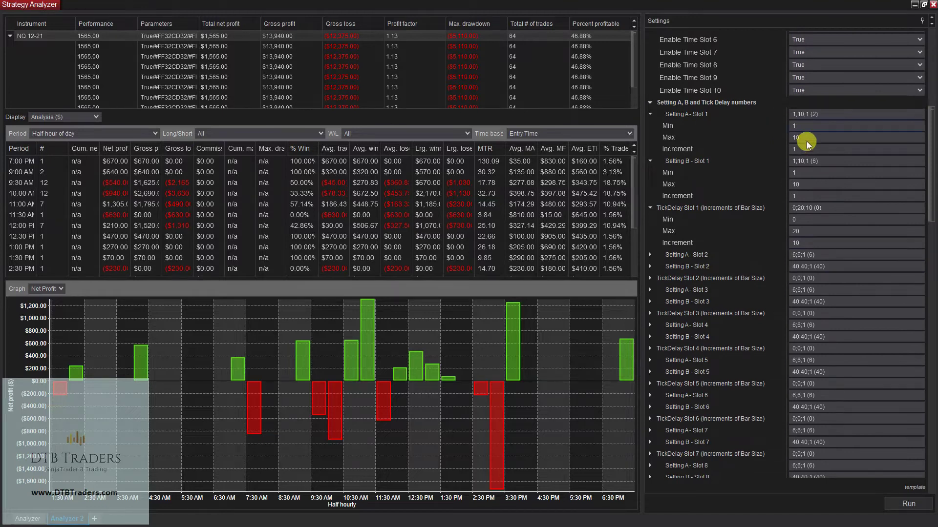
Step: Lock the slot 1 optimization ranges to minimum and maximum 2 for Setting A and 6 for Setting B
left_click(806, 125)
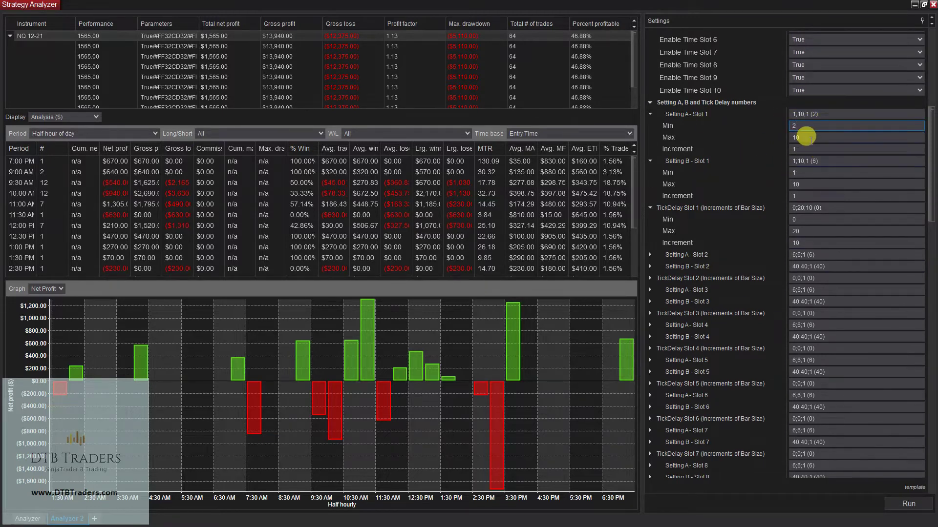
left_click(797, 147)
type("2")
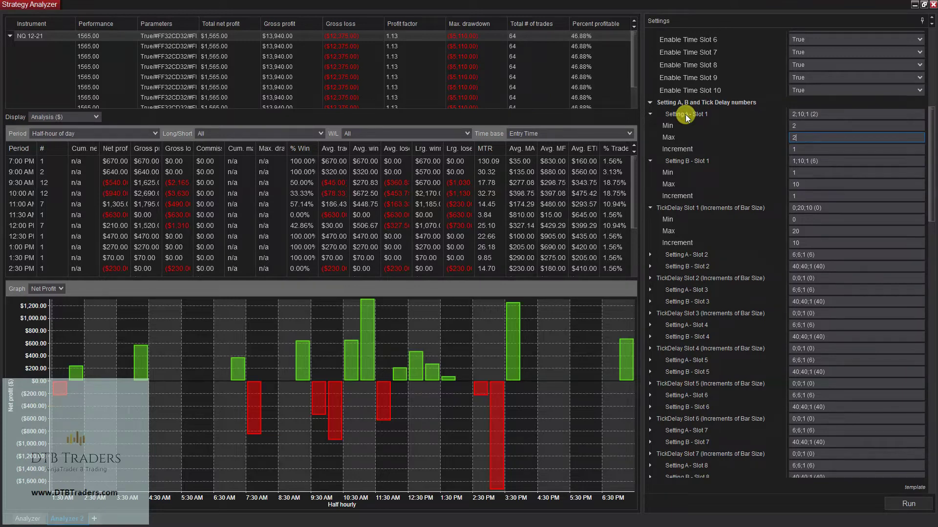
double_click(686, 114)
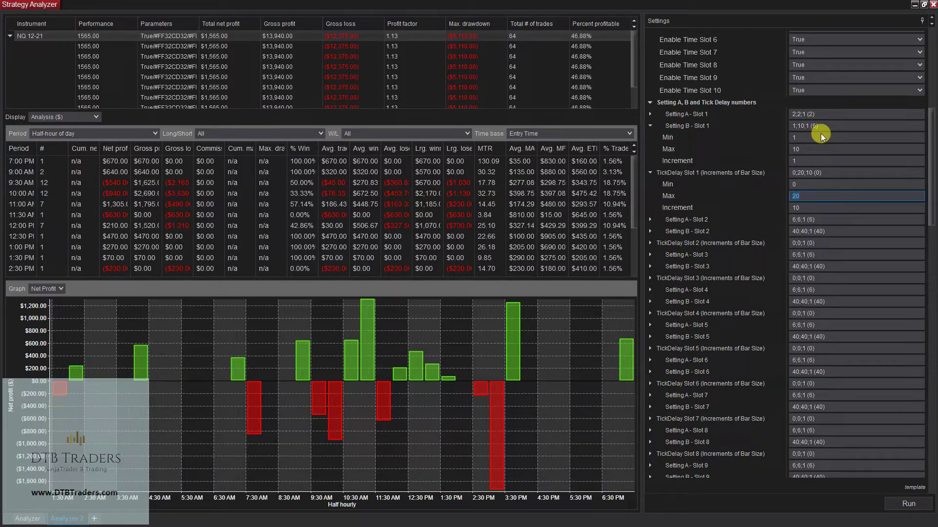
left_click(842, 136)
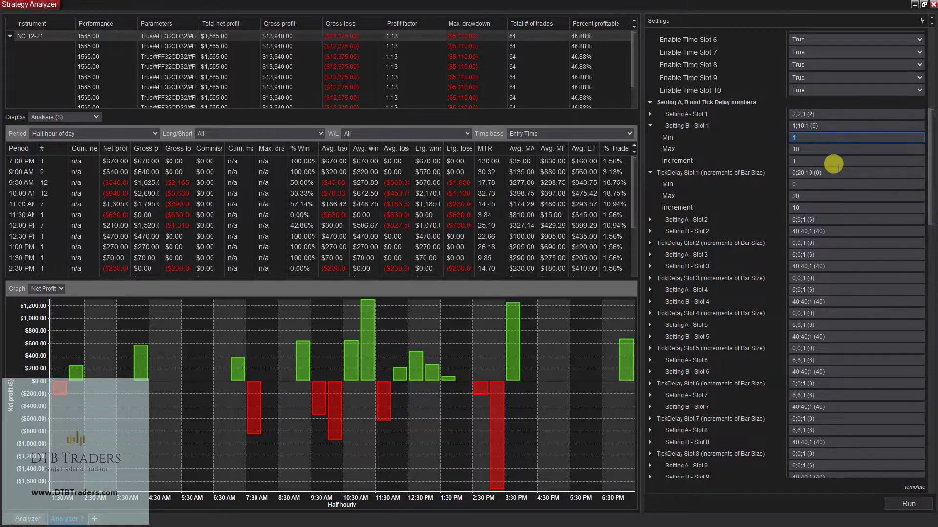
type("6")
left_click(816, 152)
type("6")
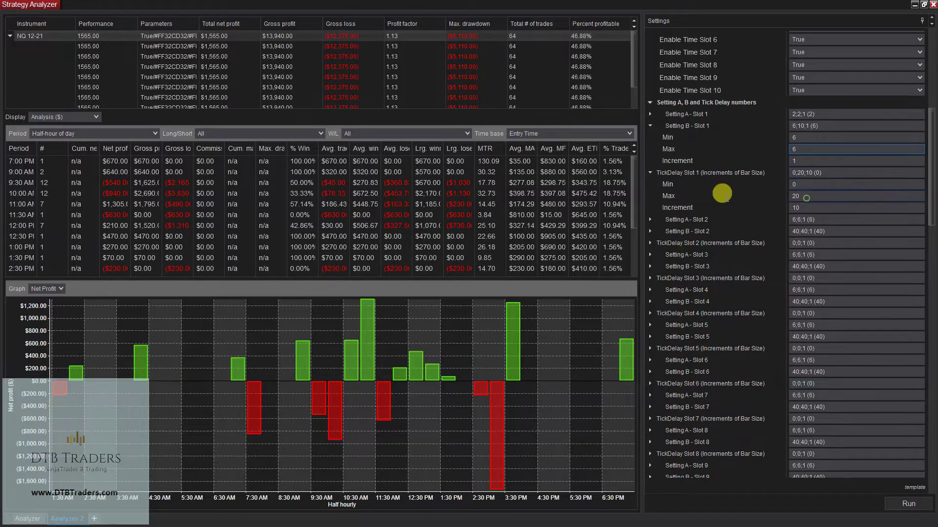
Step: Set the slot 1 TickDelay maximum to 0 and collapse the slot 1 ranges
left_click(798, 194)
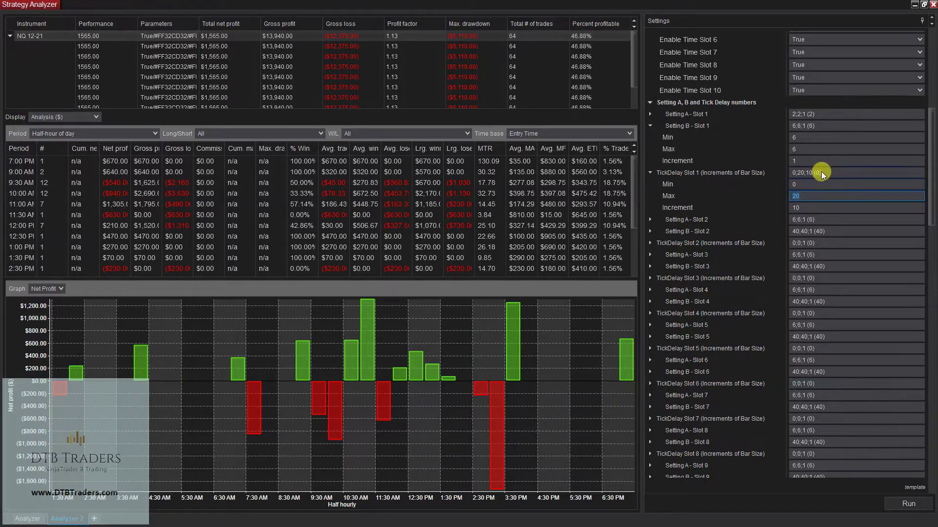
double_click(708, 174)
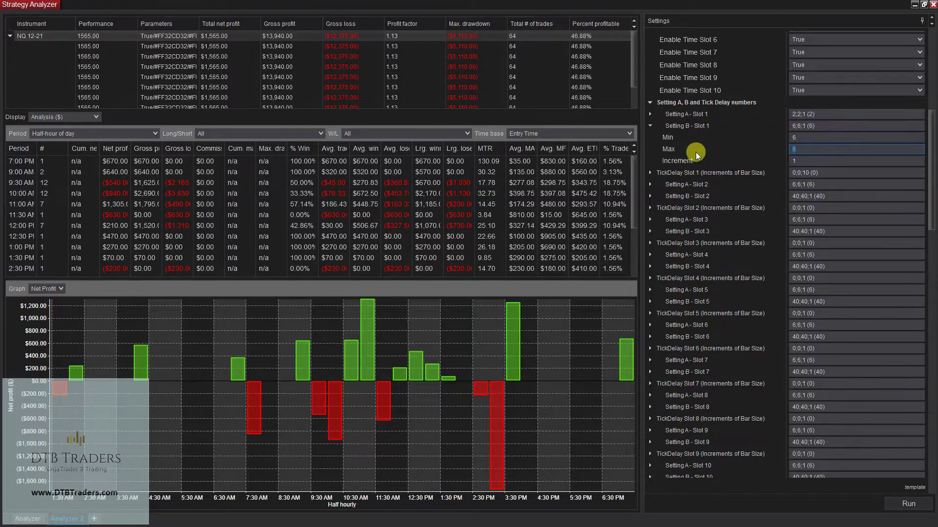
double_click(685, 126)
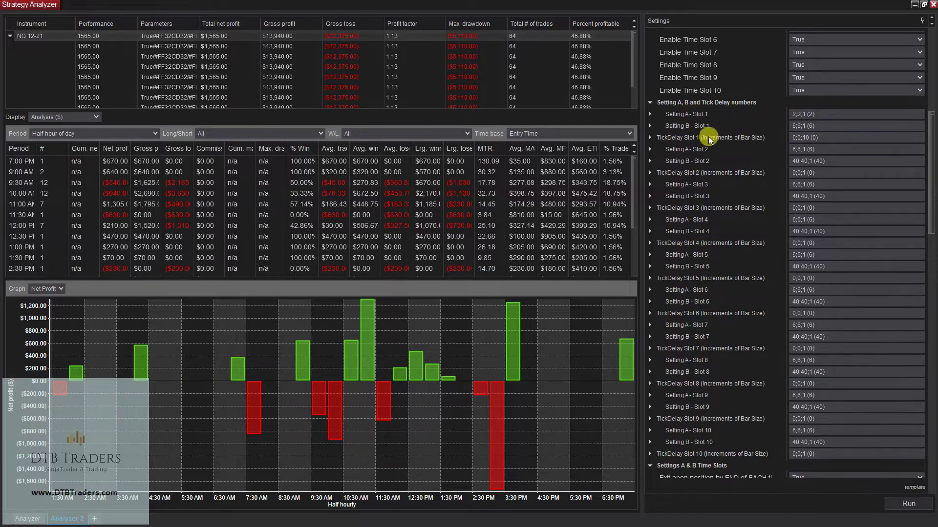
left_click(799, 111)
Step: Expand the slot 2 ranges and set both Setting A and Setting B to minimum 1 and maximum 10
double_click(699, 148)
double_click(697, 198)
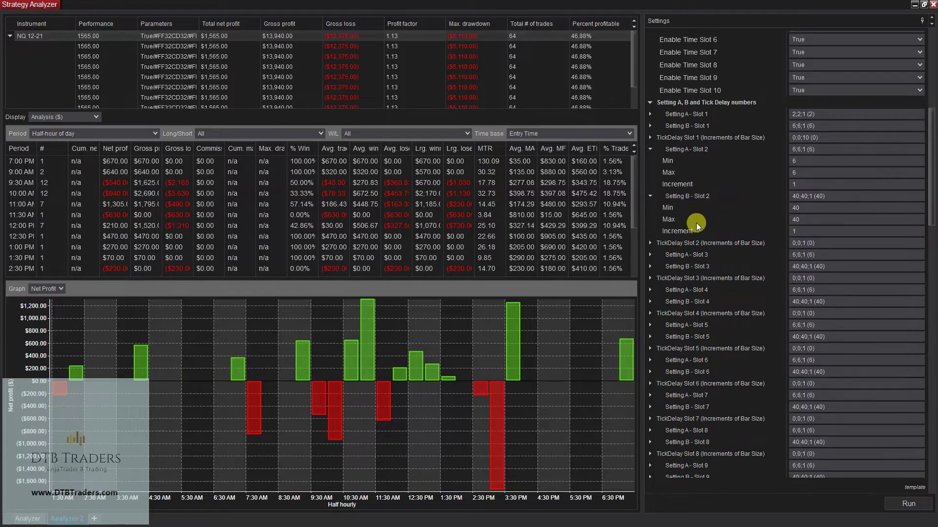
double_click(696, 244)
left_click(806, 161)
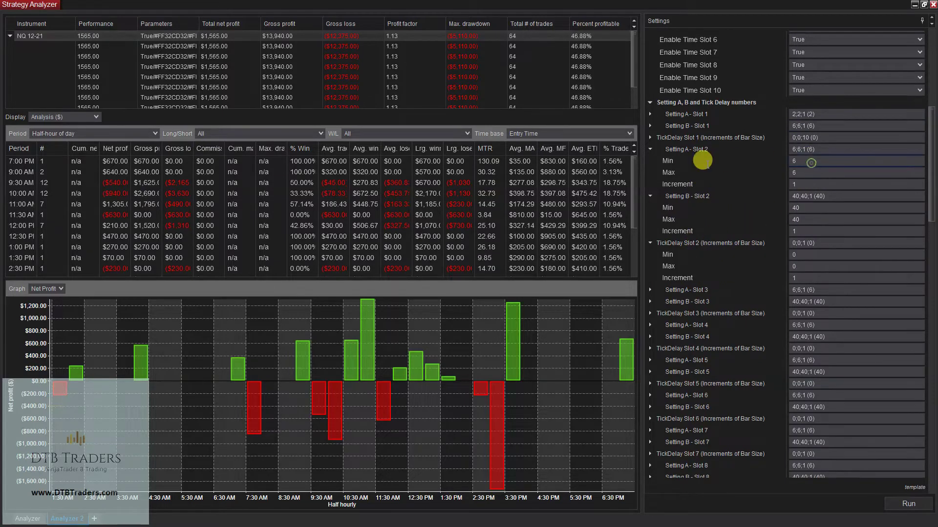
type("1")
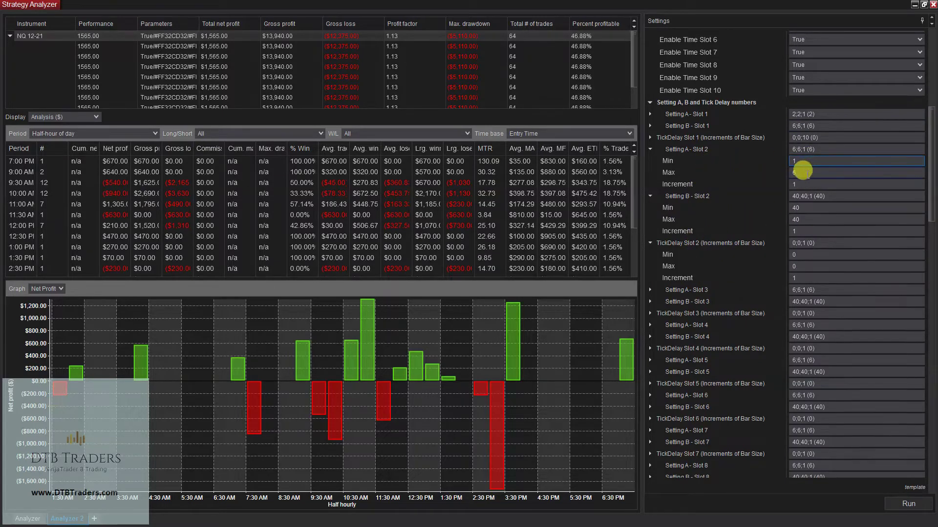
type("10")
left_click(803, 209)
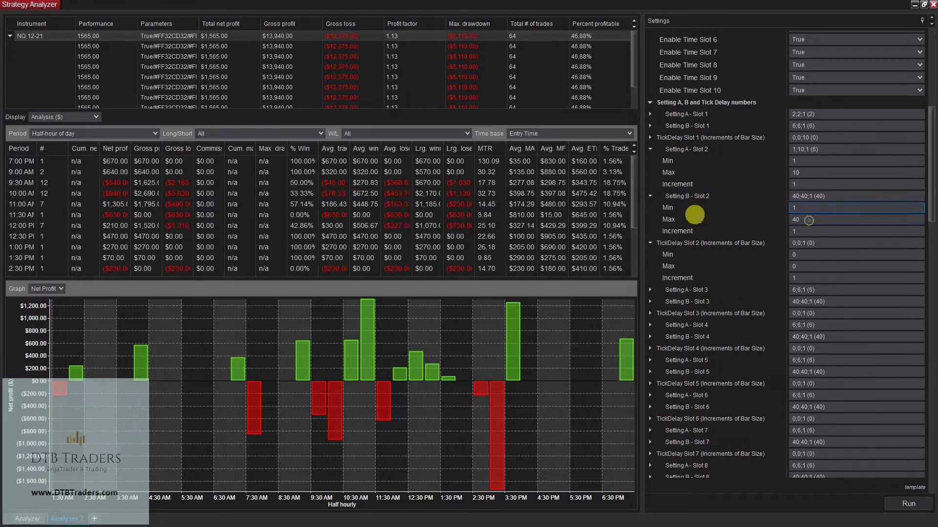
left_click(808, 222)
type("10")
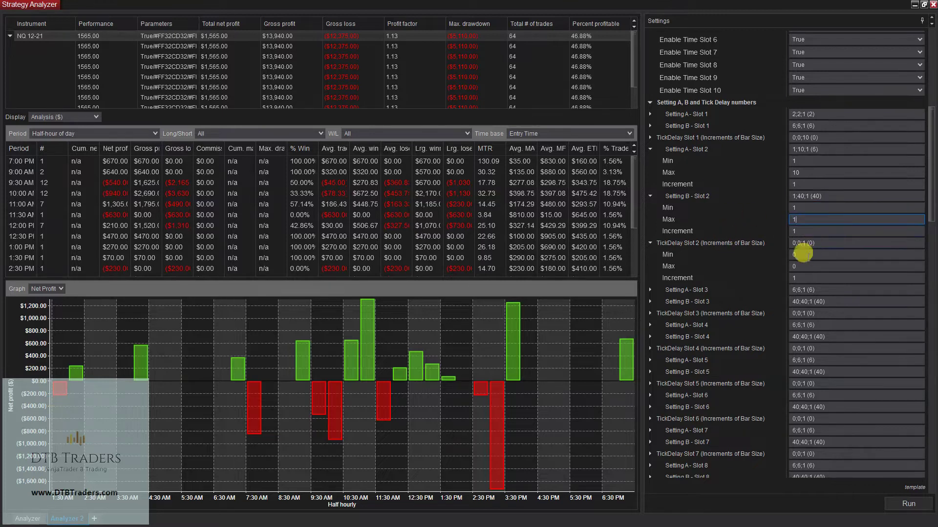
Step: Set the slot 2 TickDelay maximum and increment to 20, and check them against the Data Series baseline tick values
left_click(816, 268)
type("20")
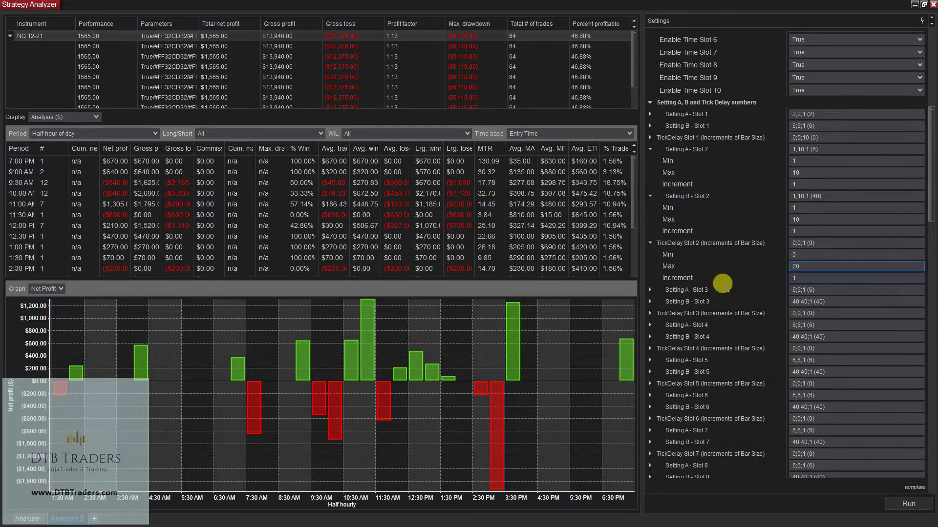
key("Tab")
type("20")
left_click_drag(932, 181, 932, 401)
left_click(800, 369)
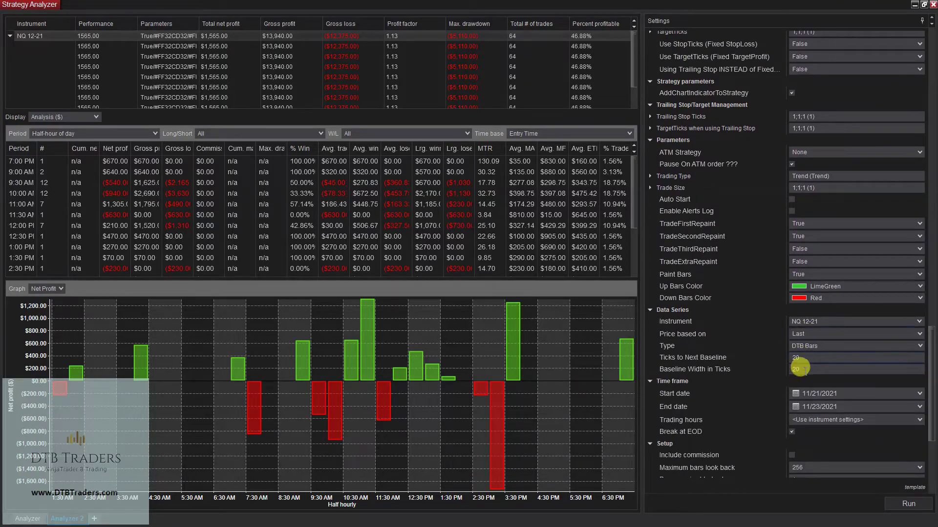
left_click(799, 357)
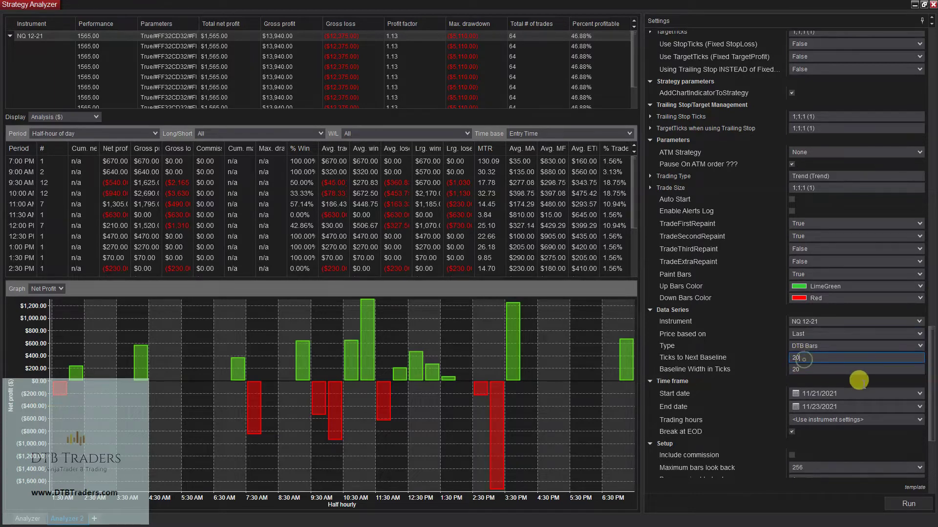
scroll(921, 377, "up", 15)
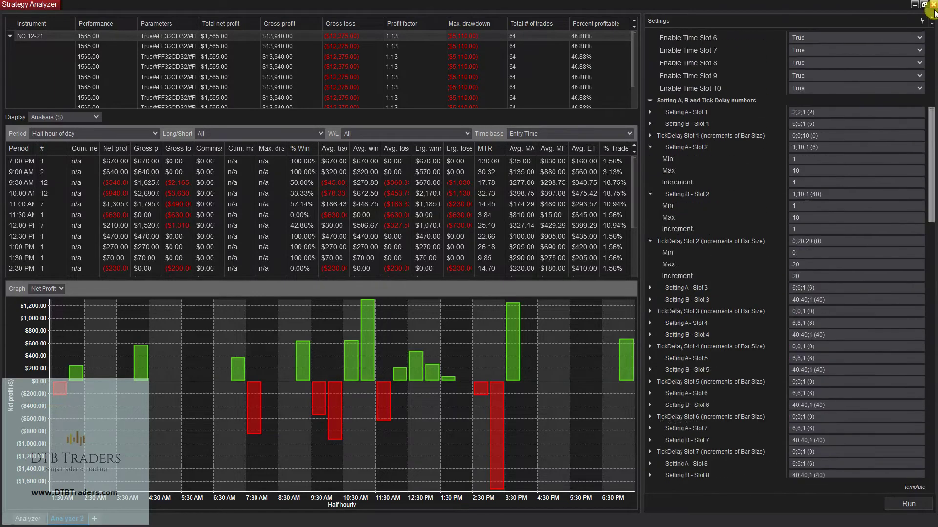
scroll(822, 347, "down", 8)
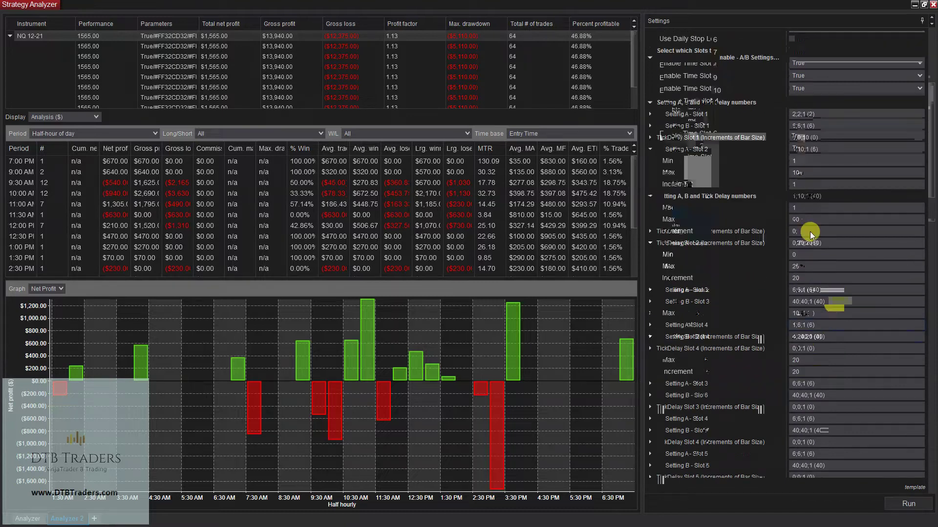
Step: Set the slot 1 TickDelay increment to 20, collapse that range, and run the optimization for slot 2
left_click(690, 139)
double_click(825, 173)
type("20")
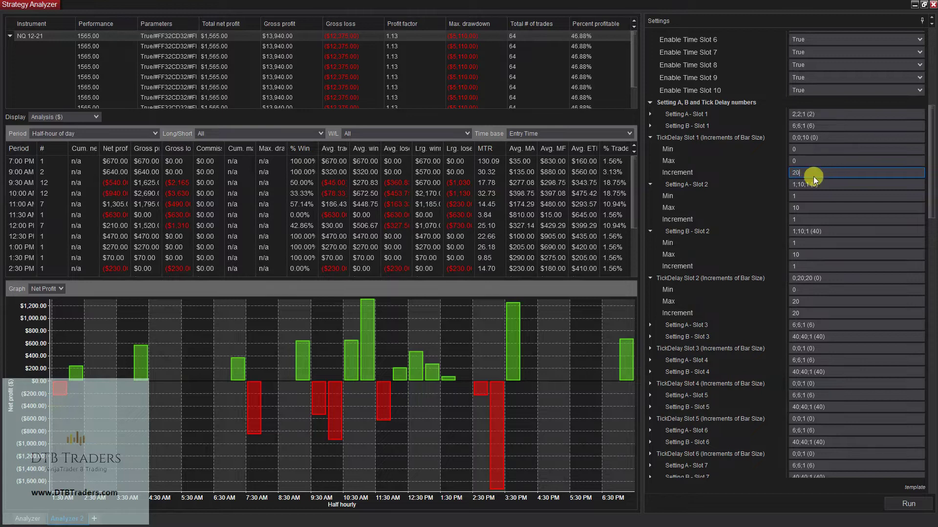
left_click(688, 136)
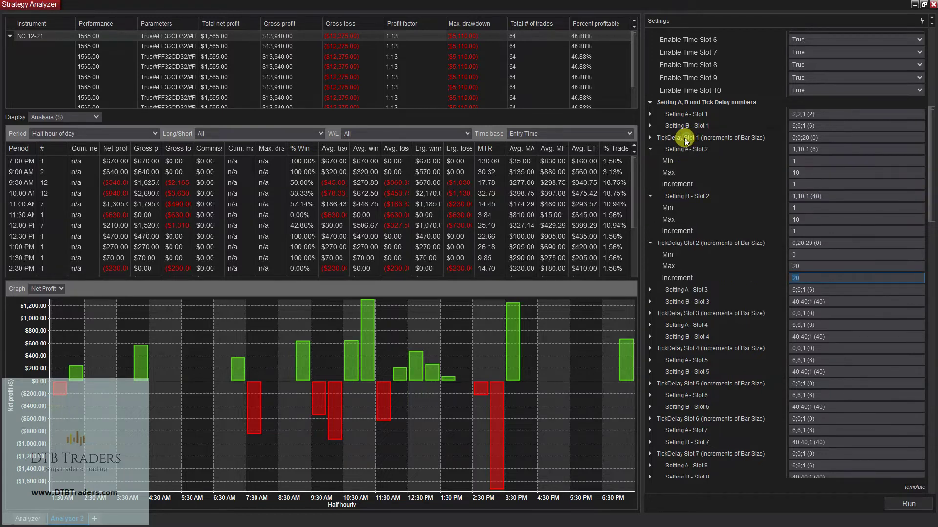
left_click(684, 138)
left_click(686, 138)
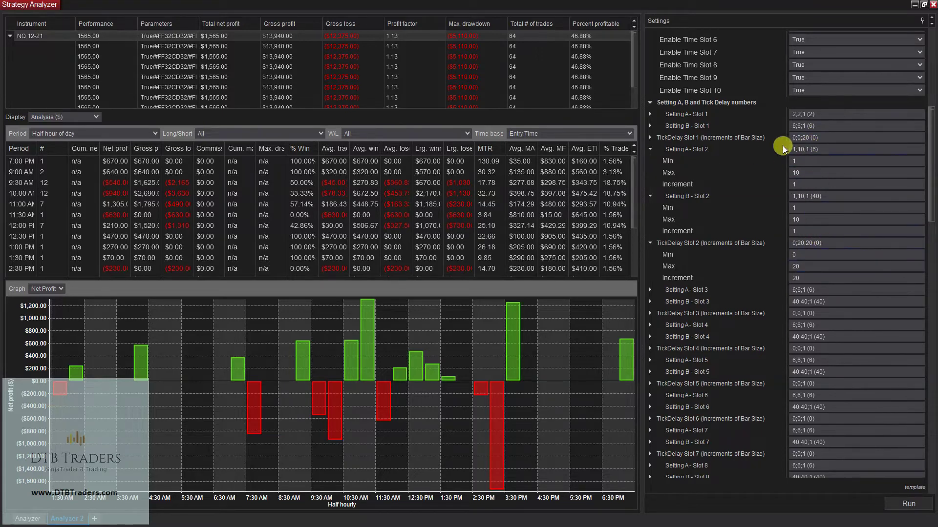
left_click(908, 503)
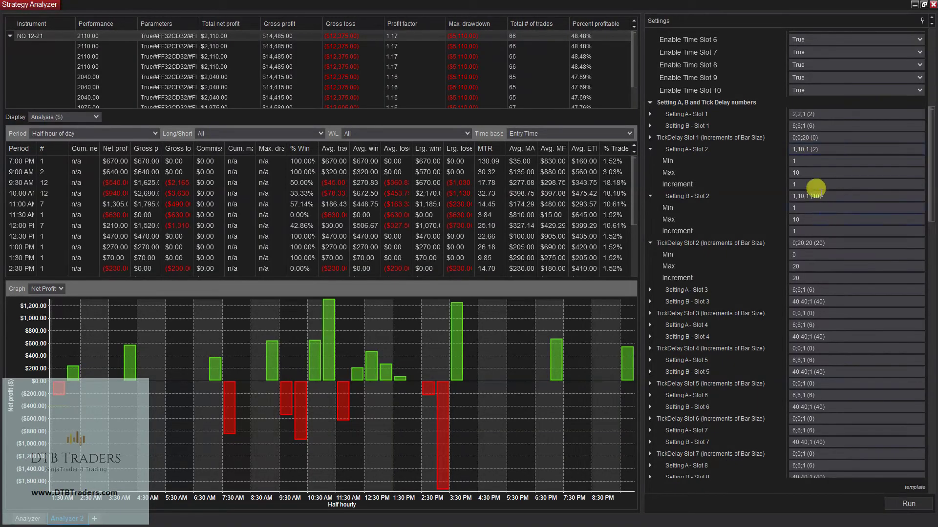
Step: Lock the slot 2 Setting A range to minimum and maximum 2, and set the Setting B minimum to 10
left_click(816, 161)
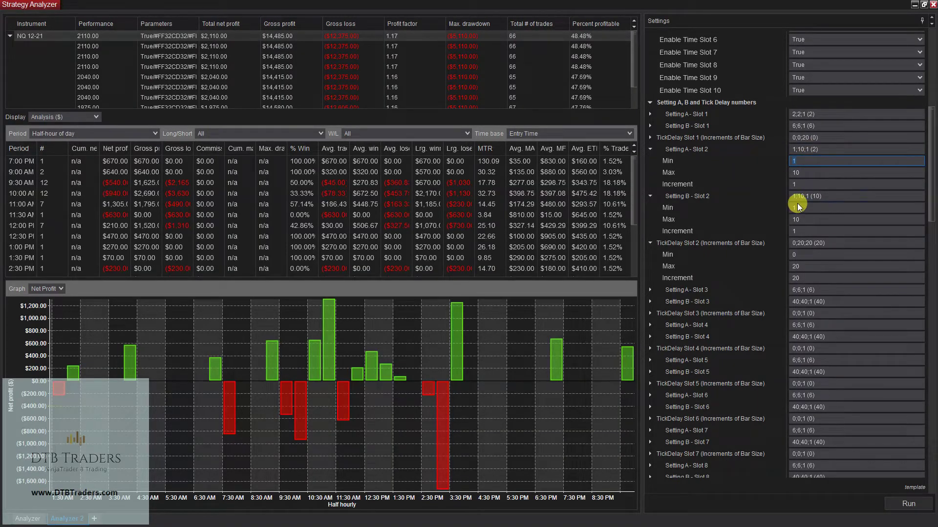
type("2")
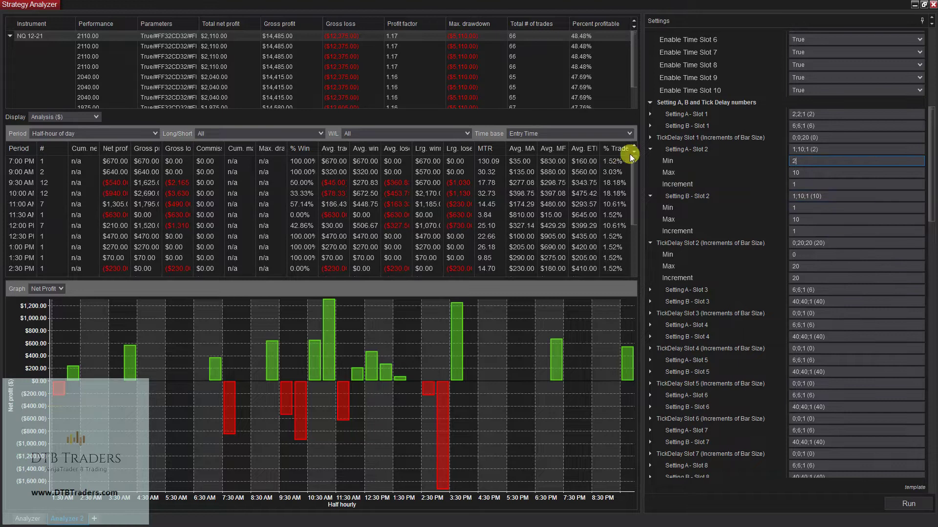
left_click(804, 172)
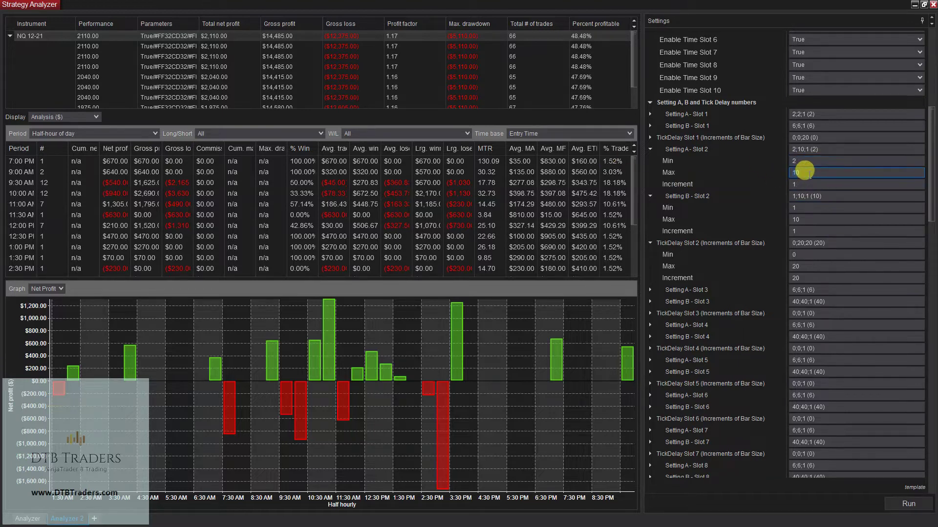
type("2")
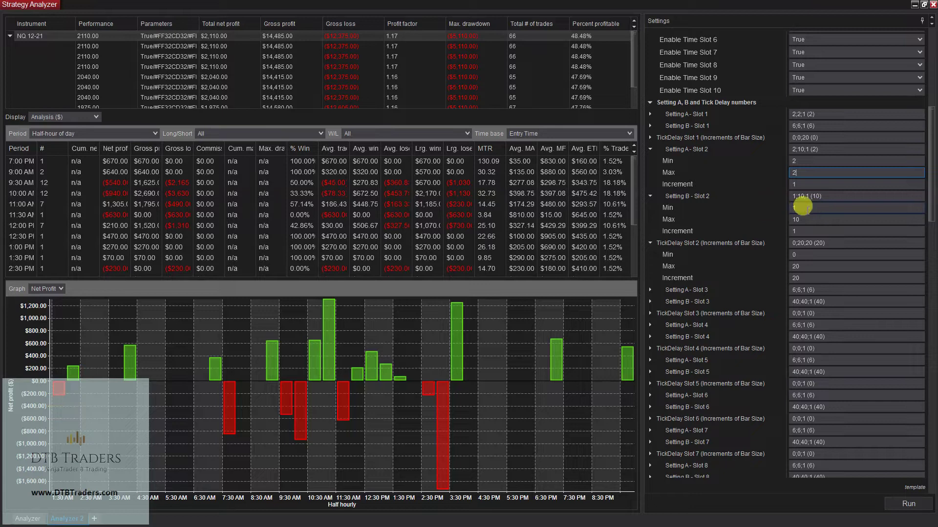
left_click(810, 209)
type("10")
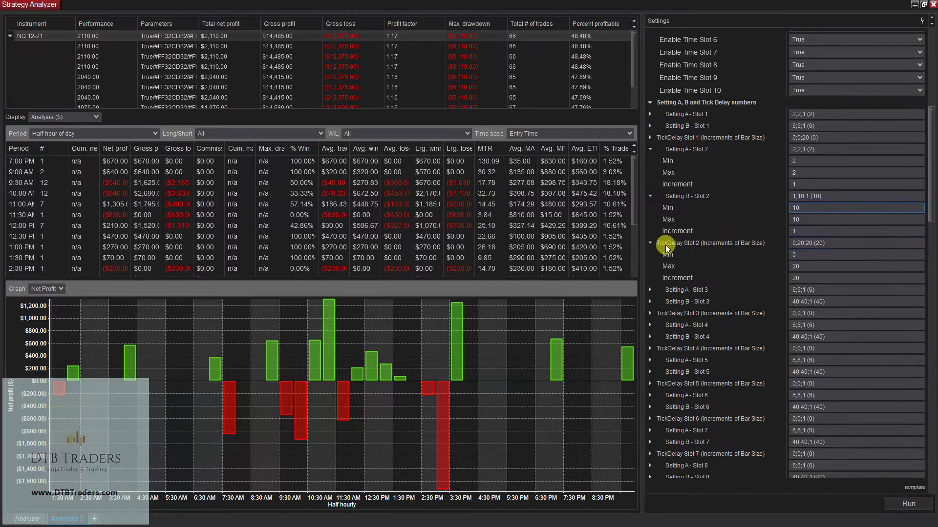
Step: Set the slot 2 TickDelay minimum to 20 and collapse the slot 2 ranges
left_click(803, 254)
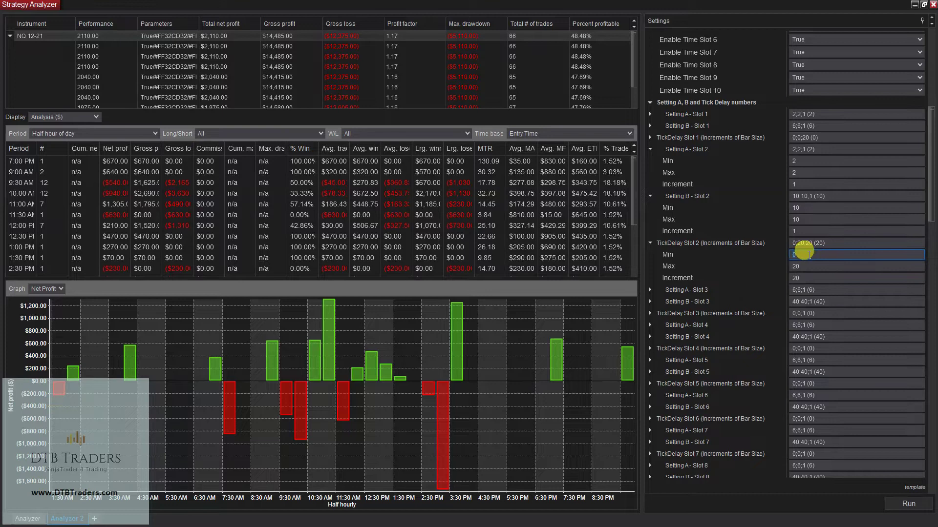
type("20")
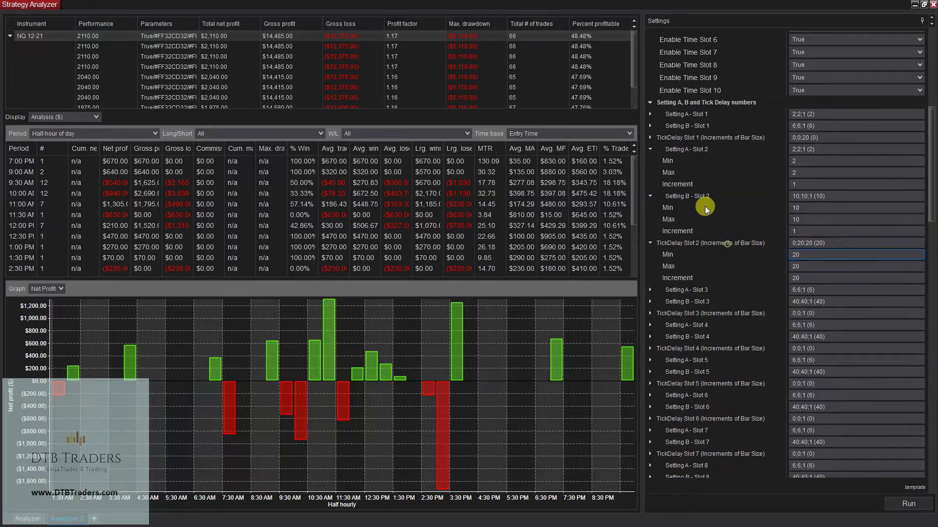
left_click(705, 155)
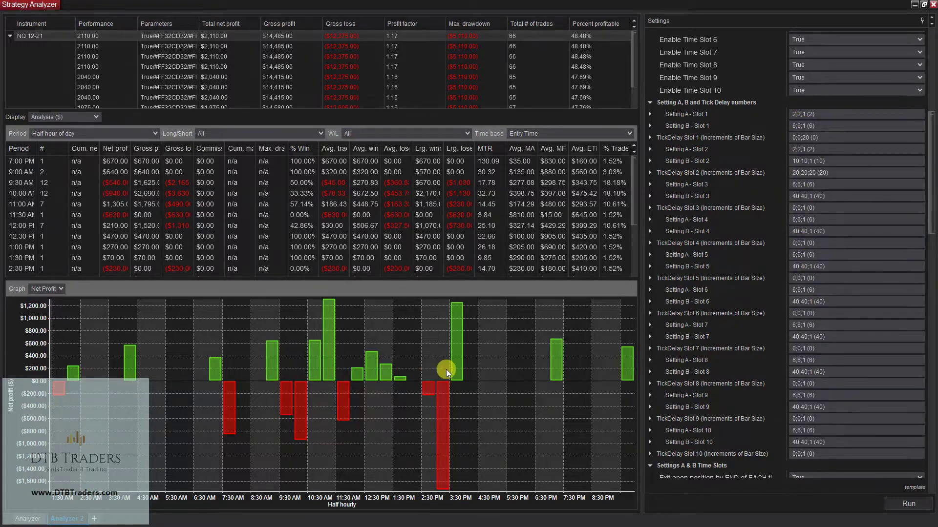
Step: Examine the losing half-hour periods in the Net Profit graph and compare them with the slots' start and end times
left_click(428, 391)
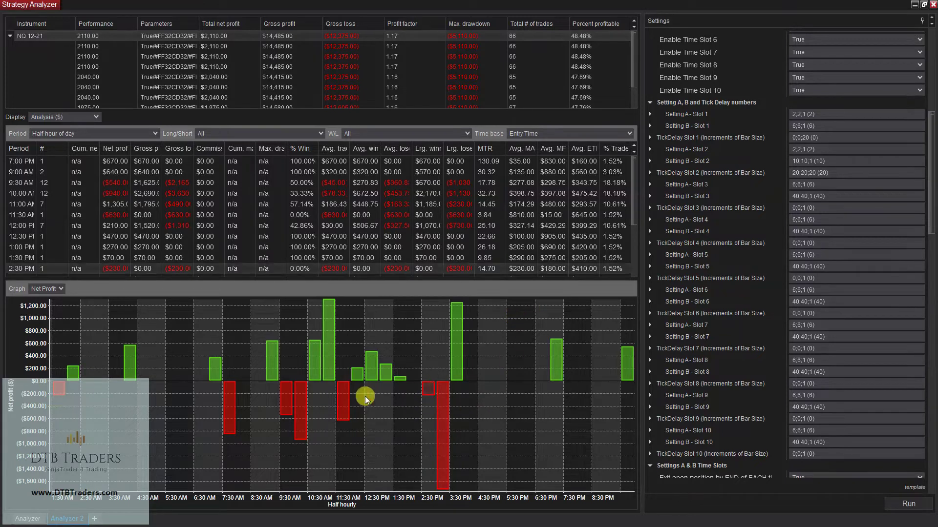
left_click(289, 397)
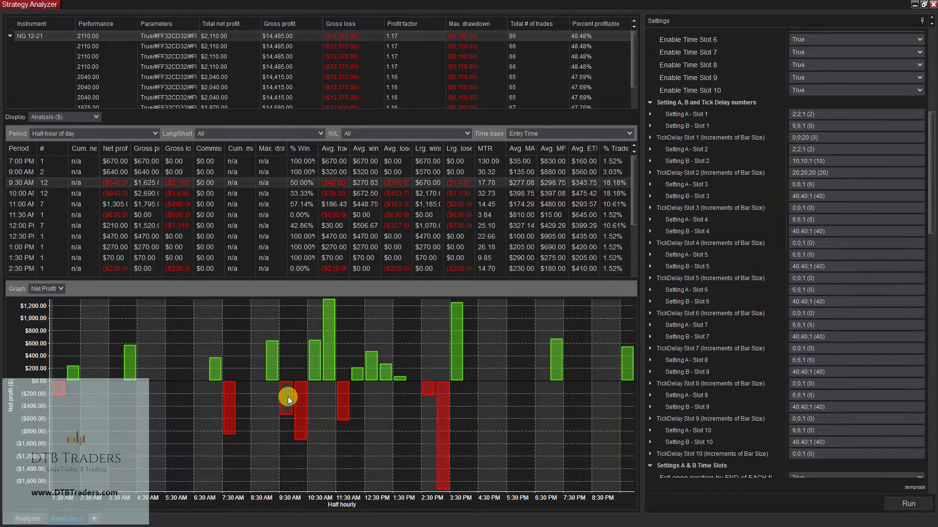
left_click(233, 415)
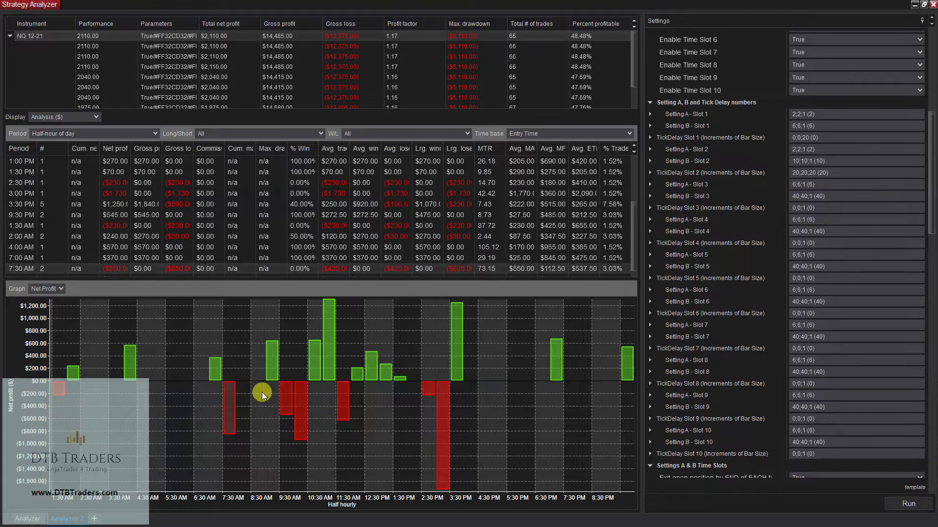
left_click(292, 394)
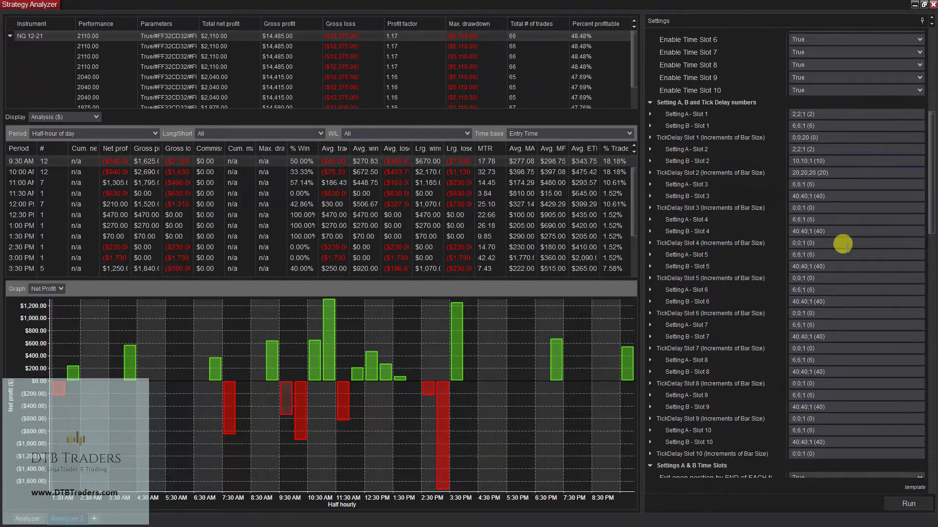
scroll(842, 244, "down", 10)
scroll(752, 254, "up", 2)
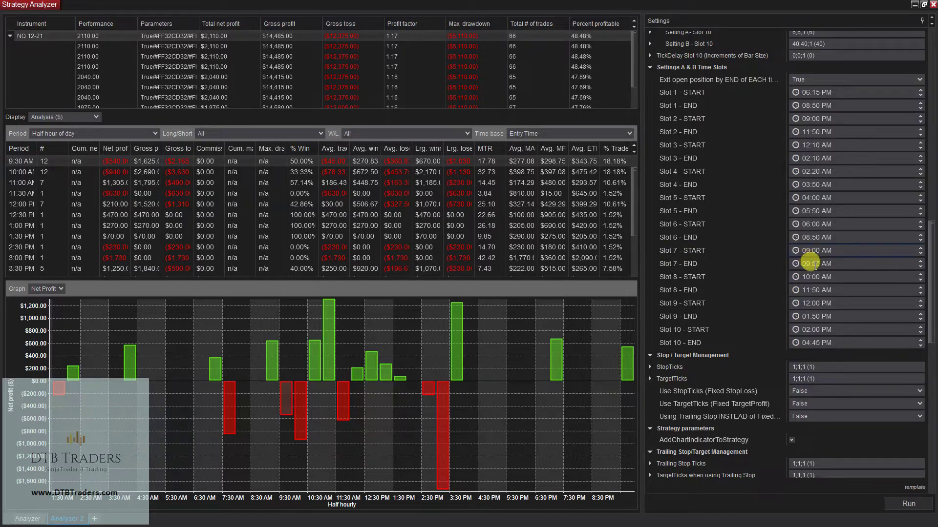
Step: Expand the slot 7 parameter ranges and set Setting A - Slot 7 to minimum 1 and maximum 10
scroll(781, 235, "up", 3)
scroll(674, 147, "up", 2)
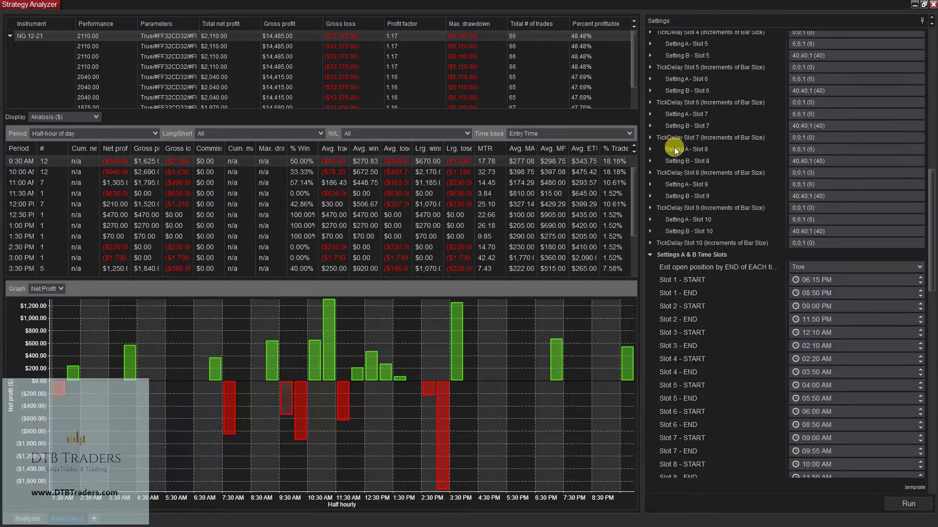
double_click(698, 113)
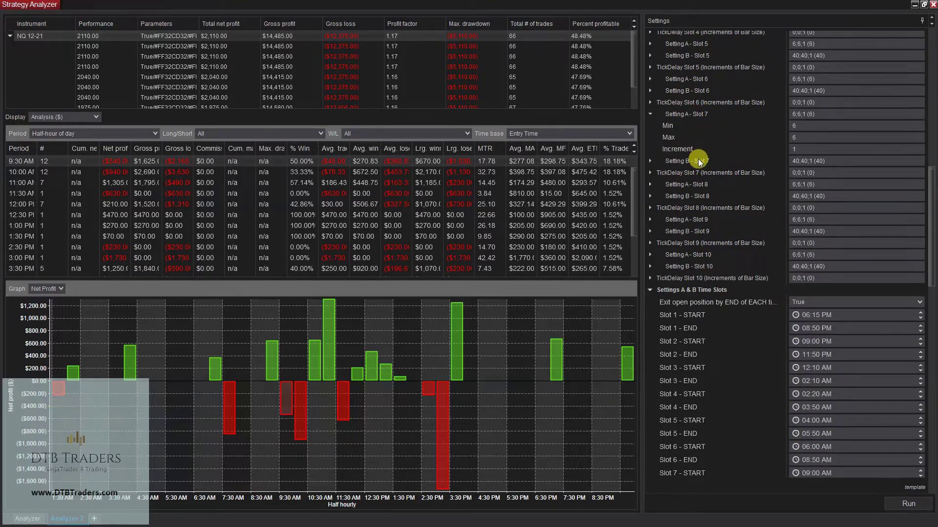
double_click(699, 160)
double_click(697, 208)
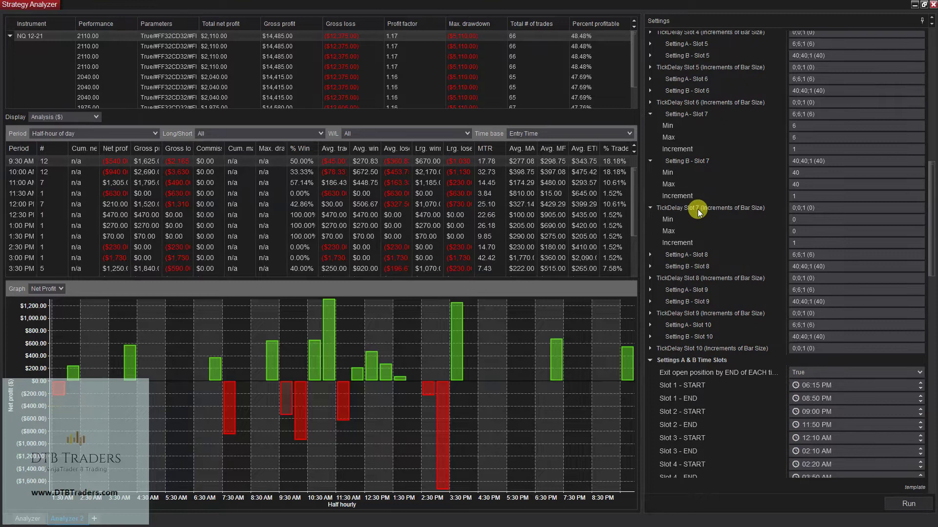
left_click(794, 125)
type("1")
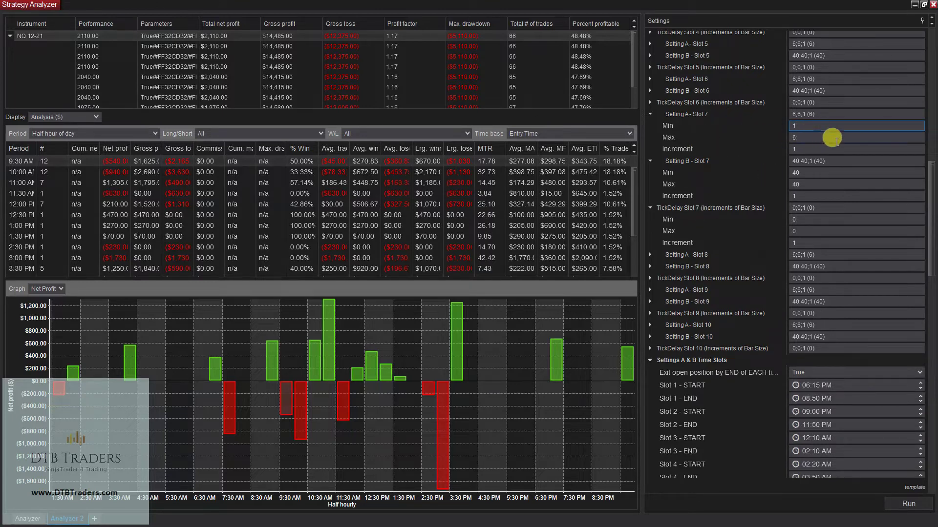
key("Tab")
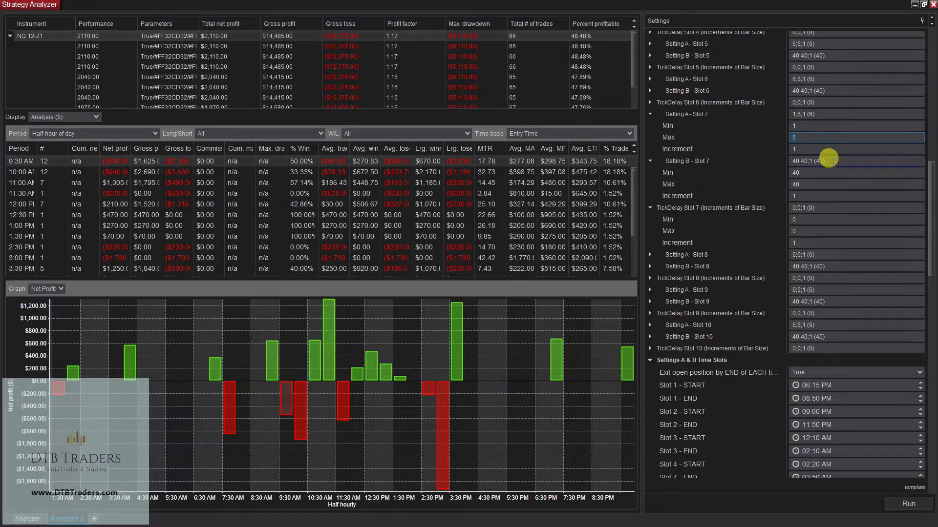
type("10")
Step: Set the Setting B - Slot 7 range to minimum 1 and maximum 10
left_click(800, 172)
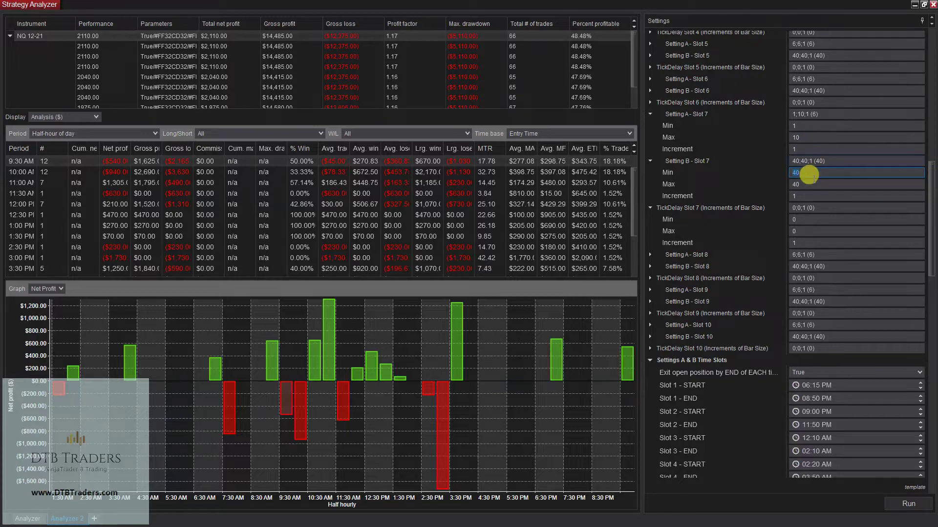
type("1")
key("Tab")
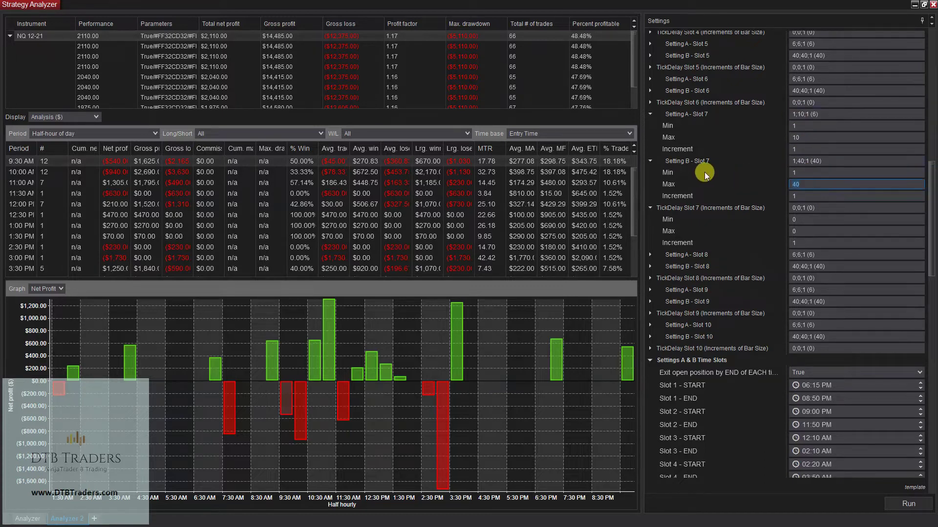
type("10")
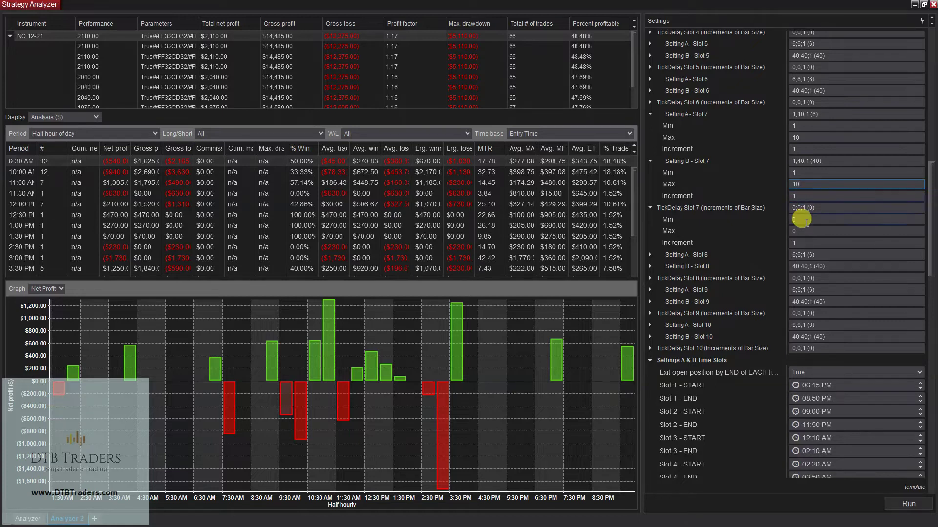
key("Tab")
key("Tab")
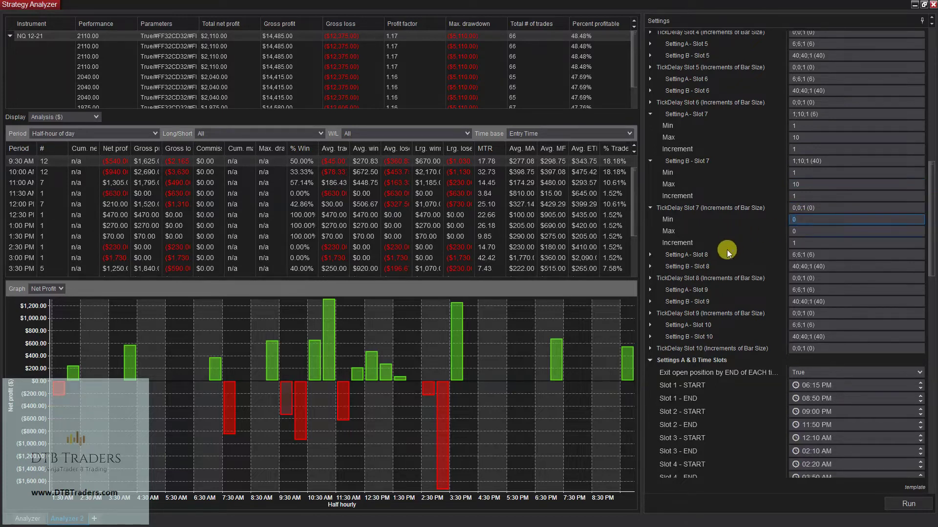
Step: Set the slot 7 TickDelay maximum and increment to 20, and run the optimization
left_click(806, 232)
type("20")
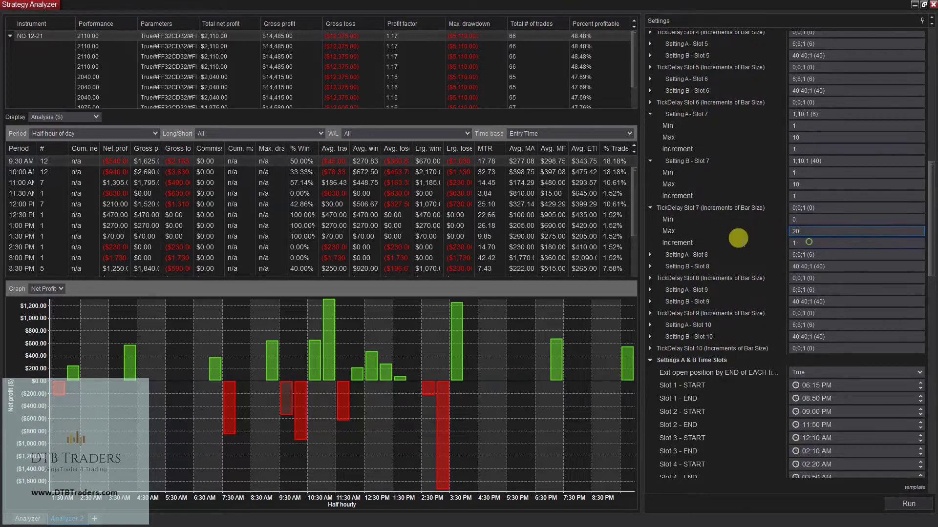
left_click(809, 244)
type("20")
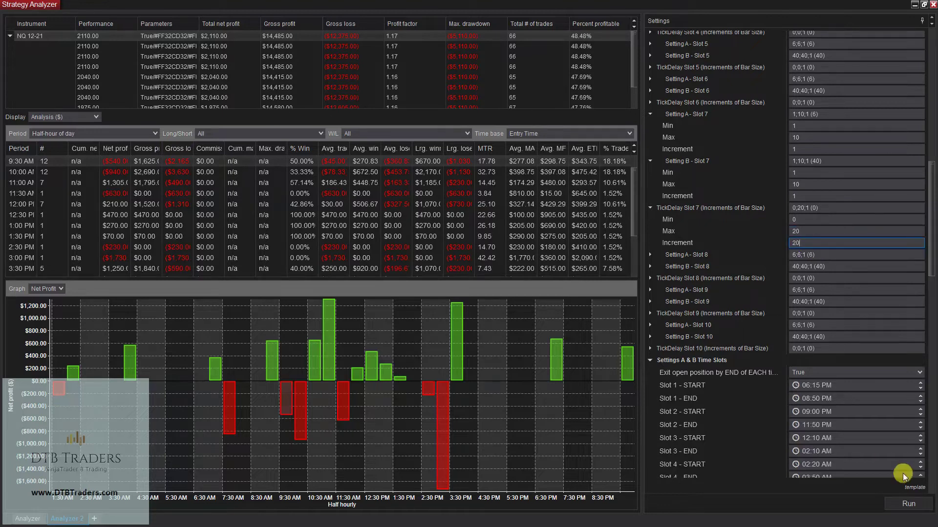
left_click(909, 504)
left_click(923, 509)
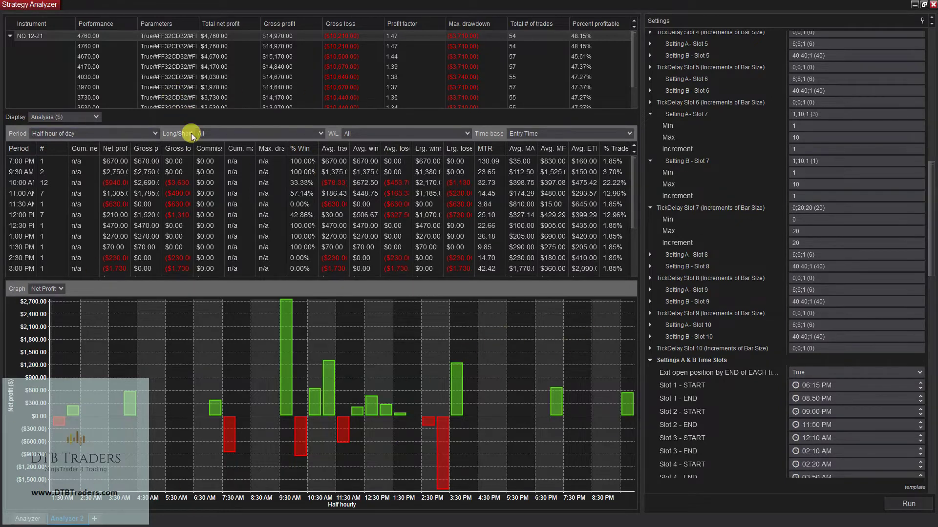
Step: Enlarge the optimization results list so that more result rows fit above the analysis area
left_click(306, 108)
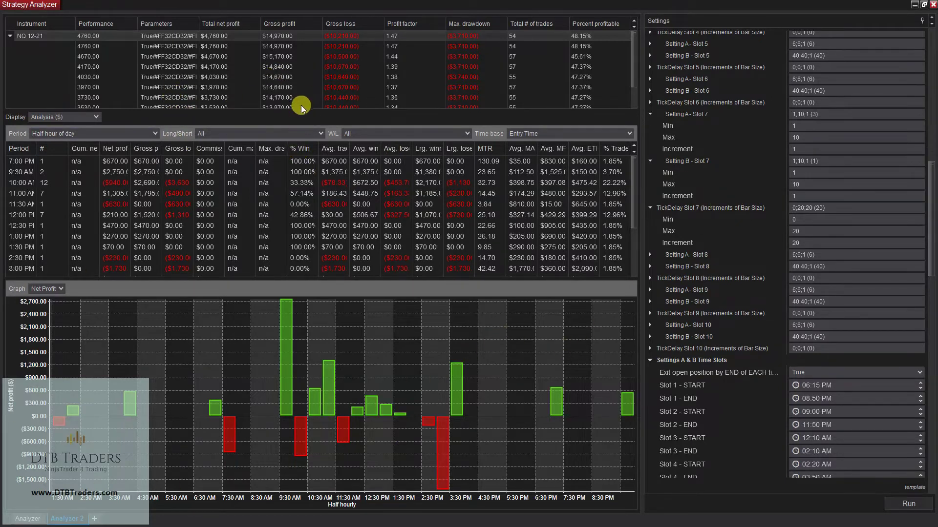
left_click_drag(303, 108, 299, 171)
left_click_drag(311, 133, 307, 130)
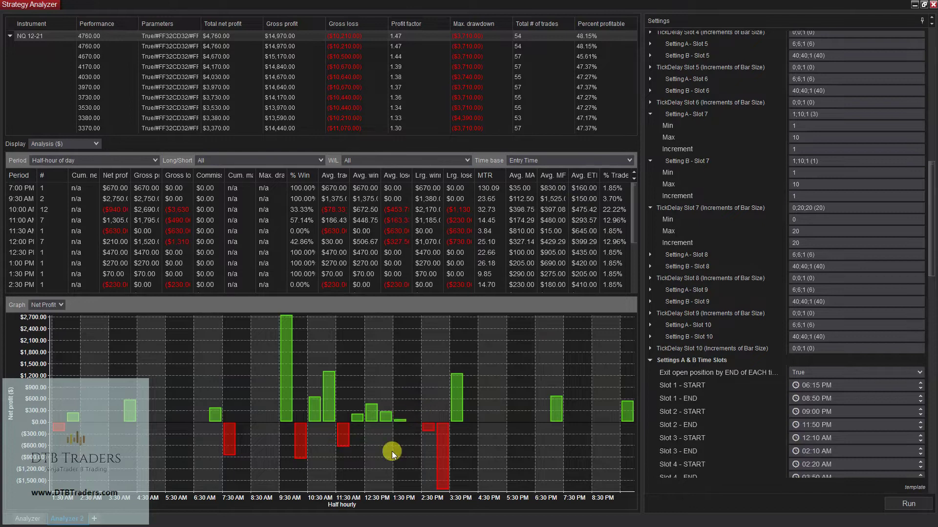
Step: Switch the results display to Chart and go back to the earliest trade of the test period
left_click(96, 144)
left_click(48, 175)
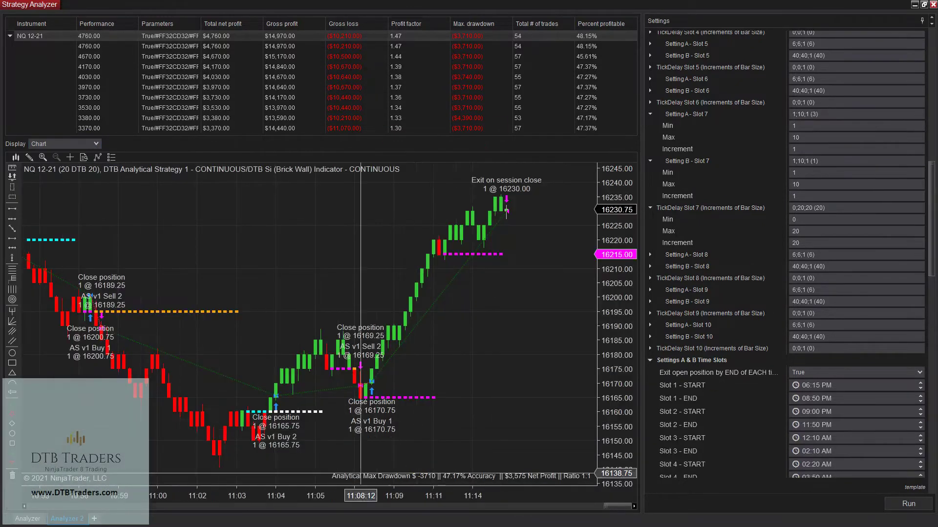
left_click_drag(551, 511, 41, 500)
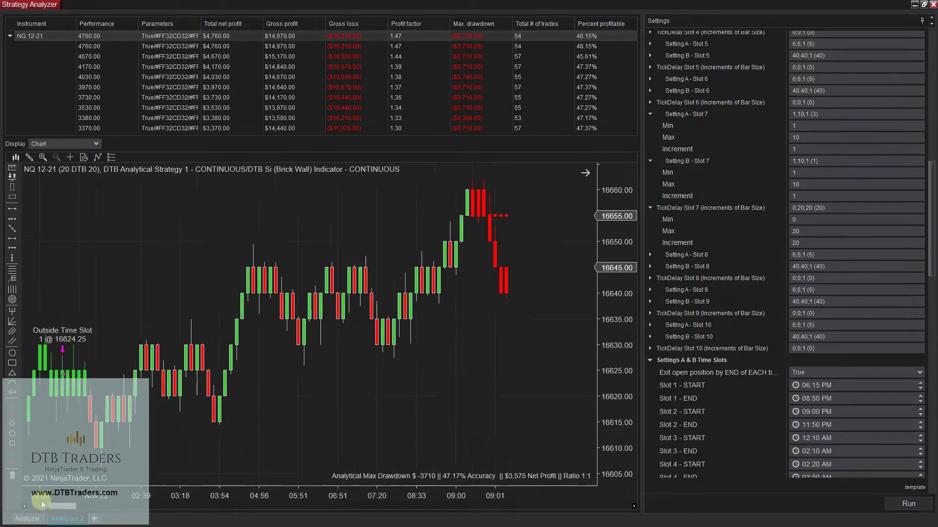
left_click_drag(133, 339, 420, 339)
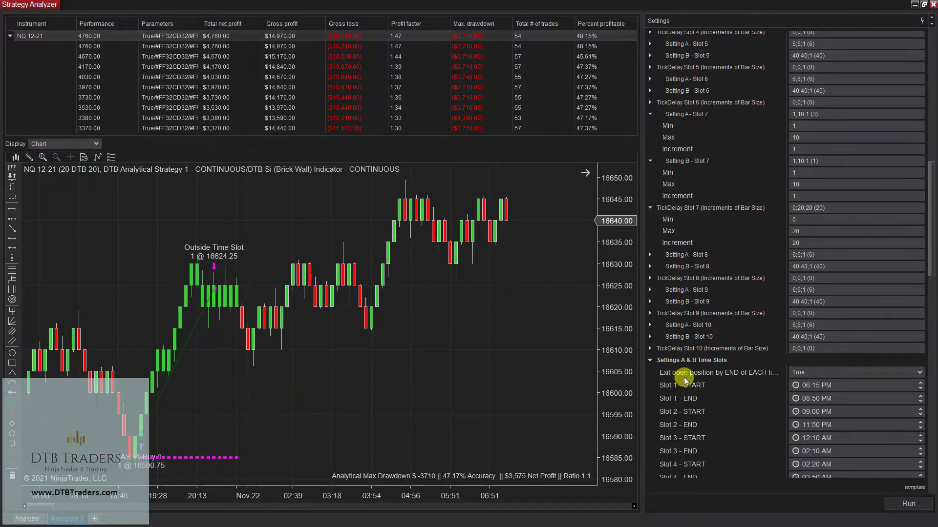
Step: Widen the settings area around the time slots and check the first trade's entry and exit times against them
scroll(703, 401, "down", 4)
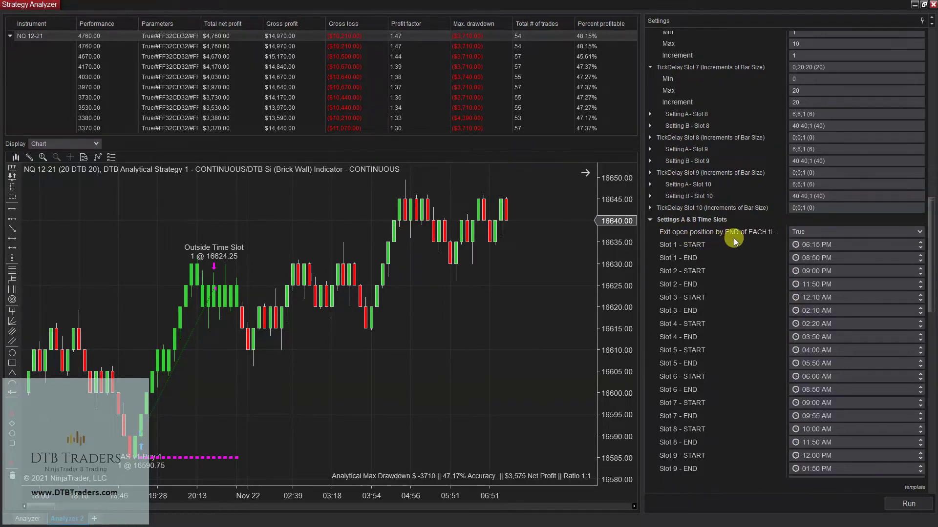
left_click_drag(644, 247, 551, 248)
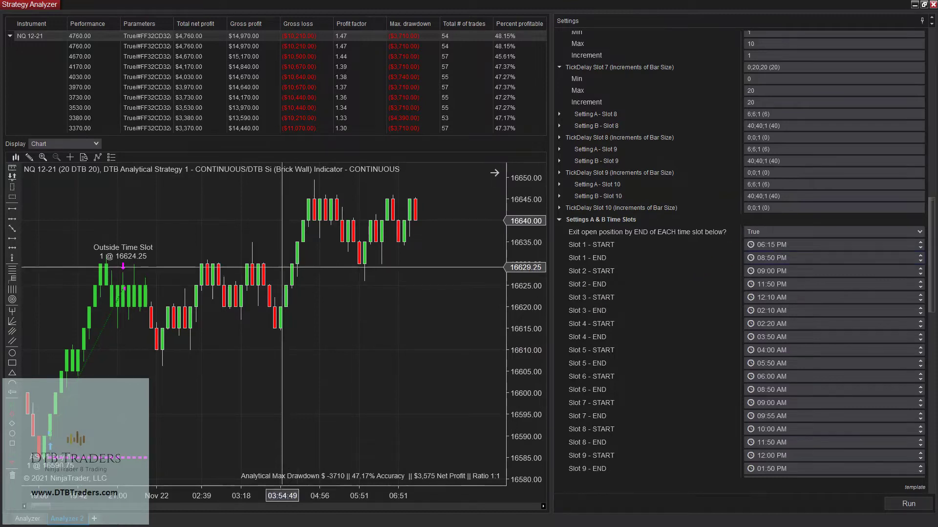
scroll(286, 380, "up", 5)
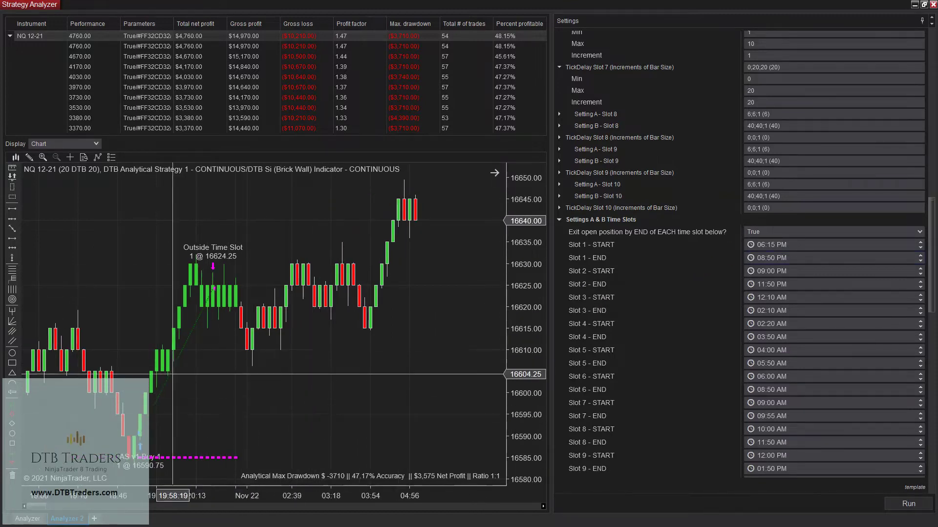
middle_click(145, 408)
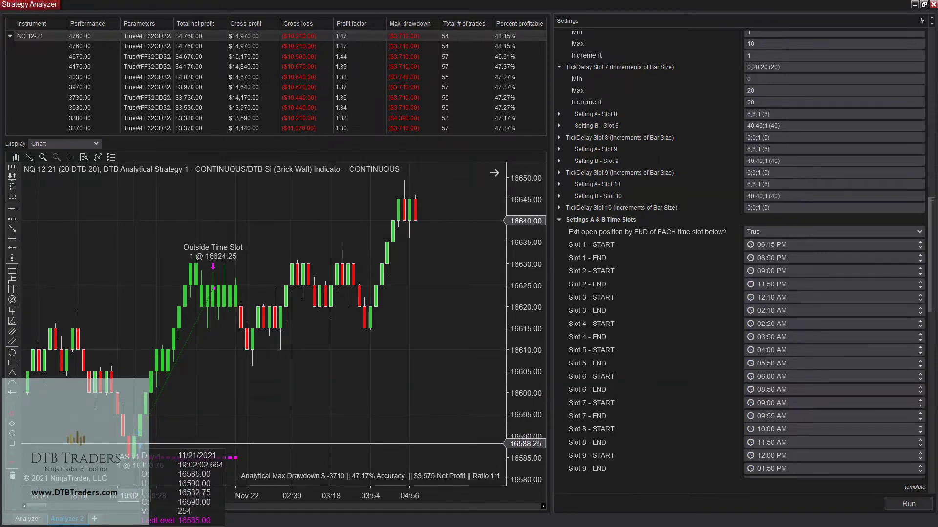
middle_click(147, 443)
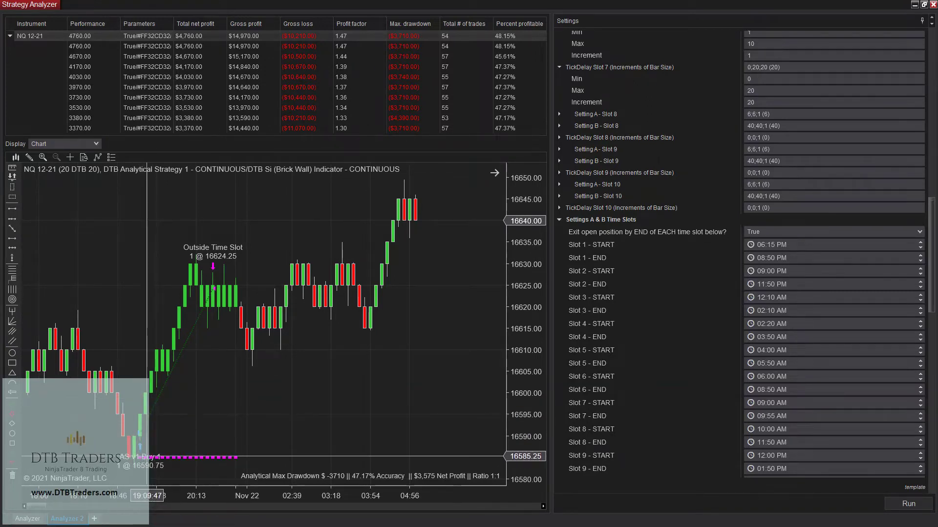
middle_click(213, 289)
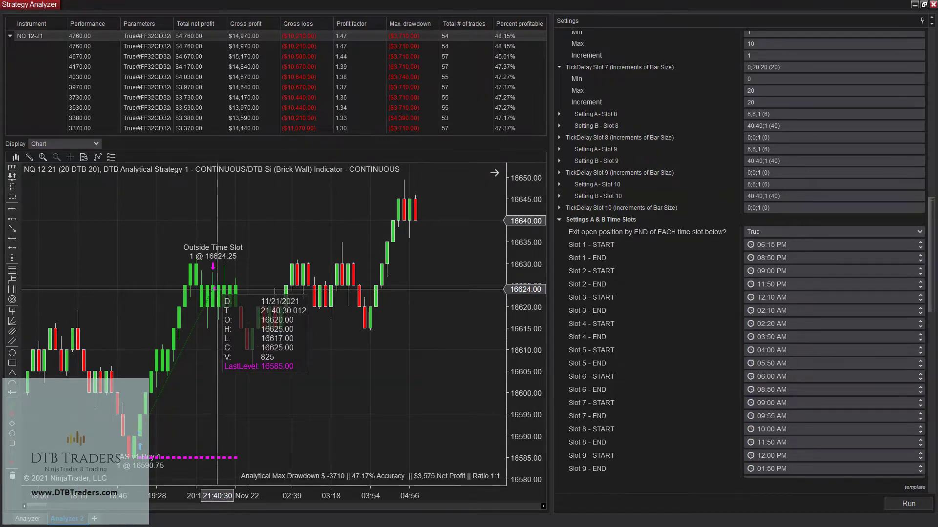
middle_click(218, 289)
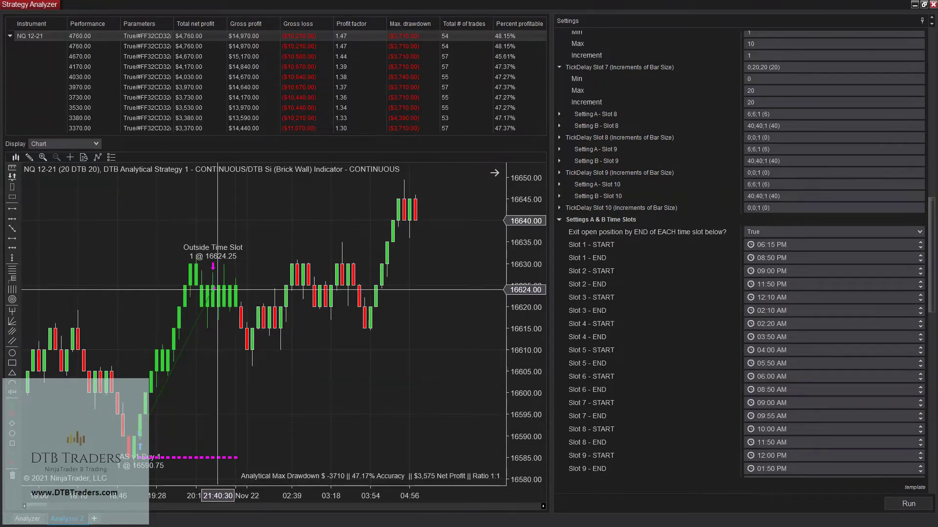
Step: Follow the chart forward to the slot 7 trade and examine its entry and its exit outside the time slot
scroll(217, 289, "down", 10)
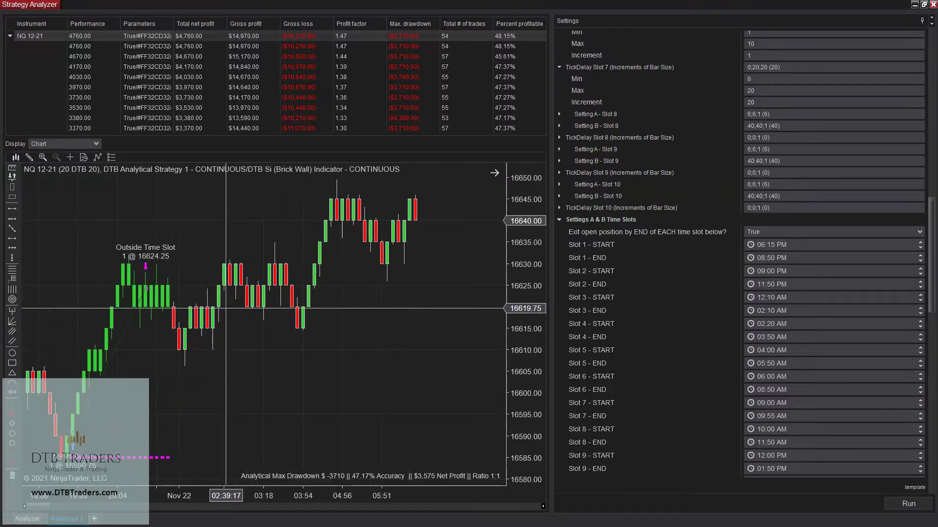
scroll(248, 303, "down", 10)
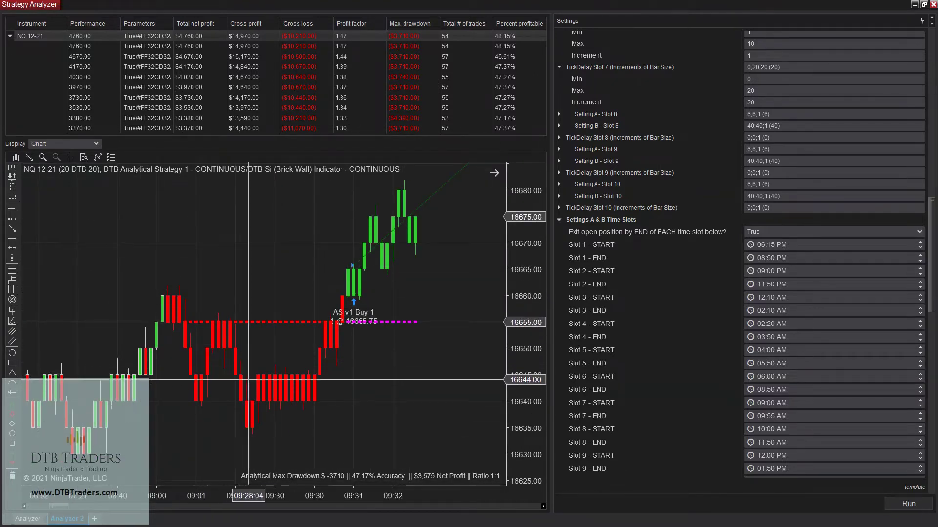
scroll(141, 293, "down", 5)
scroll(287, 395, "down", 8)
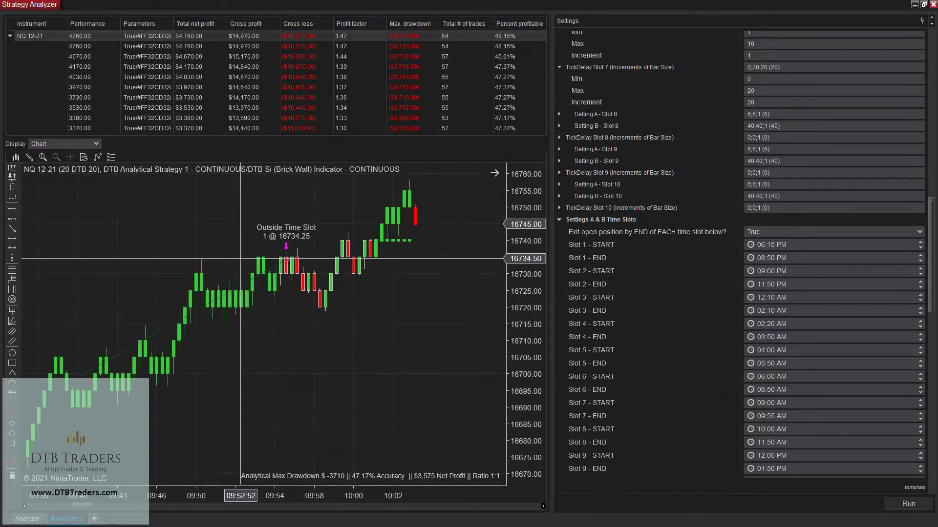
Step: Examine the slot 8 trades from 10:00 AM to 11:50 AM and the first slot 9 trades, comparing them with the slot times
scroll(281, 236, "down", 5)
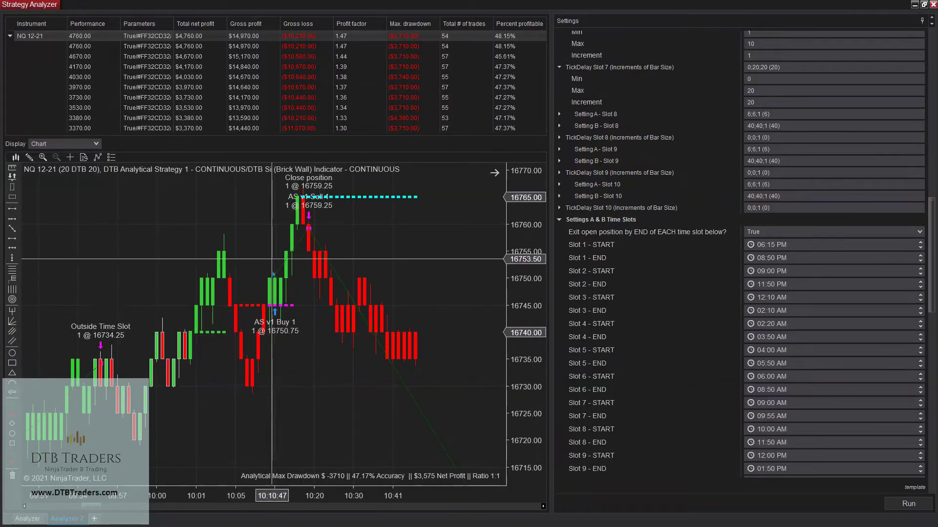
scroll(316, 236, "down", 10)
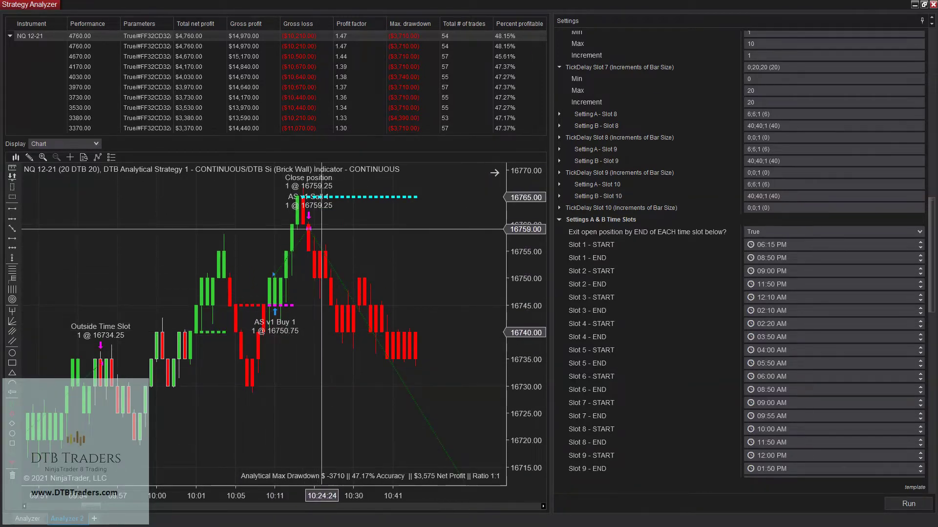
scroll(383, 399, "down", 12)
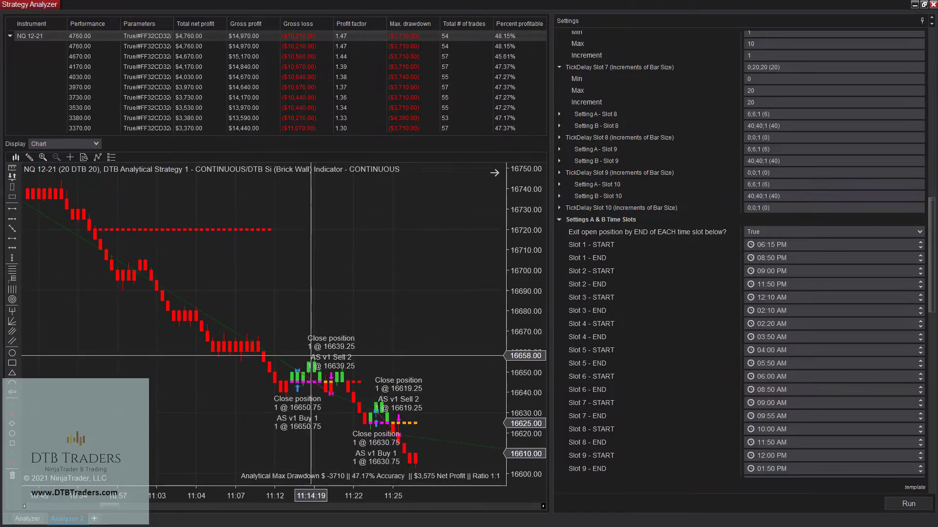
scroll(294, 379, "down", 7)
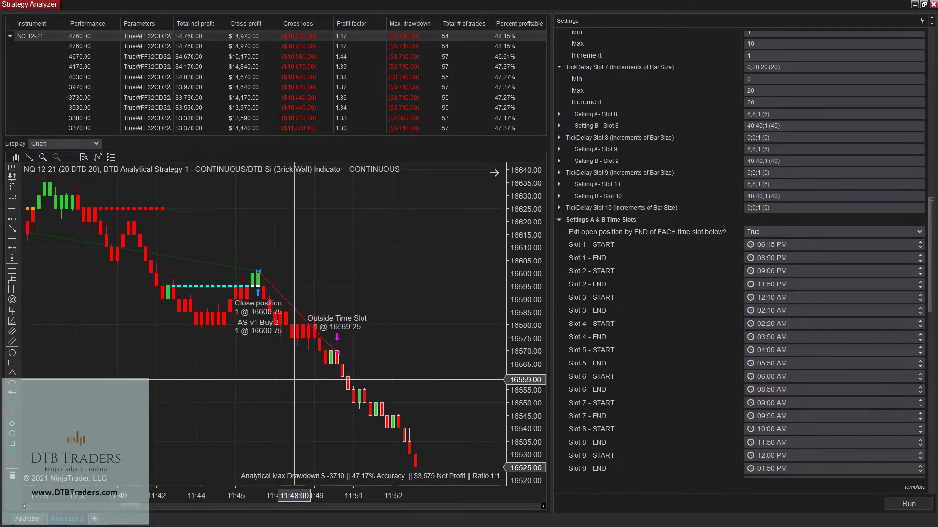
middle_click(258, 313)
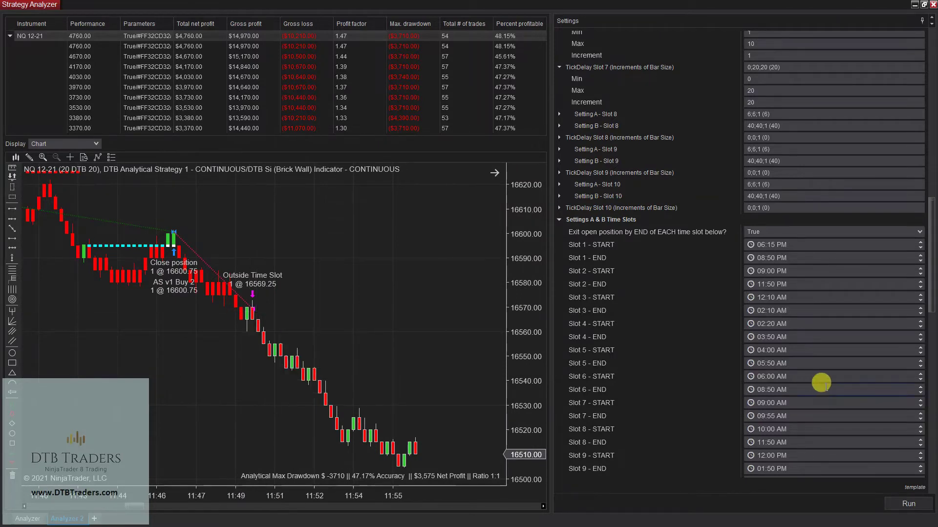
scroll(220, 371, "down", 4)
scroll(445, 264, "down", 6)
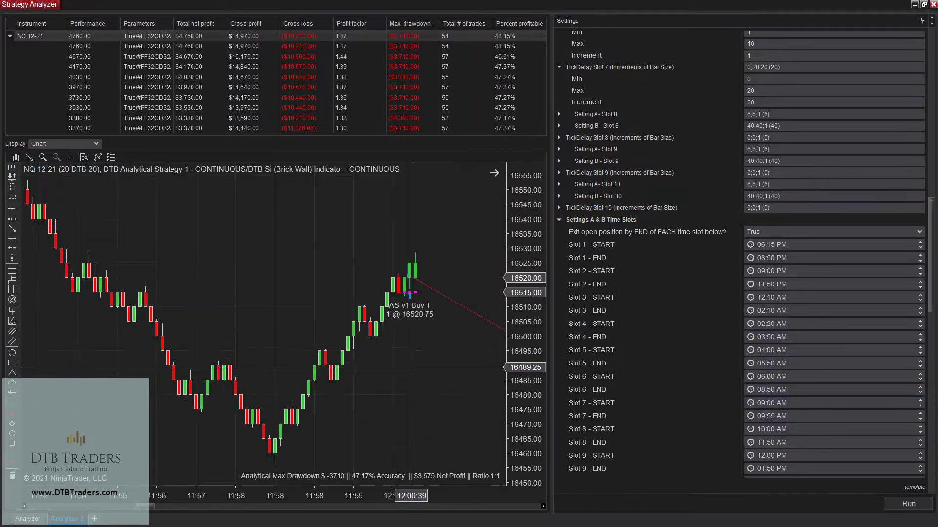
scroll(310, 268, "down", 4)
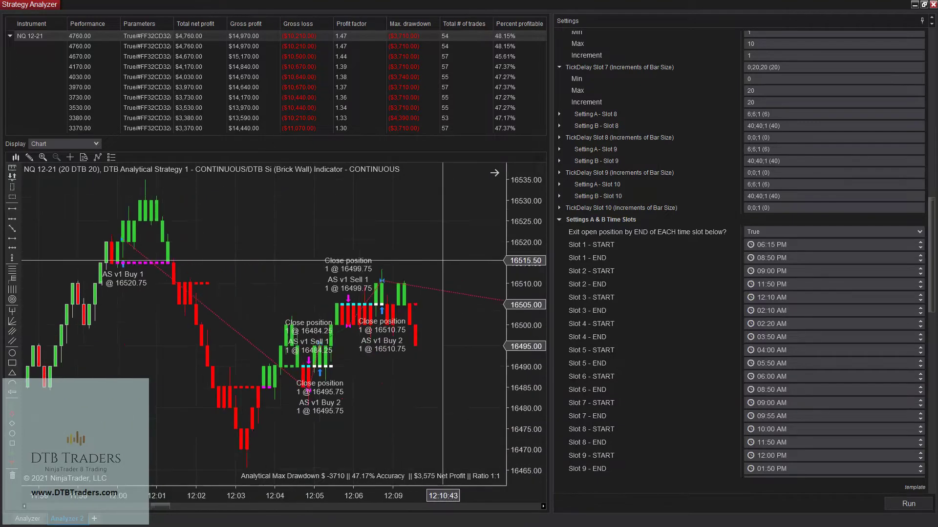
scroll(232, 296, "up", 5)
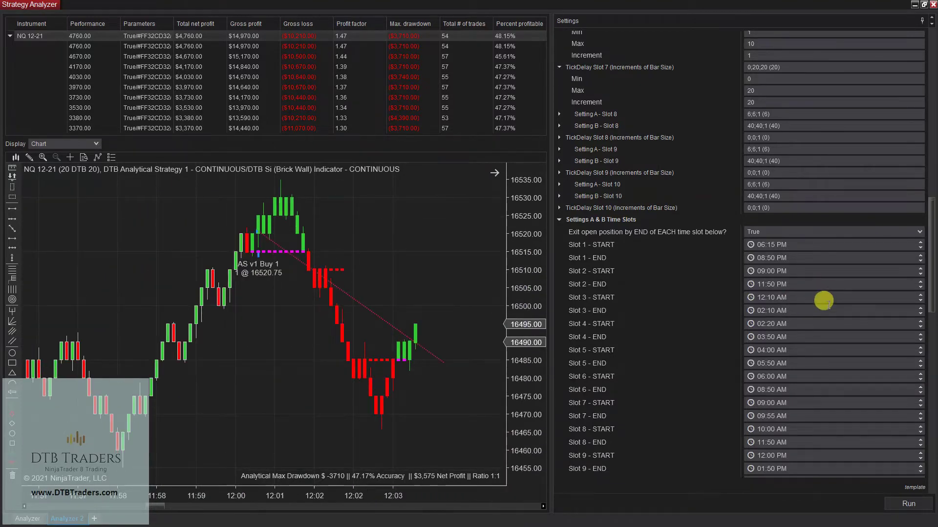
Step: Enable global Time Slot 1 from 09:00 AM to 04:00 PM and rerun the optimization
scroll(781, 291, "down", 3)
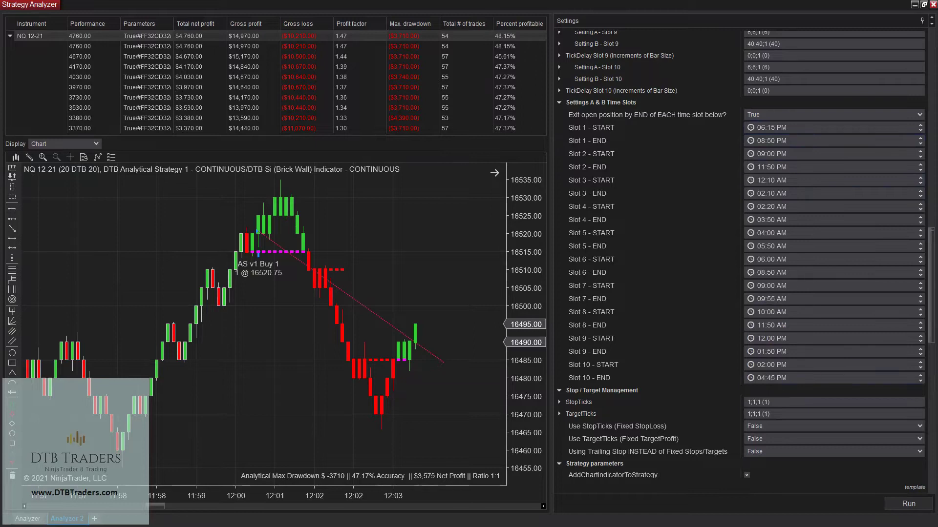
left_click_drag(918, 272, 920, 49)
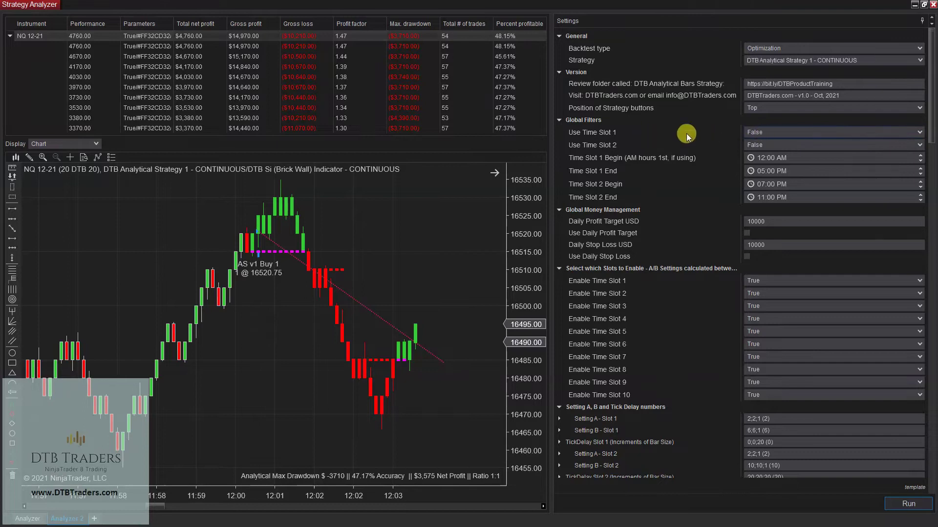
left_click(916, 133)
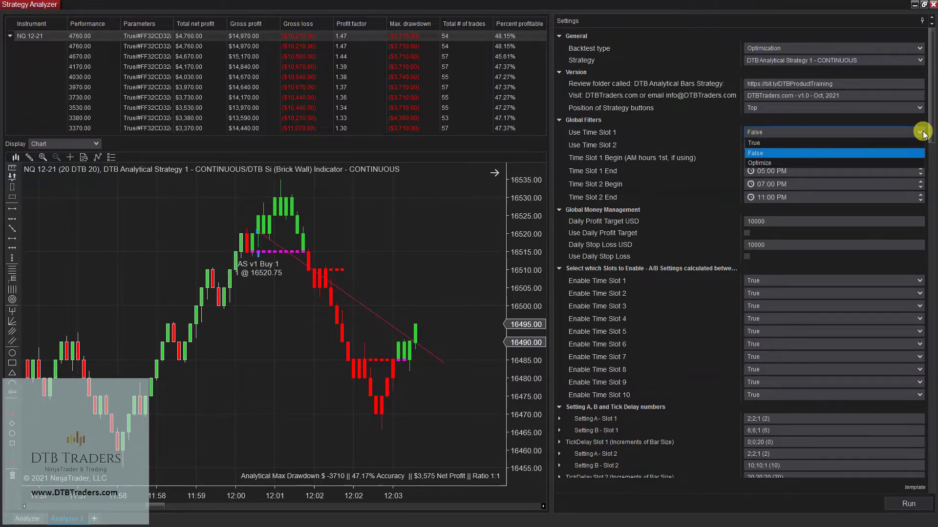
left_click(760, 143)
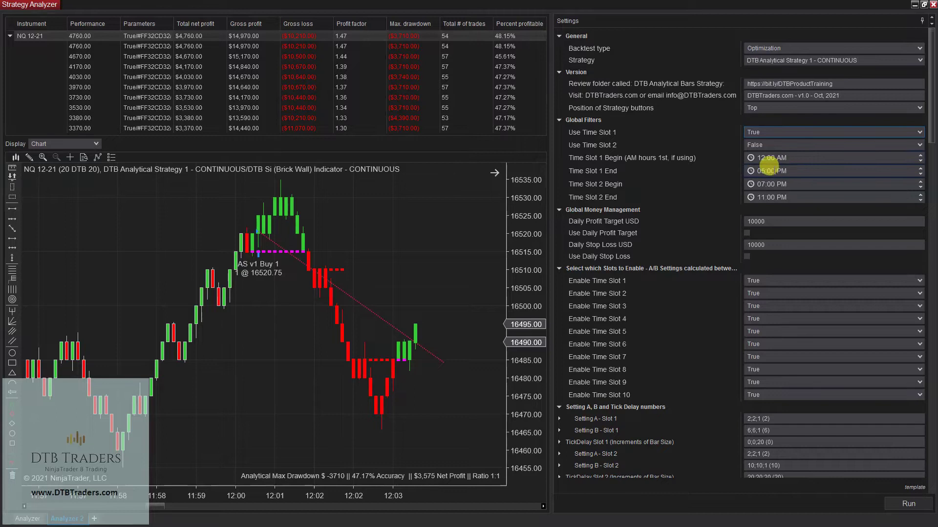
left_click(759, 168)
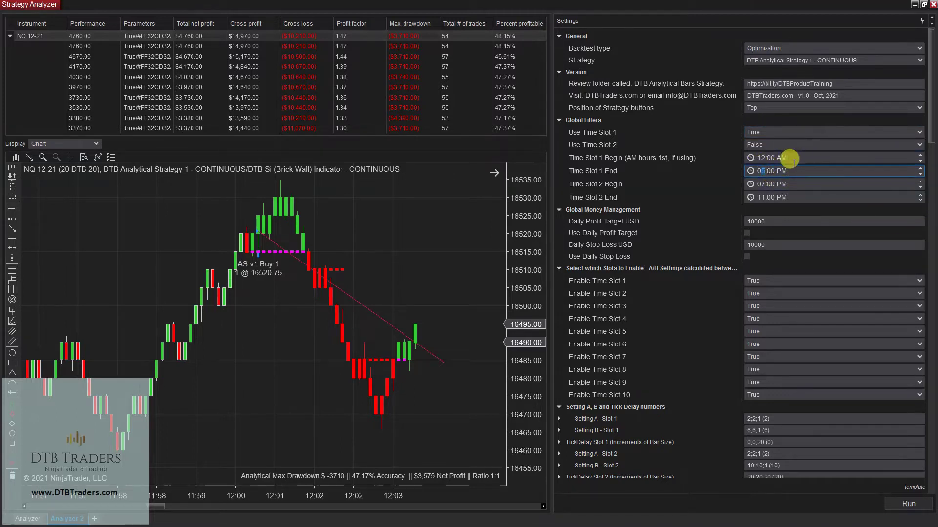
type("4")
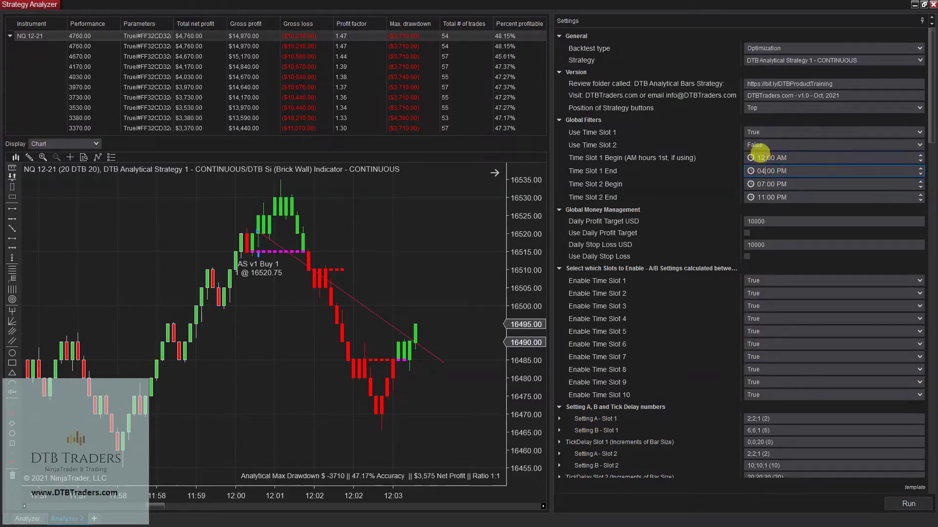
left_click(753, 154)
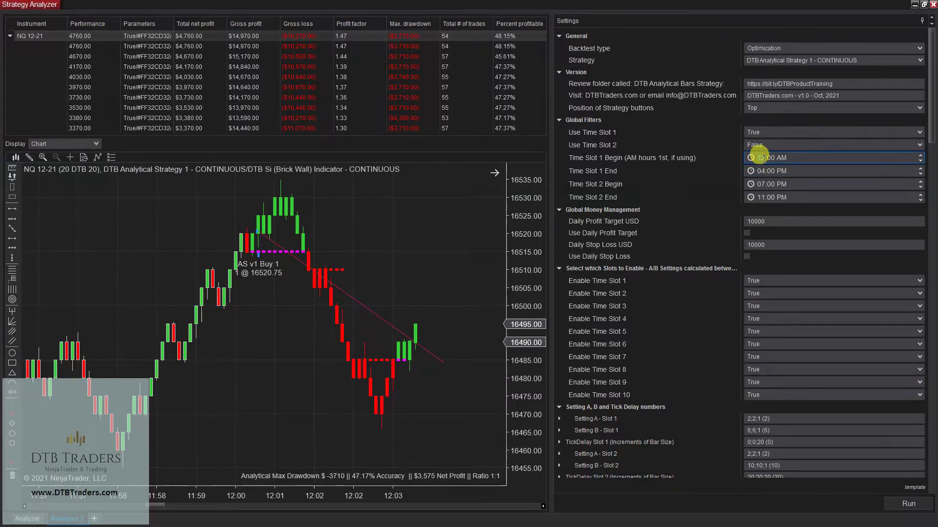
type("9")
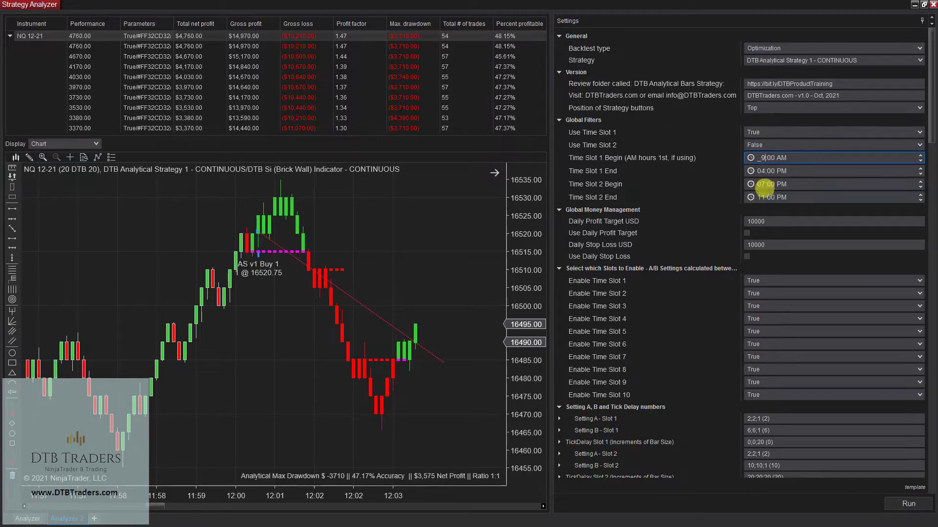
left_click(721, 154)
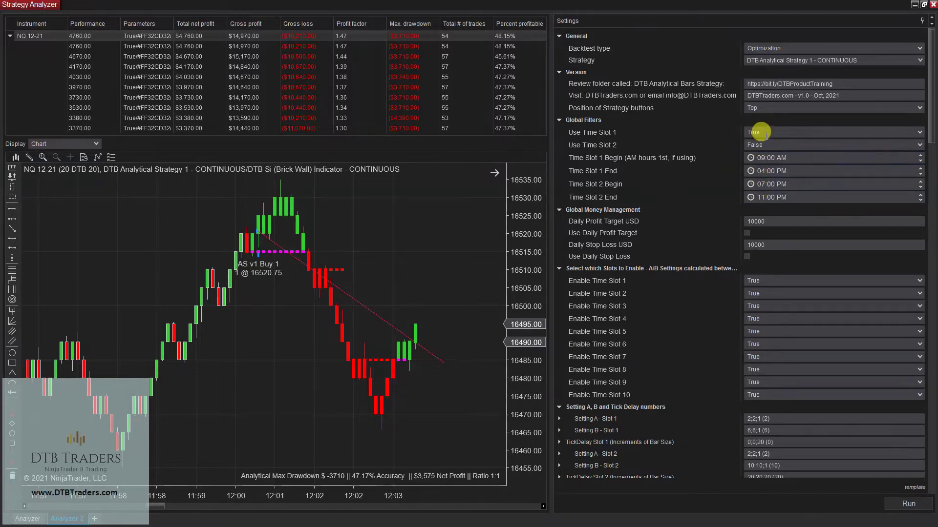
left_click(908, 504)
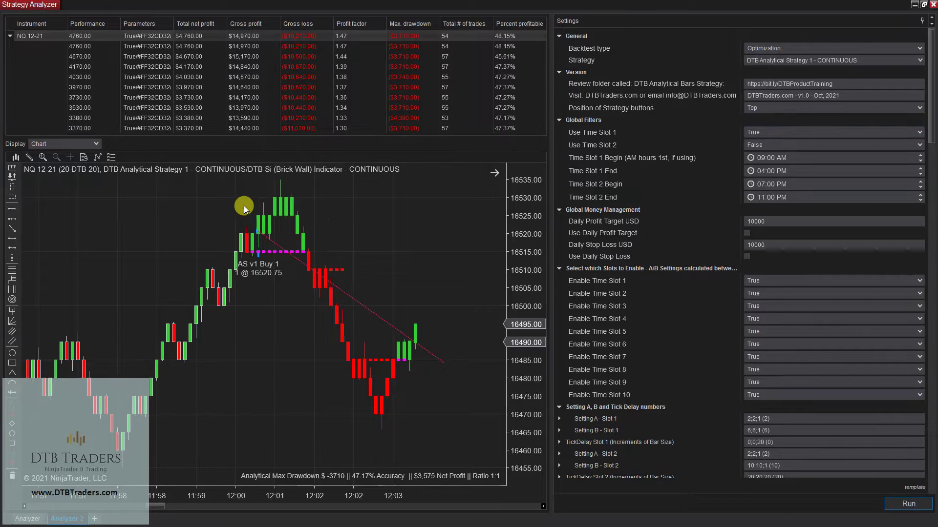
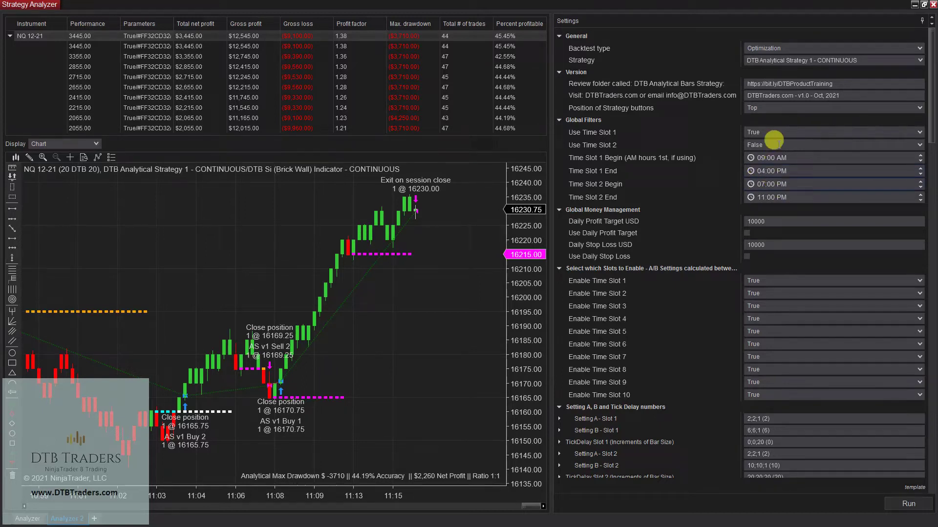
Step: Enable global Time Slot 2 as well and rerun the optimization
left_click(915, 145)
left_click(760, 155)
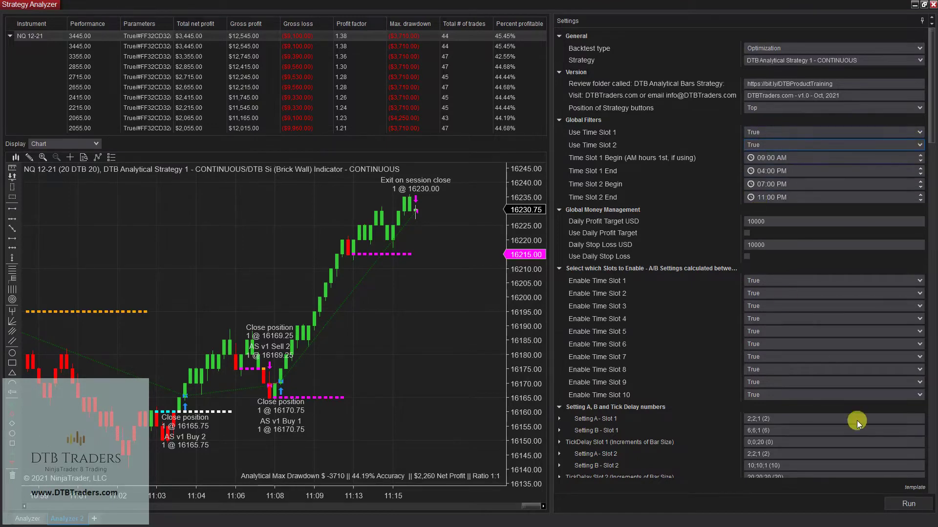
left_click(909, 506)
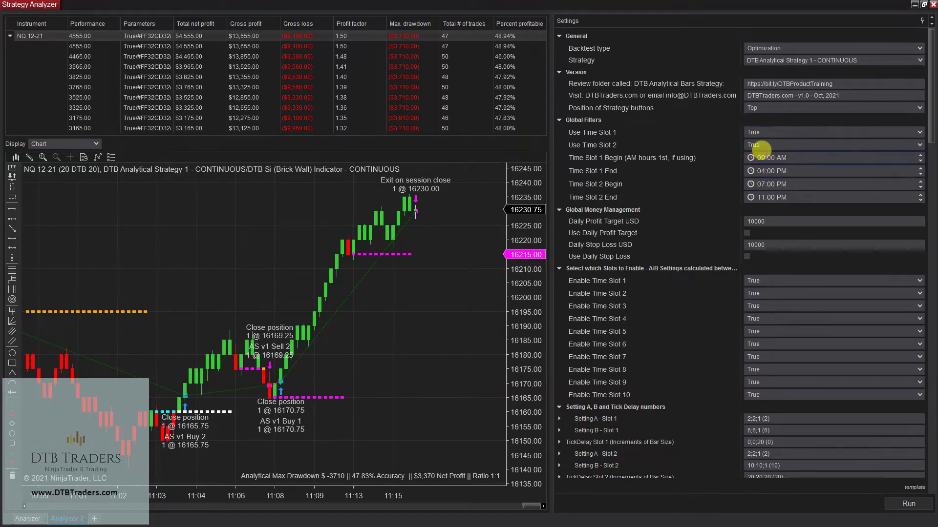
Step: Check the trades around the global time slots on the zoomed-out chart and switch the results display to Analysis
left_click_drag(530, 506, 381, 494)
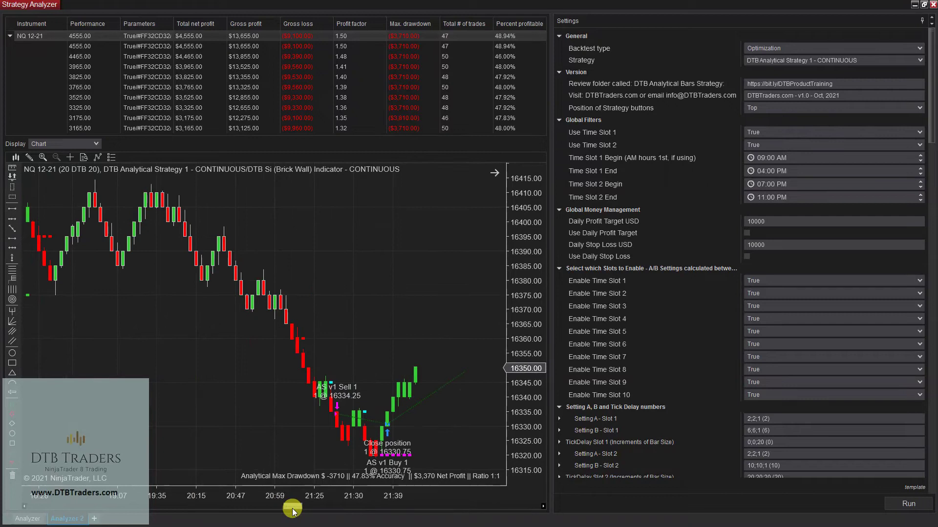
scroll(381, 494, "down", 3)
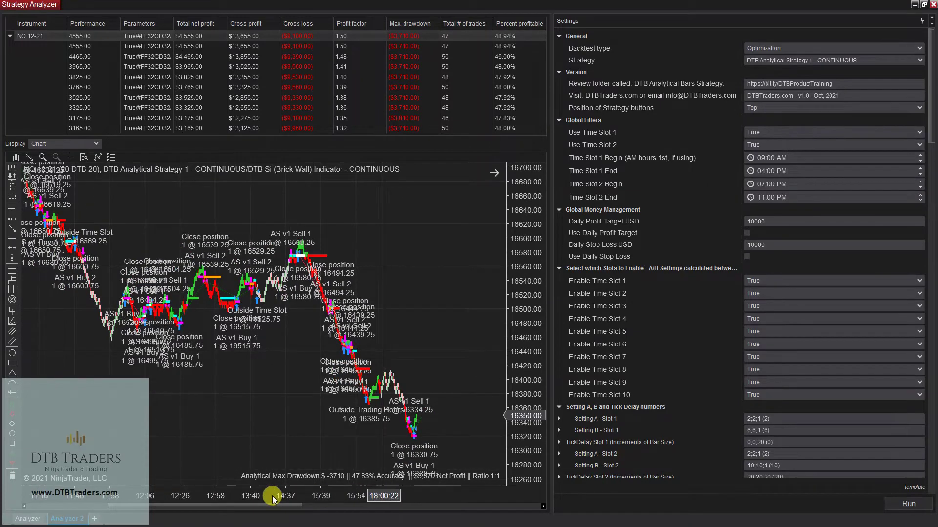
left_click(88, 143)
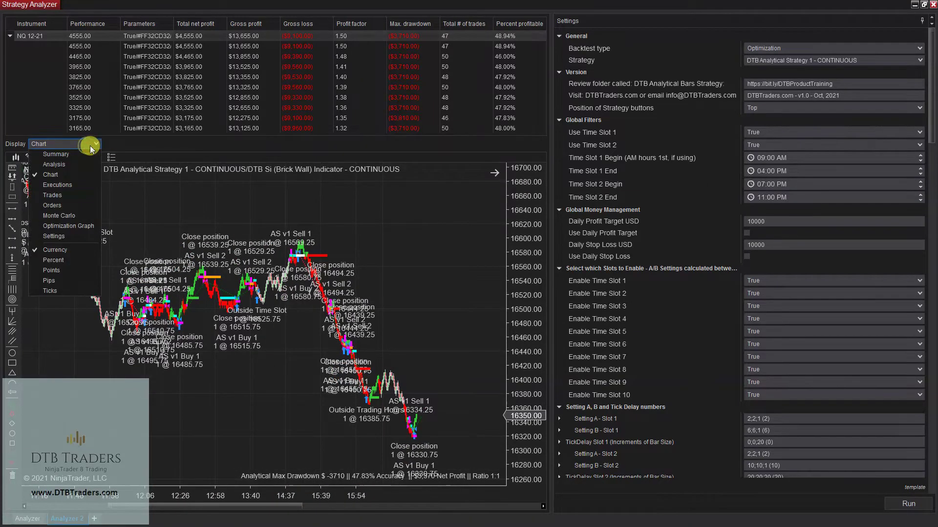
left_click(78, 159)
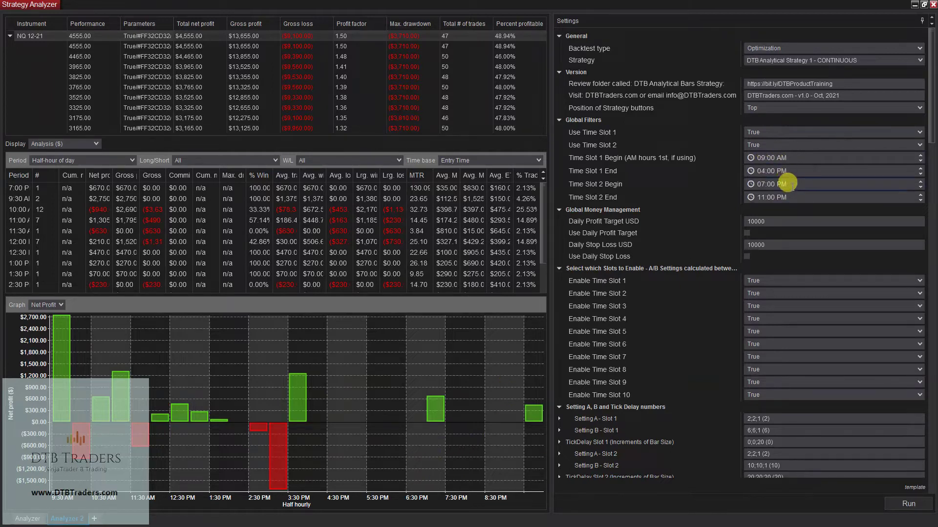
Step: Review the Setting A, Setting B and TickDelay values of the slots and check the saved strategy templates without loading one
scroll(805, 342, "down", 7)
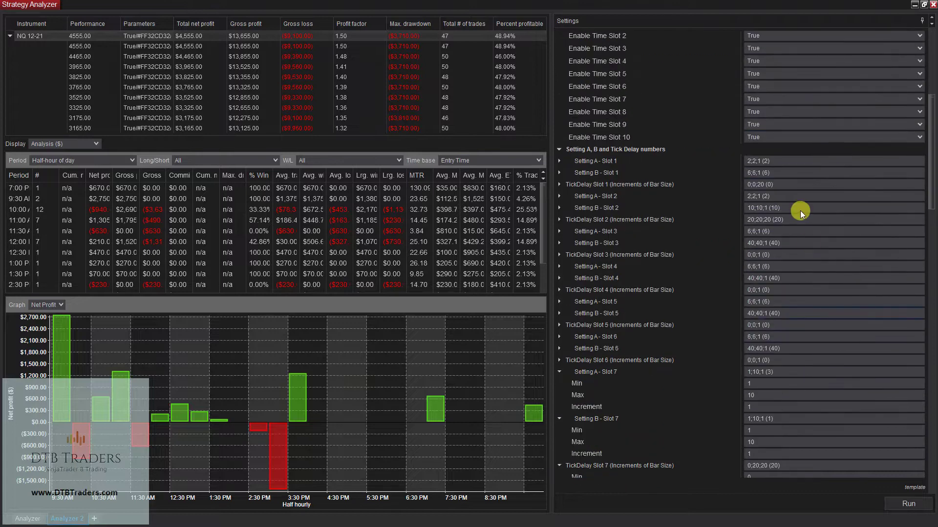
scroll(761, 328, "down", 4)
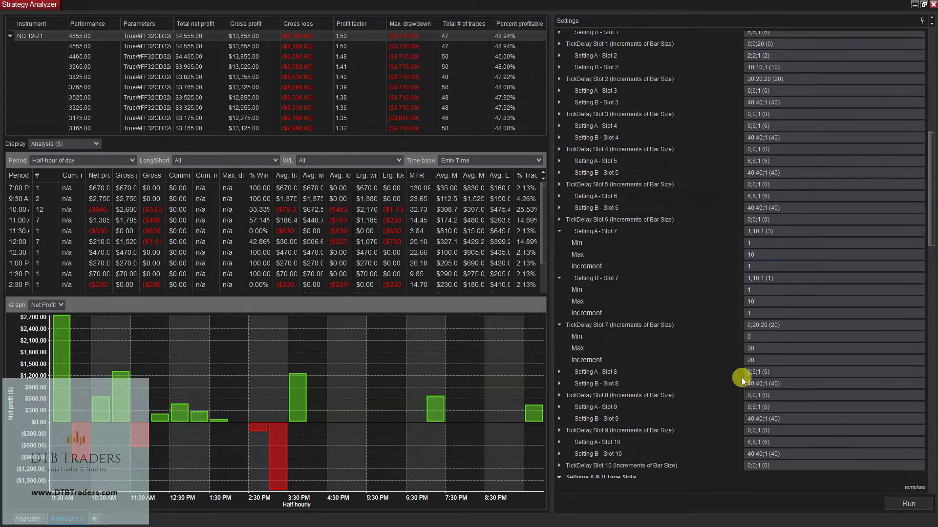
scroll(677, 207, "down", 3)
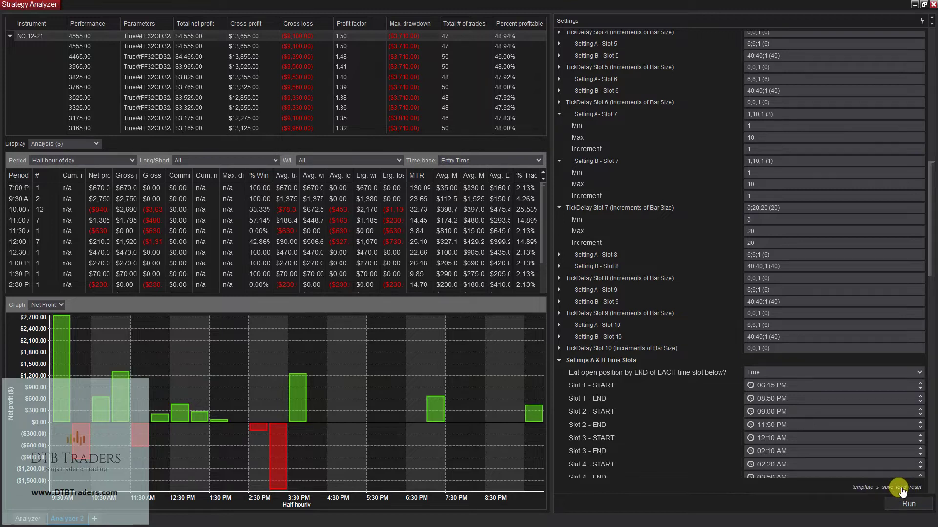
left_click(900, 488)
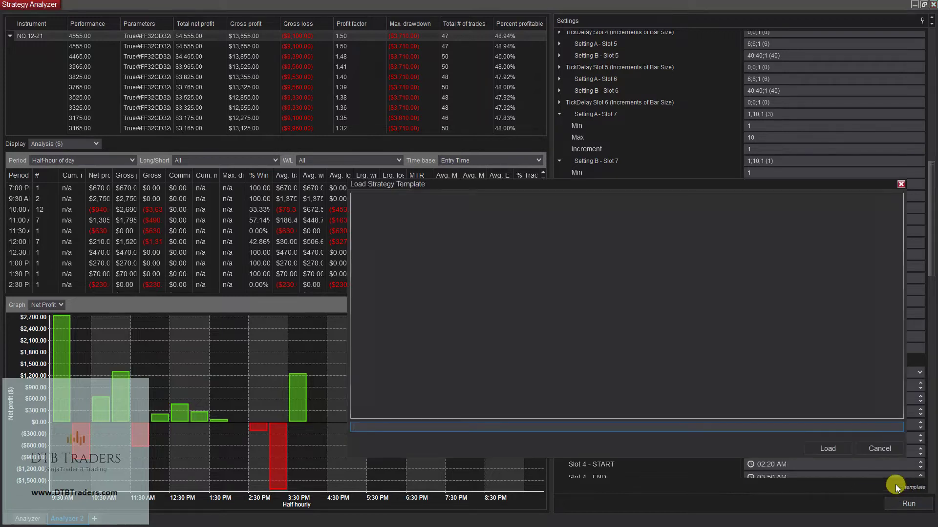
left_click(901, 184)
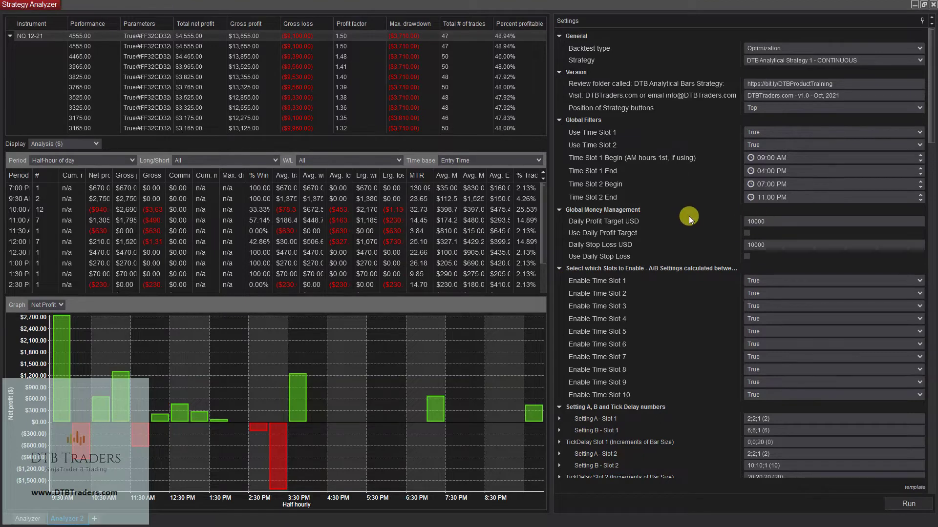
Step: Set the trading hours to 03 Thursday 12am - Thursday 4pm and run the optimization
scroll(631, 318, "down", 5)
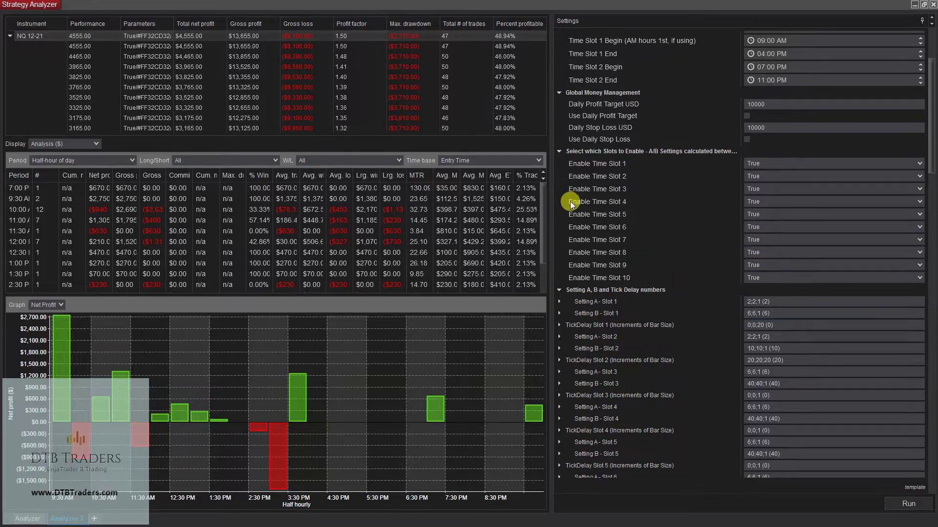
scroll(680, 369, "down", 6)
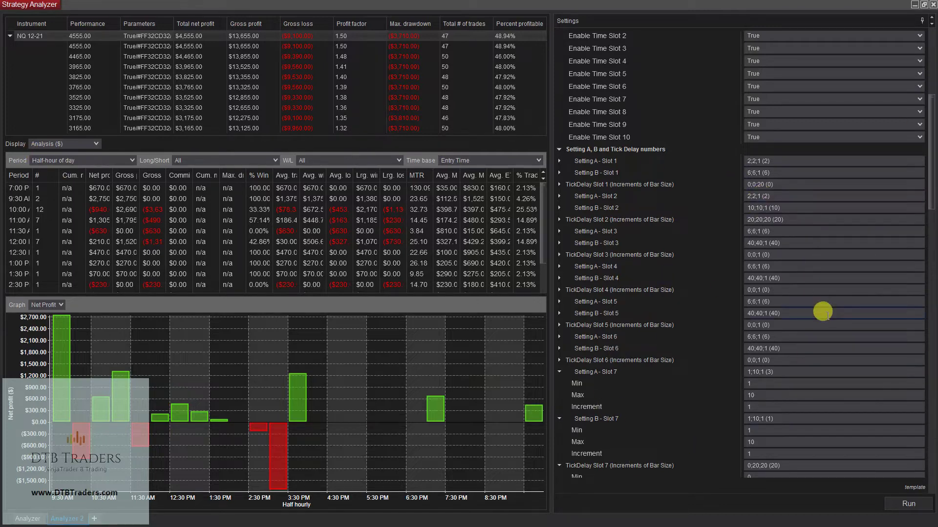
scroll(747, 278, "down", 3)
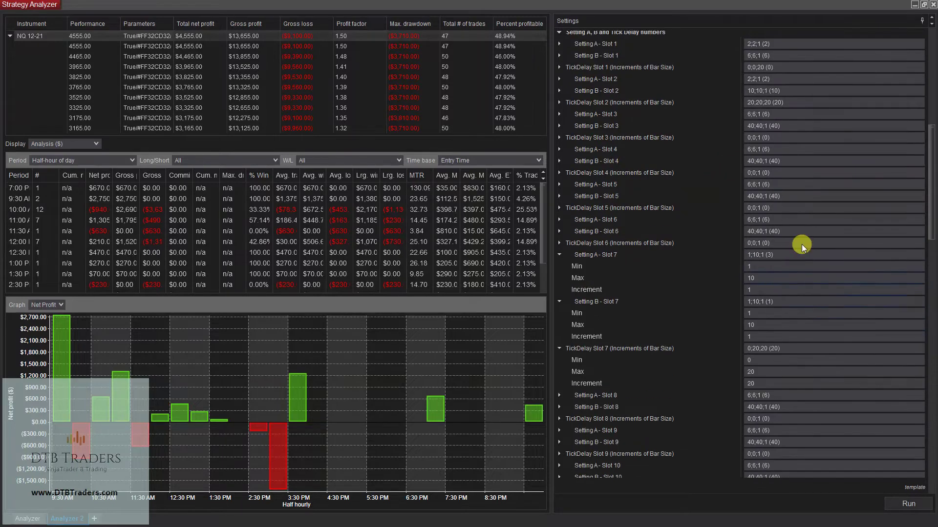
scroll(785, 433, "down", 7)
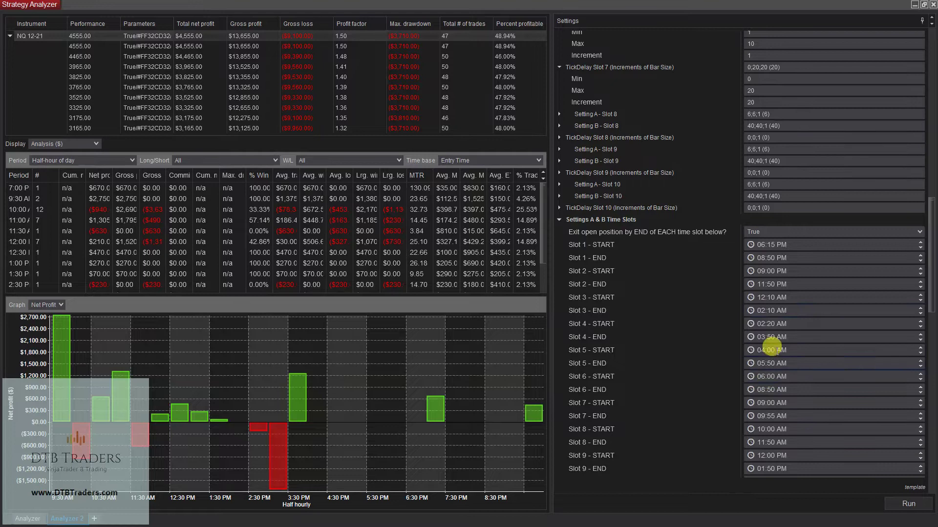
scroll(841, 388, "down", 11)
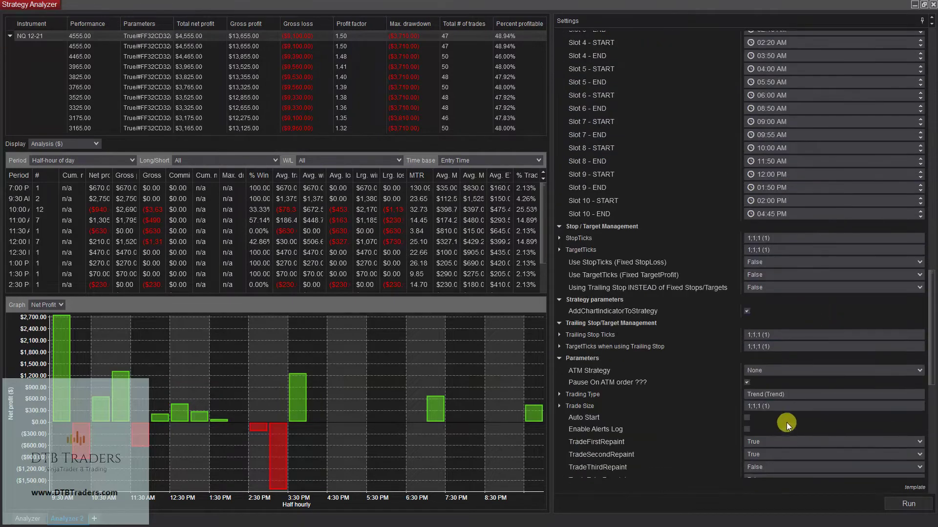
scroll(830, 416, "down", 3)
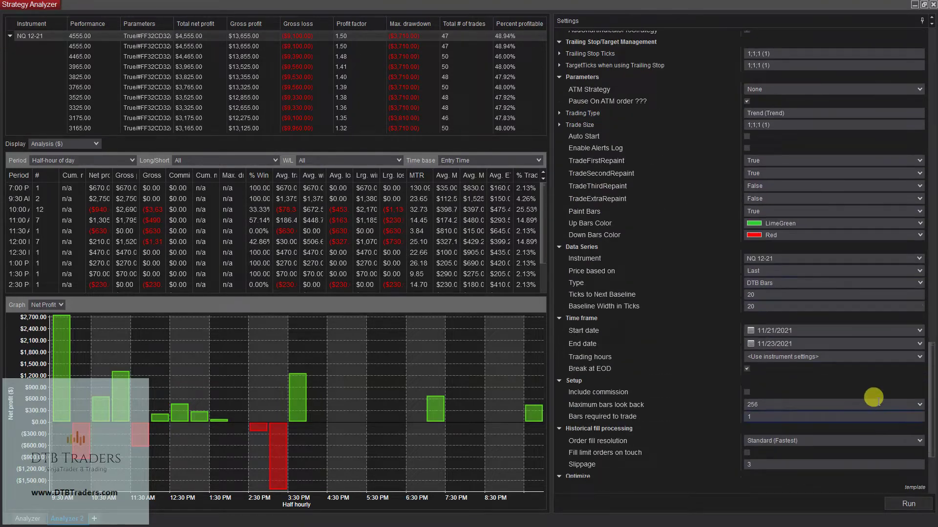
left_click(920, 357)
scroll(789, 36, "down", 1)
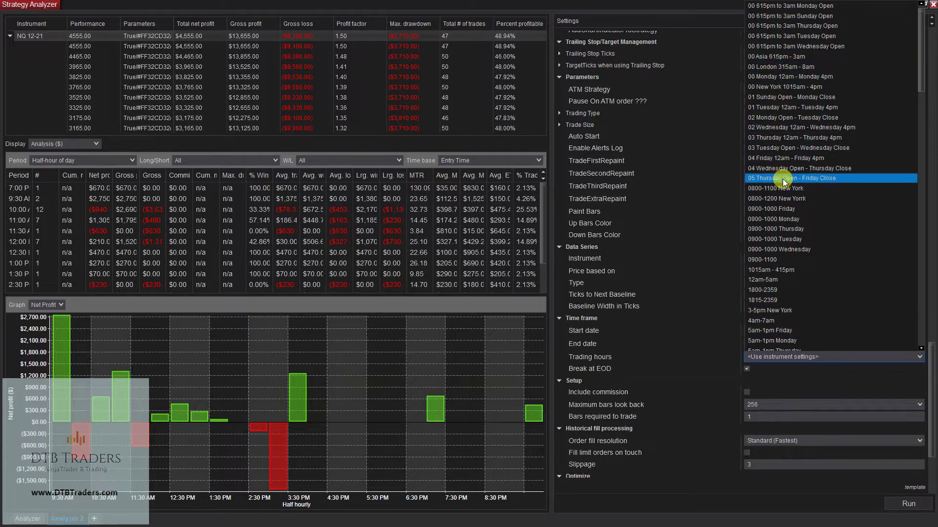
left_click(792, 138)
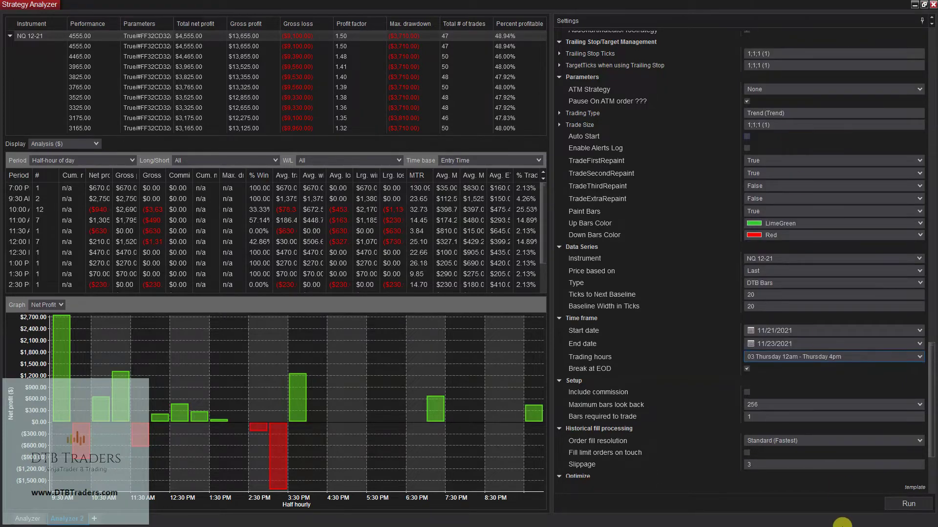
left_click(900, 504)
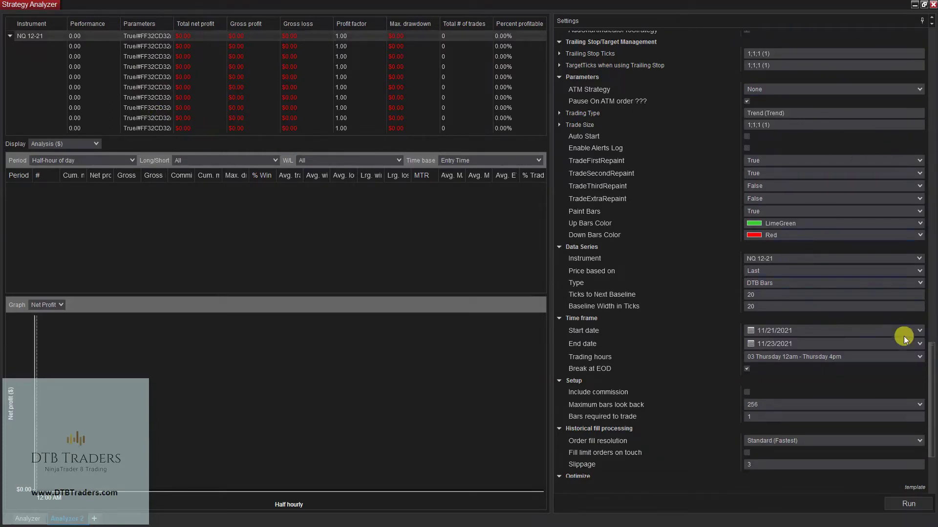
Step: Set the test period's start date to 10/31/2021 and rerun the optimization
left_click(920, 330)
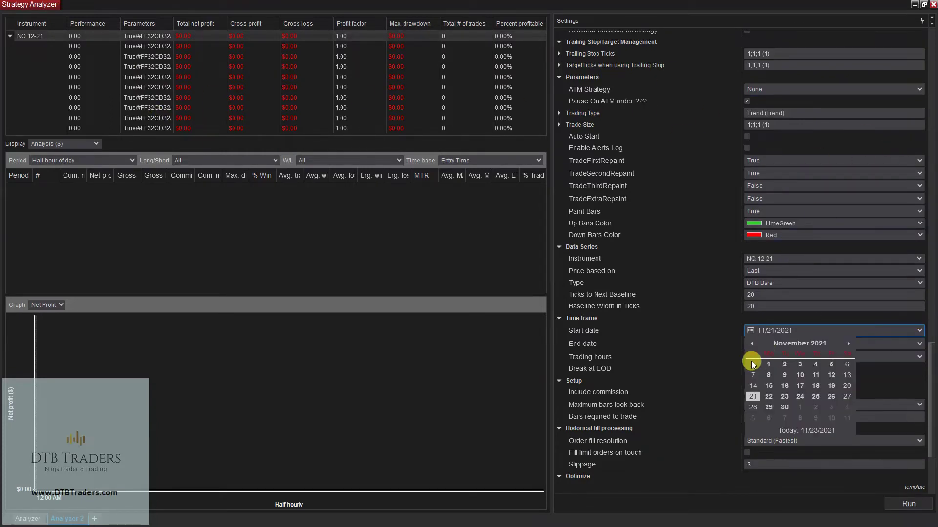
left_click(753, 363)
left_click(908, 505)
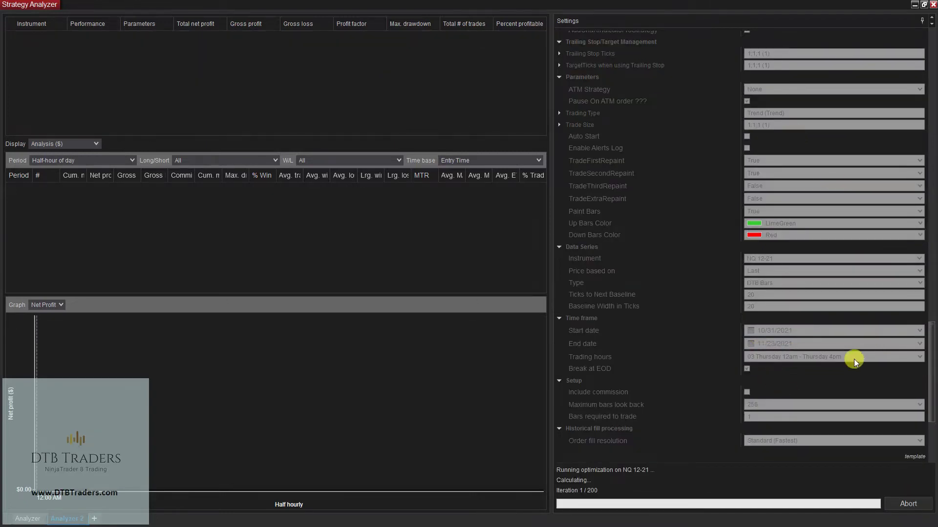
scroll(821, 156, "up", 8)
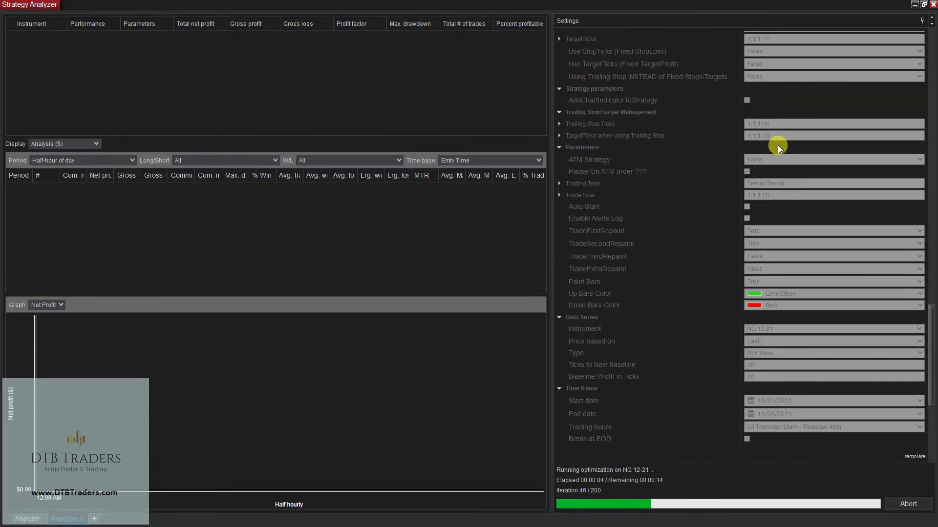
scroll(767, 111, "up", 2)
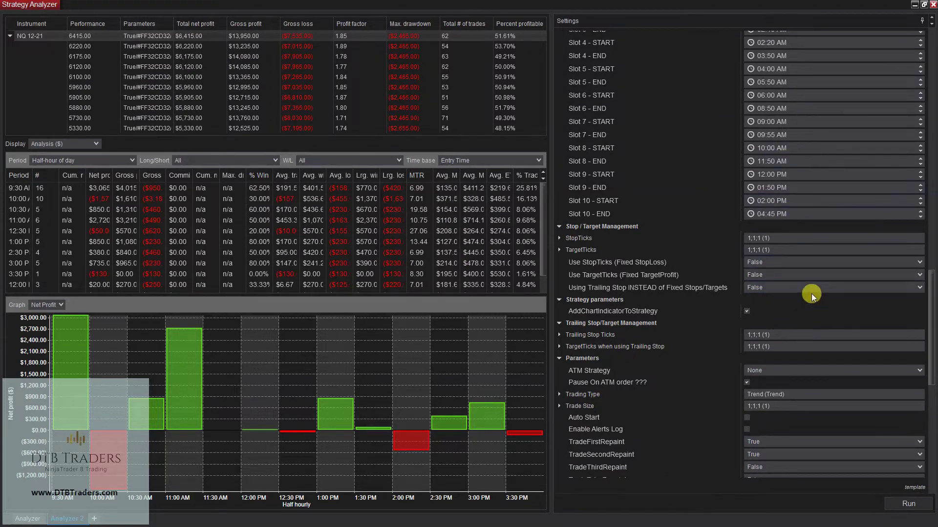
Step: Review the slot times, data series and time frame settings of the strategy, and enlarge the list of optimization results
scroll(784, 339, "up", 3)
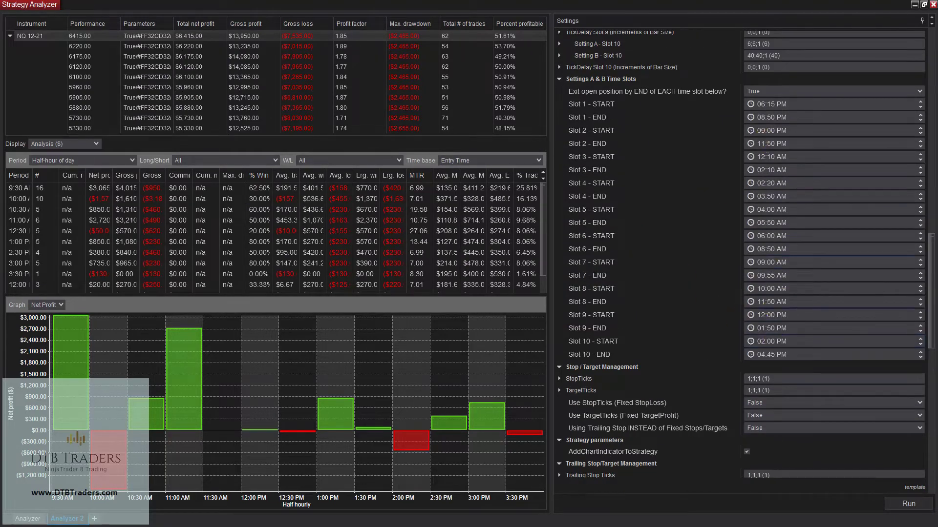
scroll(826, 346, "down", 15)
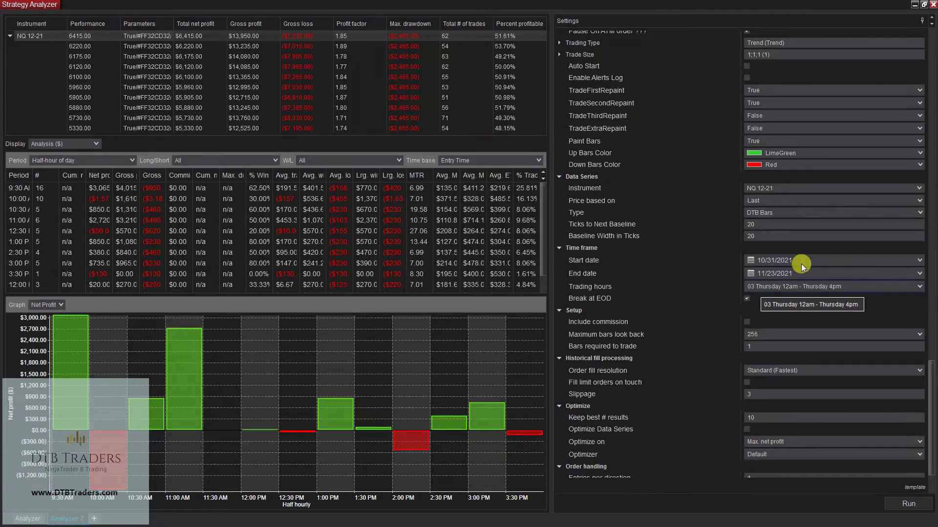
scroll(797, 254, "up", 6)
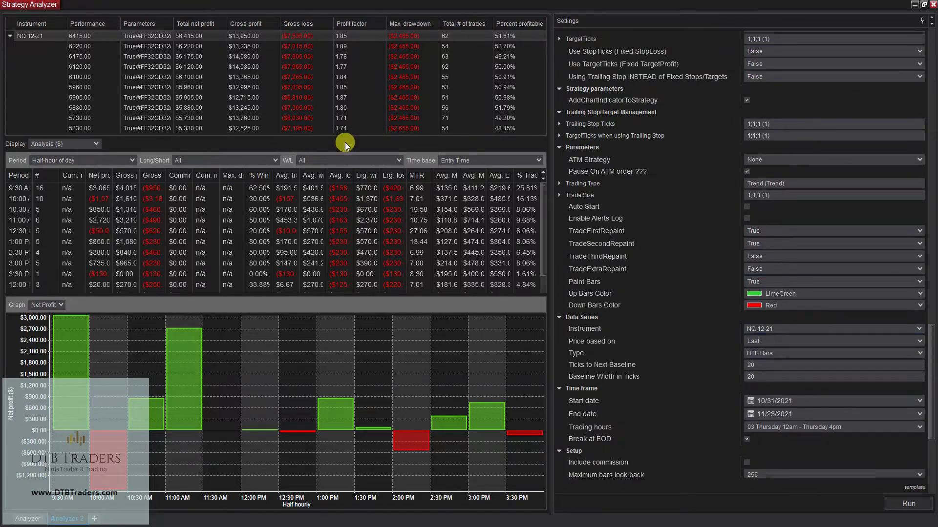
left_click_drag(338, 136, 340, 144)
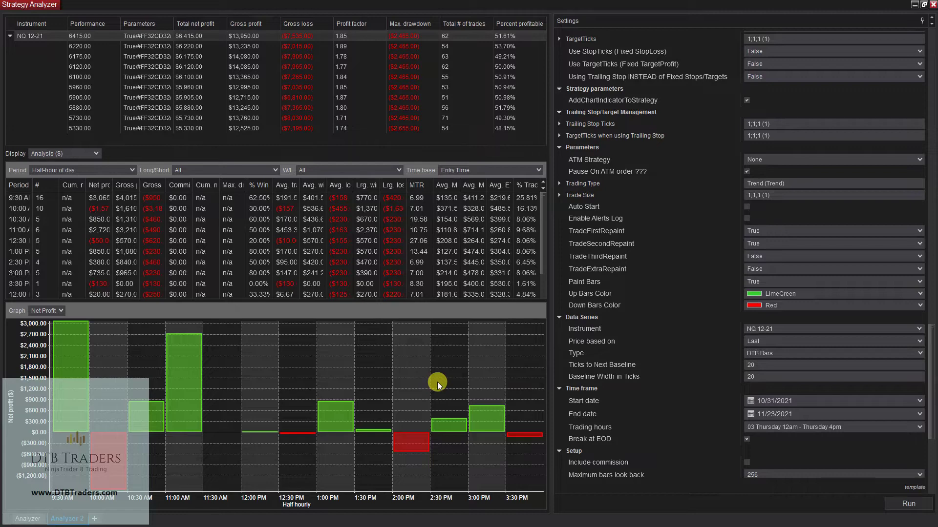
Step: Switch the strategy to DTB Analytical Strategy, 2 - CONTINUOUS and try to run the optimization
scroll(736, 207, "up", 15)
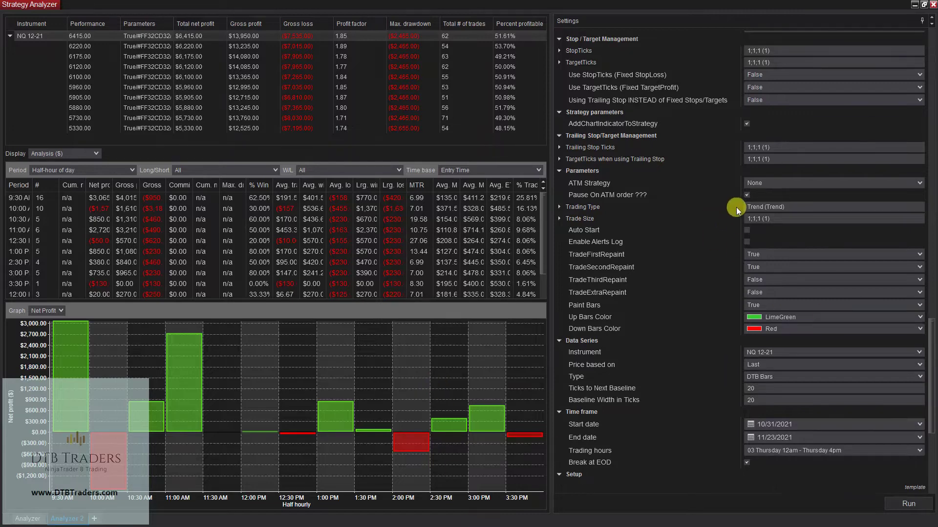
left_click_drag(927, 189, 923, 42)
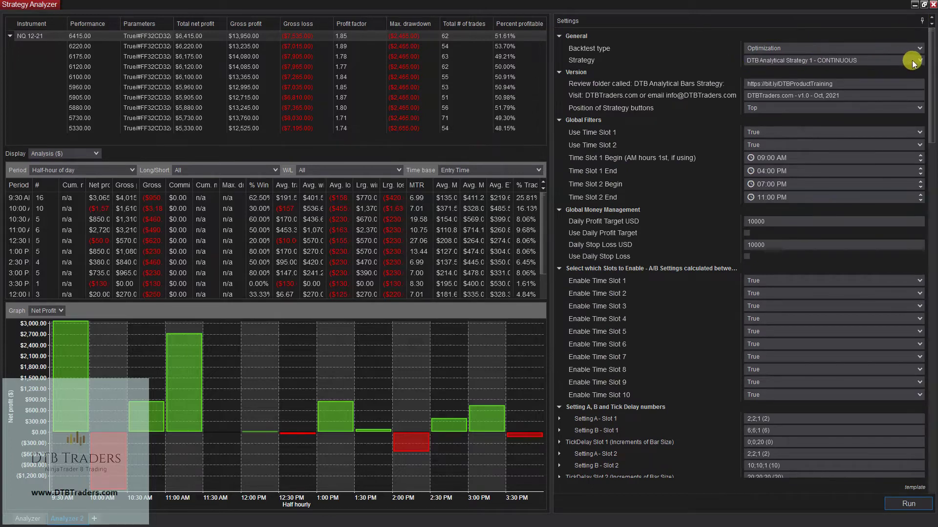
left_click(918, 60)
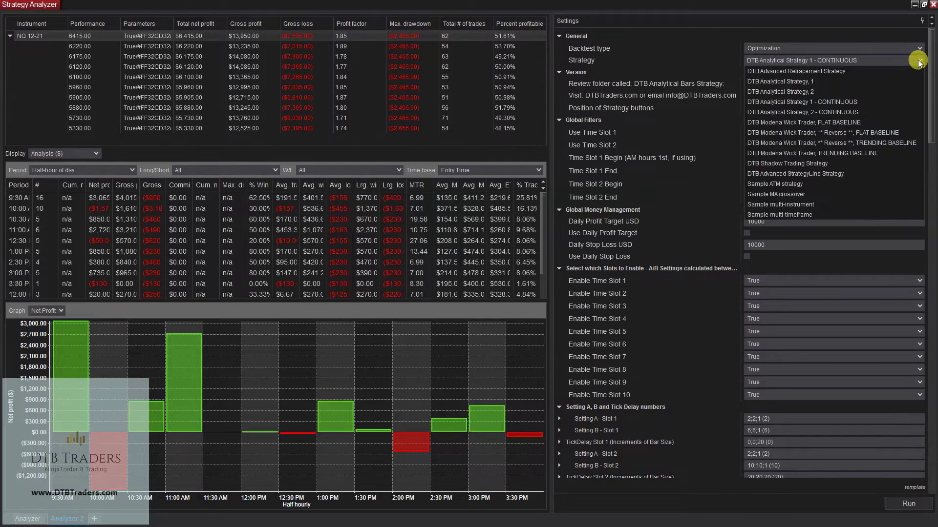
left_click(801, 112)
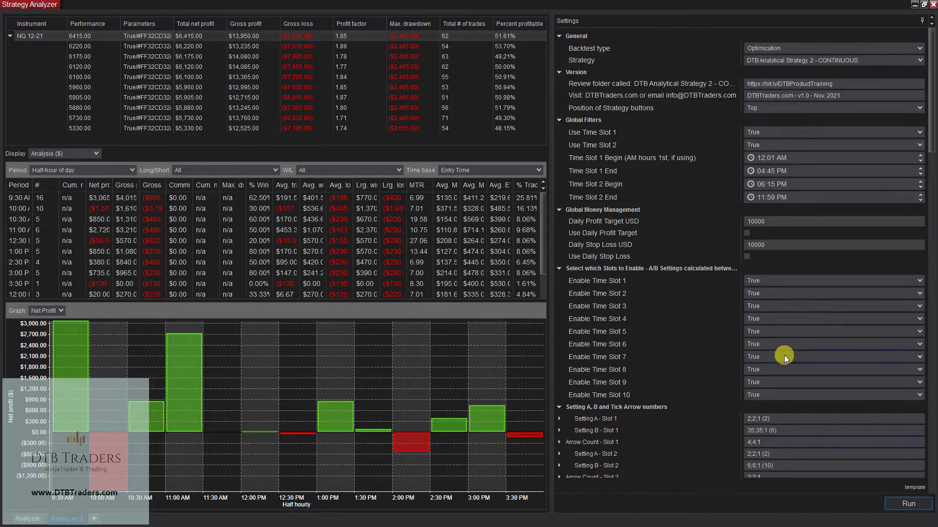
scroll(784, 356, "down", 10)
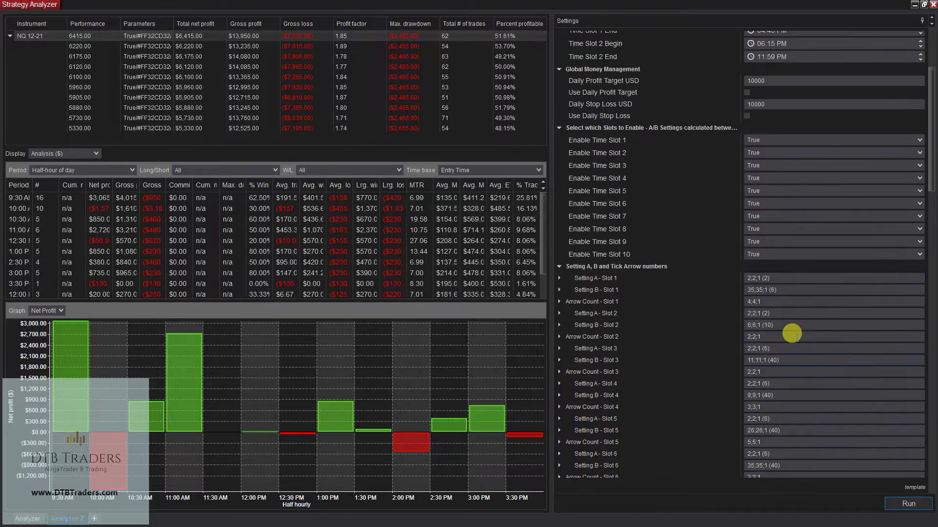
left_click(916, 510)
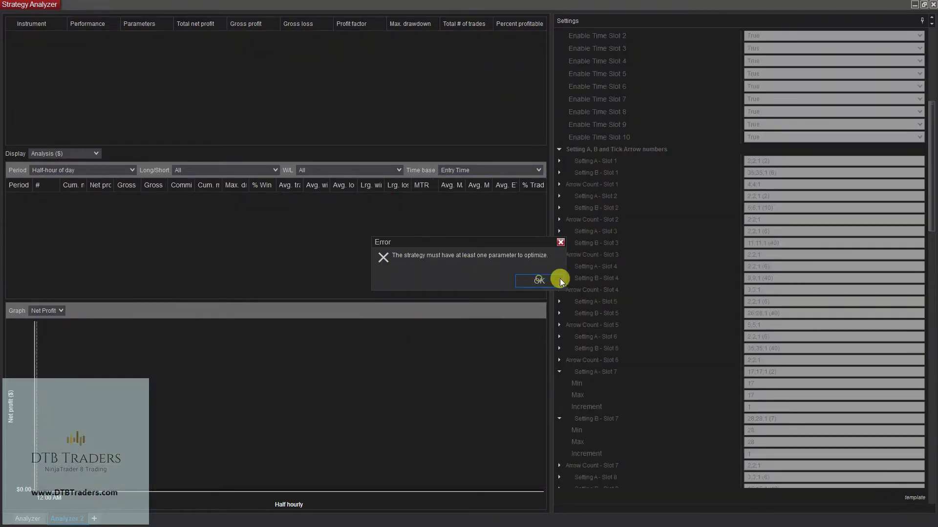
left_click(539, 279)
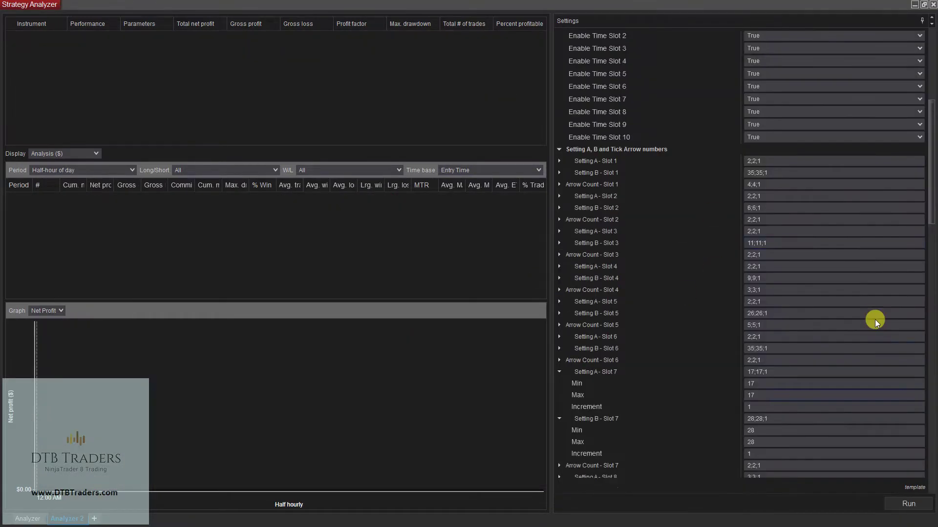
Step: Expand Slot 1's Setting A, Setting B and Arrow Count ranges, and review the other slots' values and times
double_click(588, 161)
double_click(593, 208)
double_click(598, 255)
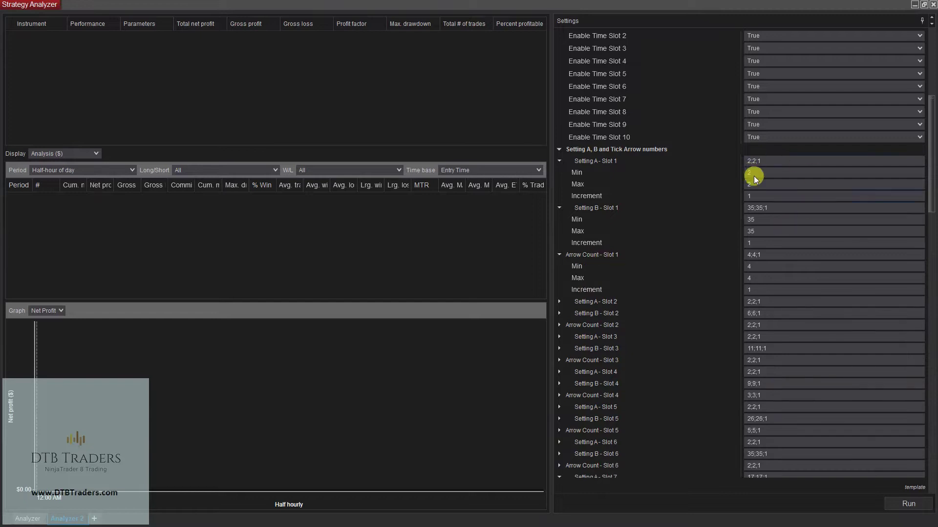
left_click(753, 266)
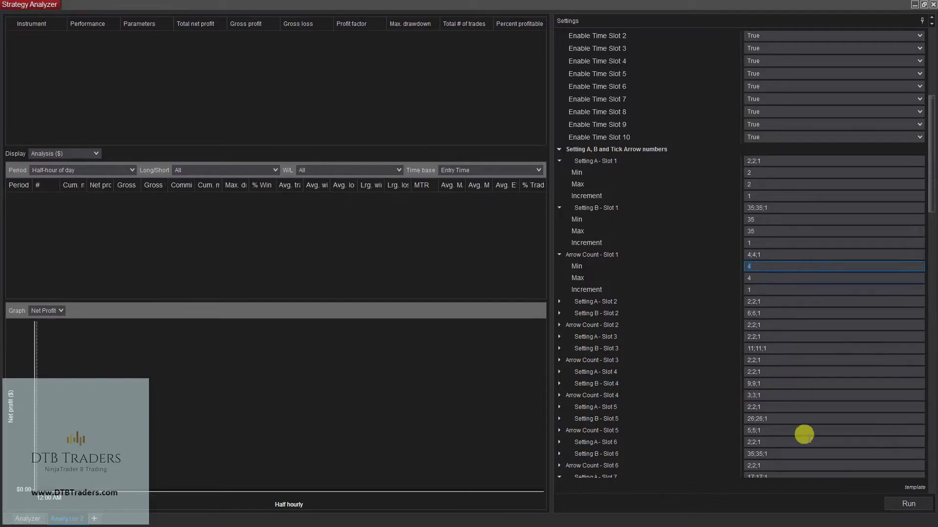
scroll(782, 288, "down", 3)
scroll(782, 289, "down", 10)
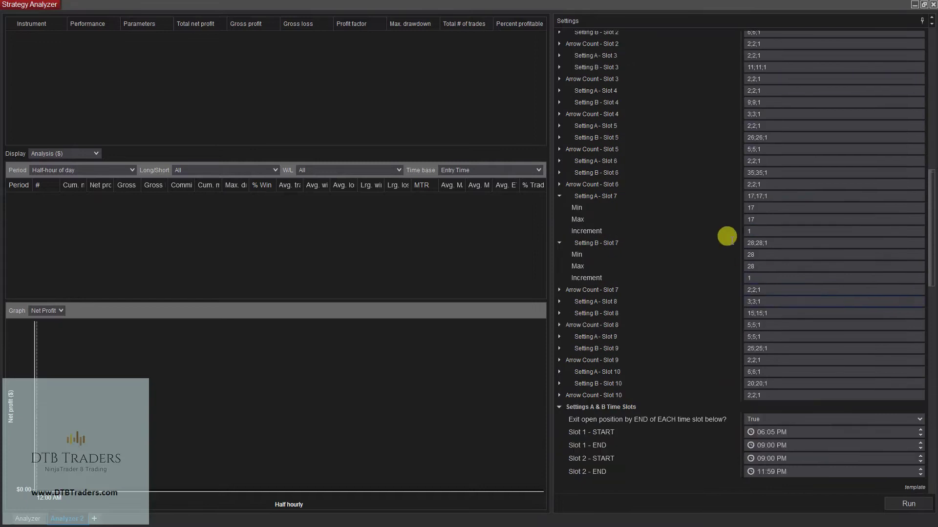
scroll(797, 293, "down", 4)
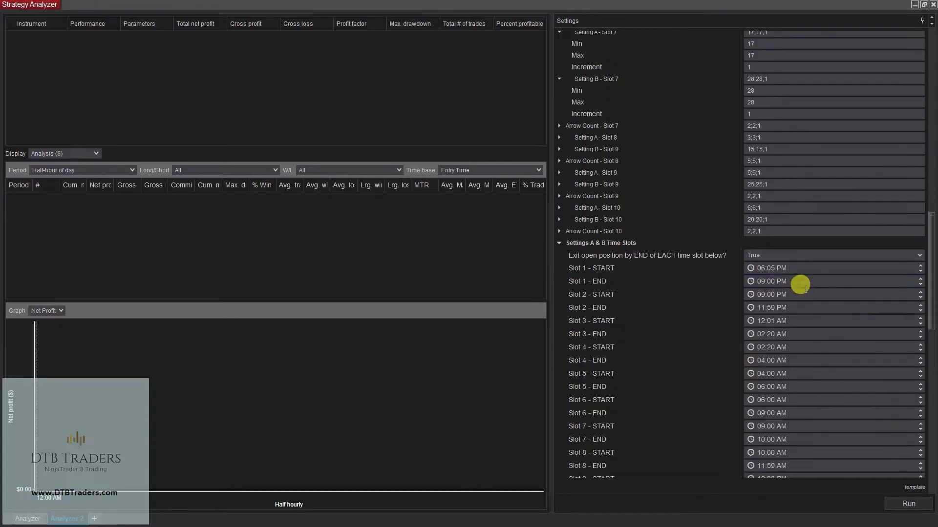
scroll(830, 420, "down", 8)
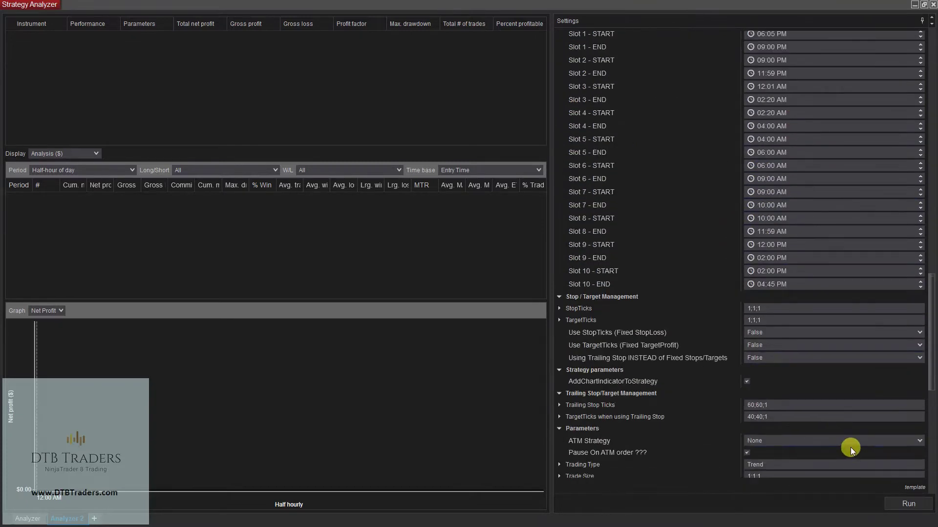
Step: Change the strategy to DTB Shadow Trading Strategy
left_click_drag(931, 344, 932, 30)
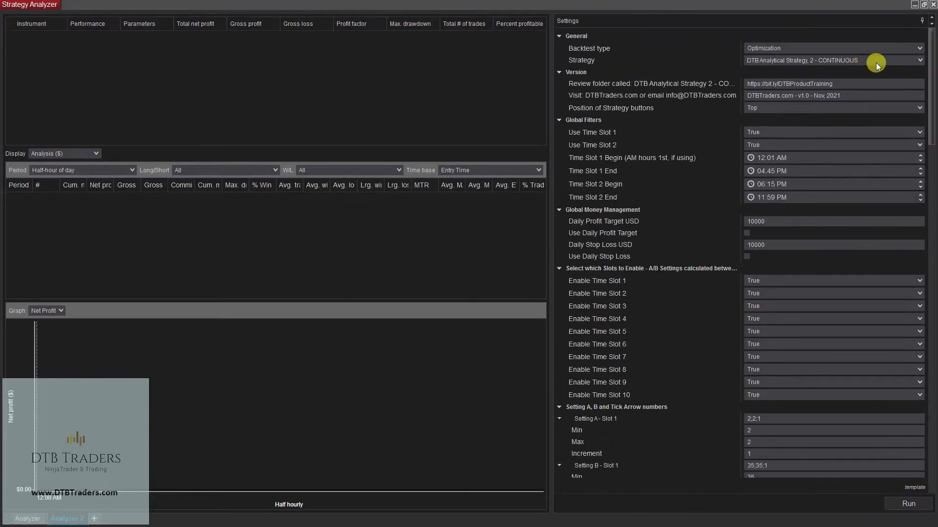
left_click(920, 61)
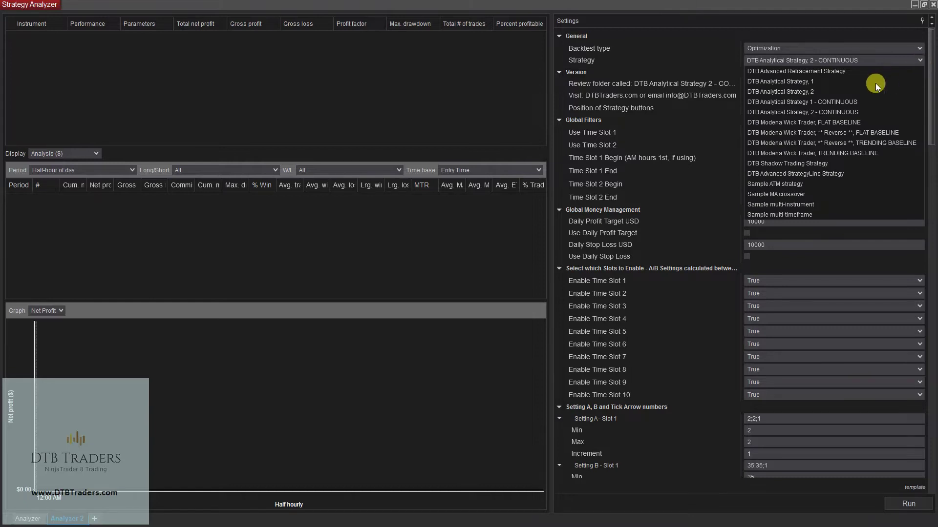
left_click(793, 164)
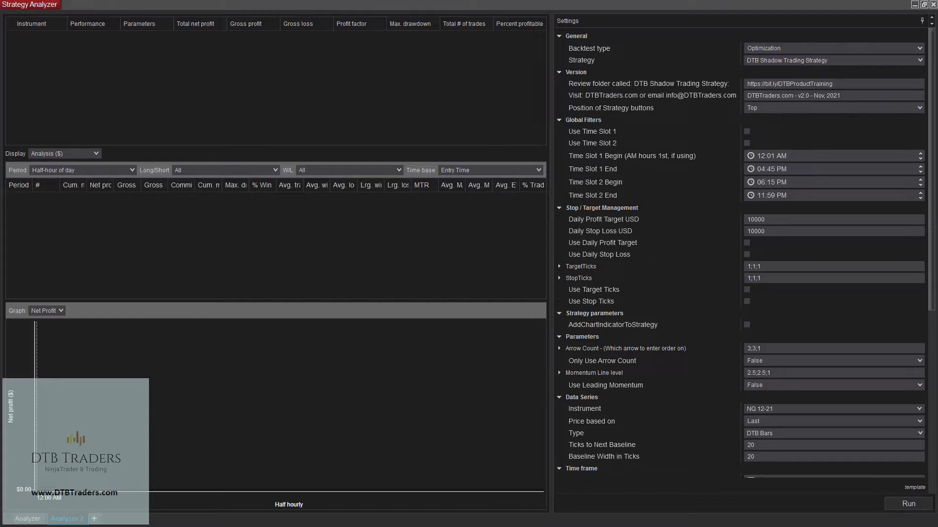
Step: Bring up the NQ 12-21 chart, maximize it and add the DTB Shadow Trading indicator with its default settings
left_click_drag(440, 165, 431, 125)
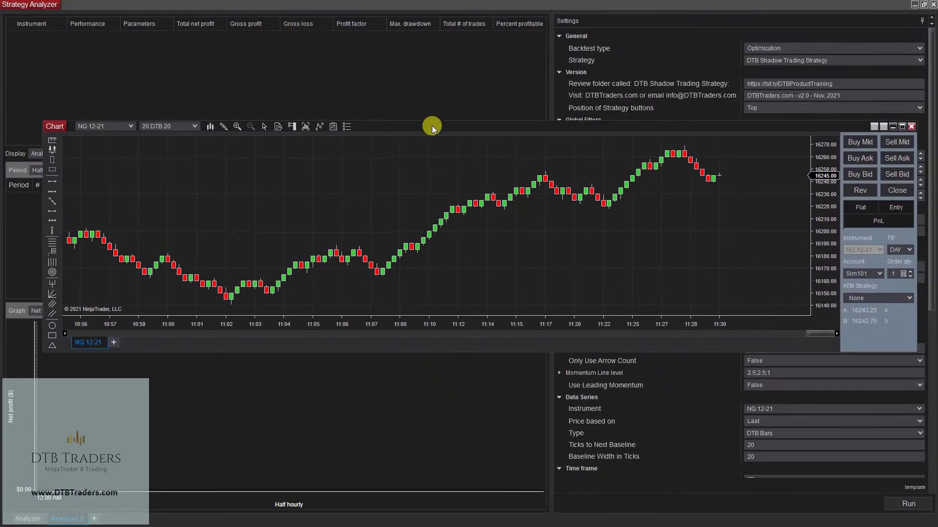
double_click(432, 125)
right_click(410, 87)
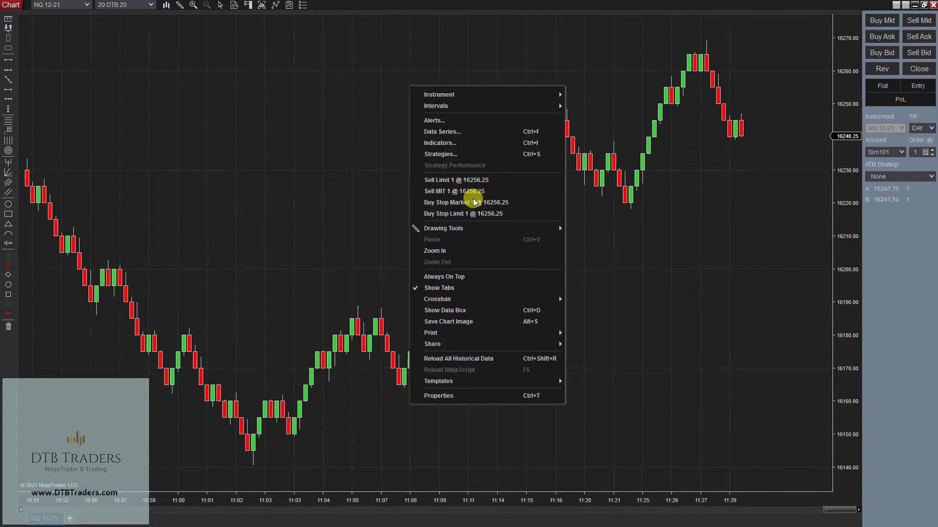
left_click(443, 143)
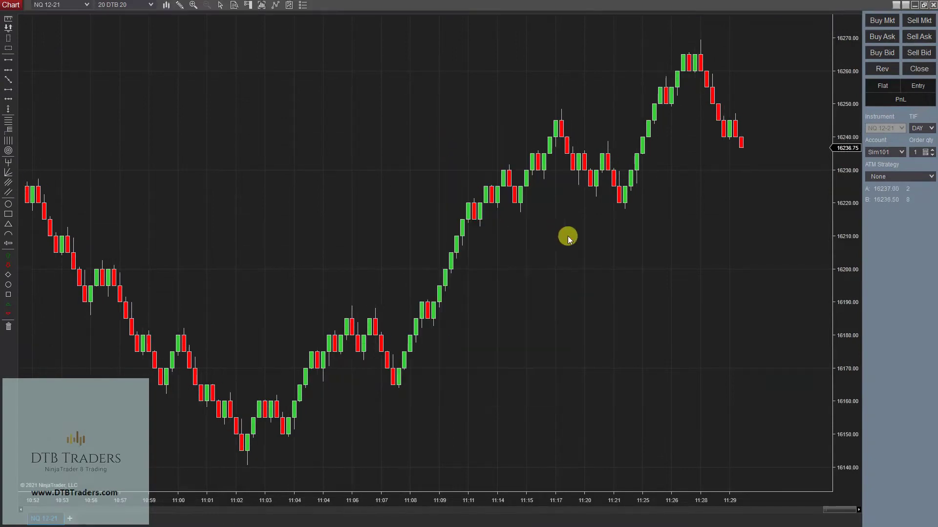
scroll(278, 238, "down", 20)
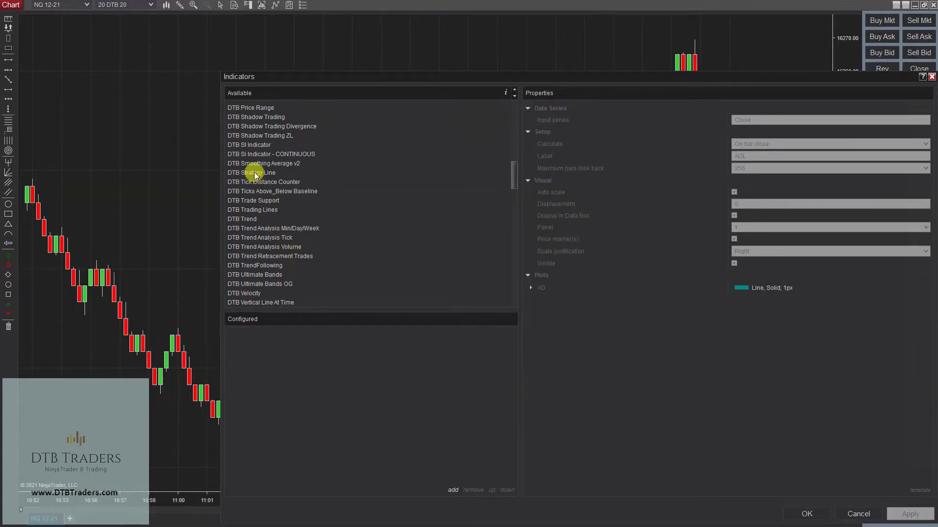
left_click(254, 118)
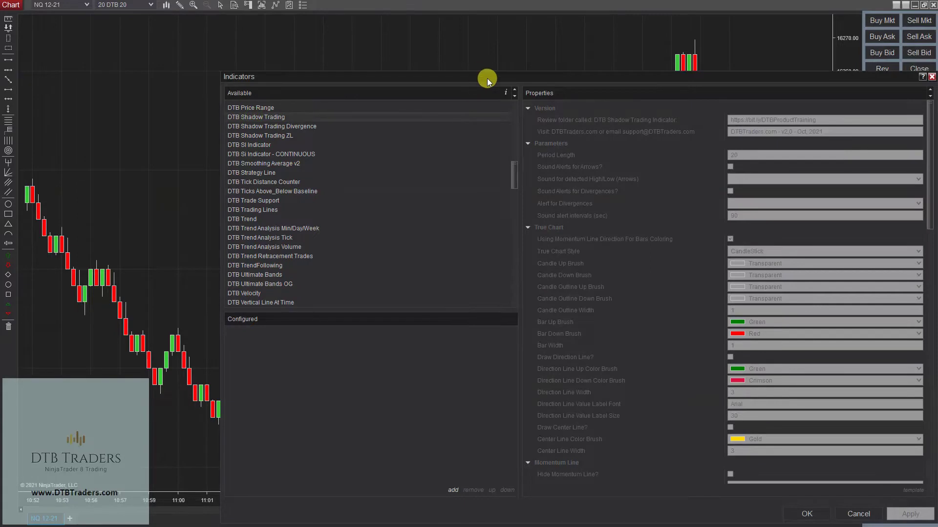
left_click_drag(485, 76, 387, 39)
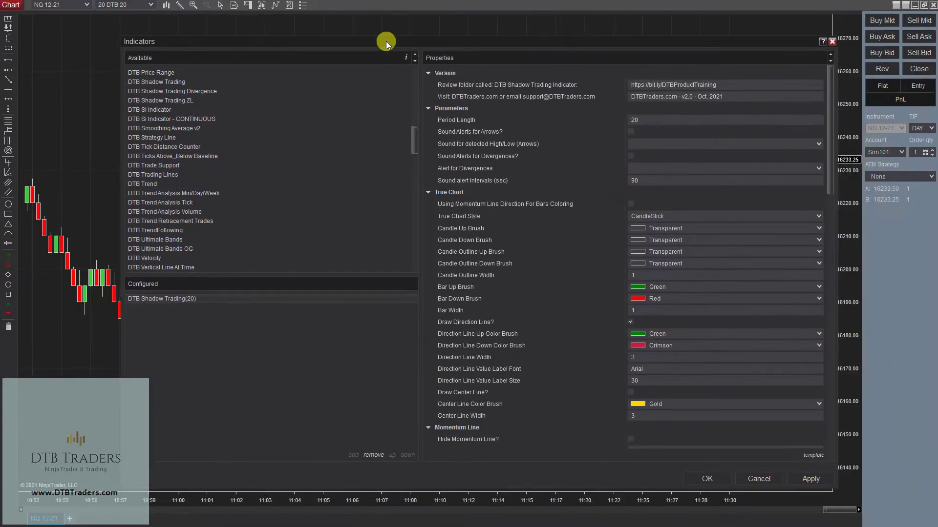
left_click(704, 478)
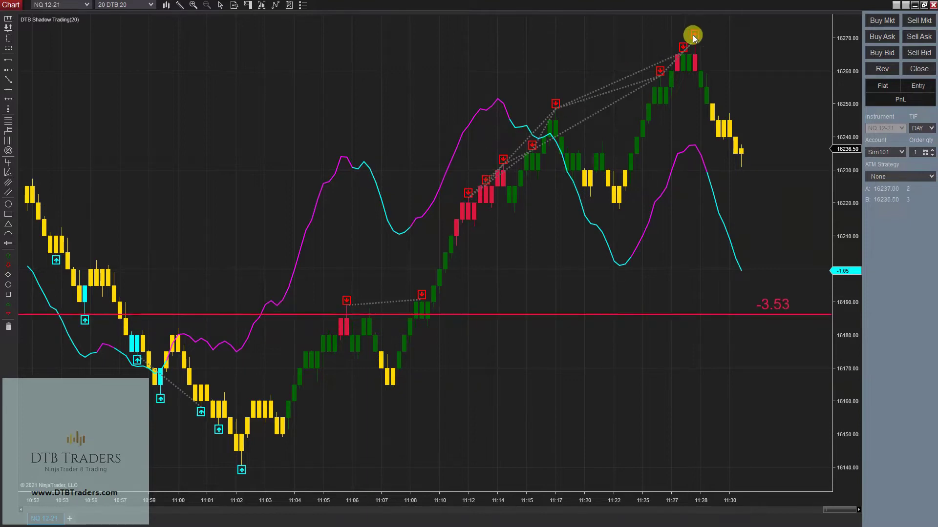
Step: Examine the indicator's arrows, divergence lines and momentum line on earlier bars of the chart
scroll(592, 335, "up", 10)
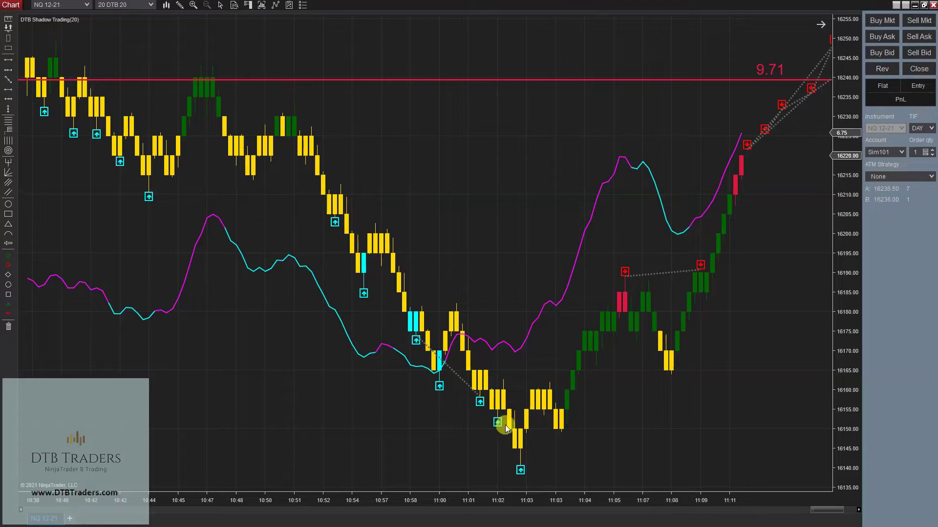
scroll(606, 369, "down", 6)
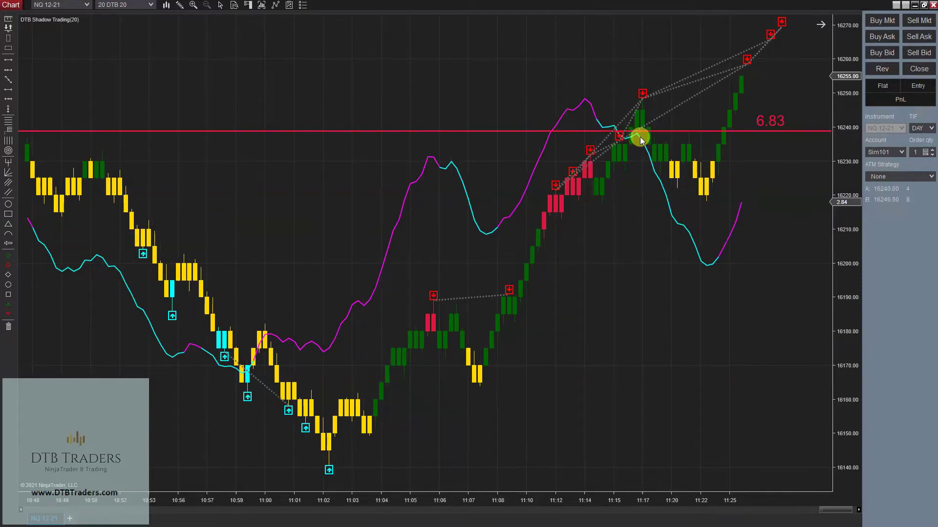
left_click(805, 510)
left_click_drag(827, 508, 452, 500)
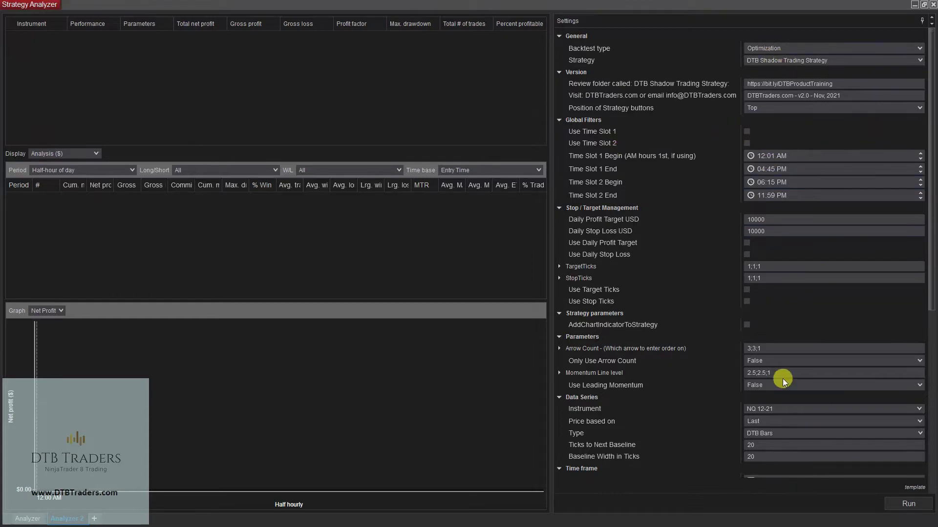
Step: Set the Arrow Count optimization range to a minimum of 1 and a maximum of 14
scroll(781, 379, "down", 3)
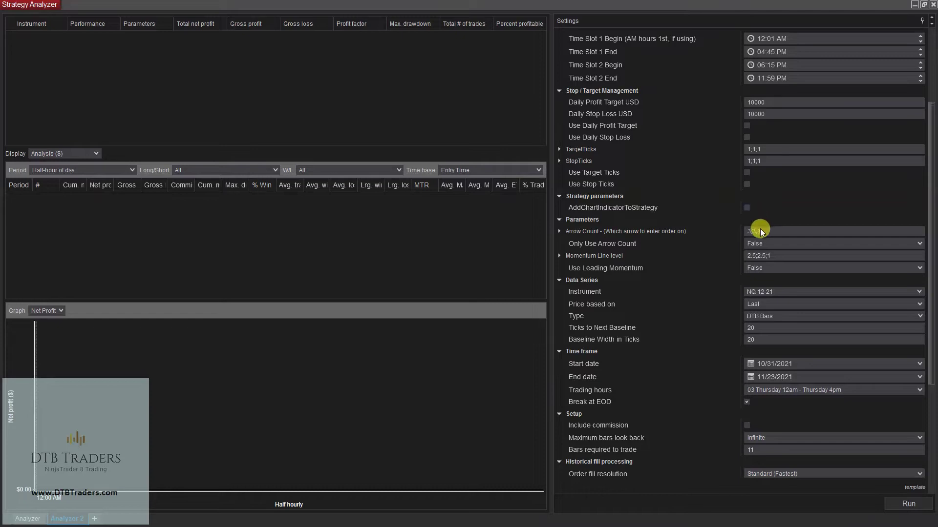
left_click(559, 234)
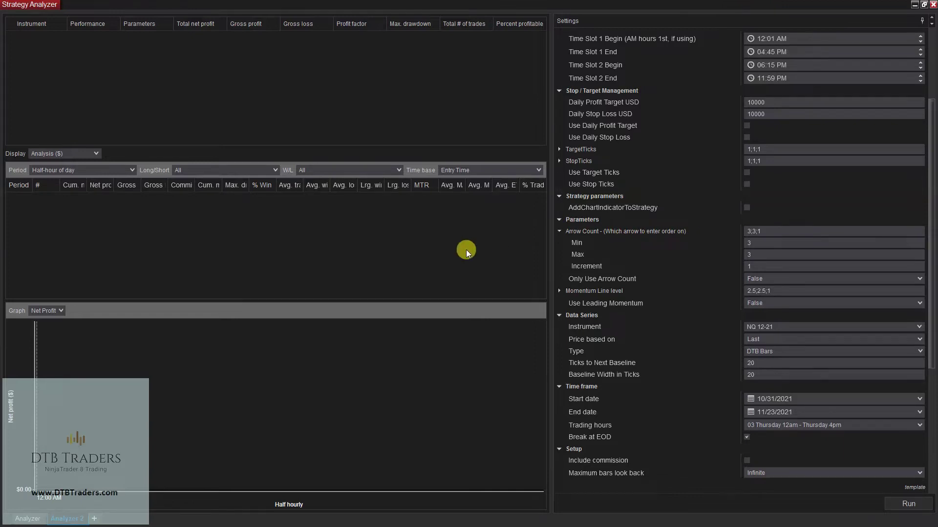
left_click(689, 243)
type("1")
key("Tab")
type("14")
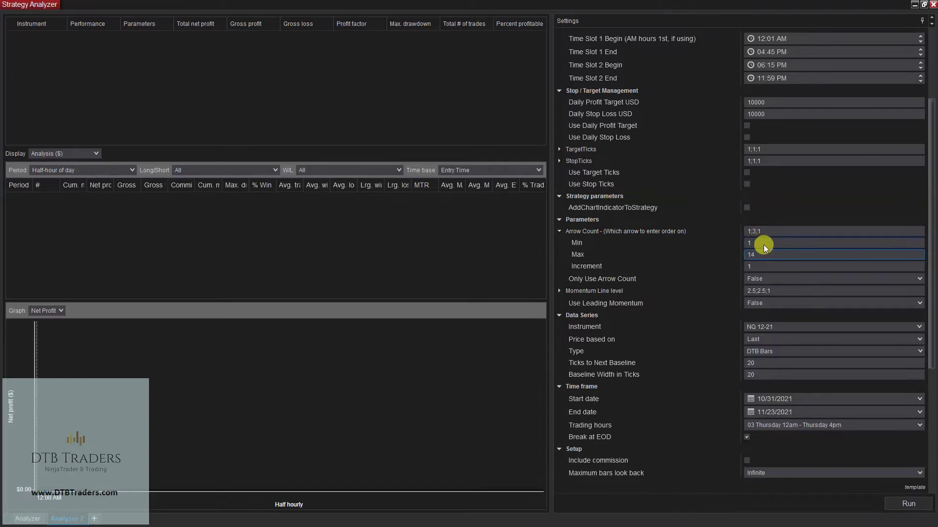
key("Return")
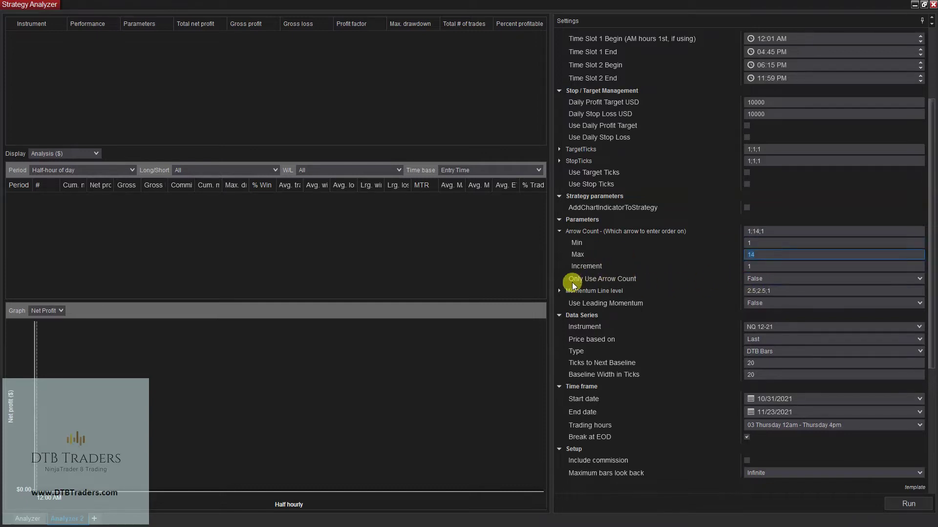
Step: Set Only Use Arrow Count to True and bring the NQ 12-21 chart into view over the analyzer
left_click(775, 281)
left_click(767, 292)
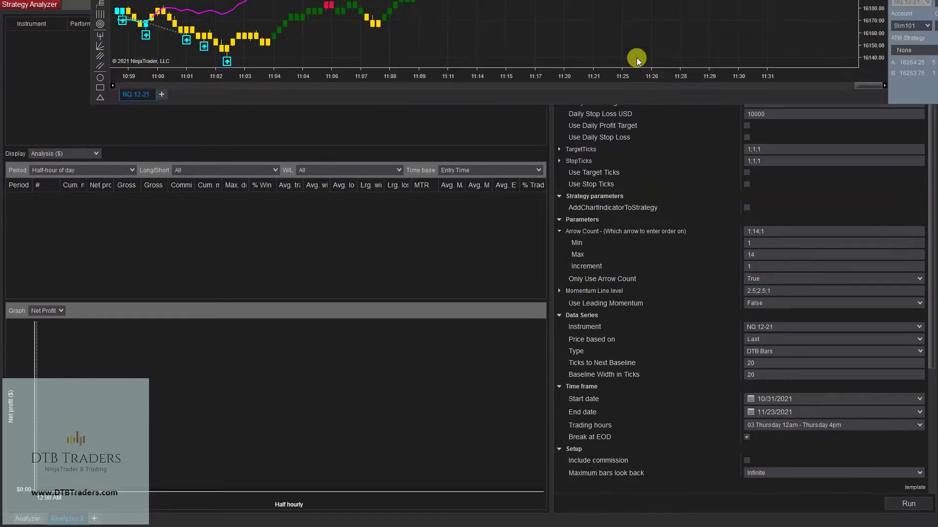
left_click_drag(636, 52, 626, 81)
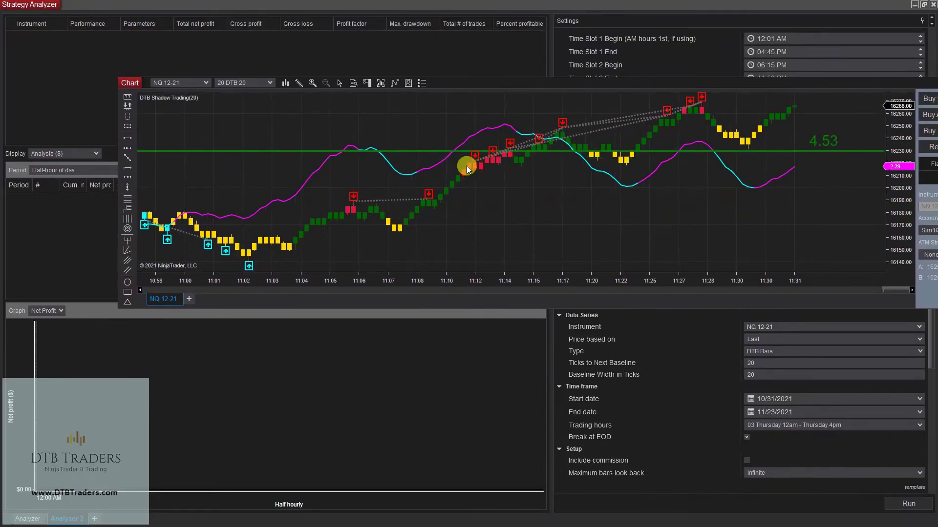
Step: Return to the Strategy Analyzer, set Trading hours to <Use instrument settings> and include commission
key("alt+Tab")
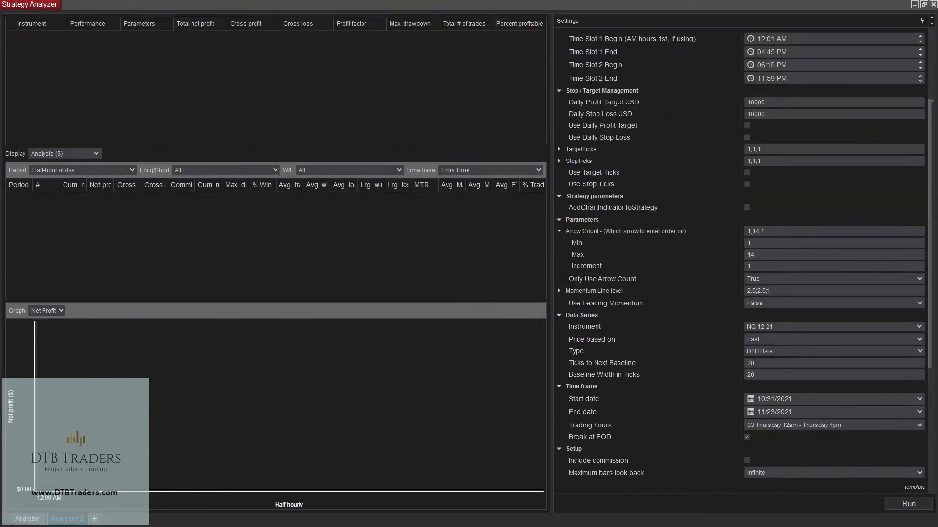
scroll(770, 318, "down", 5)
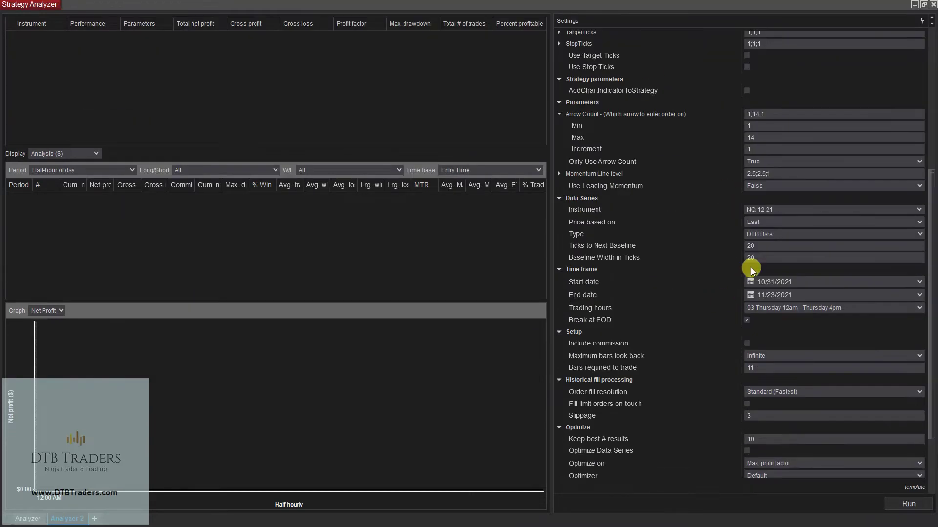
left_click(920, 309)
scroll(805, 132, "up", 5)
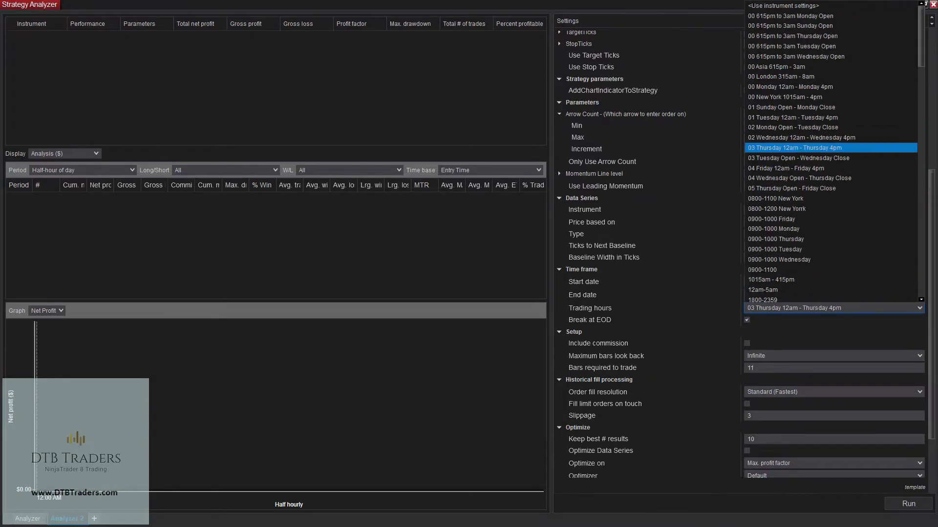
left_click(776, 5)
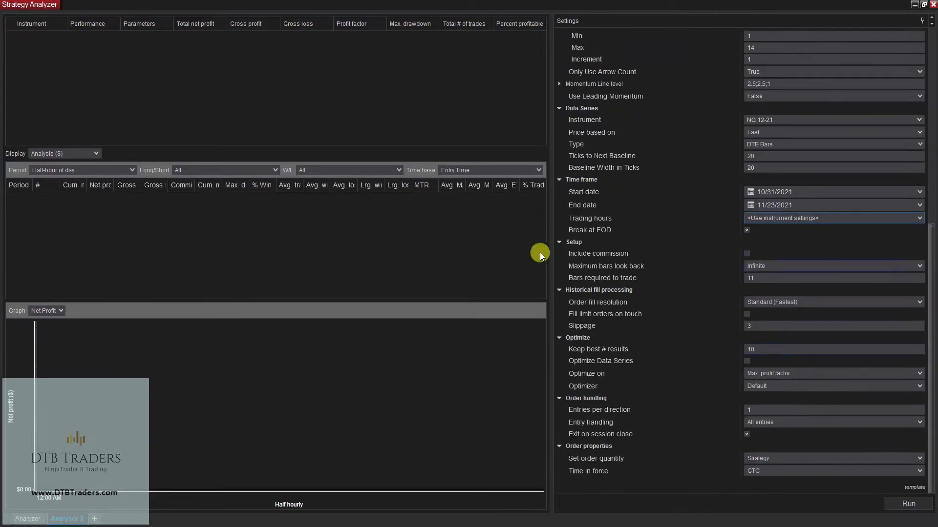
left_click(747, 254)
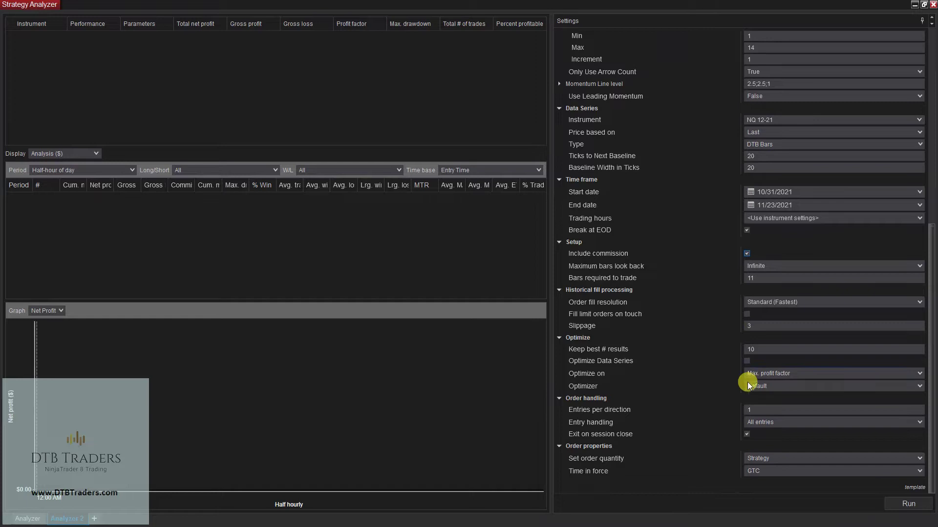
Step: Set the optimization to rank by Max. net profit and run it
left_click(780, 375)
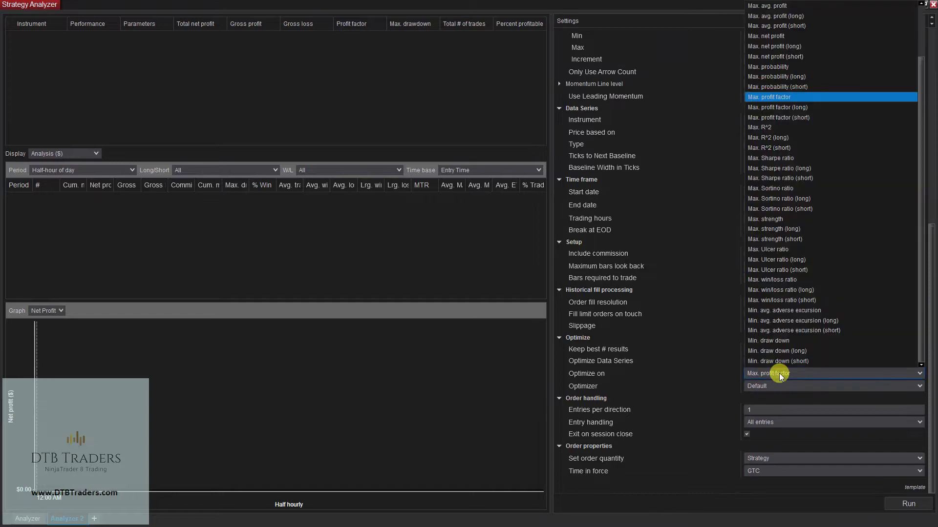
left_click(765, 39)
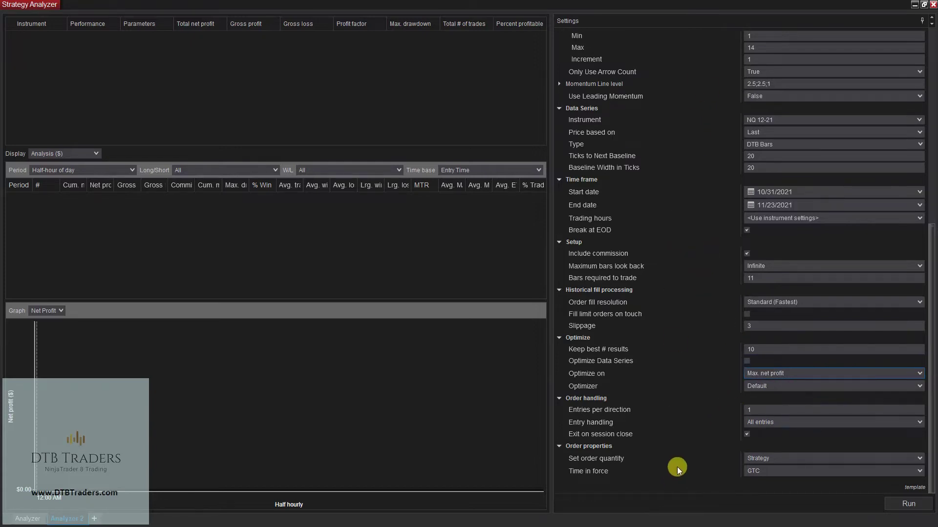
left_click(909, 504)
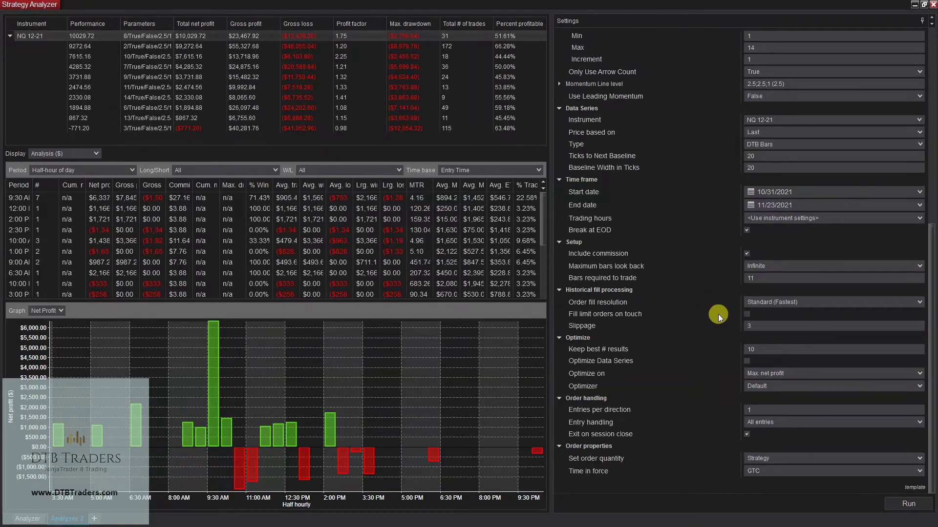
Step: Display the best result as a chart and inspect the buy entry on the bar at 10:10:04
left_click(84, 154)
left_click(51, 185)
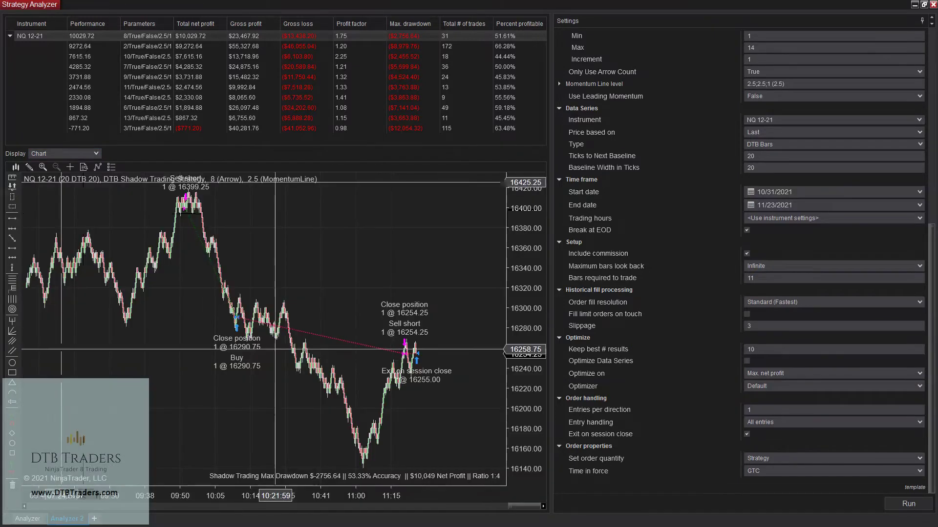
left_click_drag(469, 503, 381, 504)
scroll(314, 390, "up", 10)
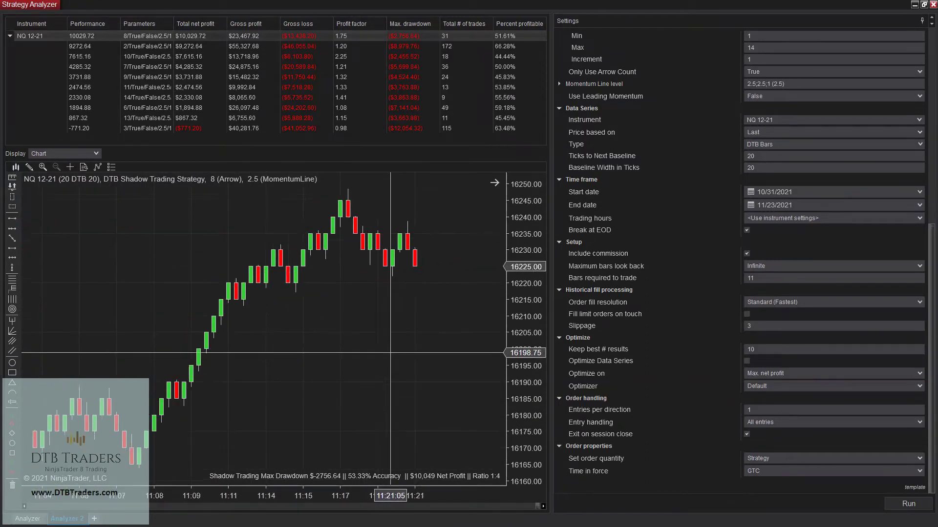
scroll(444, 345, "up", 10)
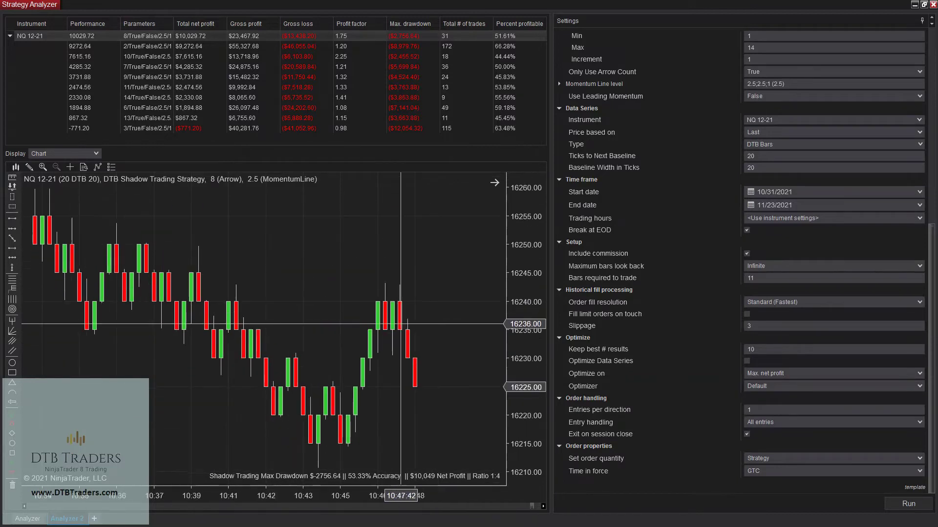
scroll(324, 323, "up", 10)
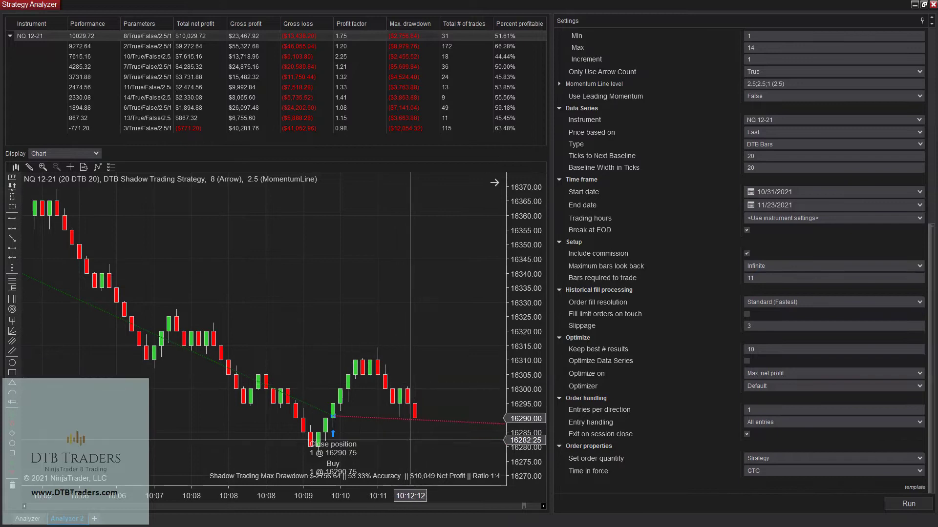
left_click_drag(446, 498, 182, 497)
scroll(203, 328, "up", 3)
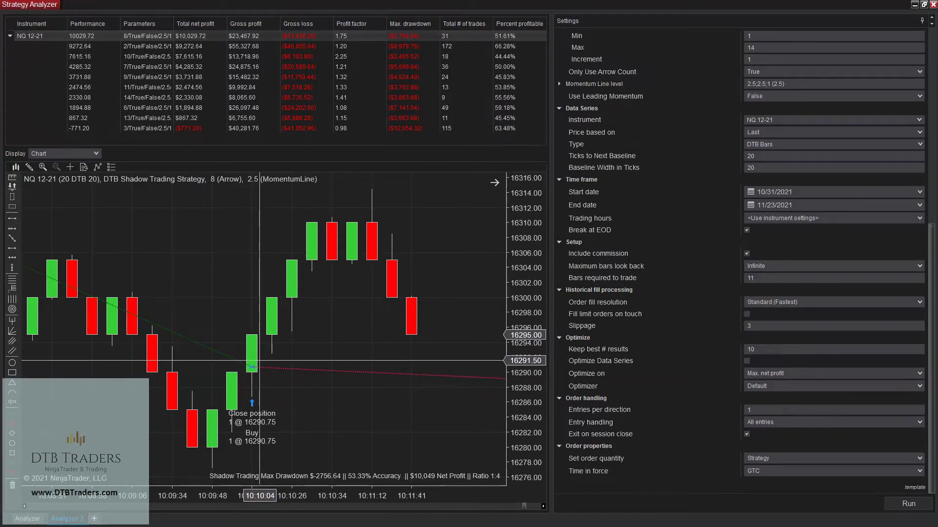
middle_click(259, 367)
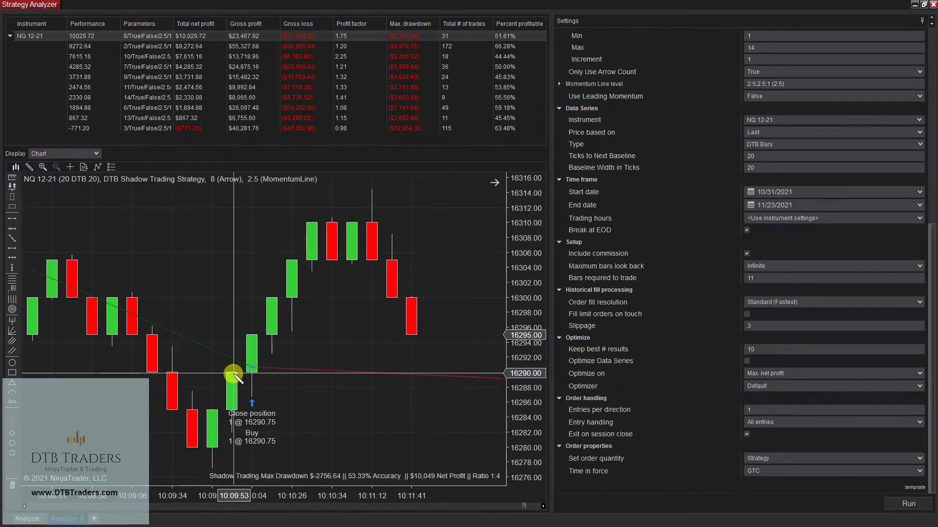
Step: Draw a short line at the entry bar's open and measure with the ruler from there to the fill price
left_click_drag(233, 374, 264, 373)
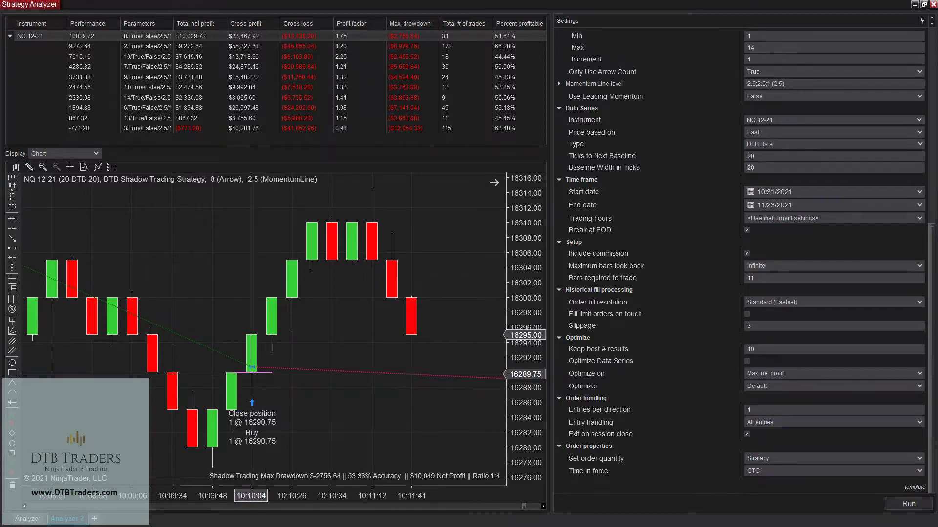
left_click(12, 179)
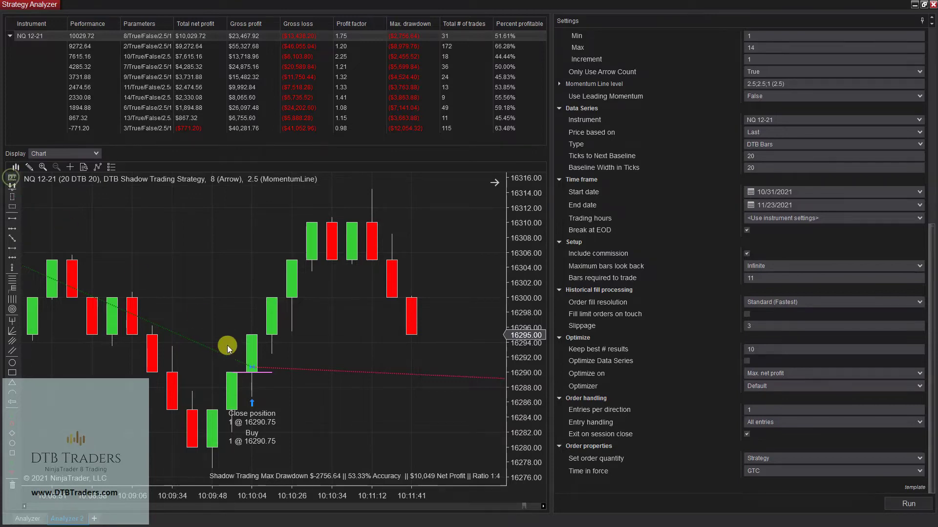
left_click(251, 373)
left_click(252, 305)
left_click(183, 293)
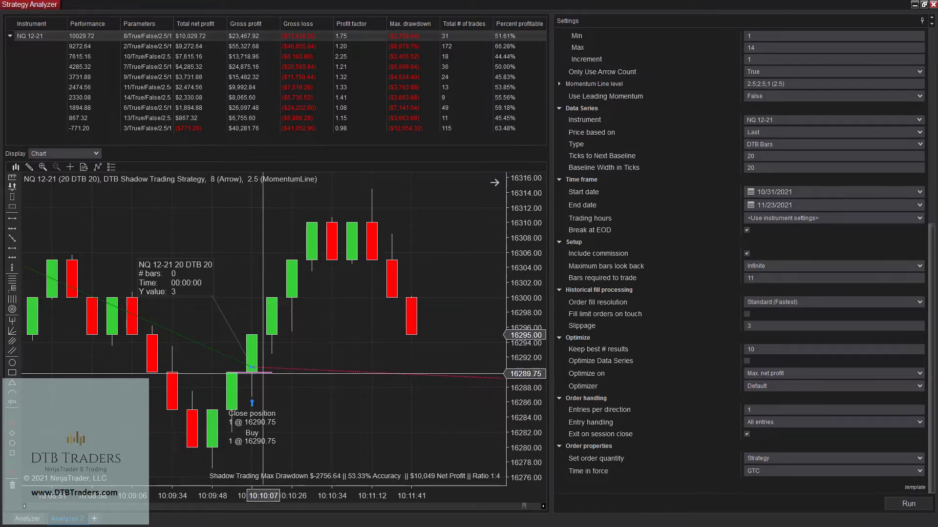
Step: Compare the entry bar's price data and fill with the Slippage setting
left_click(766, 327)
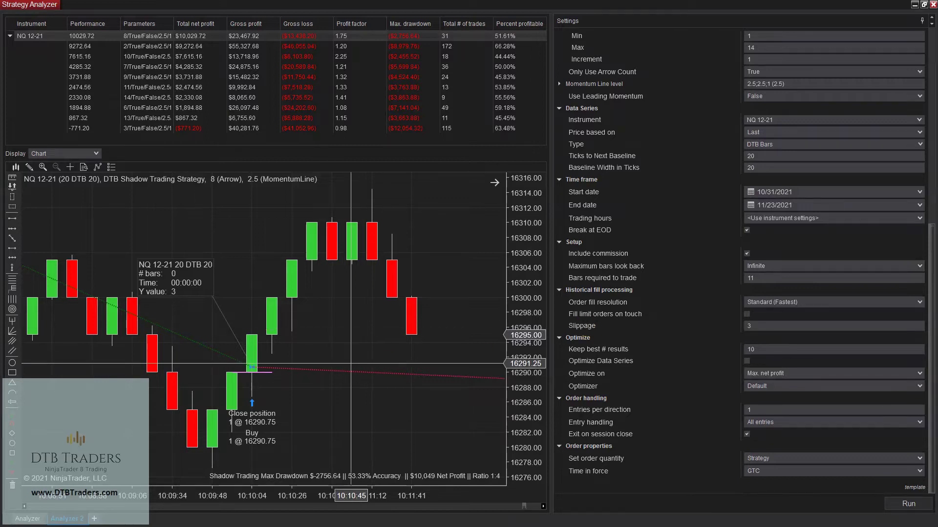
scroll(332, 381, "up", 6)
scroll(331, 381, "down", 6)
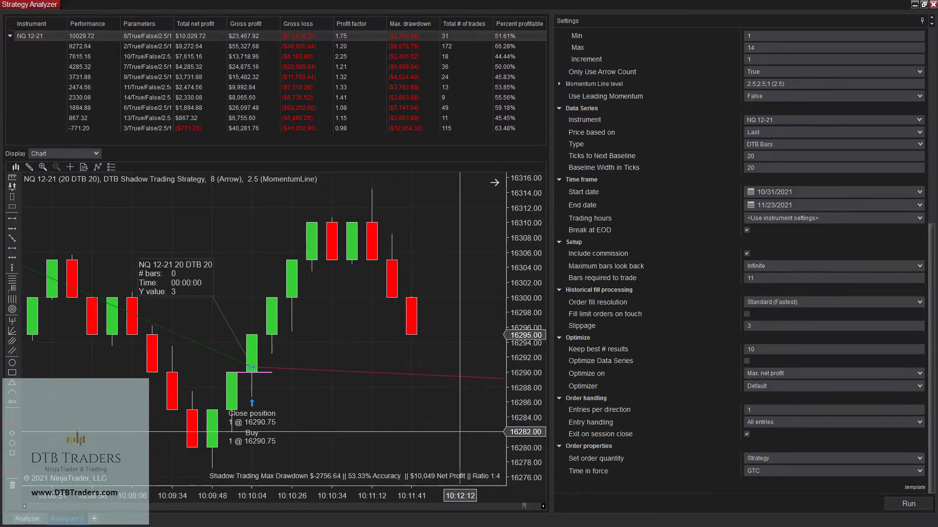
middle_click(246, 365)
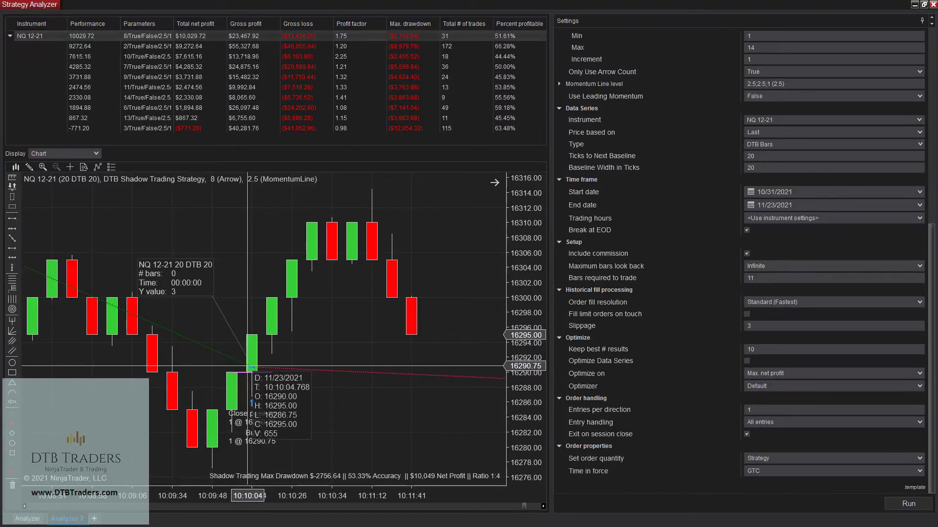
left_click_drag(269, 508, 314, 495)
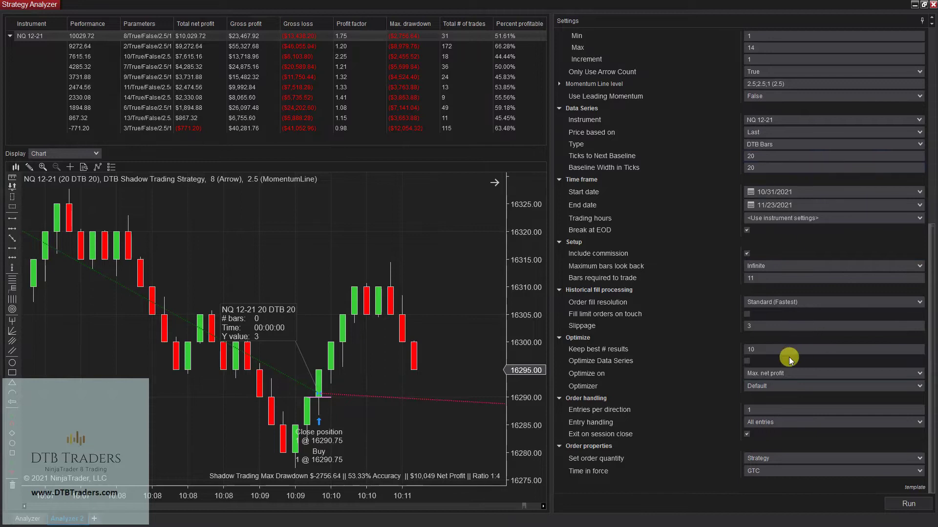
Step: Review the strategy's parameter settings and switch the results display back to Analysis
scroll(794, 259, "up", 3)
scroll(796, 238, "down", 1)
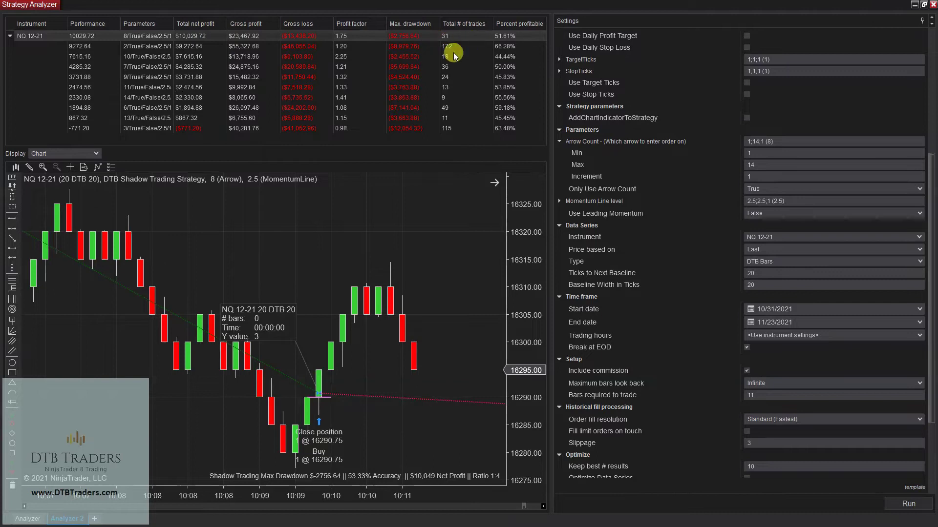
left_click(97, 155)
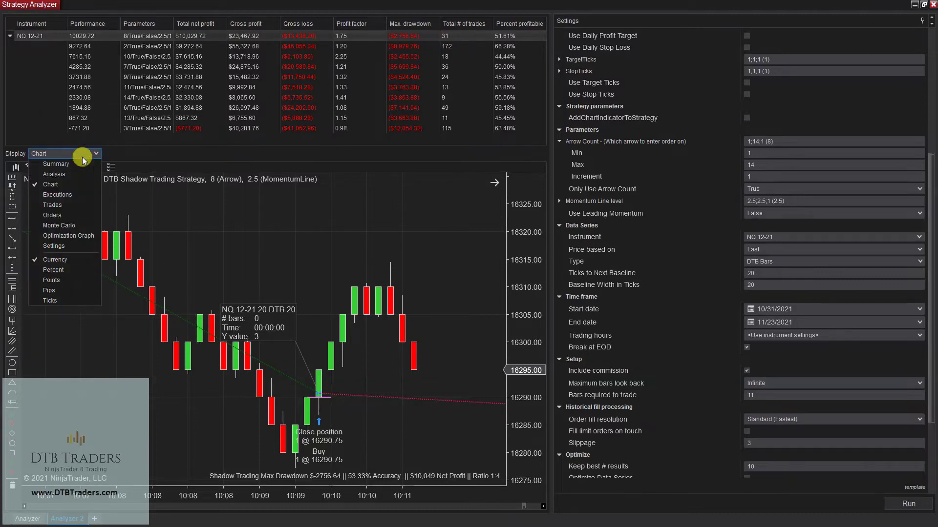
left_click(61, 173)
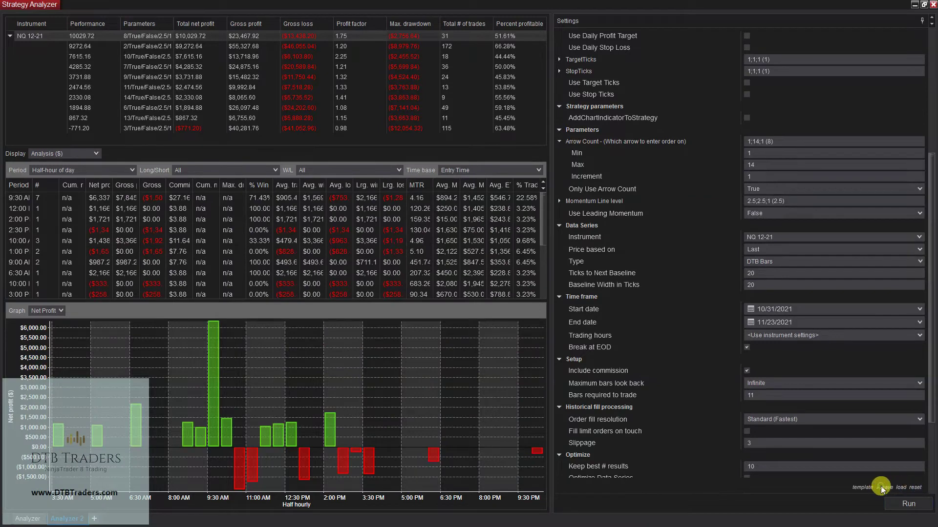
Step: Save the strategy settings as a template named "8 arrow"
left_click(887, 488)
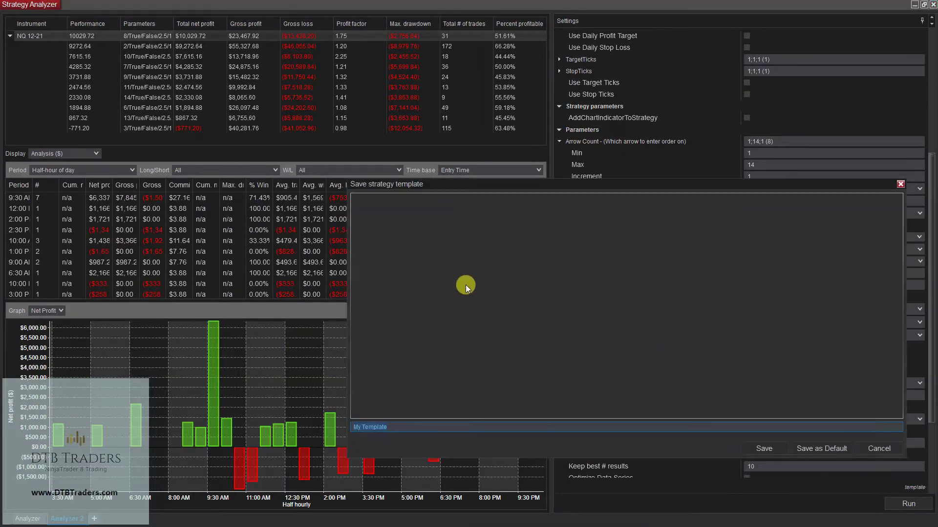
type("8")
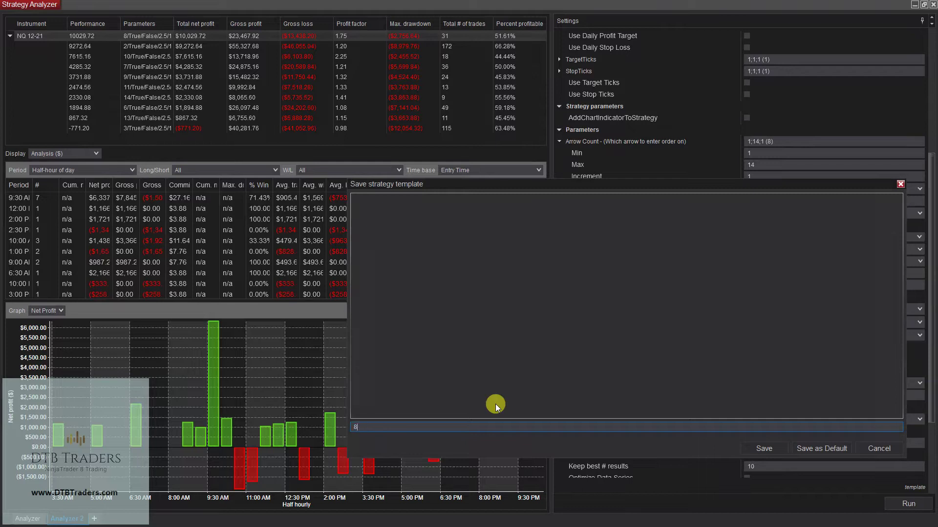
type(" arrow")
key("Return")
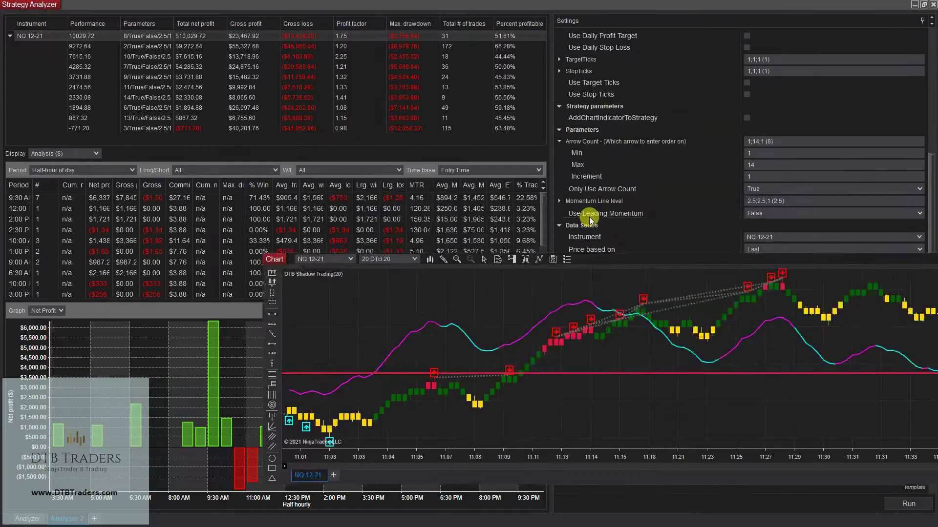
Step: Maximize the NQ 12-21 chart and remove the DTB Shadow Trading indicator from it
left_click_drag(623, 225, 462, 82)
double_click(462, 82)
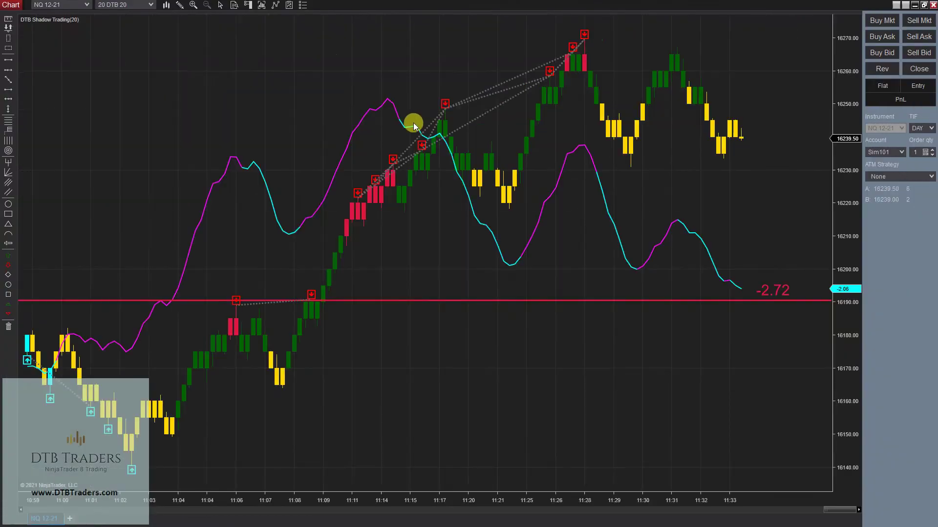
right_click(416, 127)
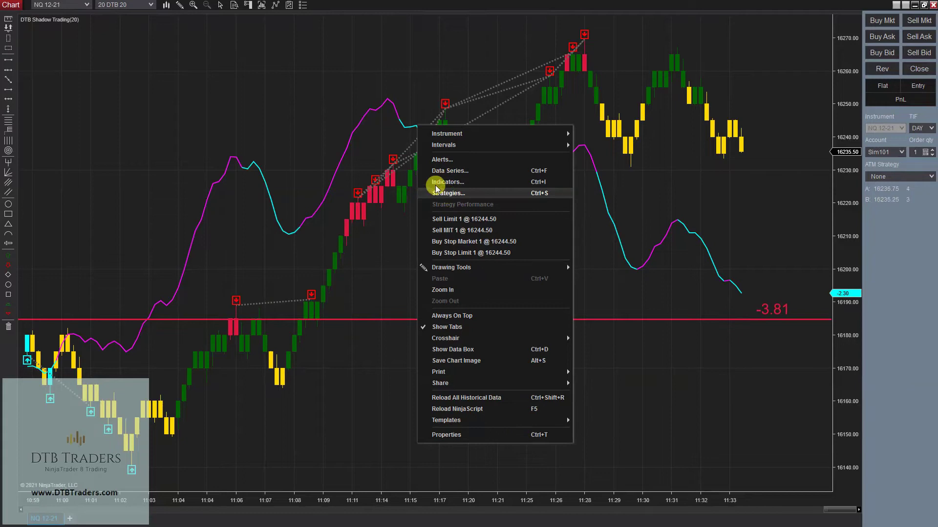
left_click(451, 181)
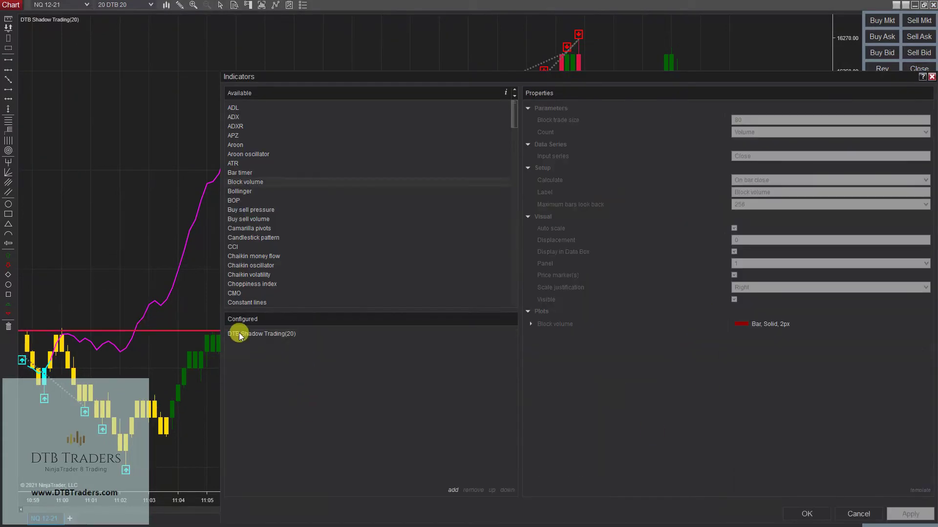
left_click(239, 333)
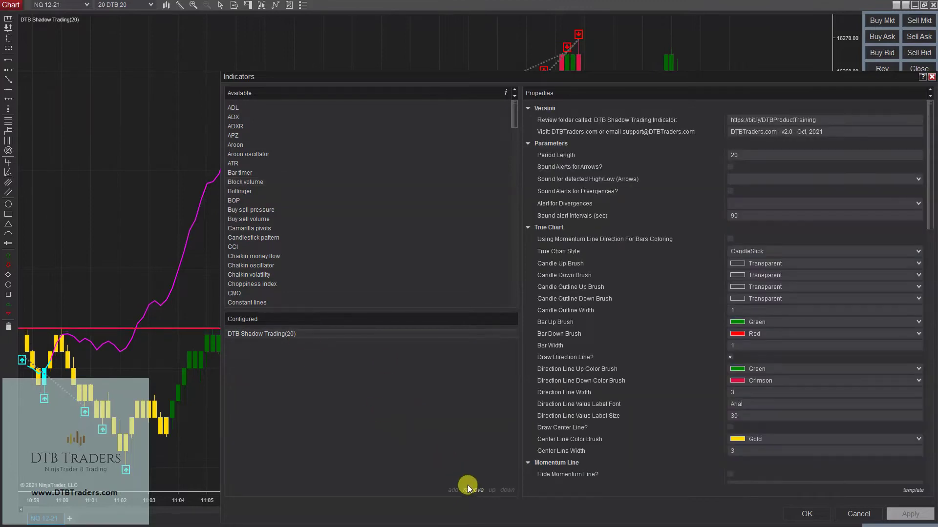
left_click(467, 489)
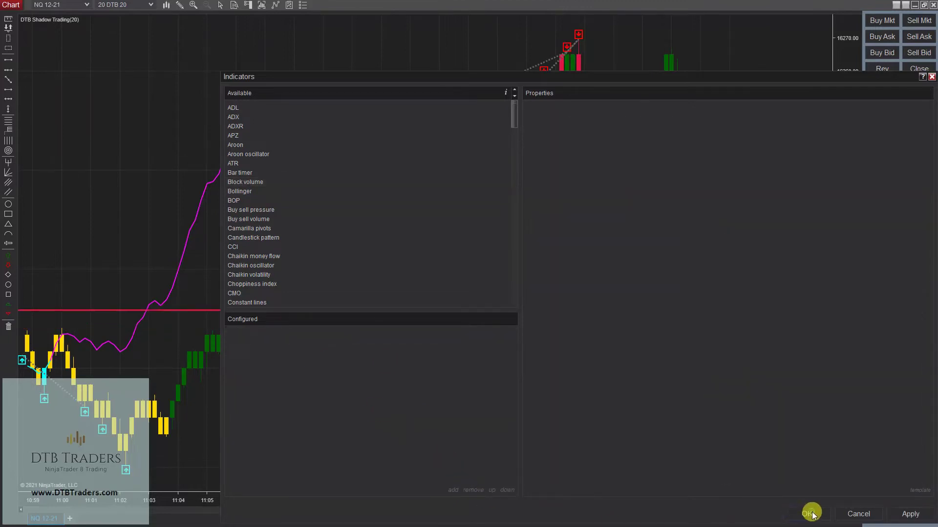
left_click(808, 512)
Step: Set the NQ 12-21 chart's data series to load data based on a custom range
right_click(290, 32)
left_click(329, 76)
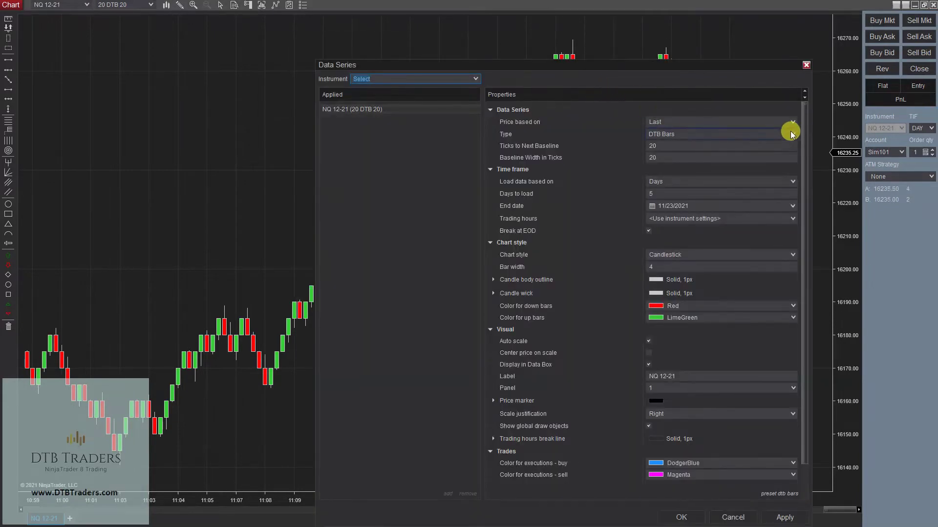
left_click(794, 136)
left_click(793, 135)
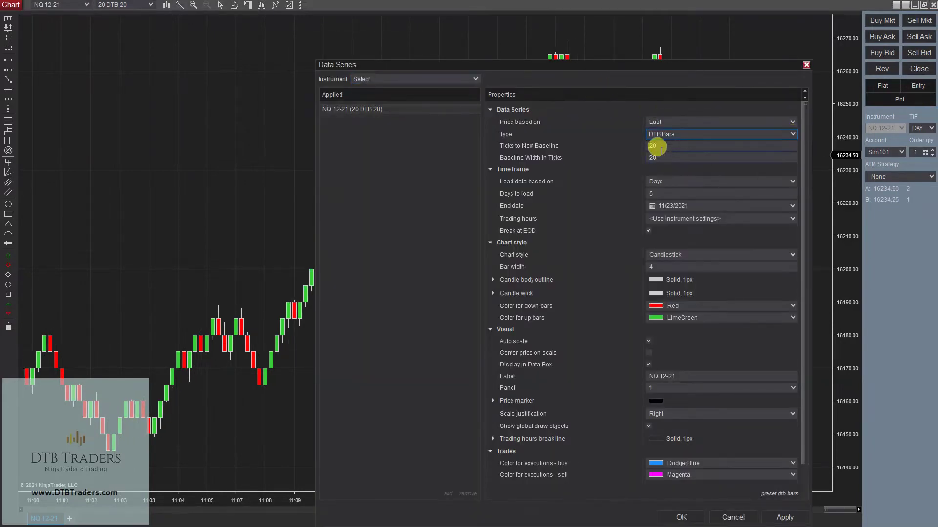
left_click(782, 184)
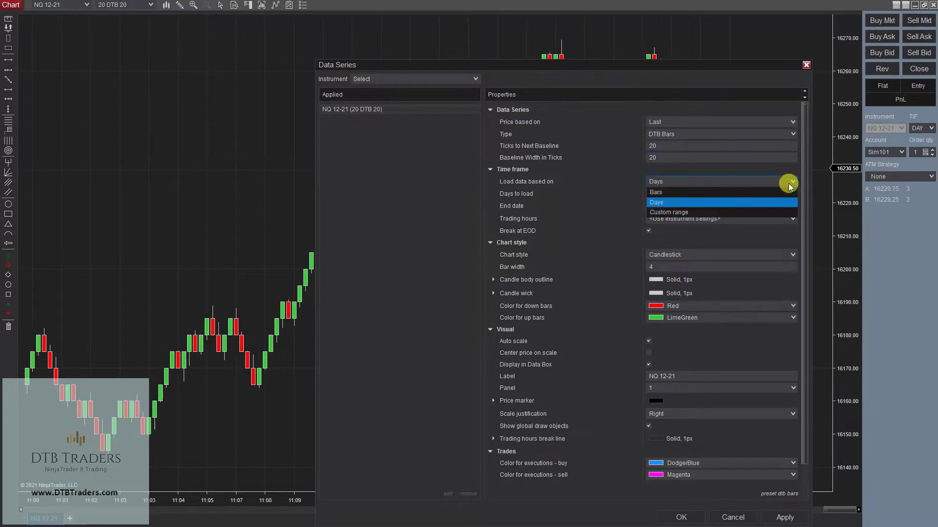
left_click(681, 213)
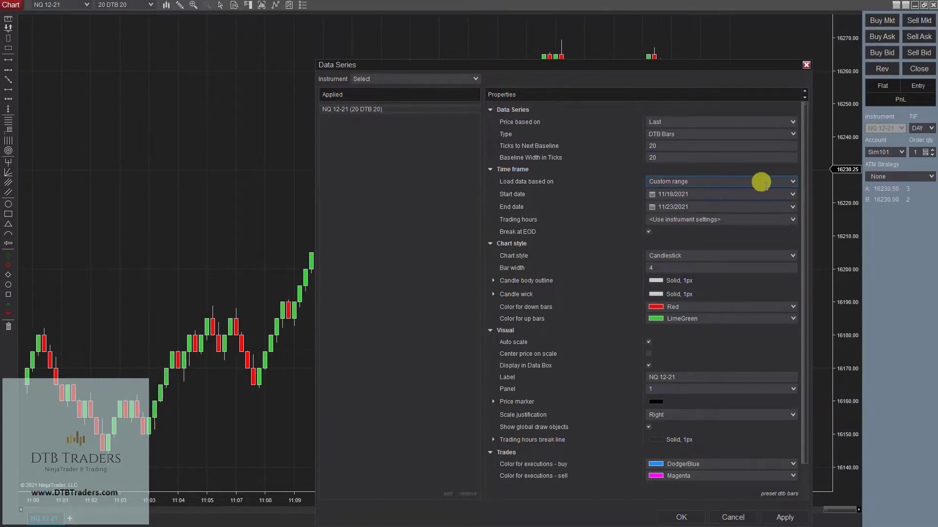
Step: Set the custom range's start date to 10/31/2021 and apply the data series settings
left_click(793, 196)
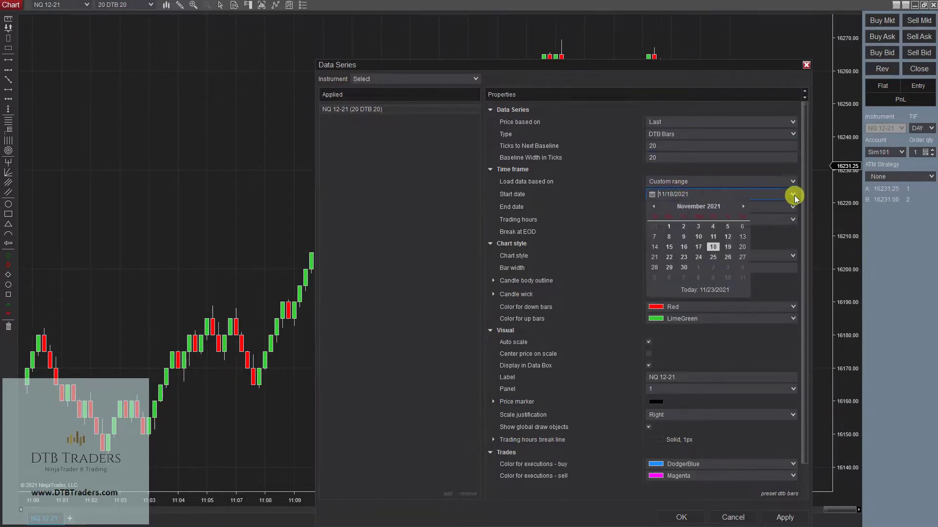
left_click(654, 227)
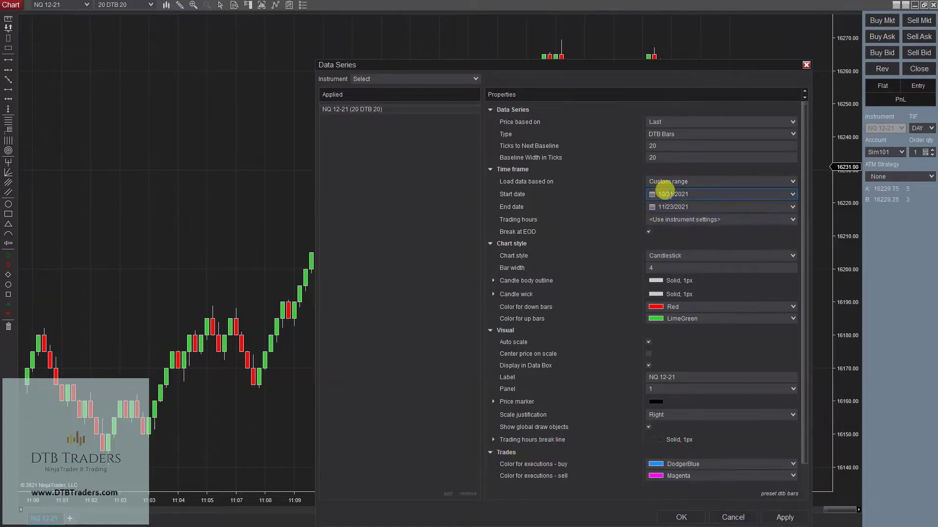
left_click_drag(673, 66, 615, 30)
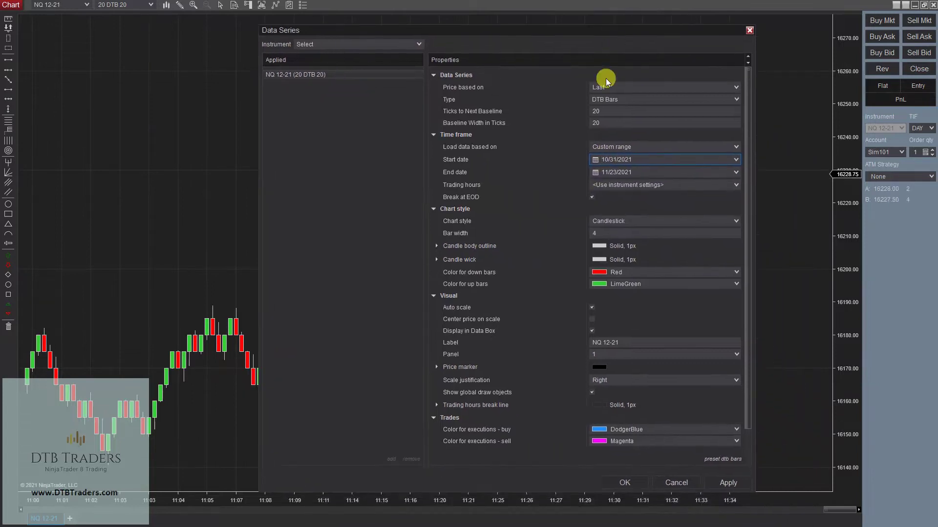
left_click(725, 483)
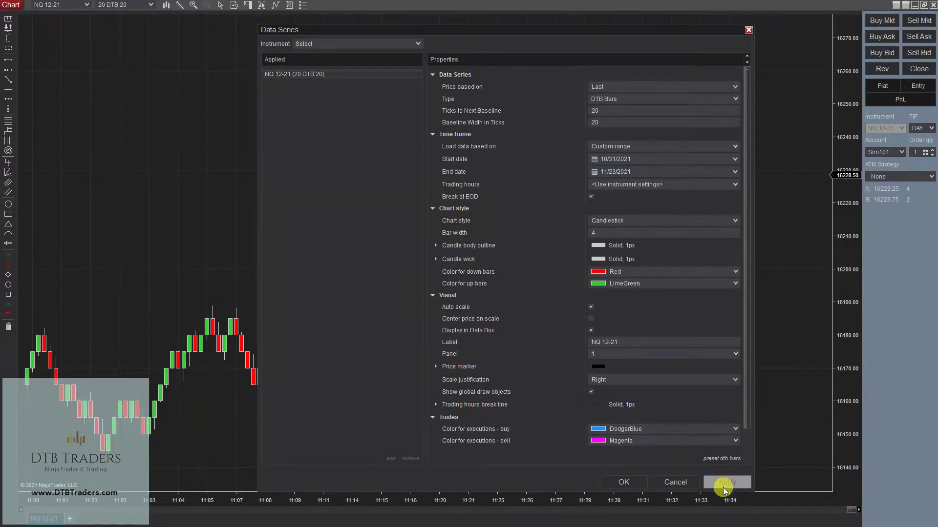
left_click(624, 482)
Step: Recheck the chart's data series settings for the custom date range
right_click(298, 74)
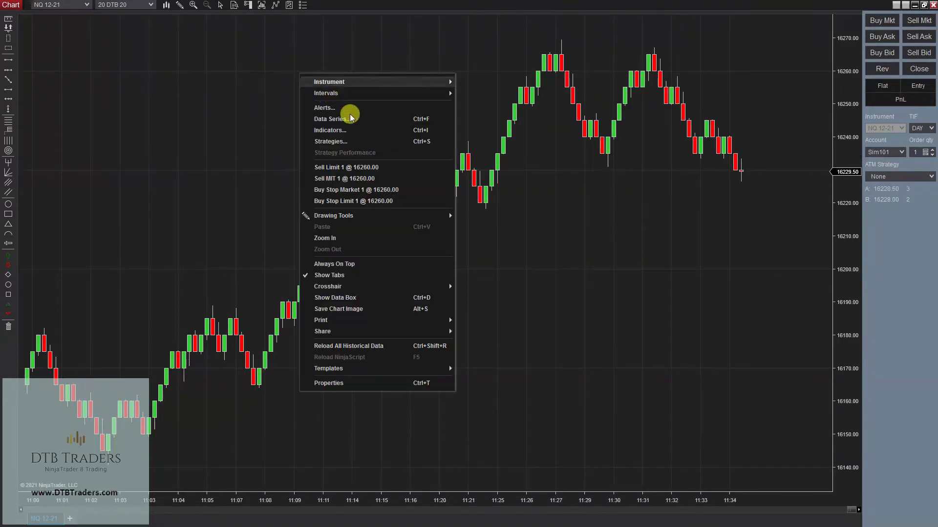
left_click(351, 118)
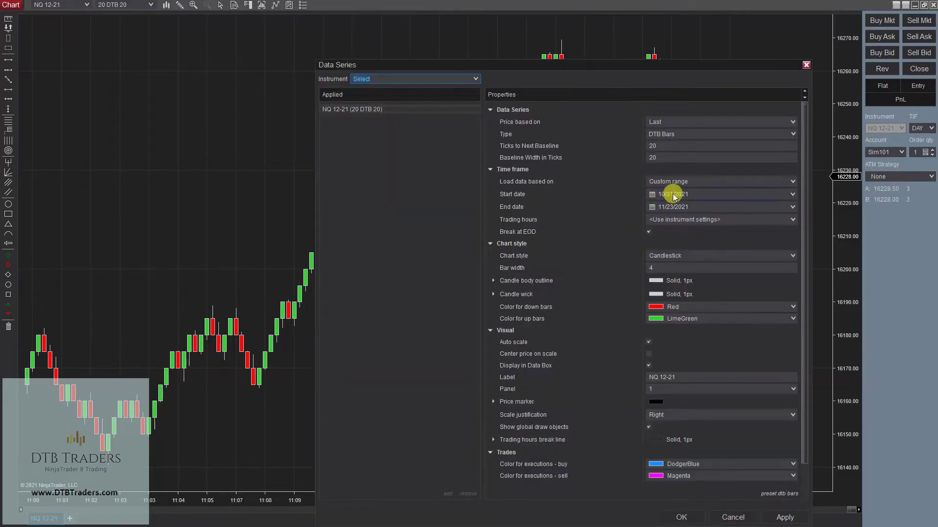
left_click(682, 517)
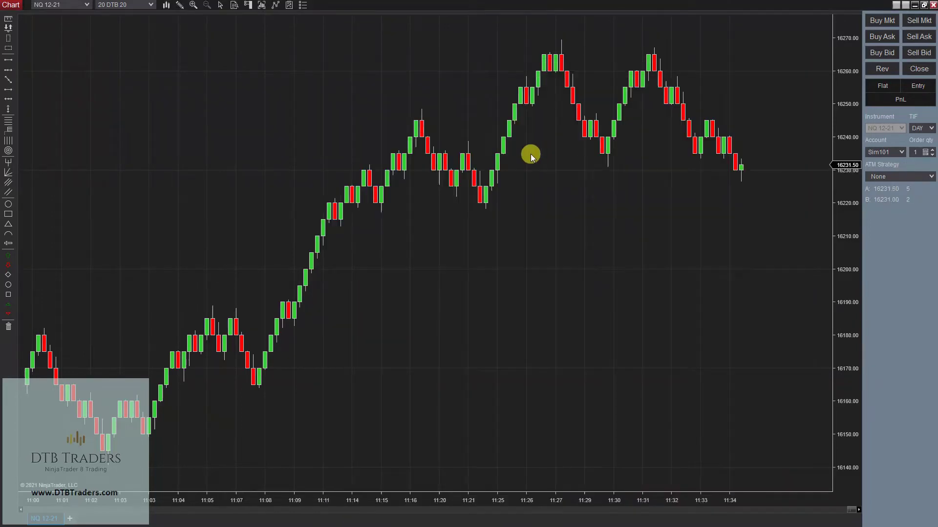
Step: Add the DTB Shadow Trading Strategy to the NQ 12-21 chart's configured strategies
right_click(347, 88)
left_click(383, 158)
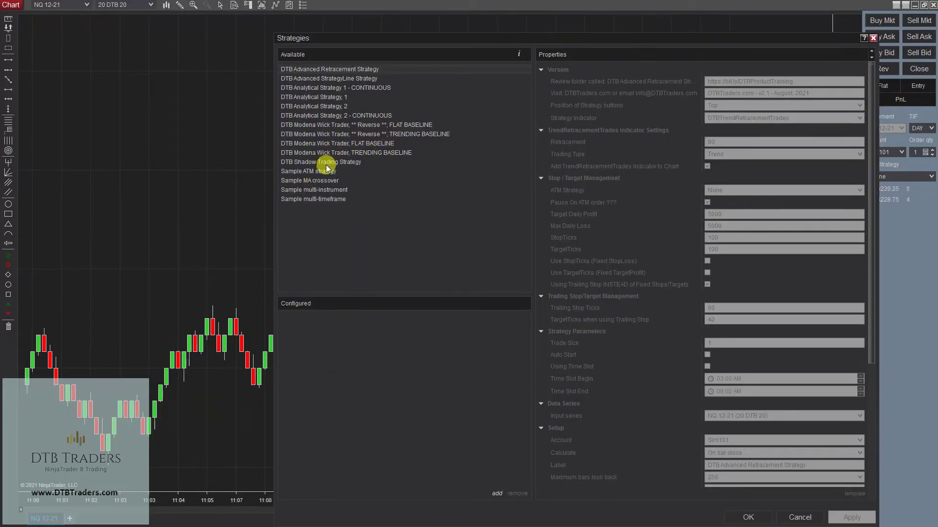
double_click(323, 163)
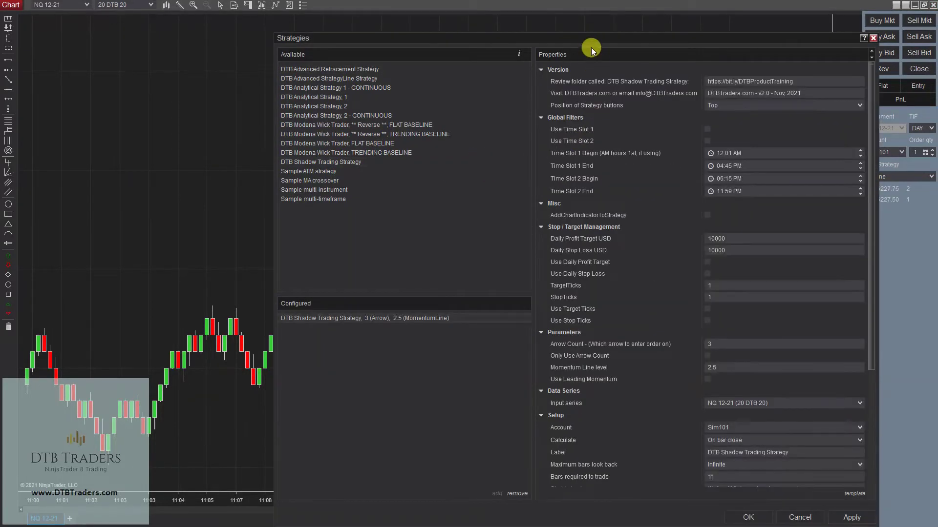
left_click_drag(592, 43, 470, 15)
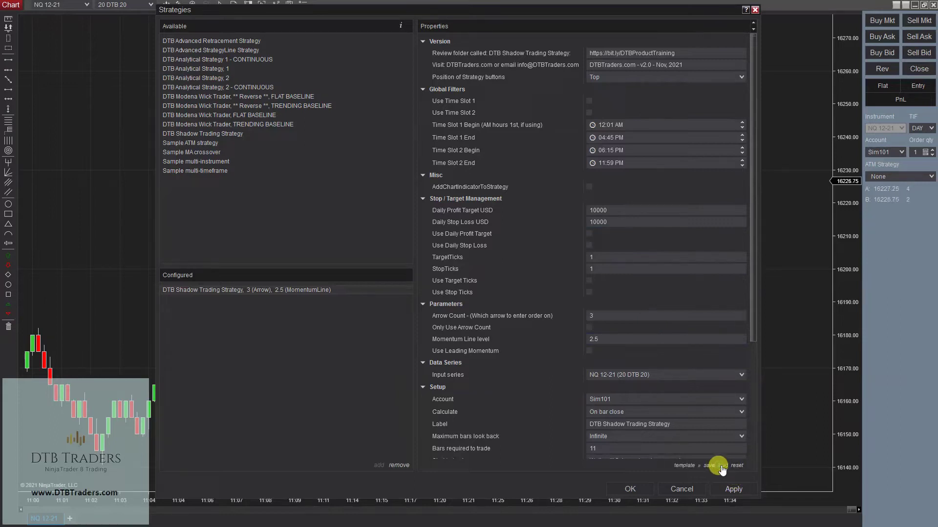
Step: Load the "8 arrows" template into the DTB Shadow Trading Strategy and review its parameter, setup and order settings
left_click(722, 467)
left_click(358, 187)
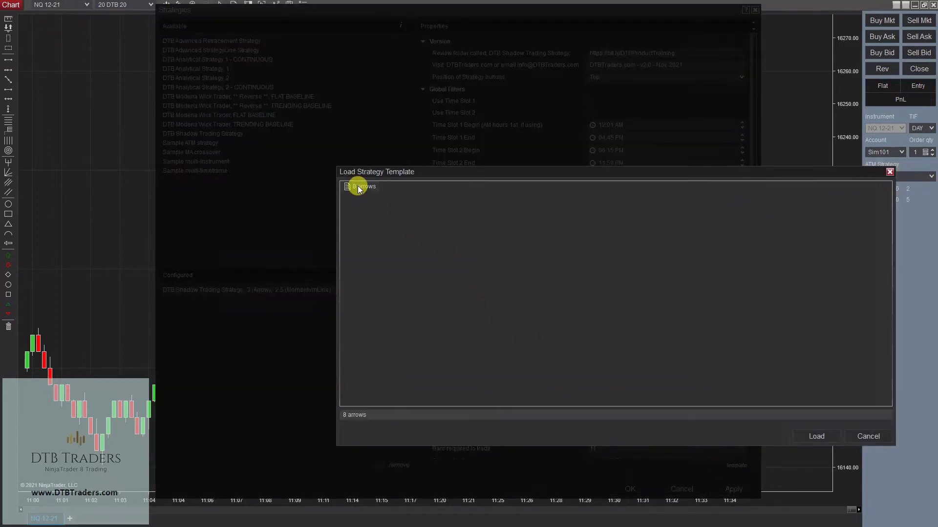
left_click(811, 437)
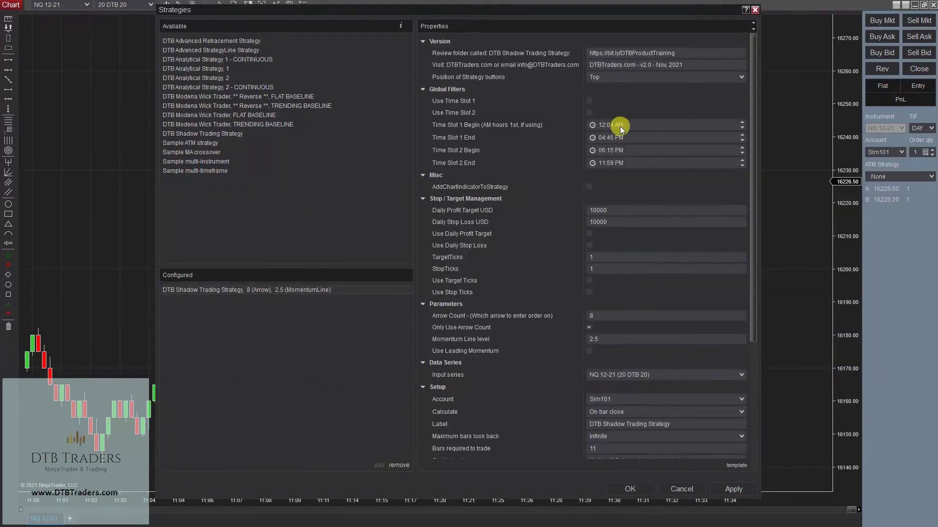
scroll(608, 243, "down", 3)
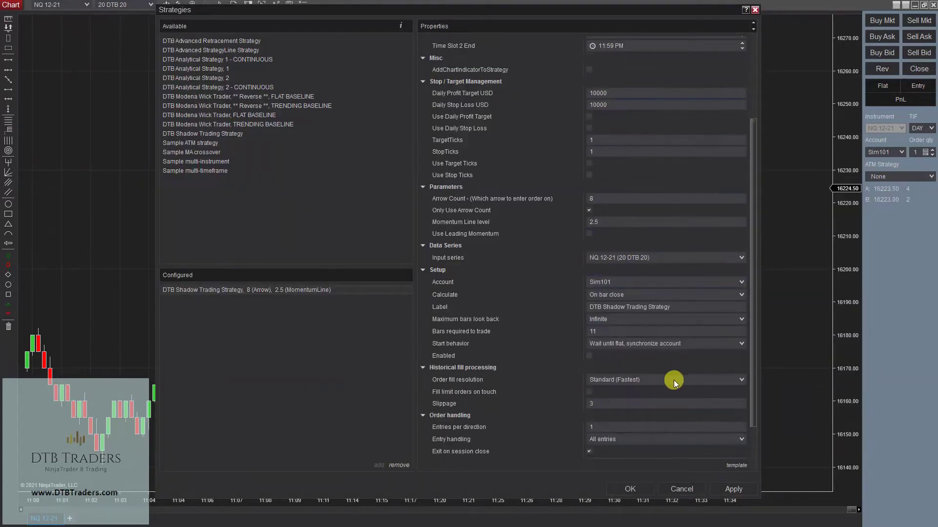
scroll(674, 379, "up", 3)
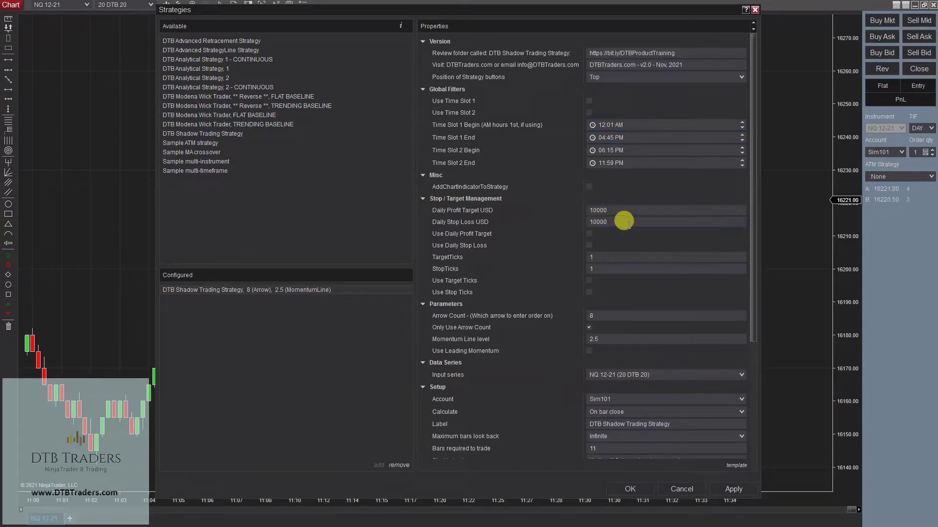
scroll(635, 293, "down", 5)
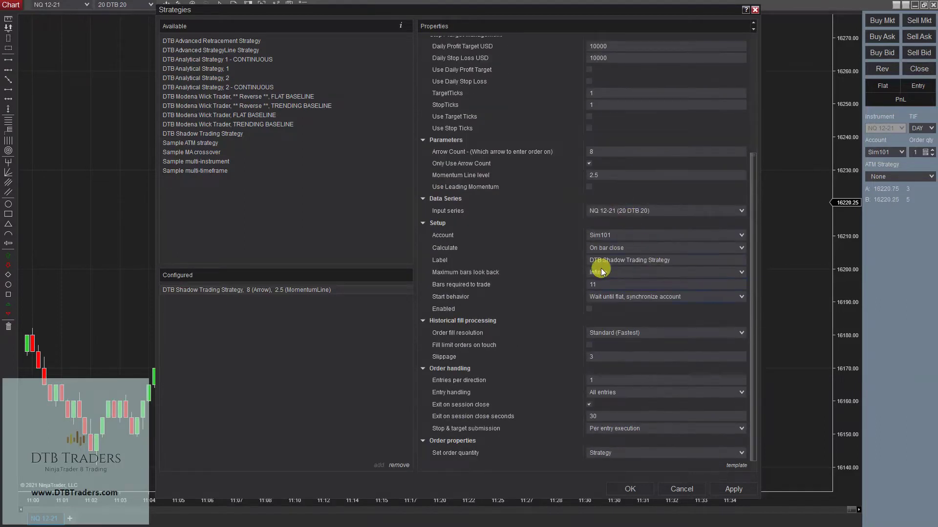
Step: Enable the configured DTB Shadow Trading Strategy and apply it to the NQ 12-21 chart
left_click(591, 308)
left_click(732, 490)
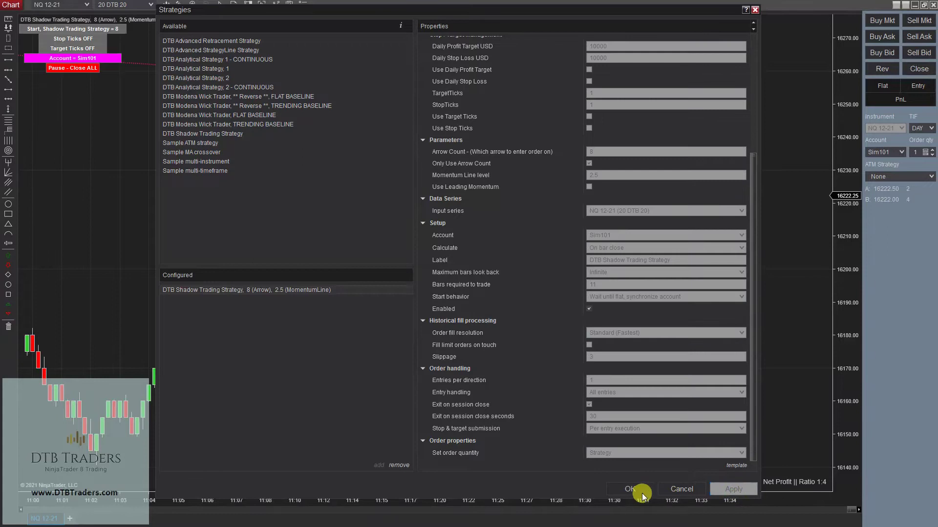
left_click(637, 492)
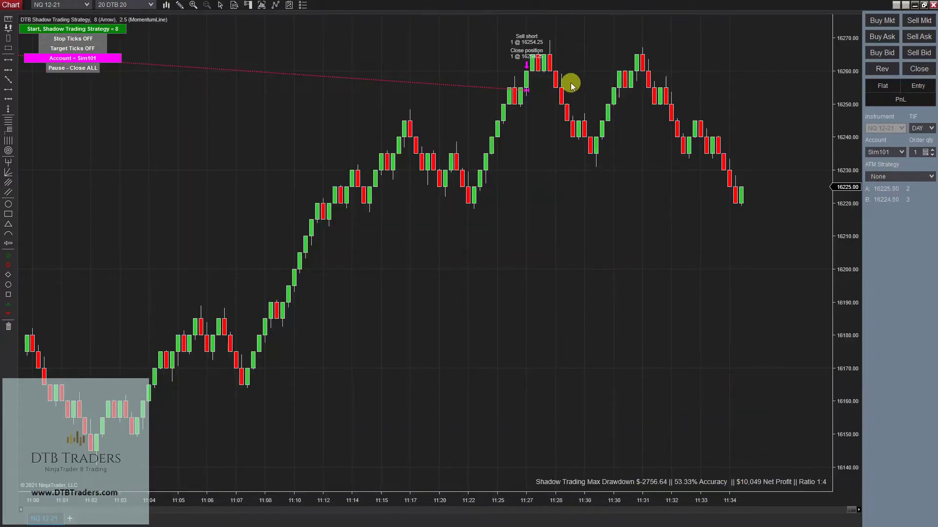
Step: Compare the strategy performance and trades on the chart with the optimization results in the Strategy Analyzer
left_click_drag(508, 499, 787, 46)
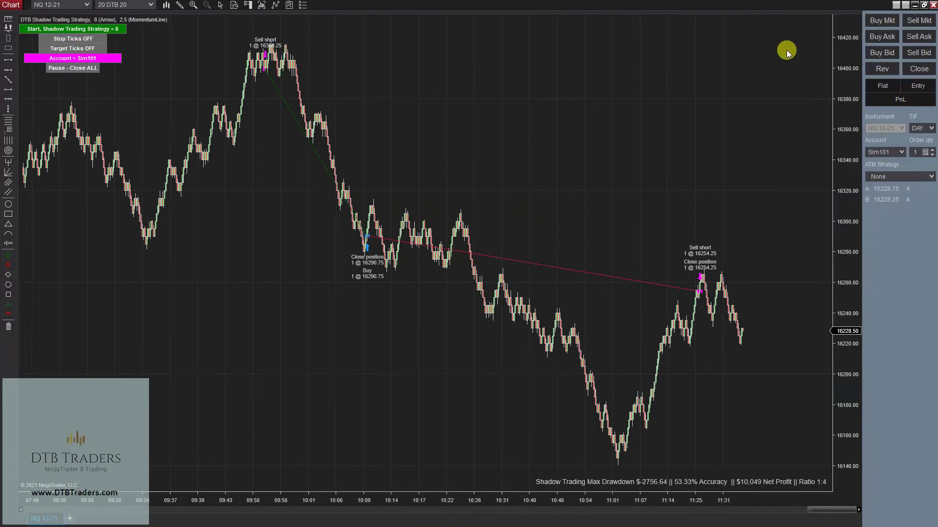
left_click(924, 5)
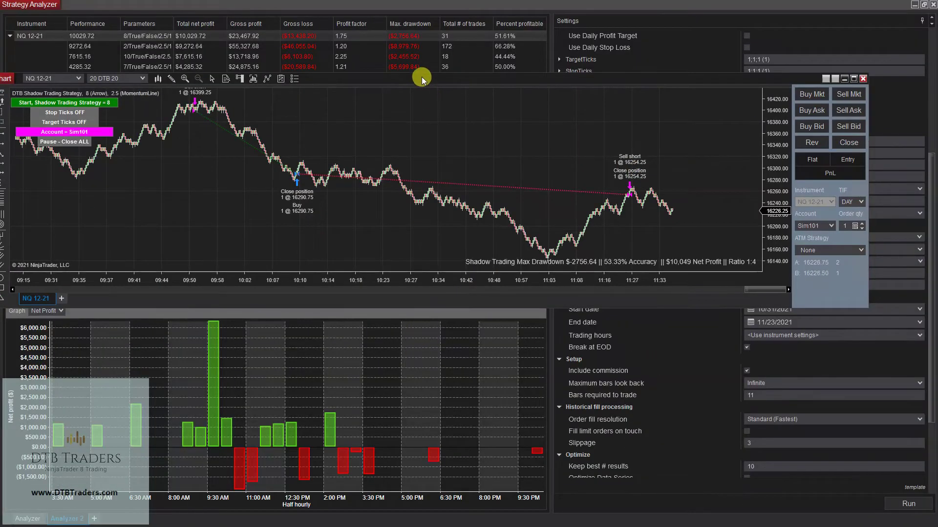
left_click_drag(423, 86, 456, 78)
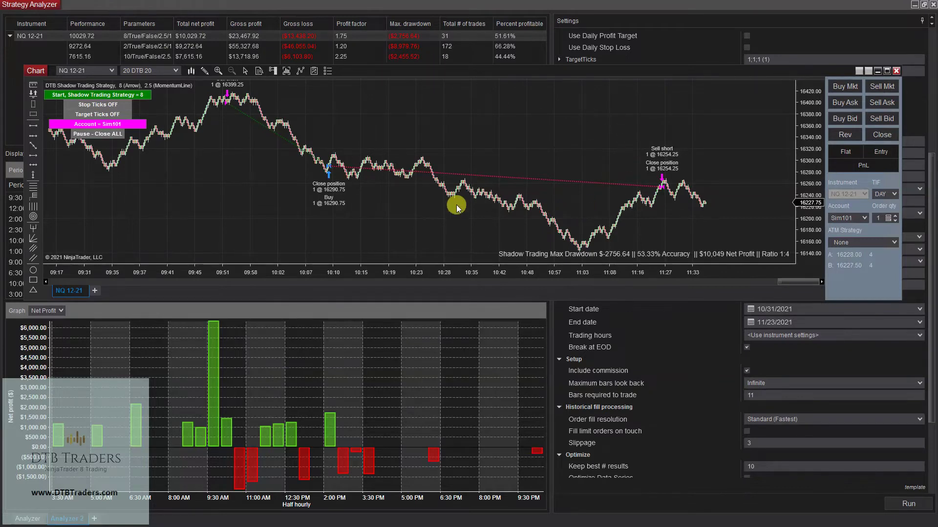
left_click_drag(502, 63, 502, 68)
double_click(502, 70)
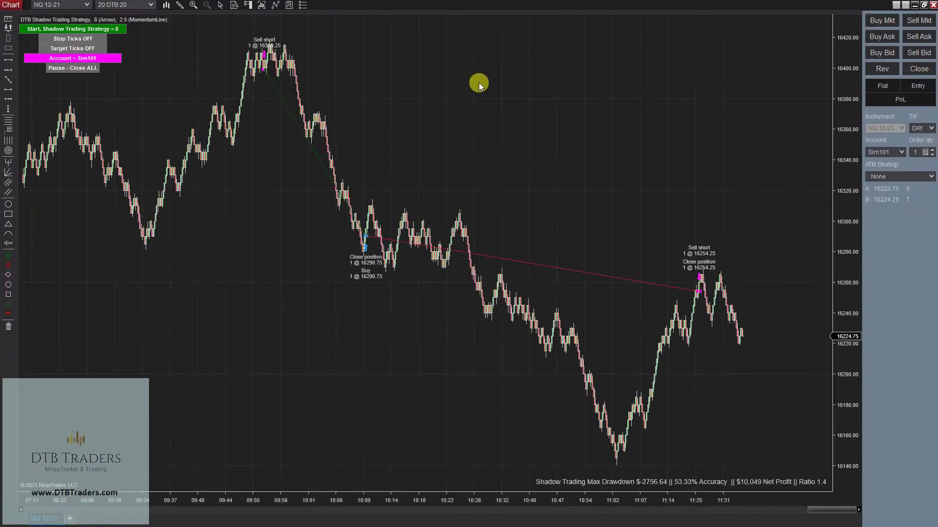
Step: Disable the configured DTB Shadow Trading Strategy in the chart's strategy settings and apply the change
right_click(479, 83)
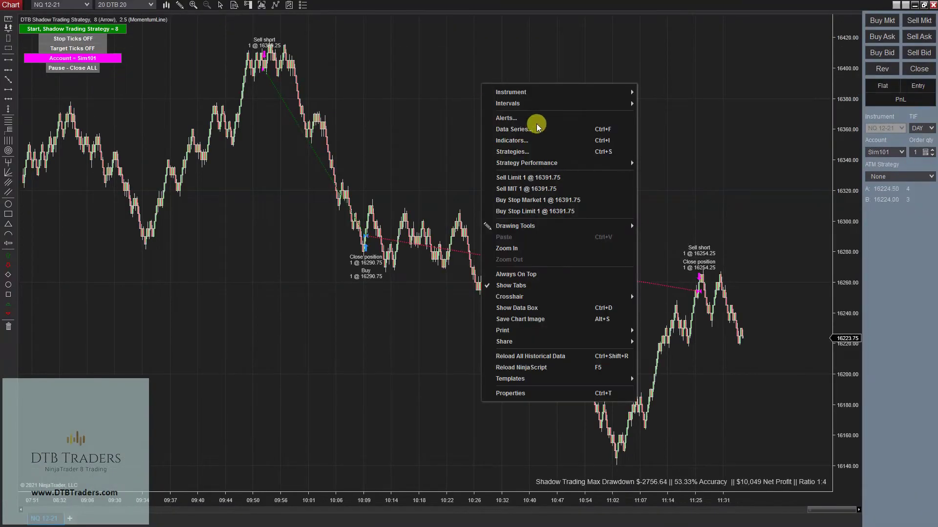
left_click(503, 152)
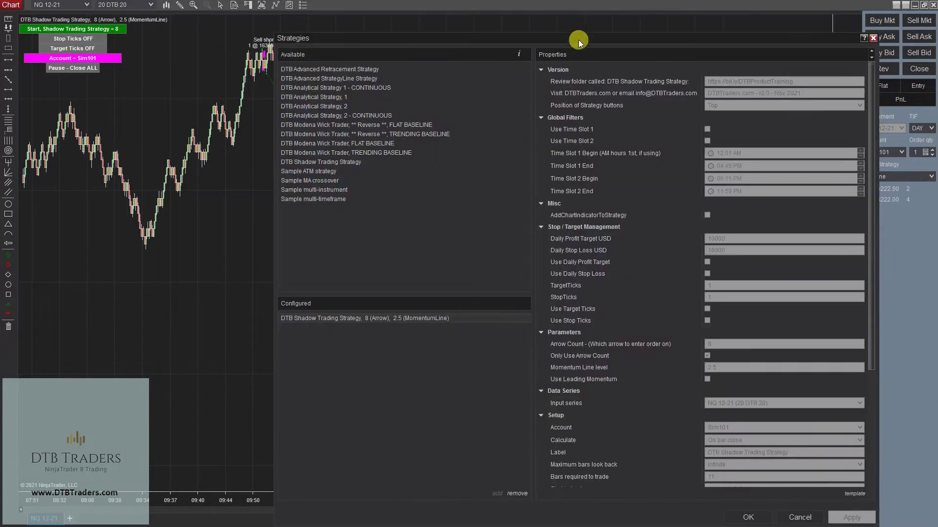
left_click_drag(575, 39, 492, 13)
scroll(628, 244, "down", 4)
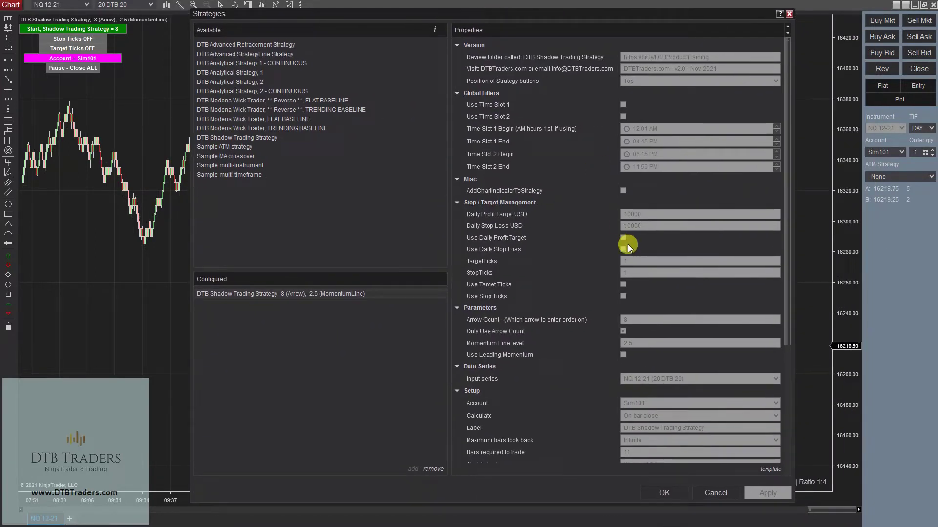
scroll(640, 305, "down", 3)
left_click(623, 299)
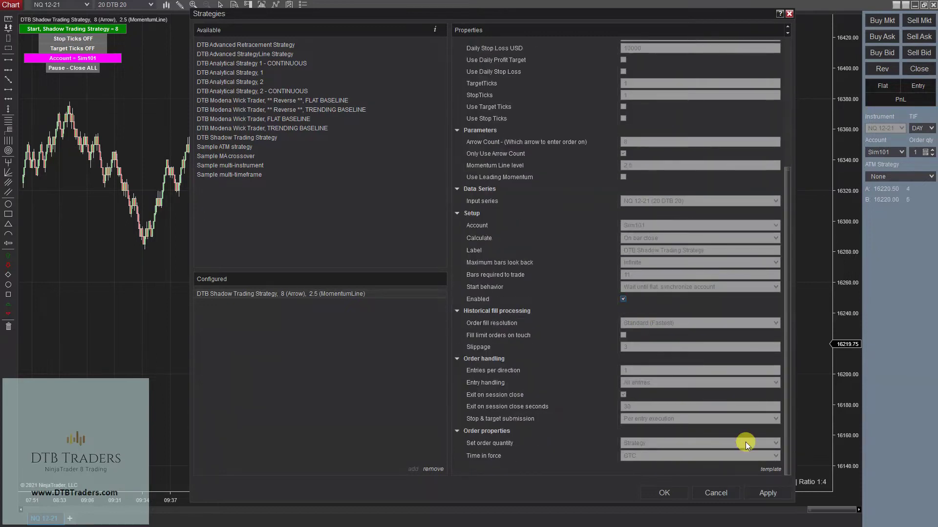
left_click(766, 494)
Step: Load a saved settings template for the DTB Shadow Trading Strategy
scroll(612, 230, "up", 6)
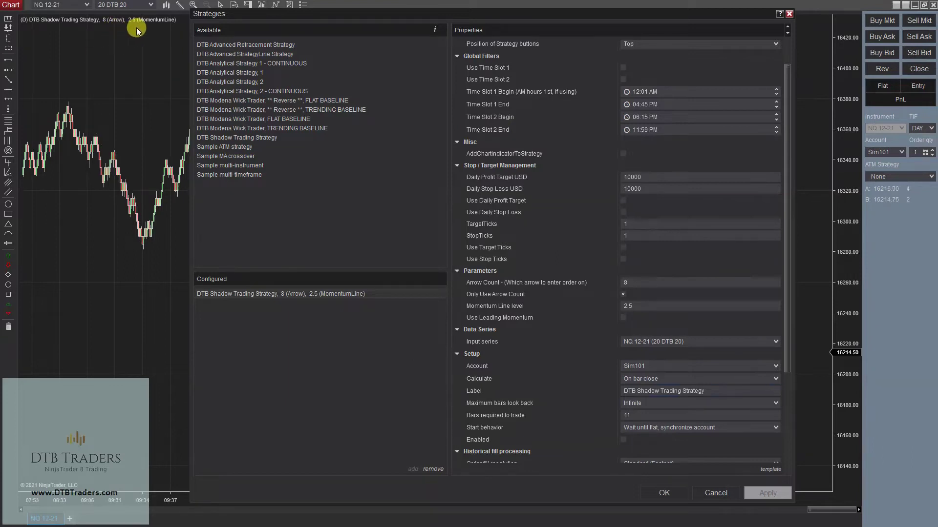
left_click_drag(473, 14, 437, 12)
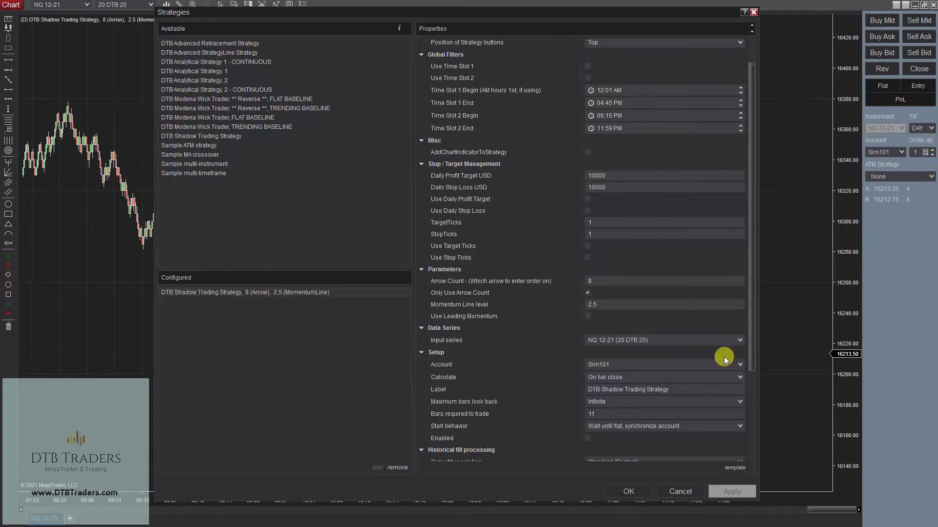
mouse_move(717, 473)
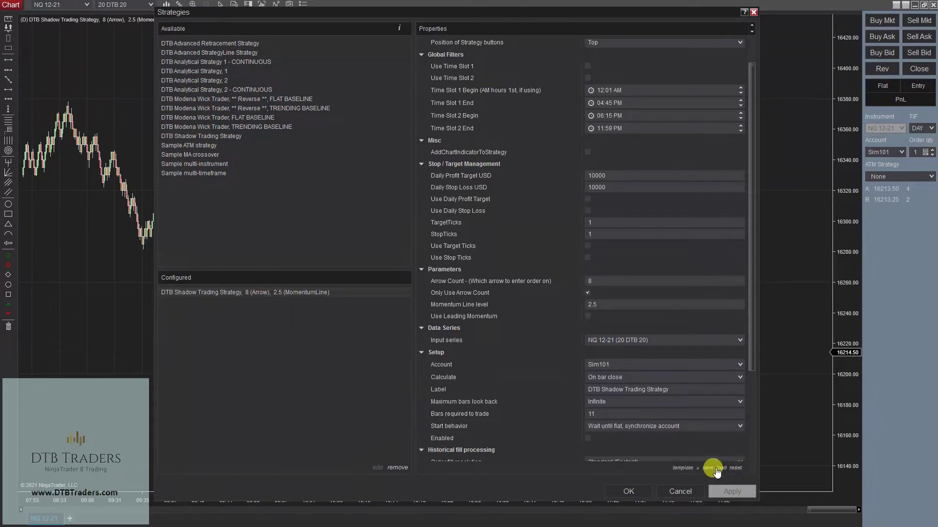
left_click(721, 470)
left_click(361, 189)
left_click(812, 438)
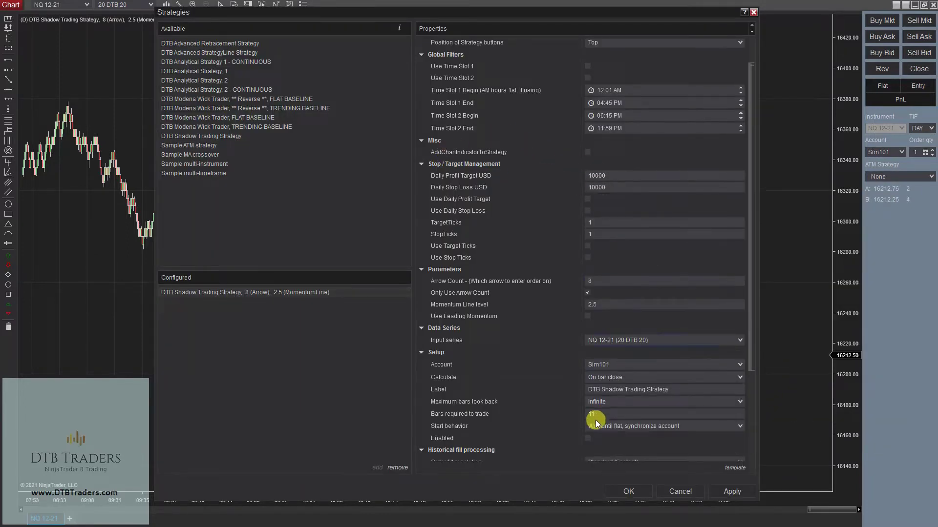
Step: Turn on AddChartIndicatorToStrategy, enable the DTB Shadow Trading Strategy and apply both to the chart
left_click(589, 152)
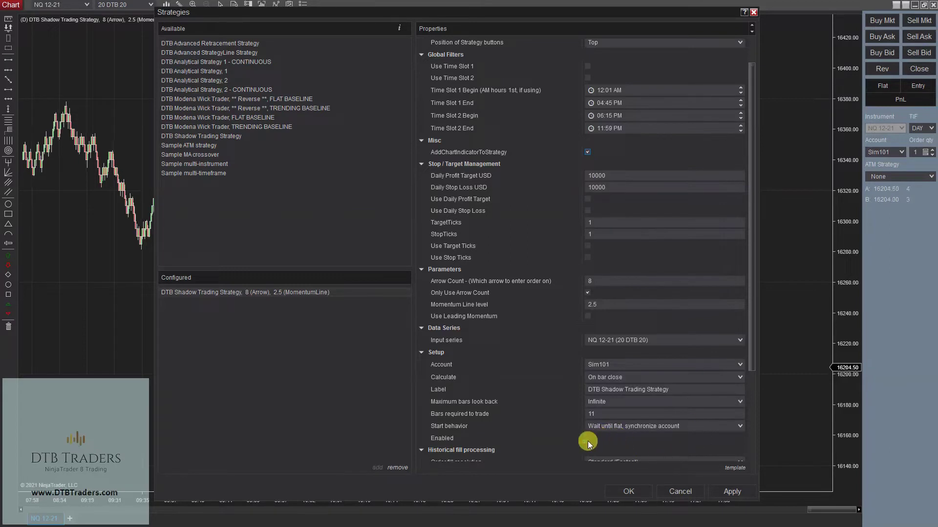
left_click(588, 439)
left_click(743, 492)
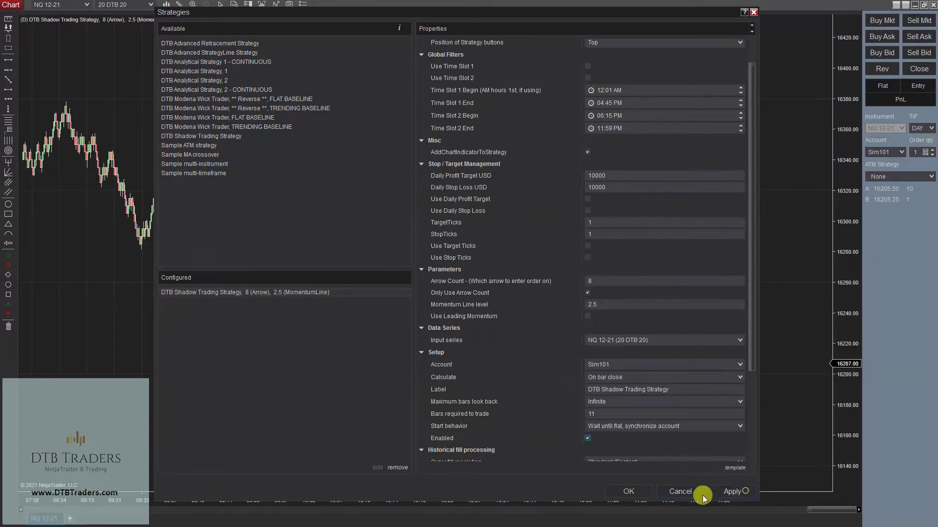
left_click(633, 495)
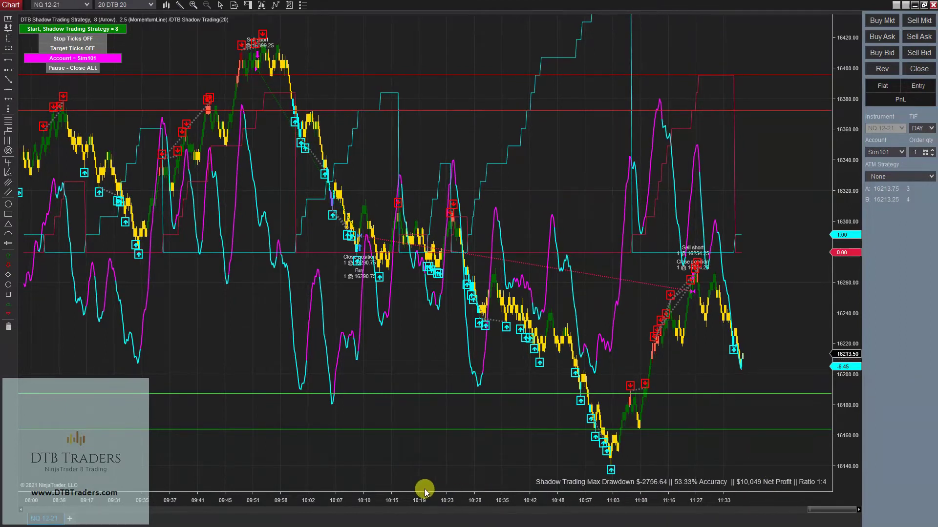
Step: Examine the arrow signals and the bar data at the short entry around 11:27 on the chart
left_click_drag(317, 500, 756, 524)
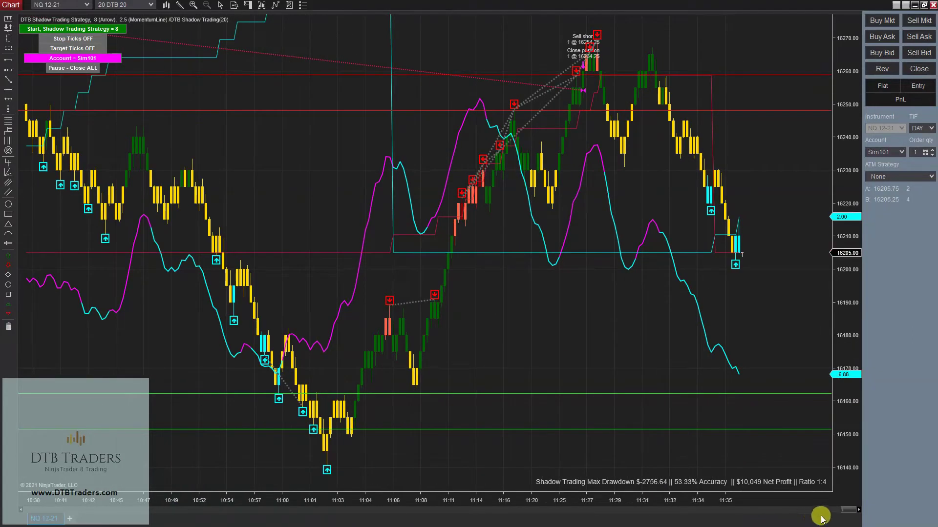
left_click_drag(738, 497, 453, 237)
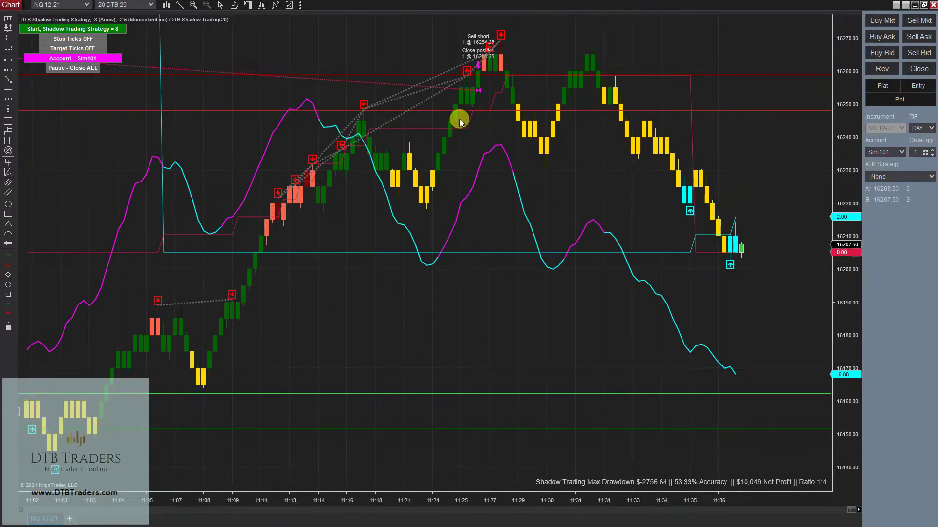
left_click(74, 30)
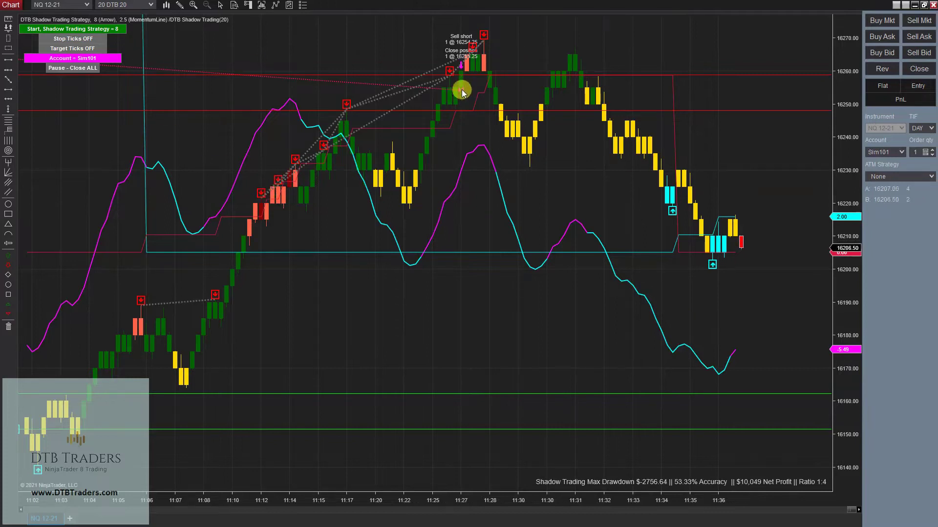
middle_click(450, 43)
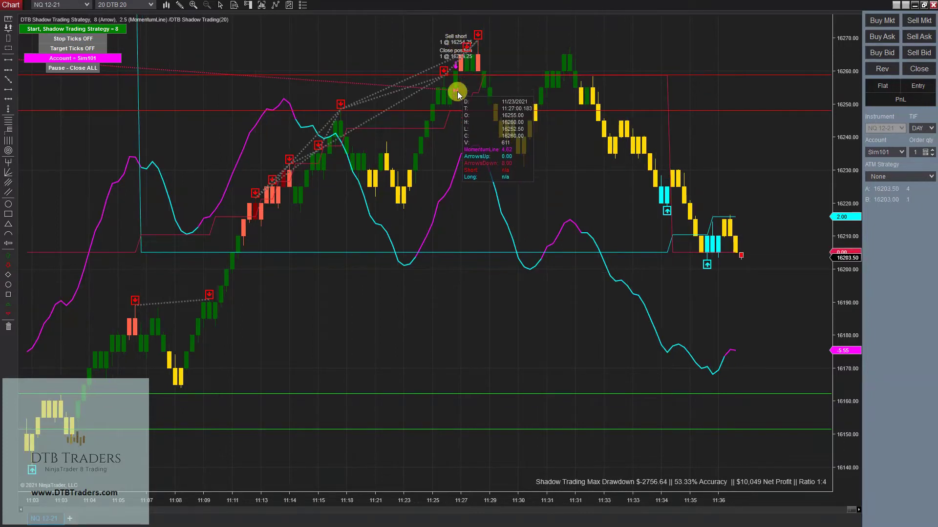
Step: Examine the arrow counts, bar data and strategy trades of earlier sessions back to November 19, ending at the latest bars
scroll(348, 402, "up", 10)
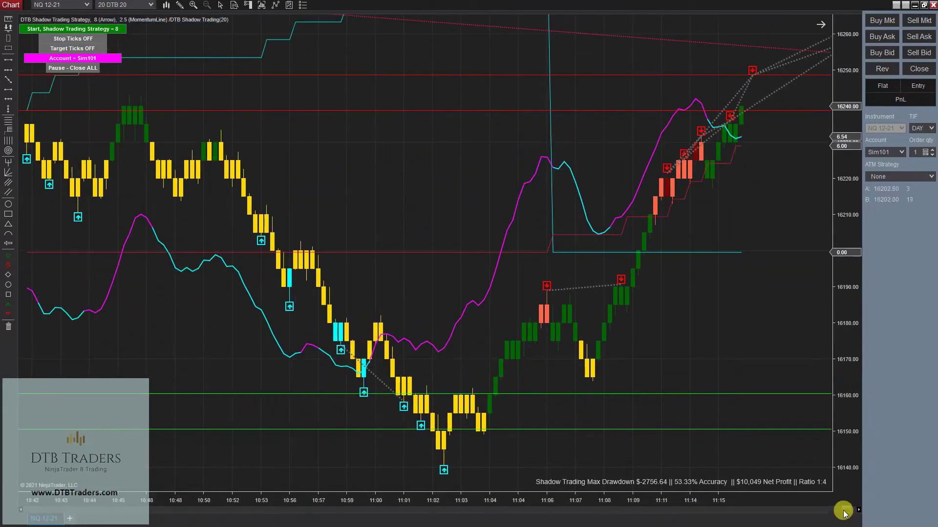
scroll(837, 508, "up", 15)
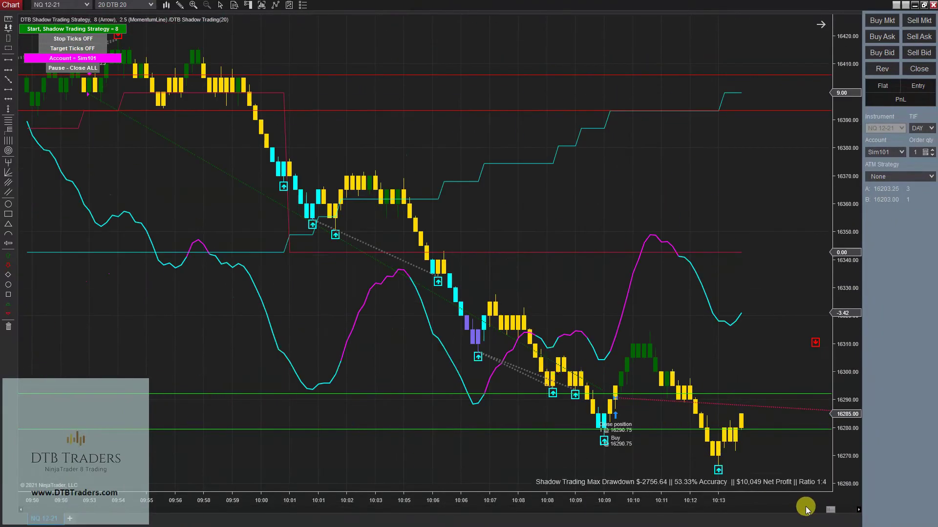
scroll(477, 497, "up", 20)
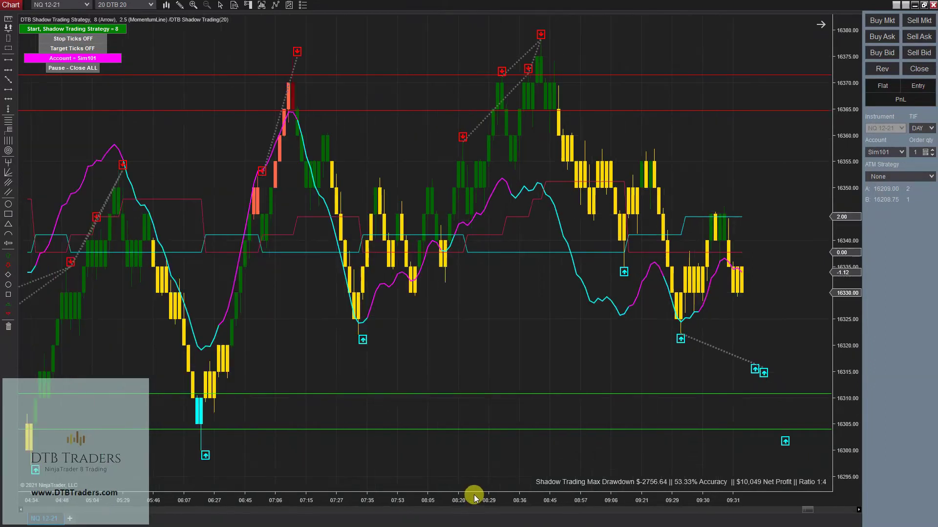
left_click_drag(490, 498, 131, 29)
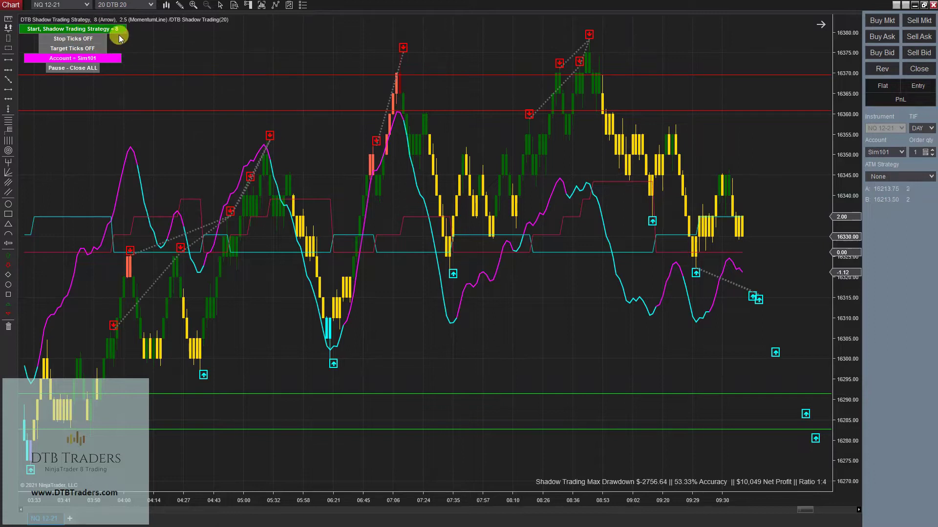
scroll(810, 450, "up", 3)
left_click_drag(806, 511, 535, 289)
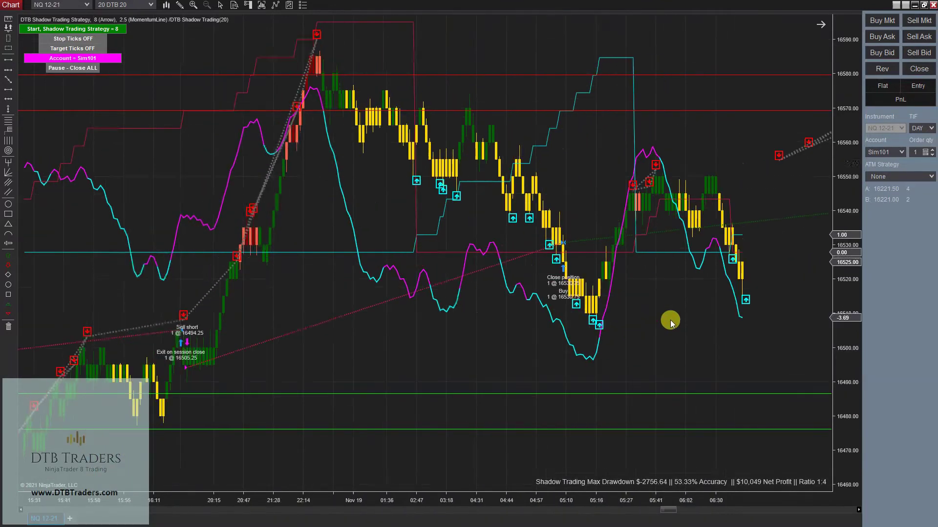
middle_click(524, 145)
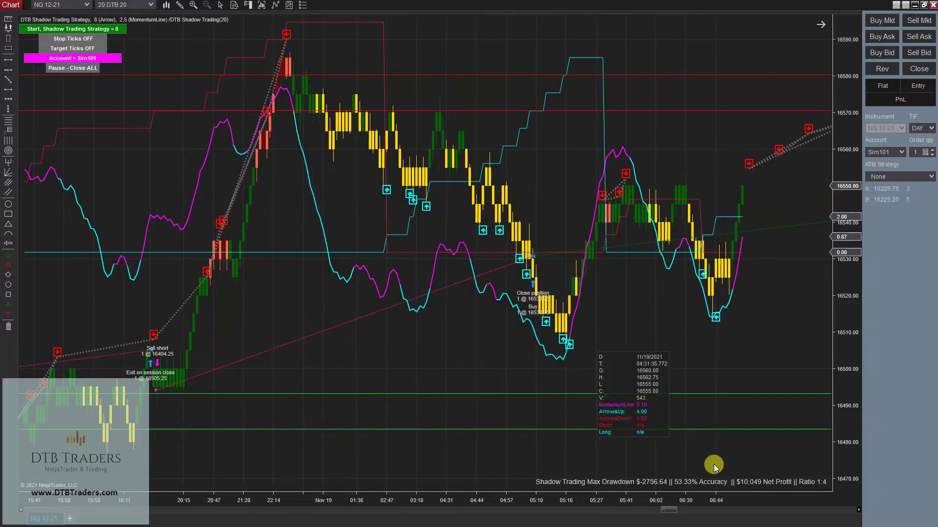
left_click_drag(667, 510, 847, 510)
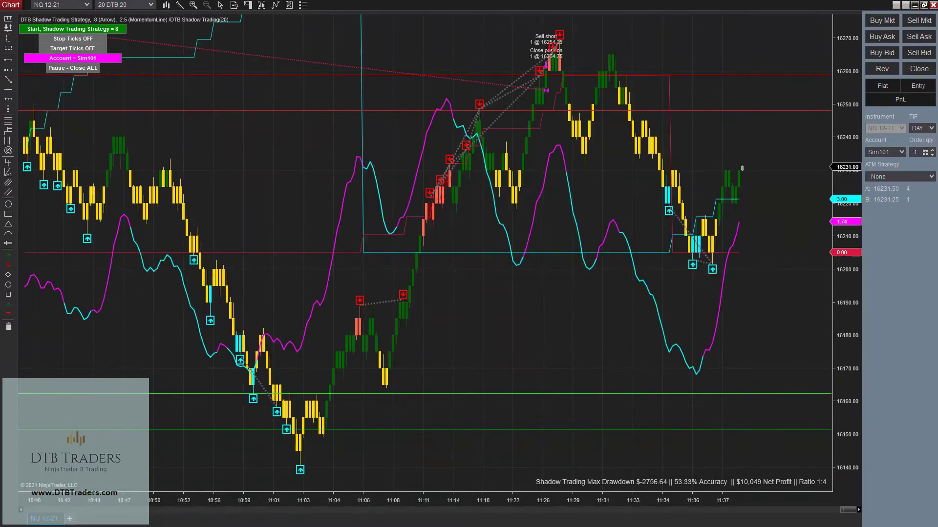
Step: Switch to the Strategy Analyzer and set Only Use Arrow Count to False in the optimization parameters
left_click_drag(673, 11, 581, 59)
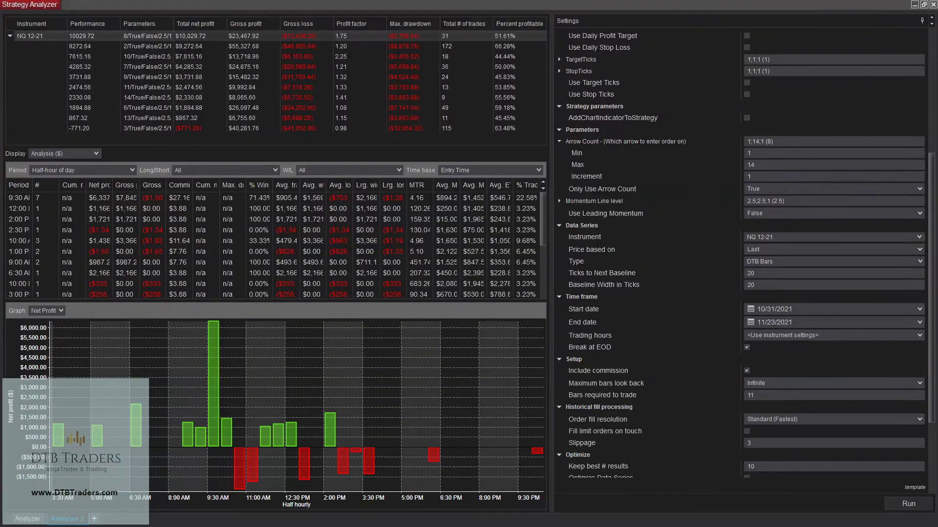
left_click(769, 190)
left_click(761, 210)
Step: Examine the momentum line's level at recent bars and arrow signals on the chart, ending back at the Strategy Analyzer
key("alt+Tab")
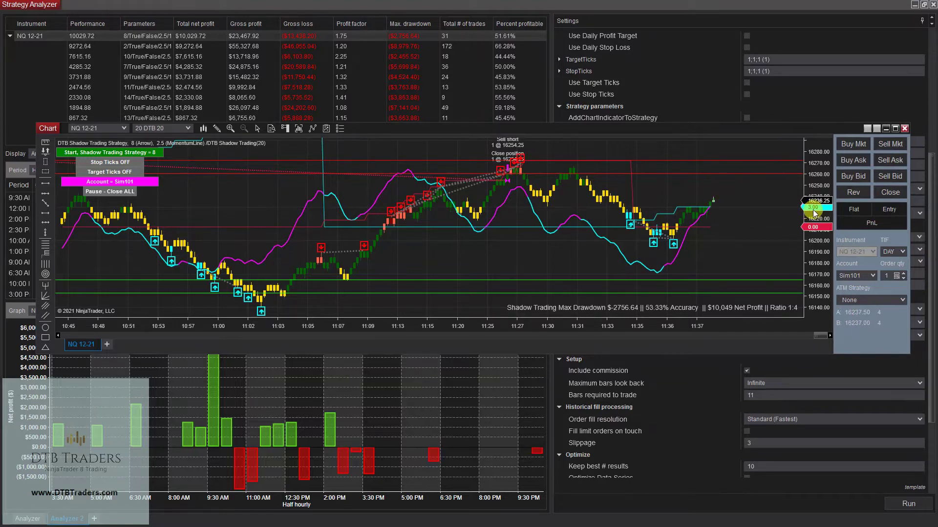
scroll(782, 237, "up", 5)
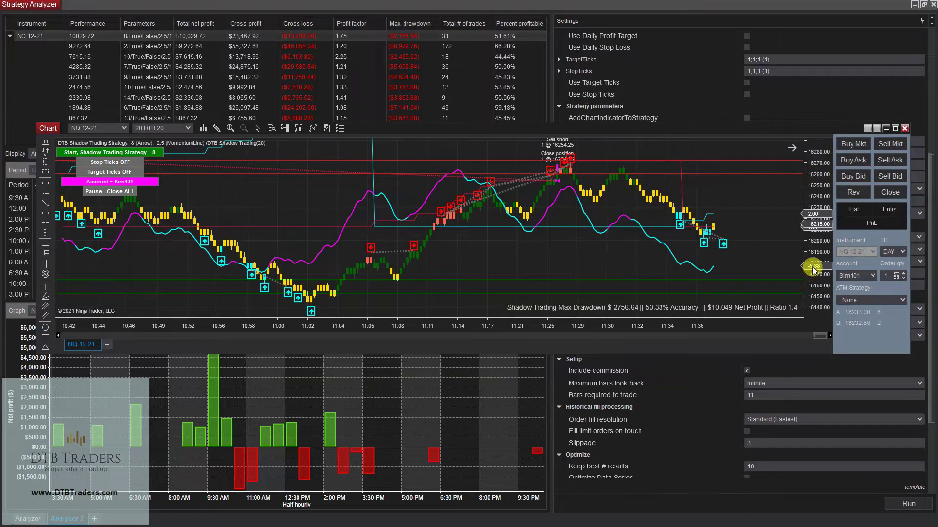
scroll(810, 280, "up", 1)
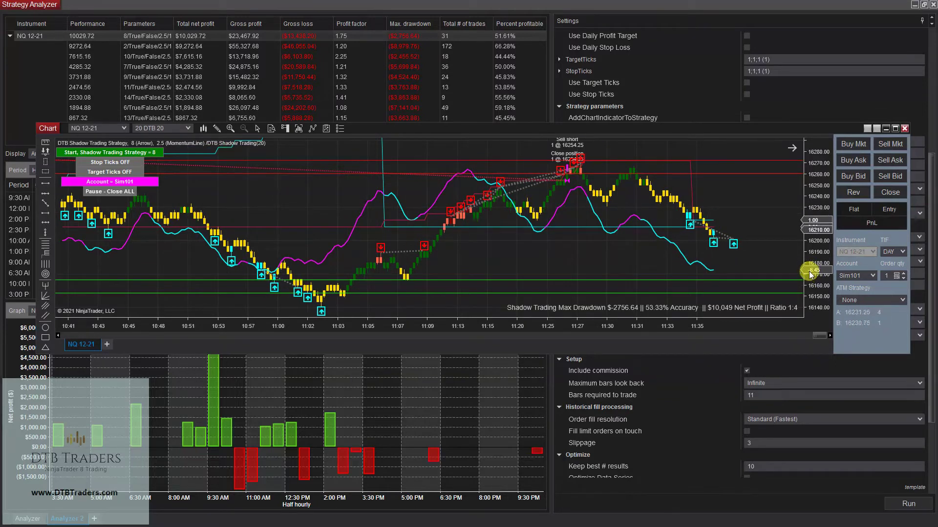
scroll(615, 186, "up", 1)
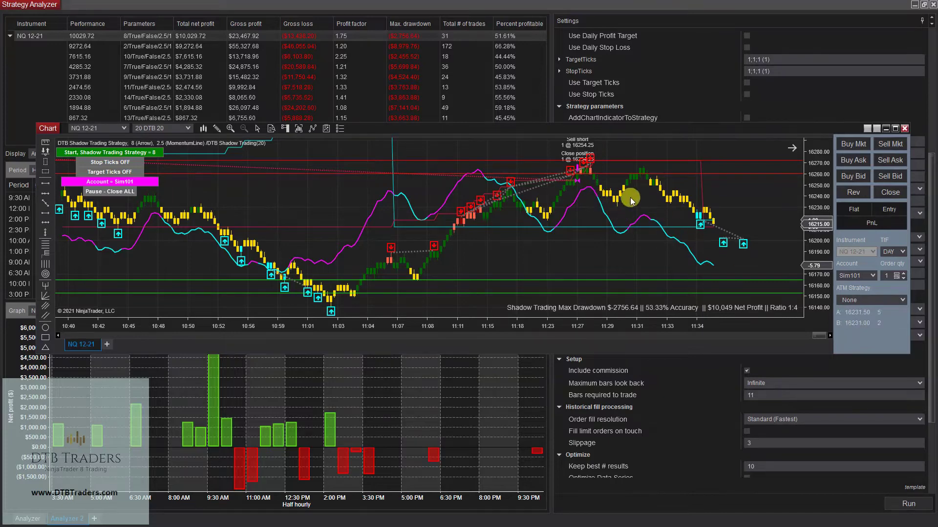
scroll(635, 186, "up", 1)
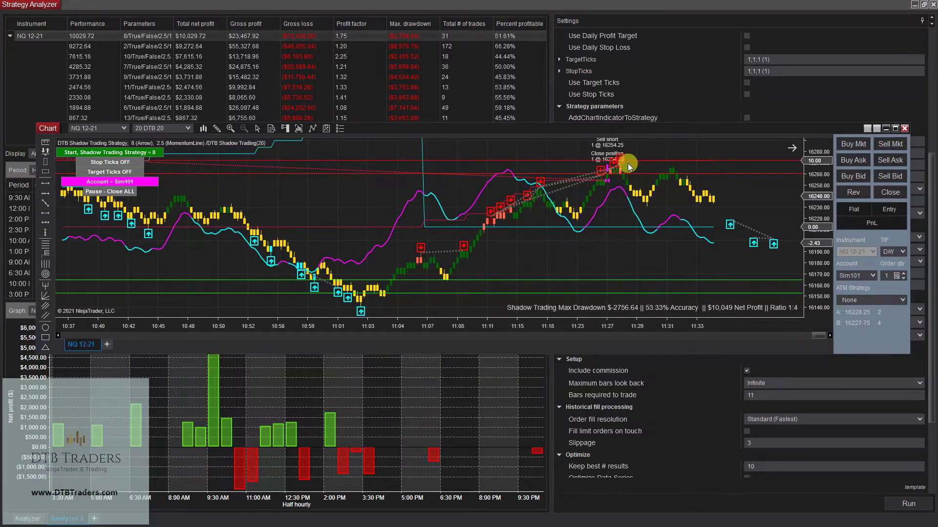
key("alt+Tab")
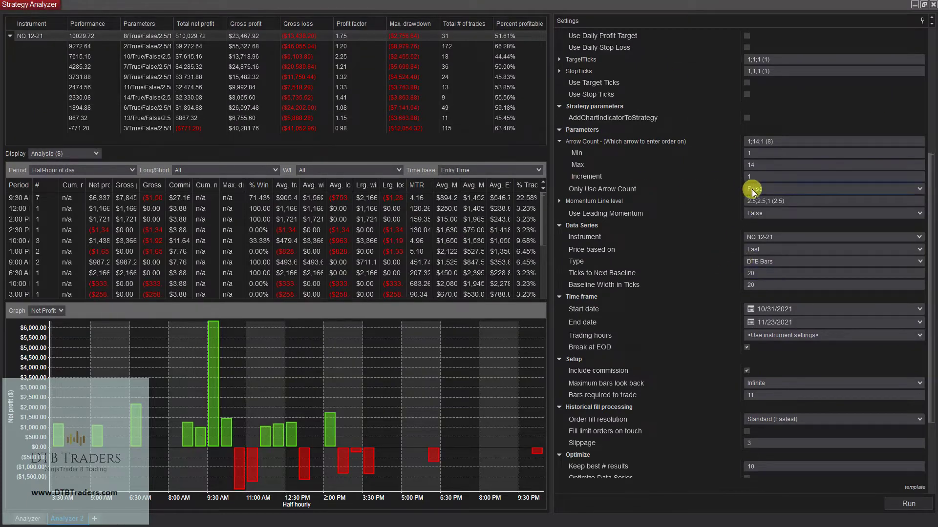
Step: Set the Momentum Line level optimization range to a minimum of 1 and a maximum of 10, and run the optimization
left_click(559, 202)
left_click(755, 213)
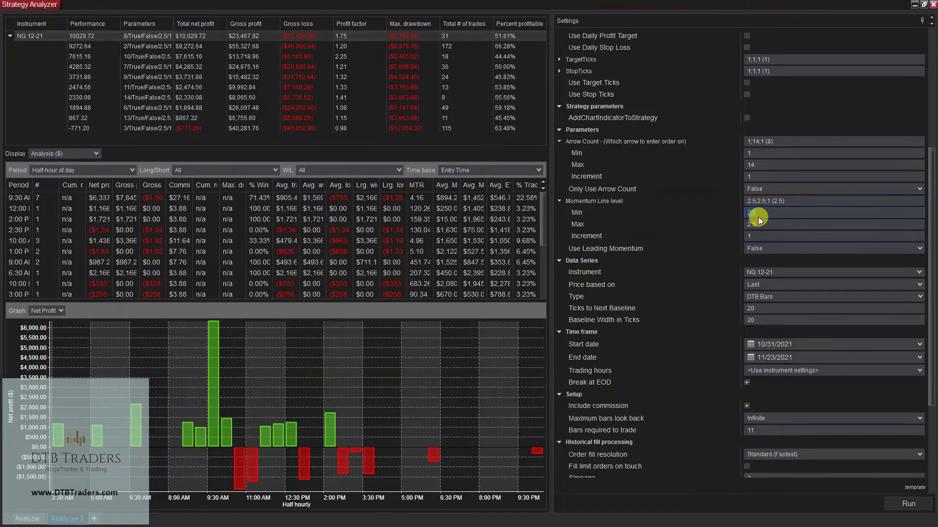
type("1")
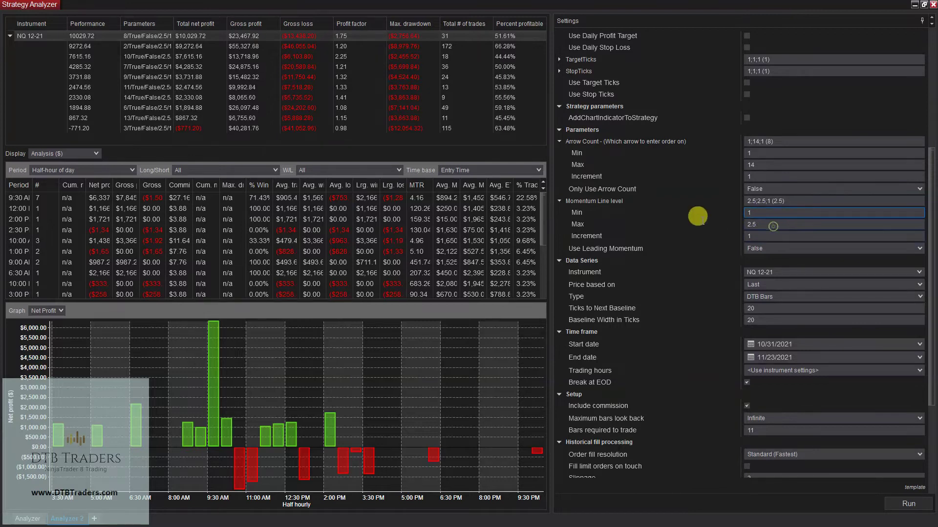
key("Tab")
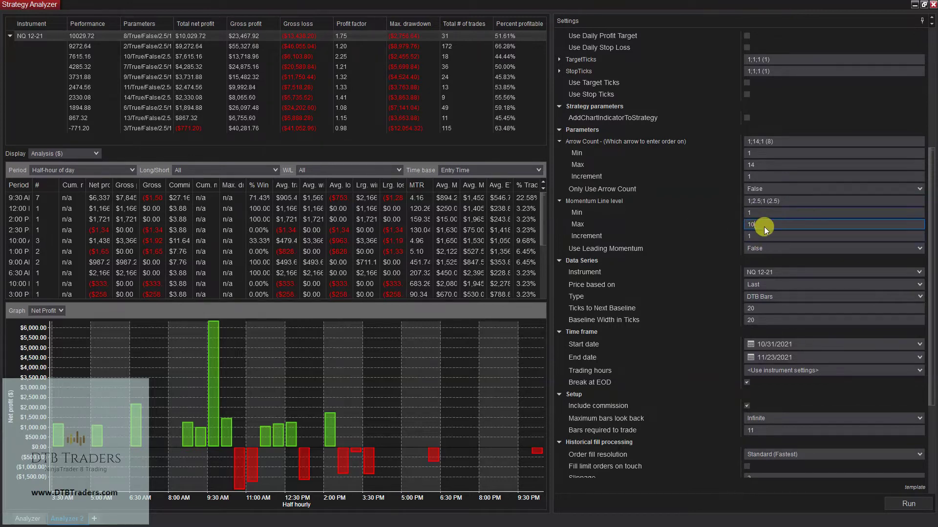
left_click(920, 506)
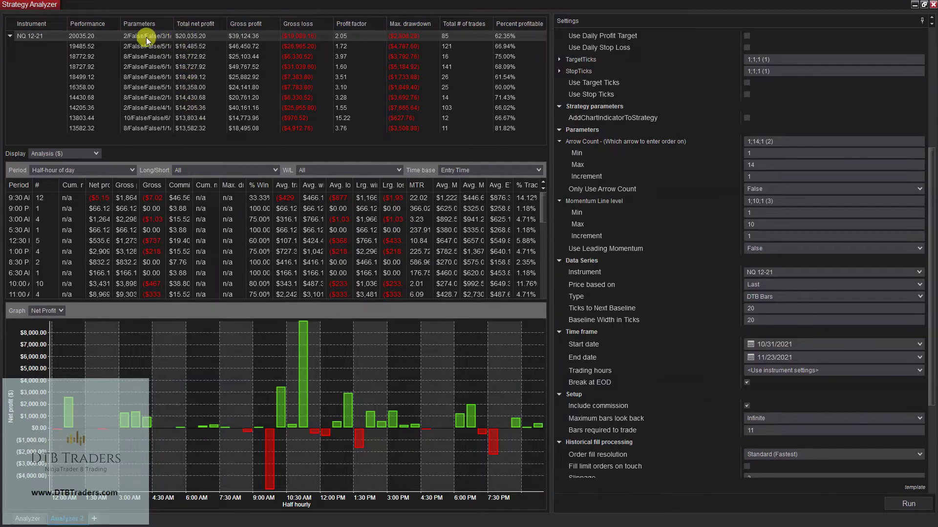
Step: Save the top optimization result's settings as a strategy template named "2 arrows + Momentum"
mouse_move(130, 38)
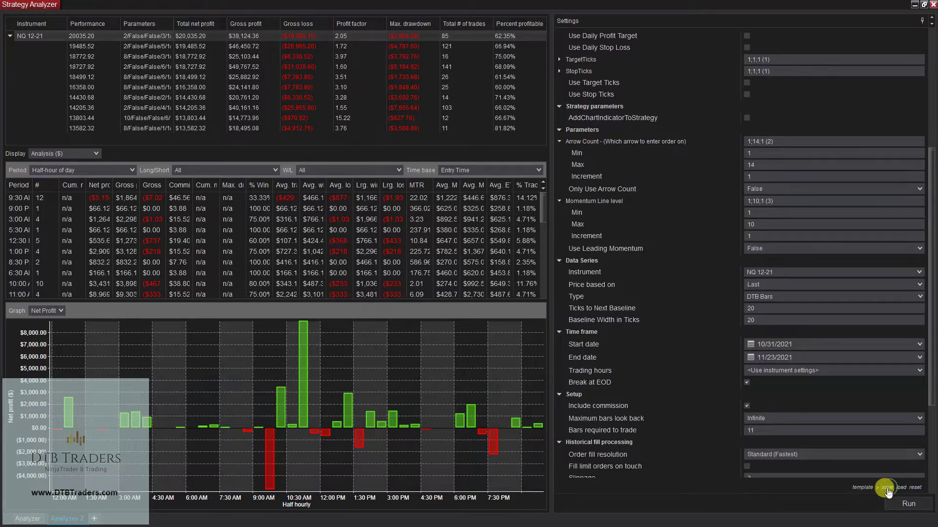
left_click(887, 489)
left_click_drag(662, 180, 451, 136)
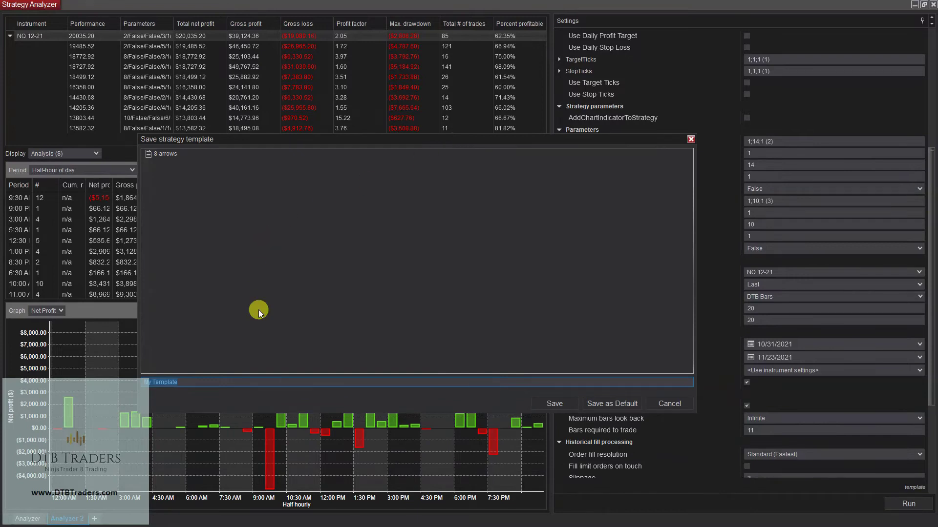
left_click(166, 155)
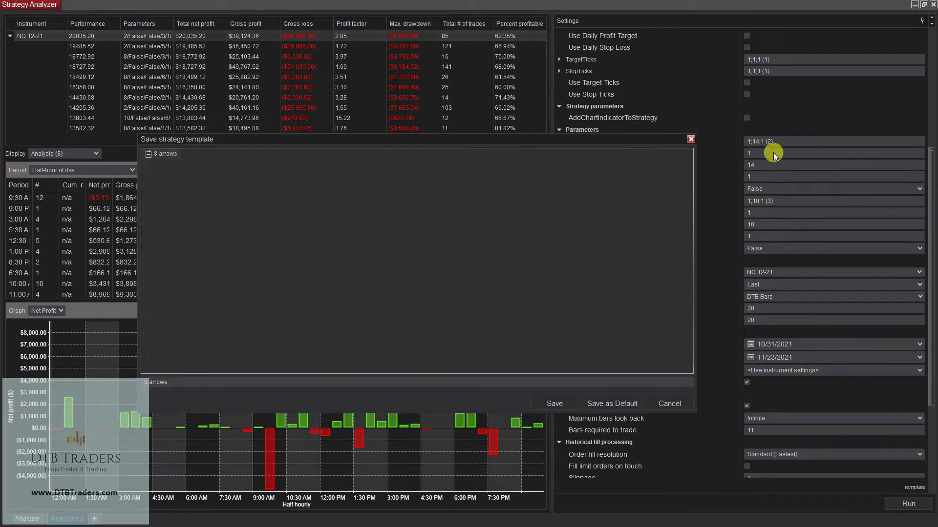
left_click_drag(600, 140, 601, 107)
left_click(142, 345)
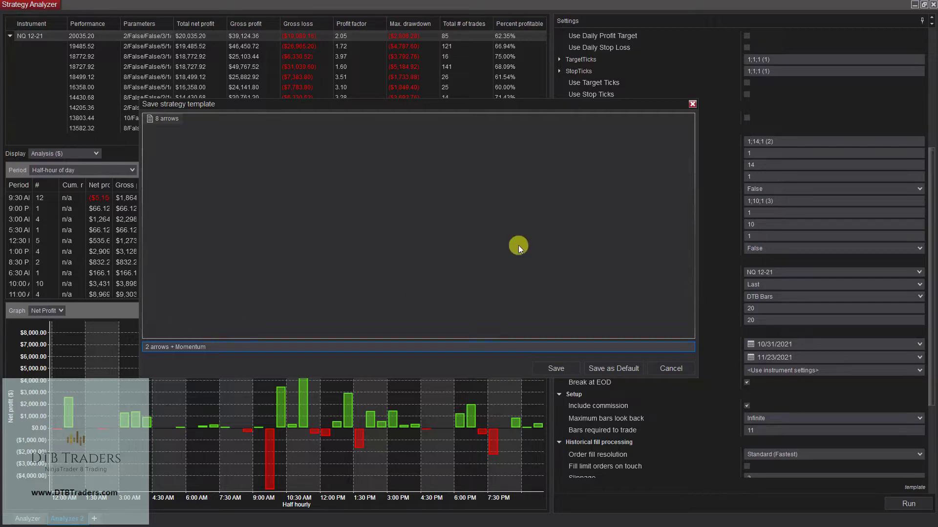
left_click(554, 368)
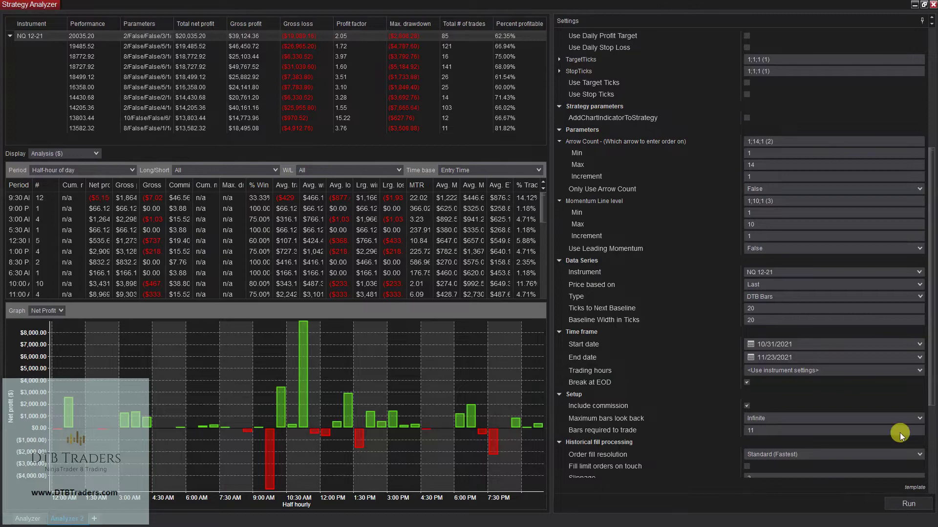
Step: Switch to the NQ 12-21 chart and disable its configured DTB Shadow Trading Strategy in the strategy settings
left_click_drag(587, 155, 507, 105)
double_click(506, 105)
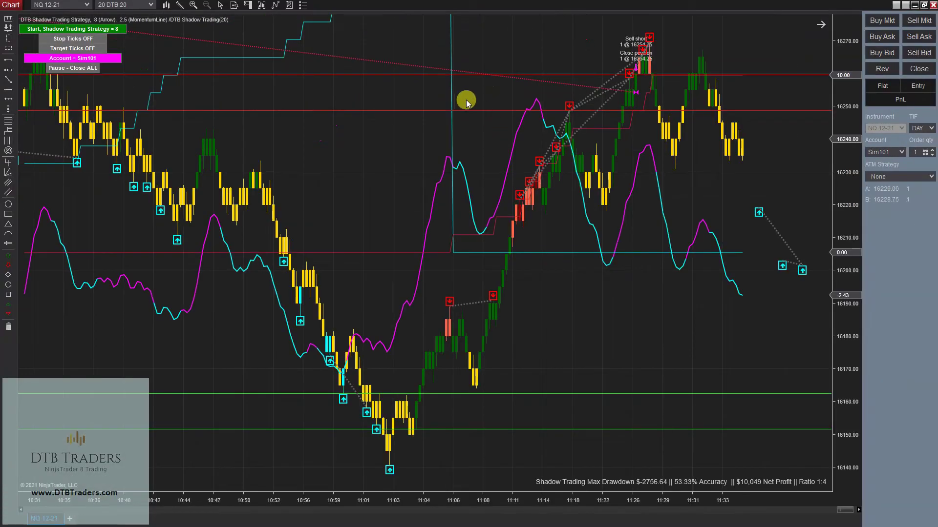
right_click(442, 89)
left_click(469, 156)
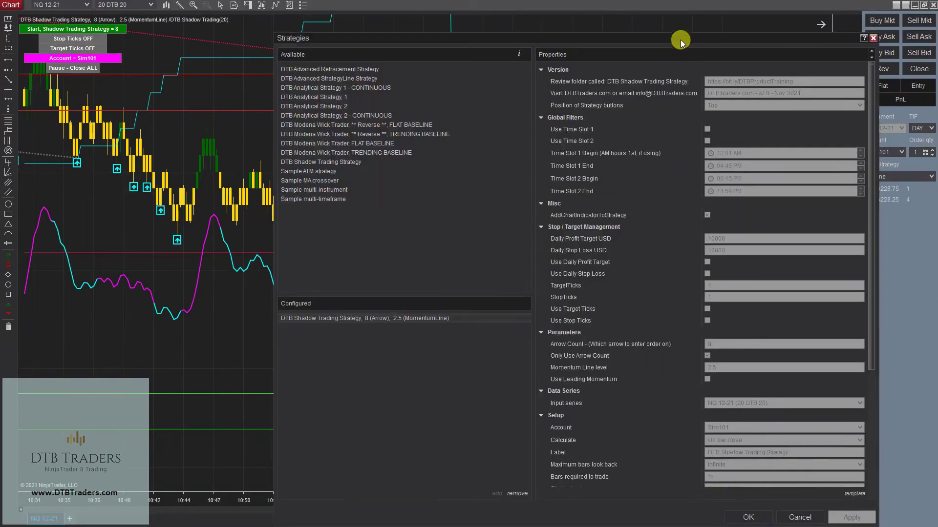
left_click_drag(680, 36, 485, 10)
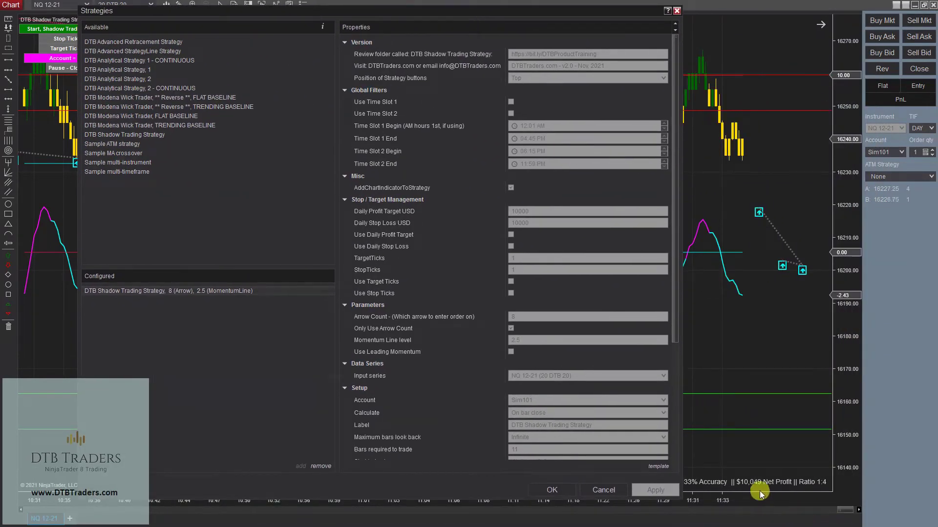
left_click_drag(679, 496, 638, 448)
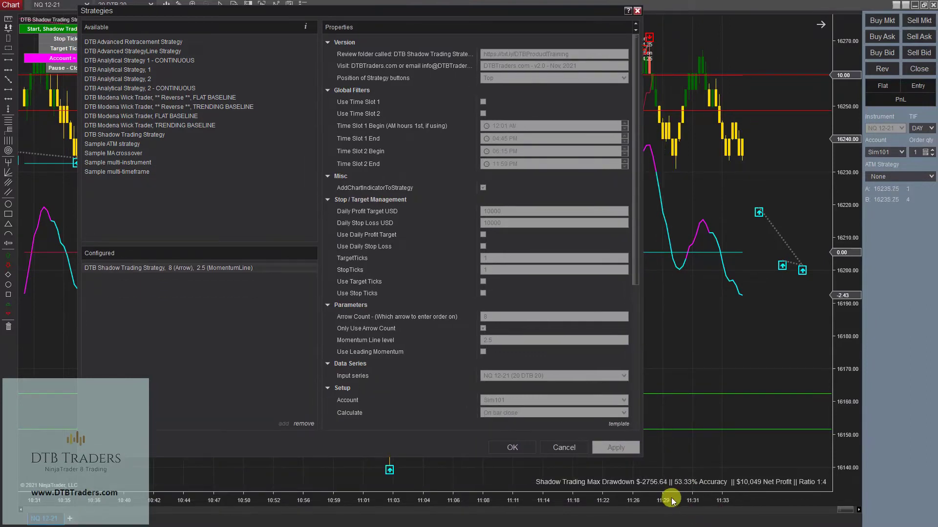
scroll(521, 293, "down", 3)
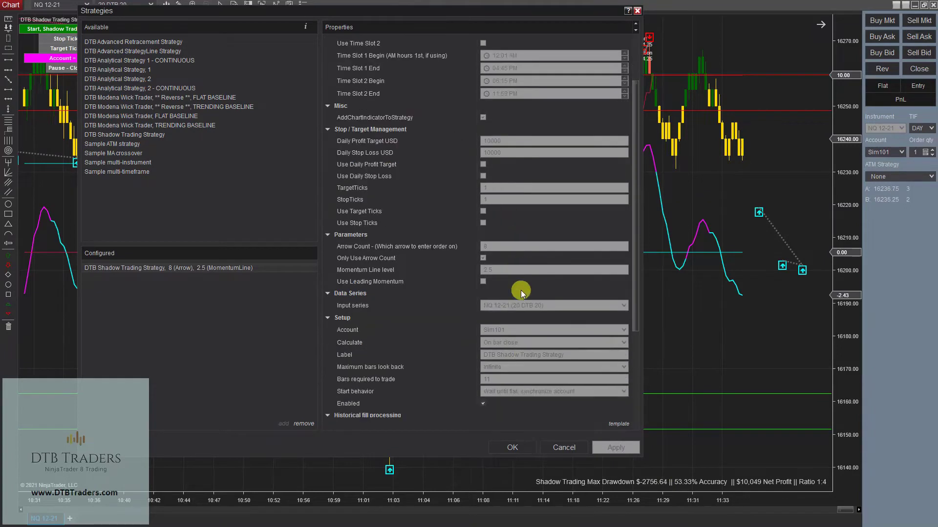
scroll(521, 293, "down", 5)
left_click(482, 286)
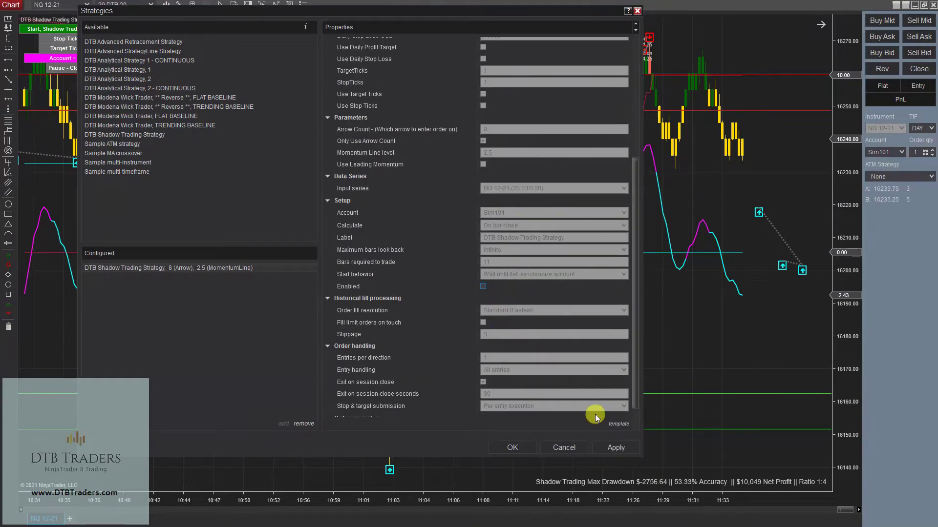
left_click(615, 447)
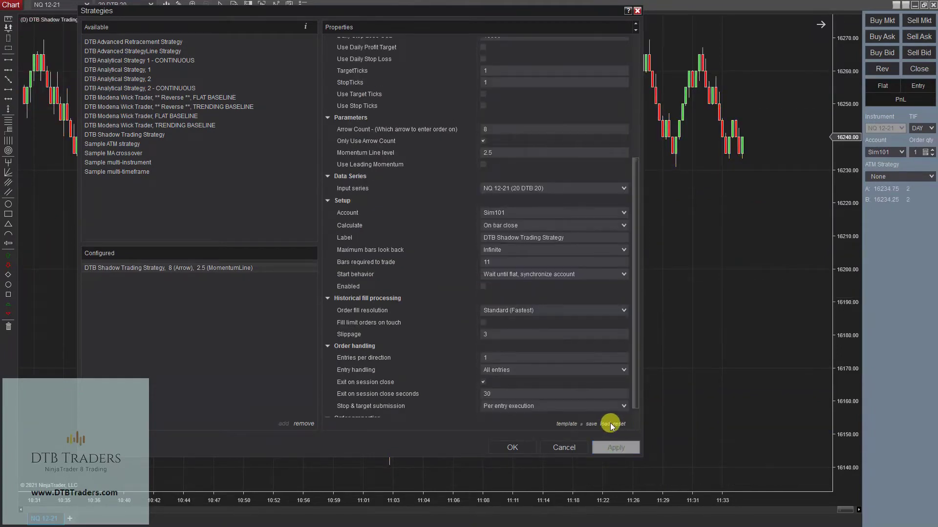
Step: Load the "2 arrows + Momentum" template into the configured strategy, turn on AddChartIndicatorToStrategy and apply the settings
left_click(604, 424)
left_click(282, 168)
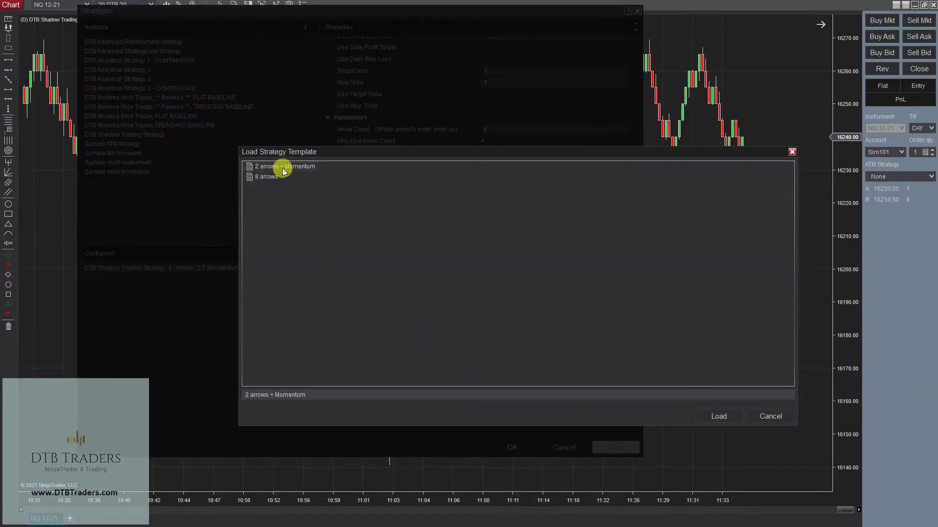
left_click(722, 416)
scroll(561, 295, "up", 5)
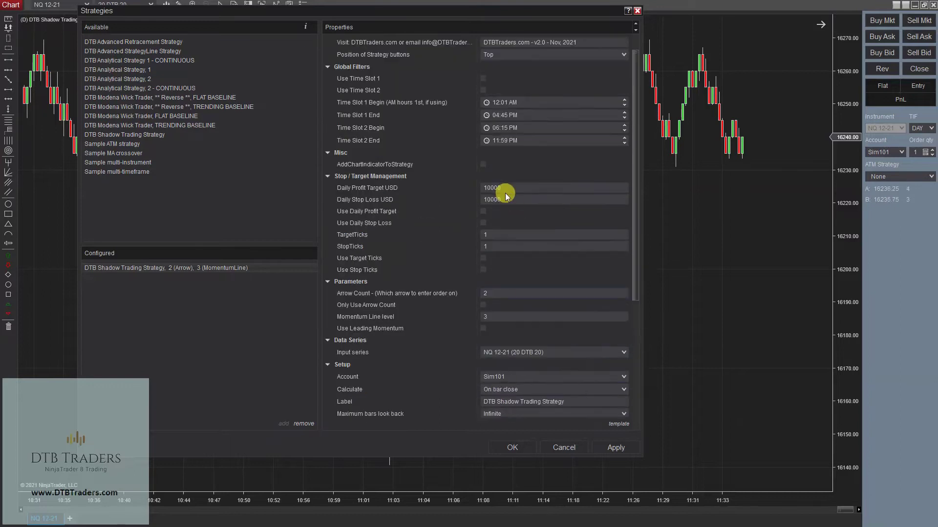
left_click(483, 188)
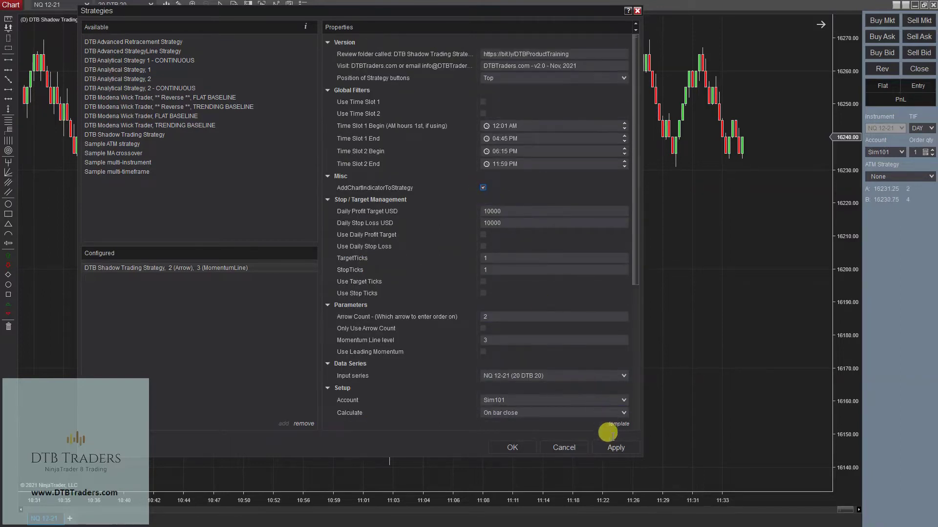
left_click(617, 448)
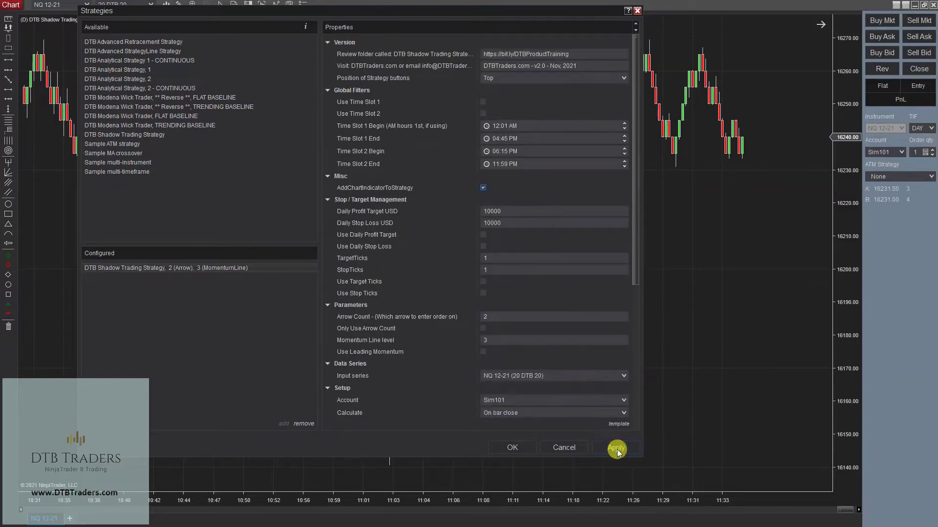
left_click(512, 449)
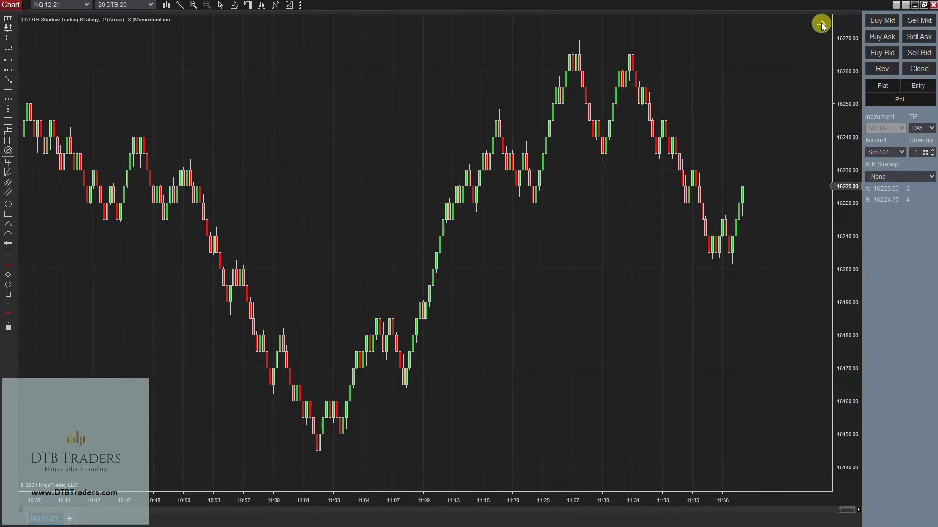
Step: Reopen the chart's strategy settings and enable the configured DTB Shadow Trading Strategy
right_click(304, 140)
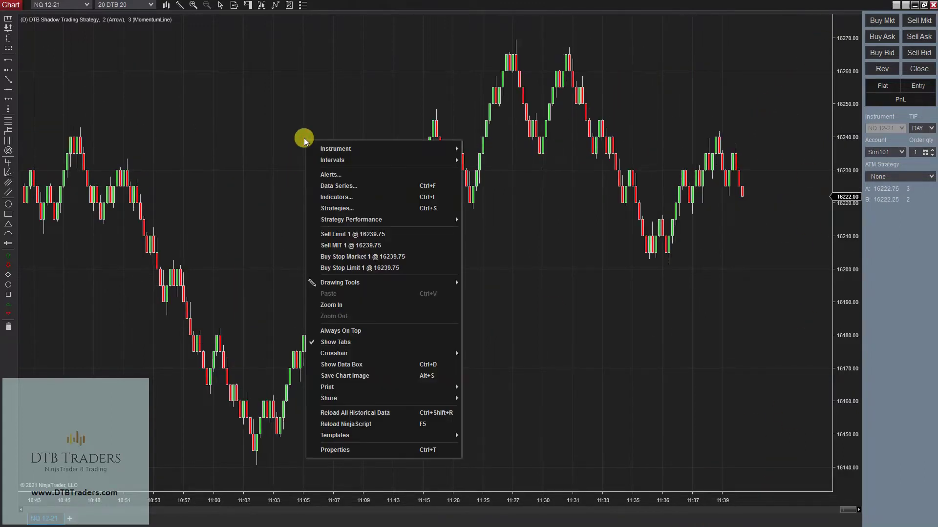
left_click(337, 208)
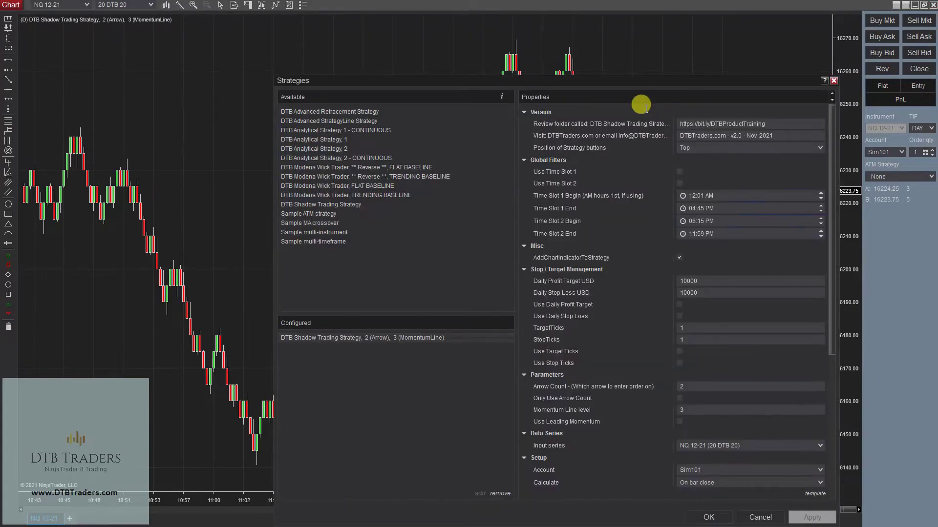
left_click_drag(594, 79, 531, 29)
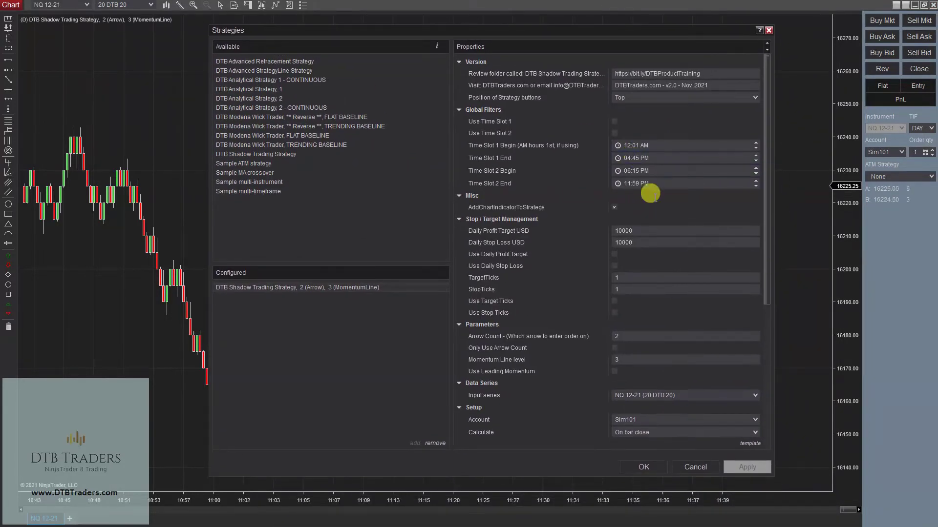
scroll(692, 398, "down", 5)
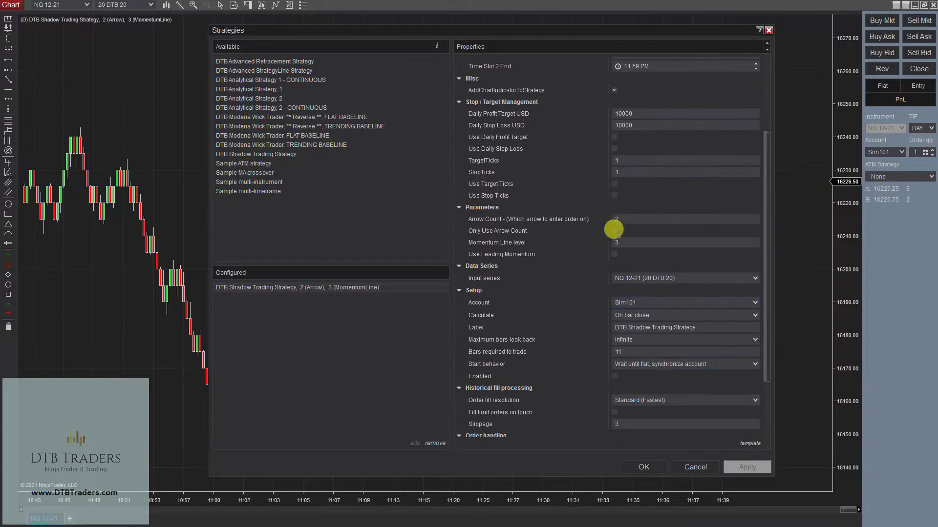
scroll(650, 352, "down", 1)
scroll(650, 351, "down", 3)
left_click(614, 273)
left_click(747, 467)
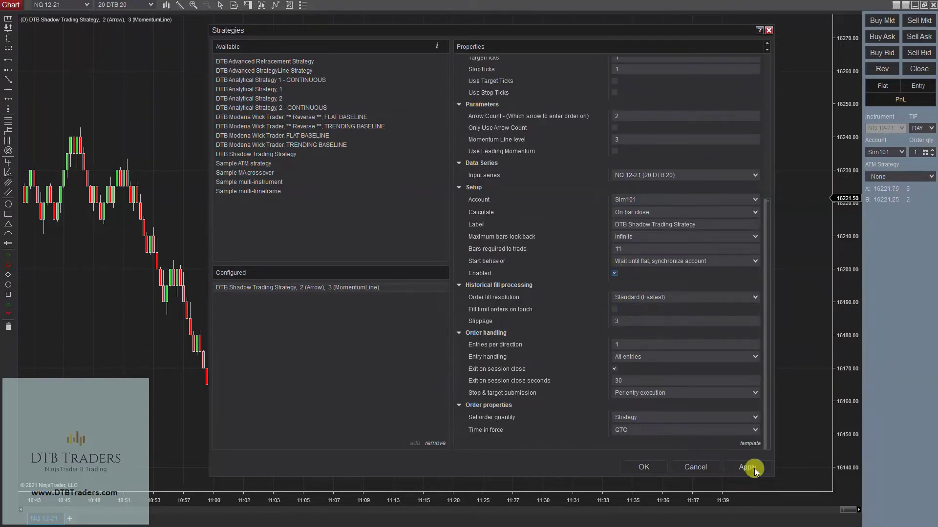
left_click(637, 468)
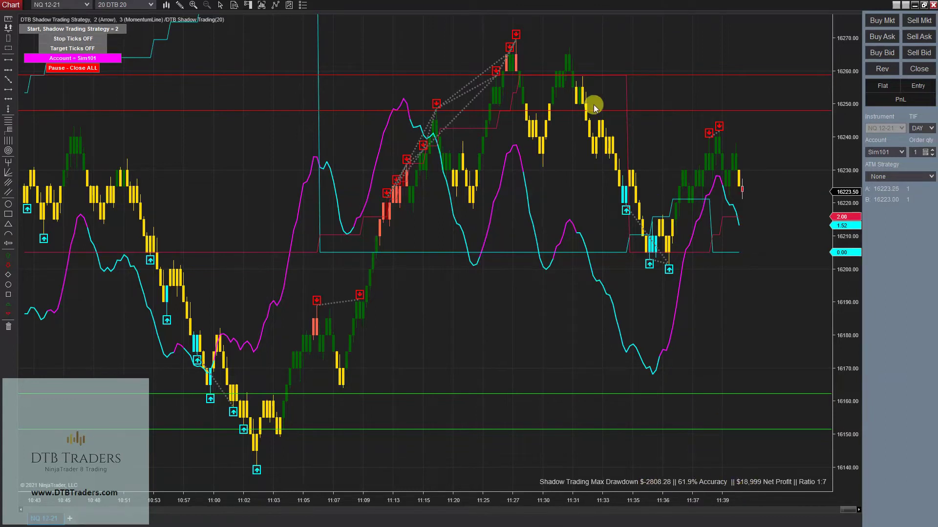
Step: Switch to the Strategy Analyzer and examine the top result's chart, last exit and performance figures, ending with the NQ chart alongside for comparison
double_click(435, 6)
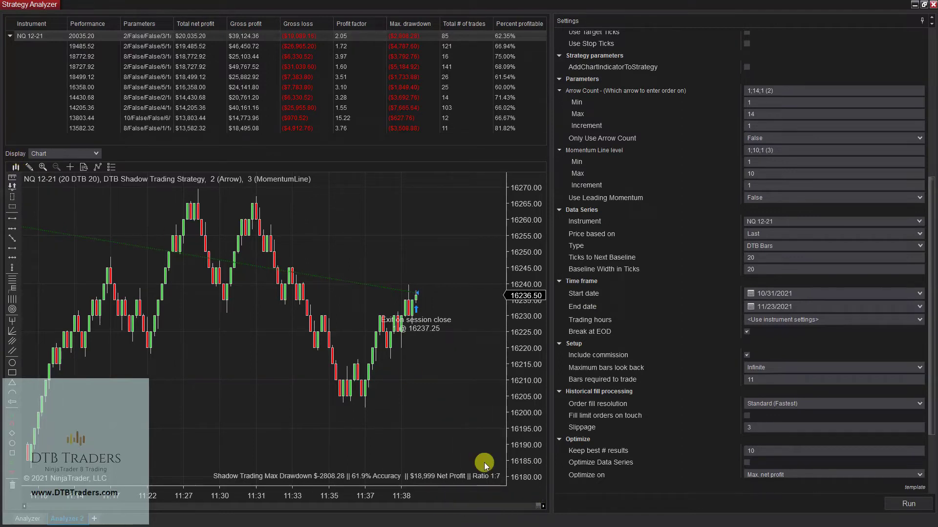
left_click_drag(377, 379, 342, 376)
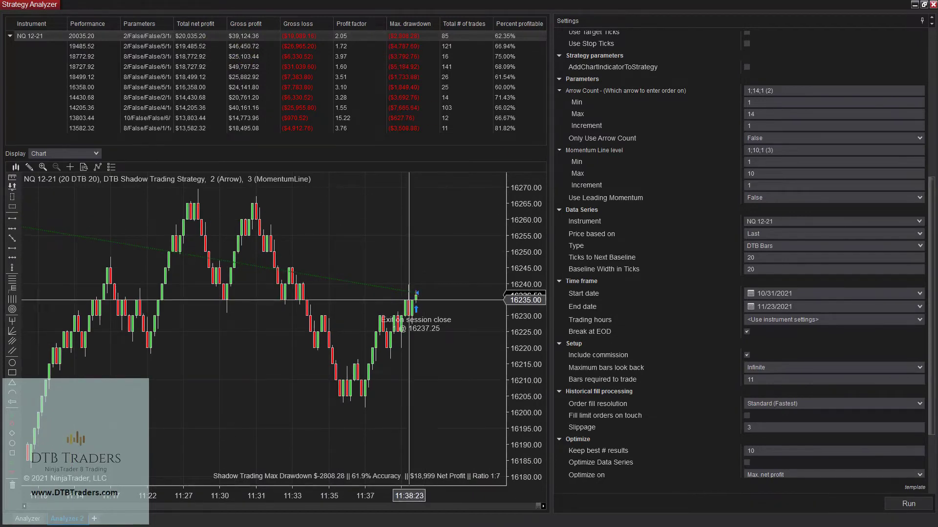
left_click_drag(346, 500, 383, 499)
left_click(408, 31)
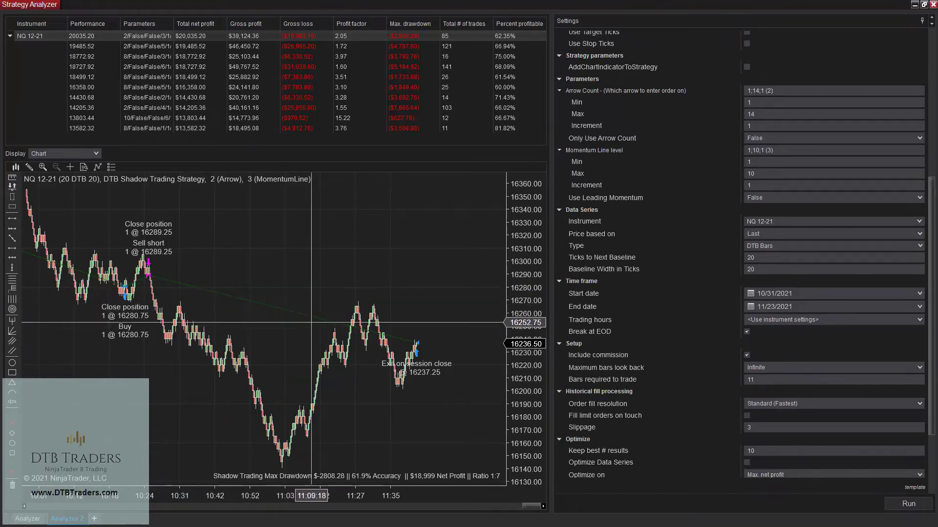
middle_click(416, 341)
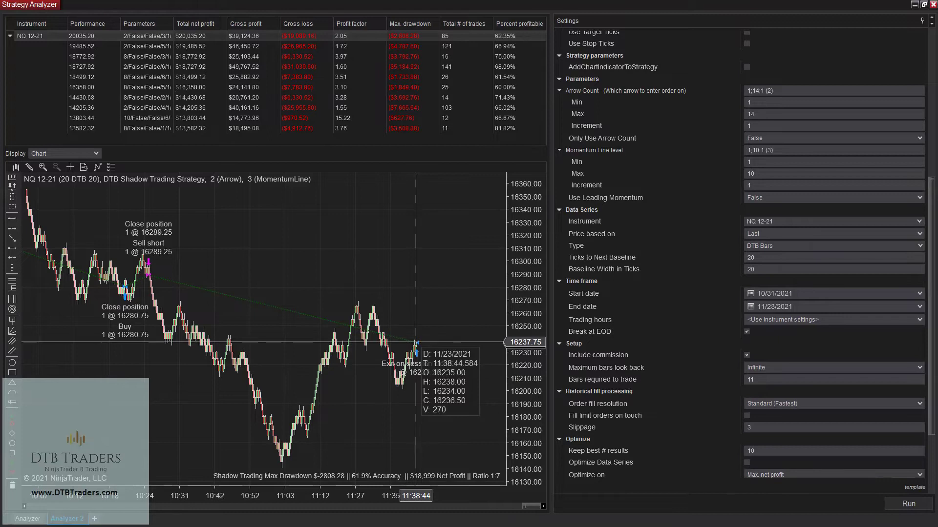
middle_click(417, 306)
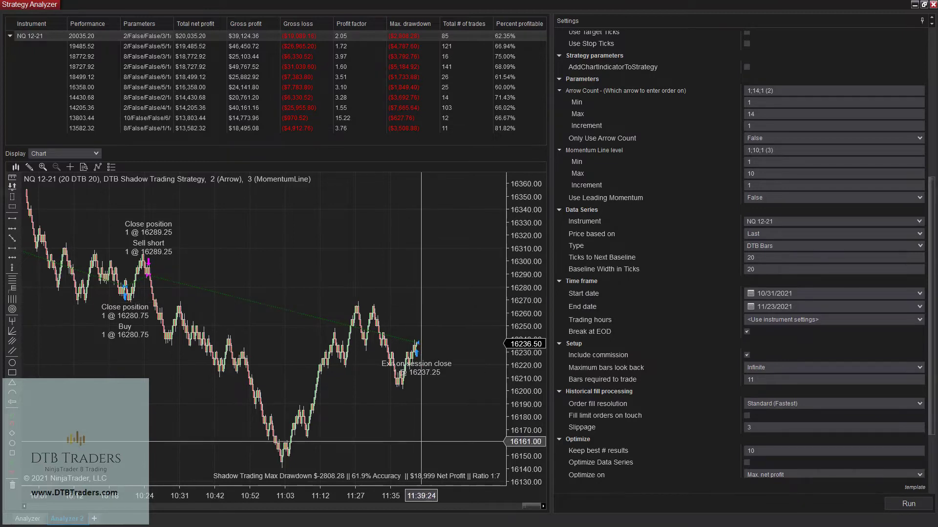
left_click(394, 33)
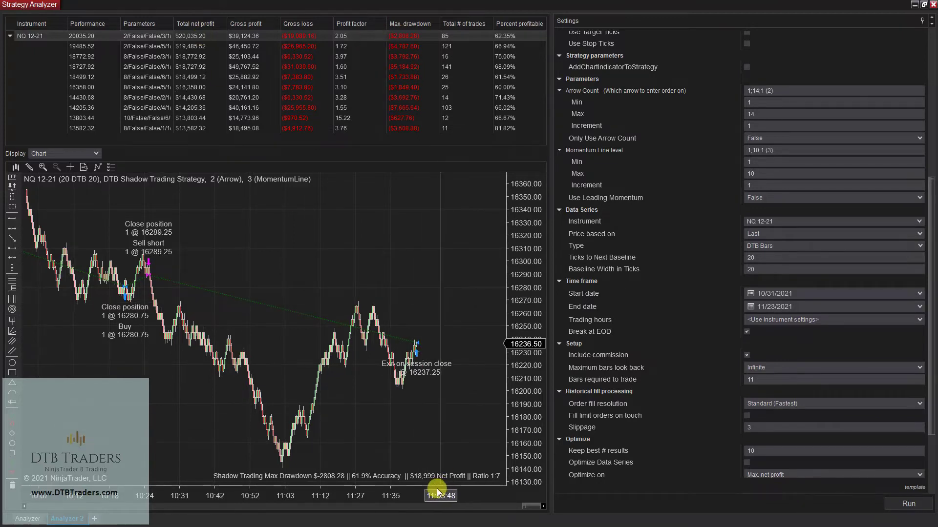
left_click(881, 53)
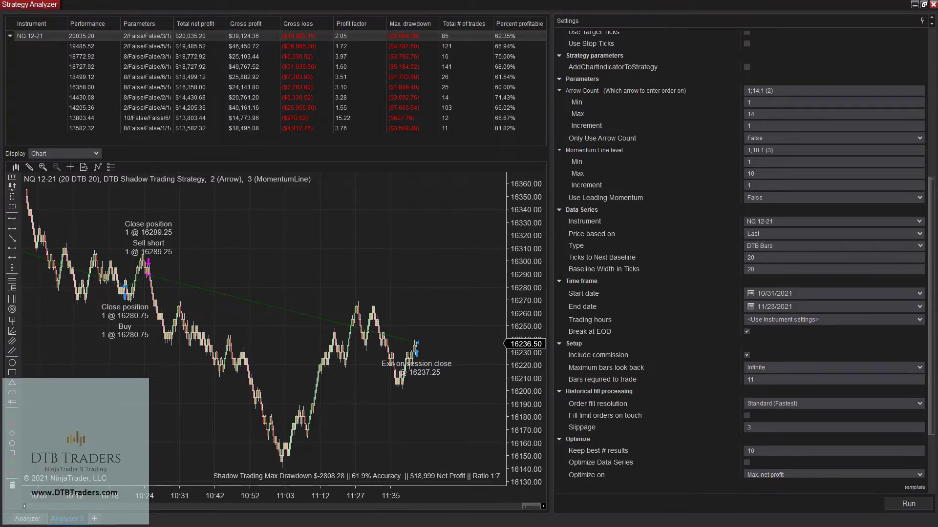
left_click(713, 234)
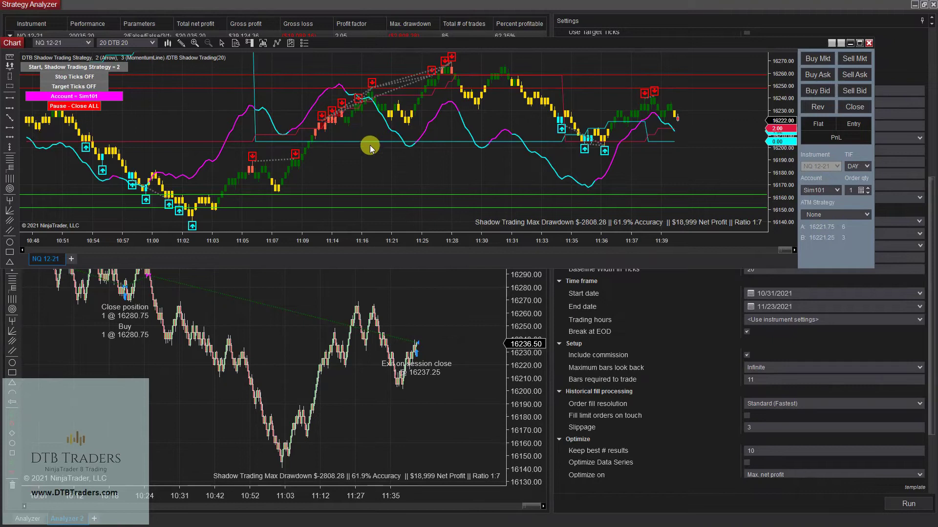
Step: Return to the Strategy Analyzer, set Entries per direction to 10 and rerun the NQ 12-21 optimization
scroll(927, 107, "down", 1)
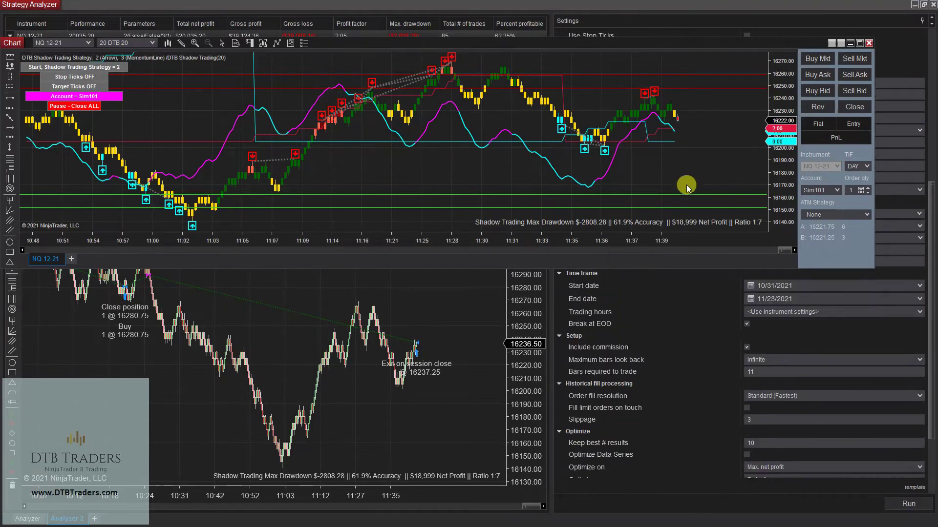
left_click(624, 8)
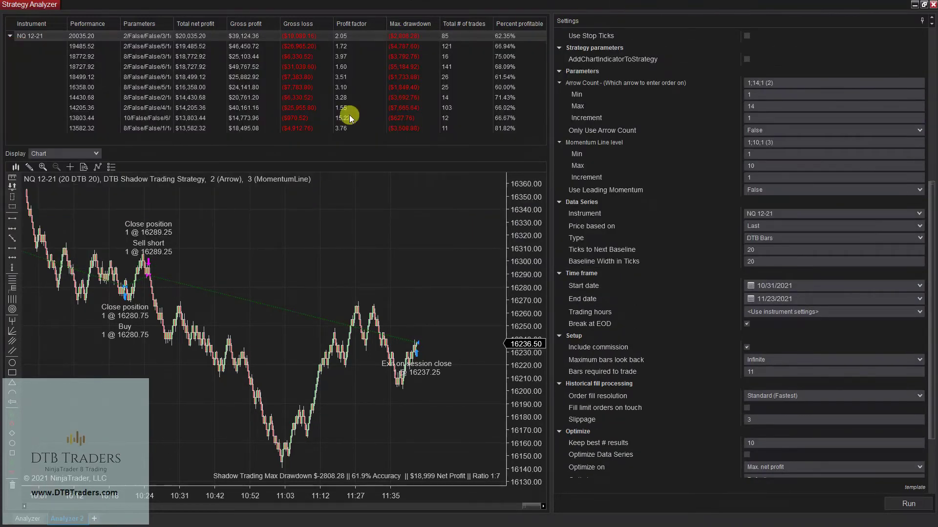
scroll(791, 415, "down", 3)
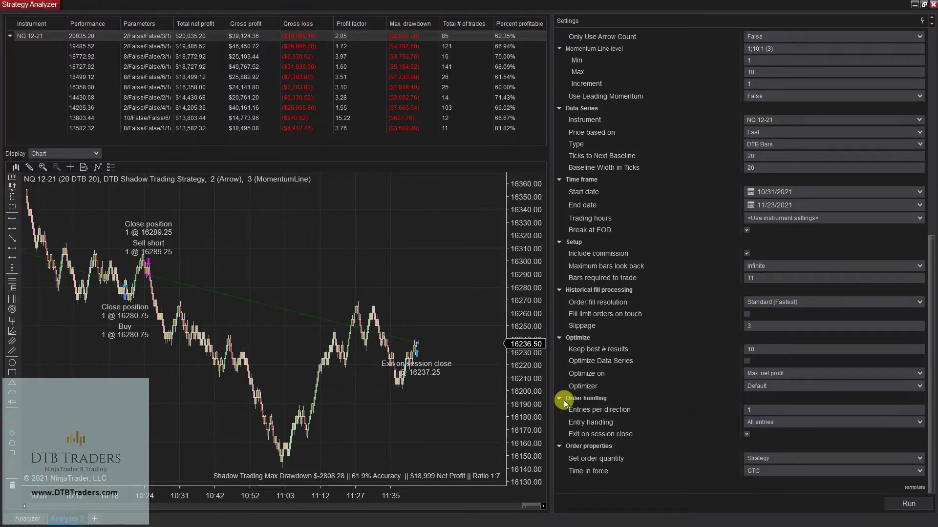
left_click(777, 412)
type("10")
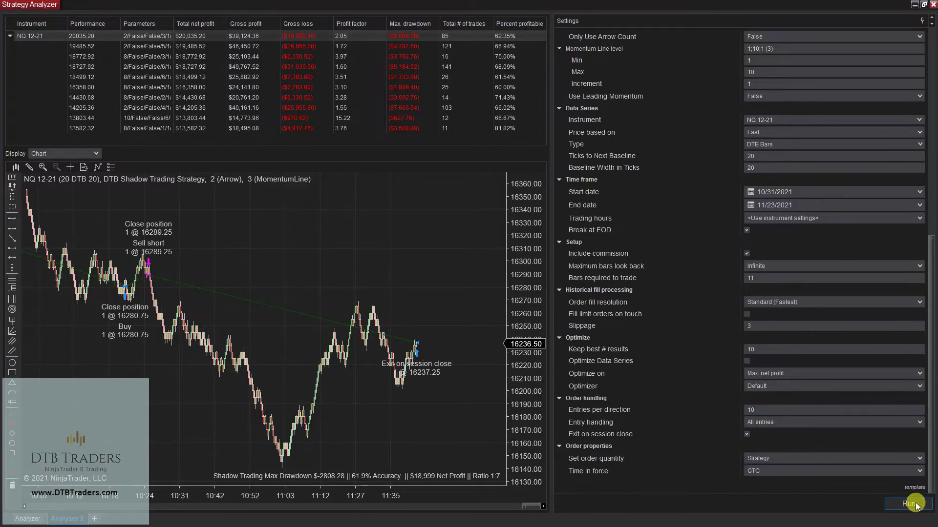
left_click(914, 504)
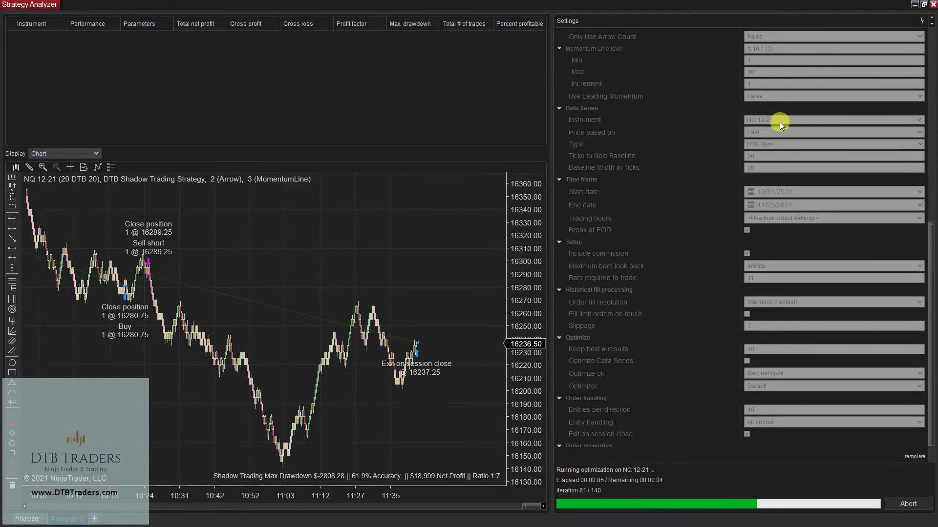
scroll(779, 122, "up", 3)
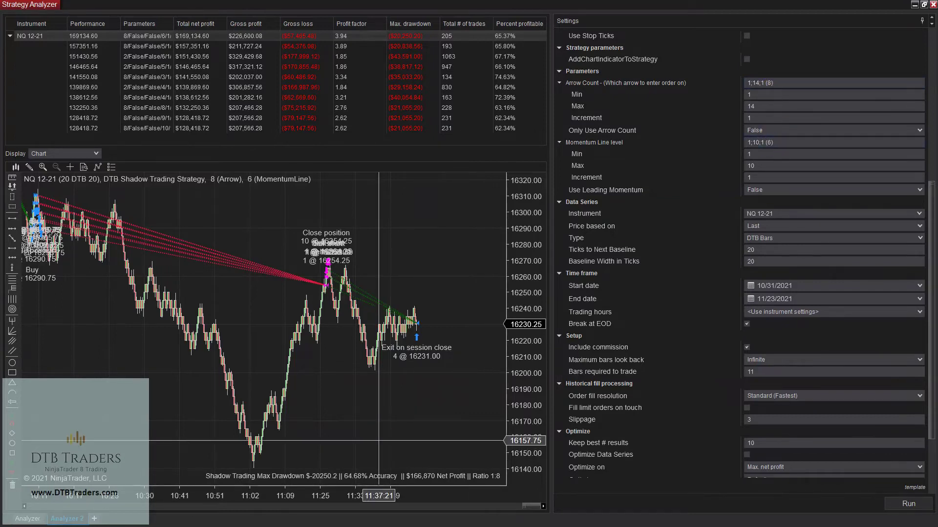
Step: Inspect the top result's latest trades on its chart, and review its performance summary in an enlarged results area
left_click_drag(379, 495, 301, 497)
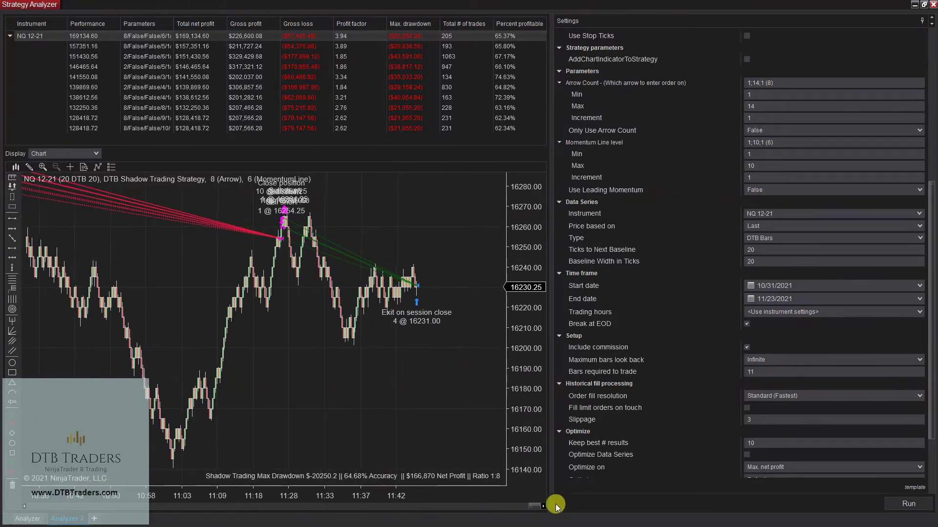
left_click_drag(534, 506, 580, 496)
left_click(273, 233)
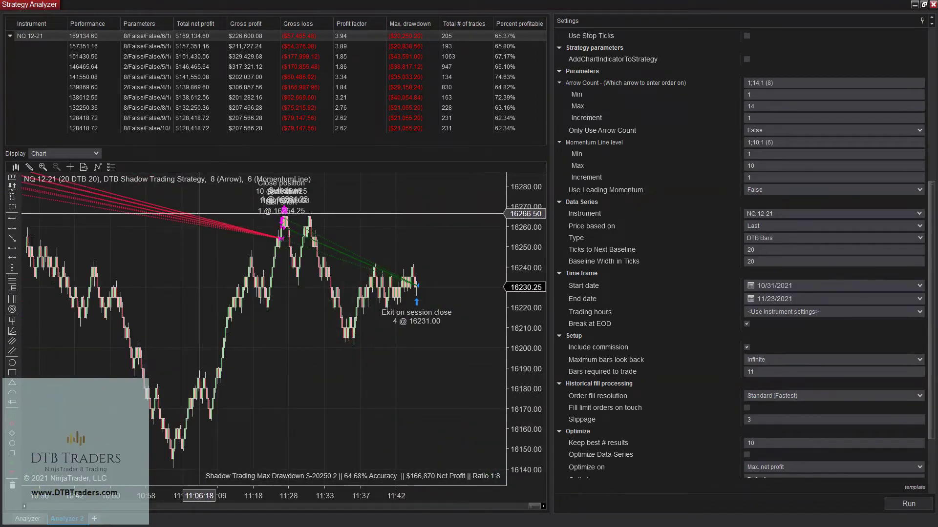
left_click(95, 154)
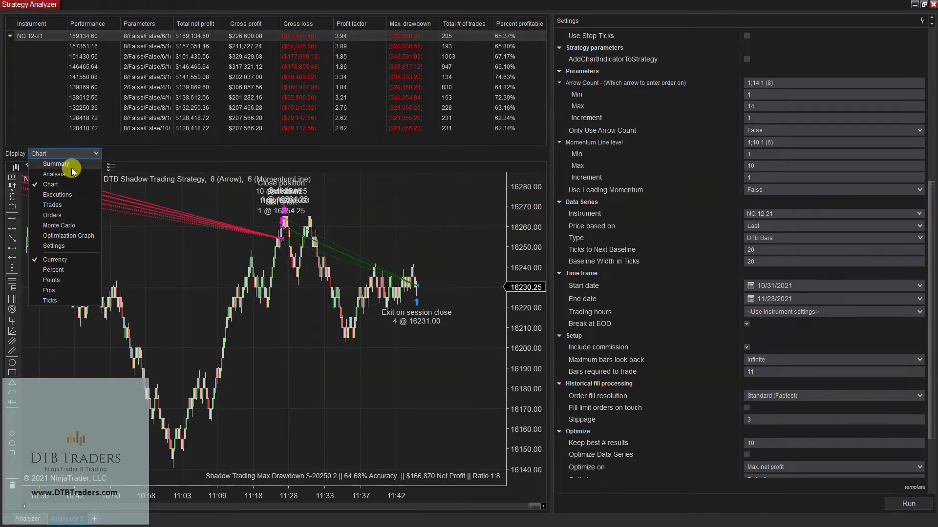
left_click(55, 164)
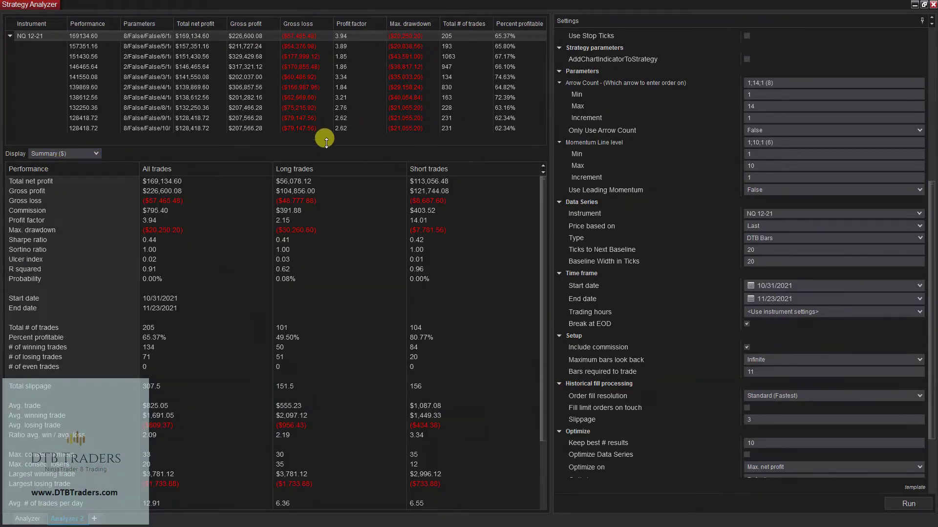
left_click_drag(329, 142, 329, 40)
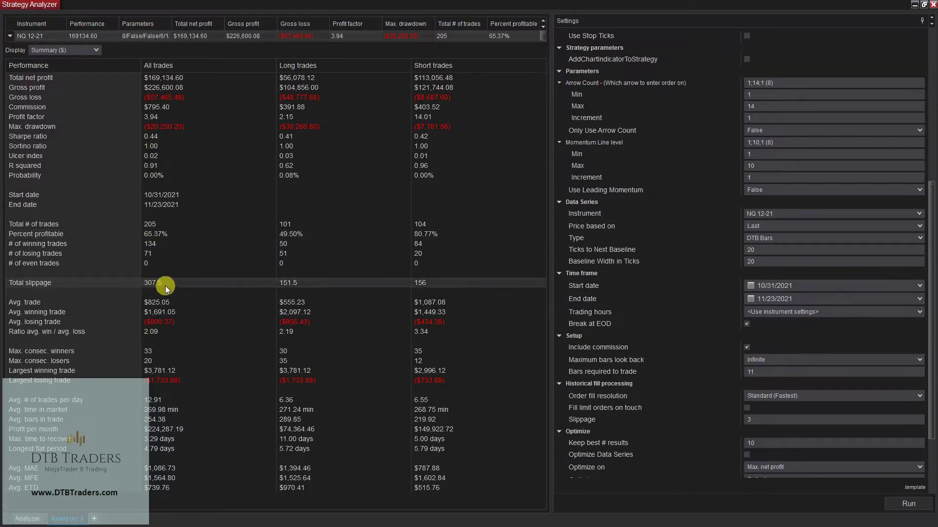
Step: Display the top result's analysis by Daily period and inspect the 11/1 and 11/12 net profit bars
left_click(96, 51)
left_click(63, 68)
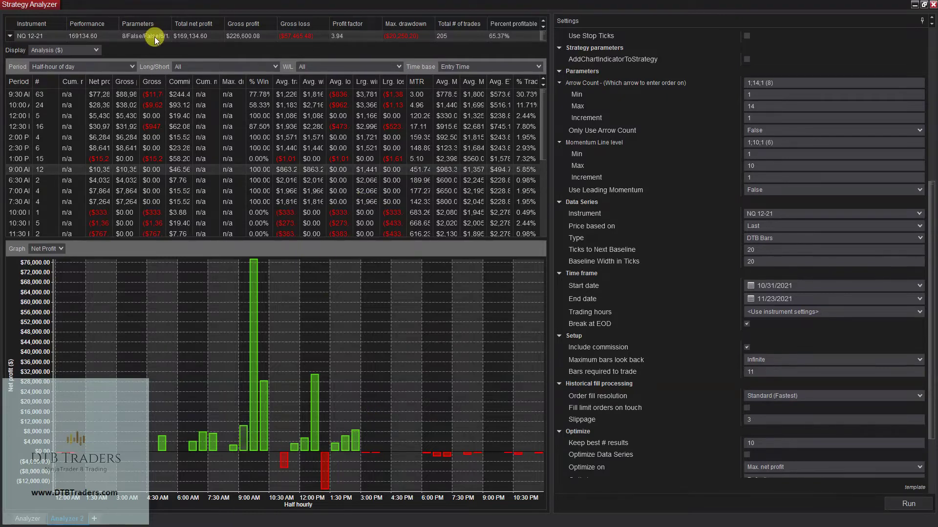
left_click(127, 70)
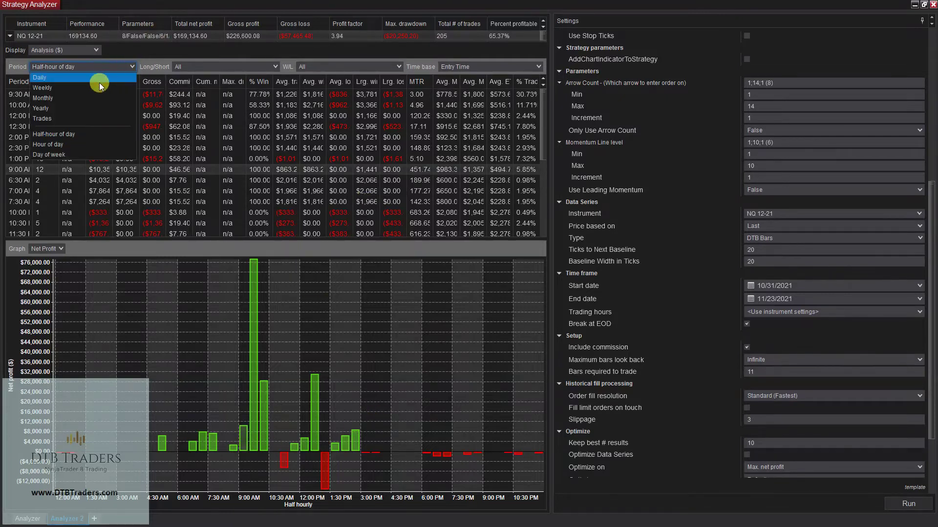
left_click(46, 78)
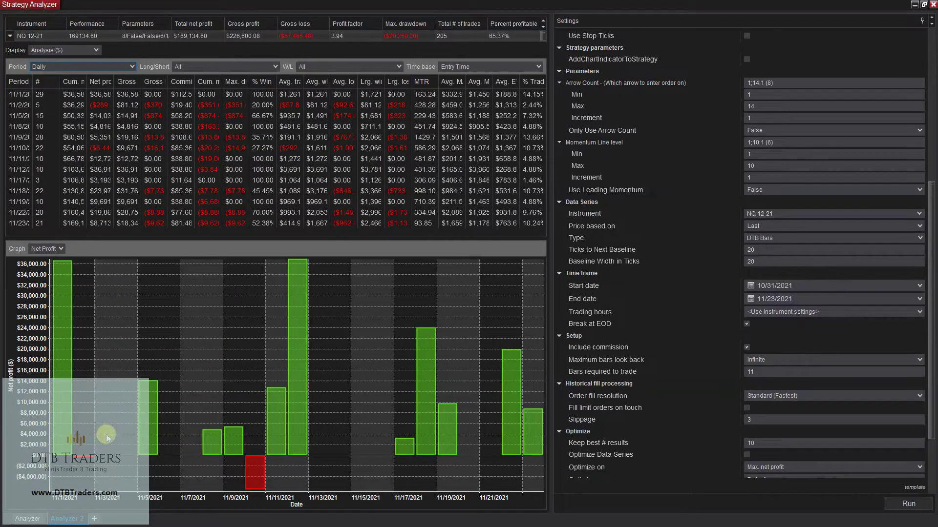
left_click(66, 442)
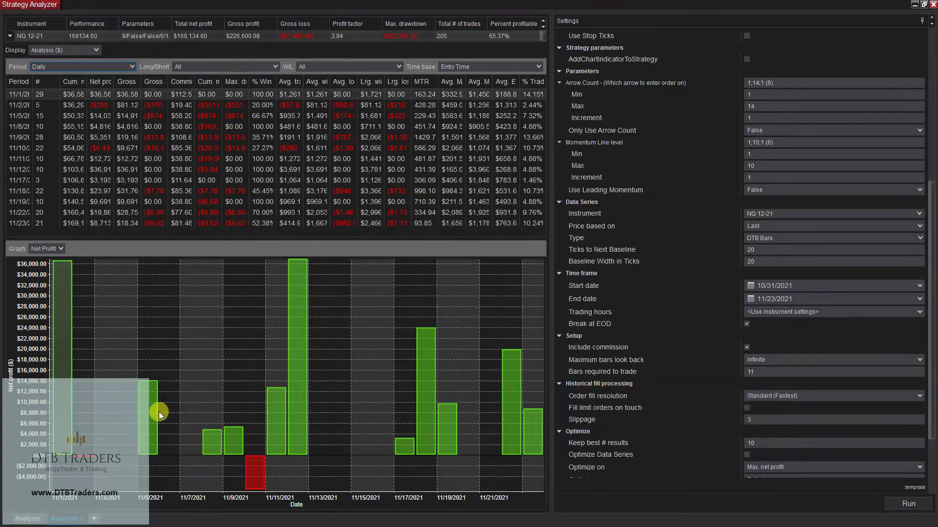
left_click(310, 412)
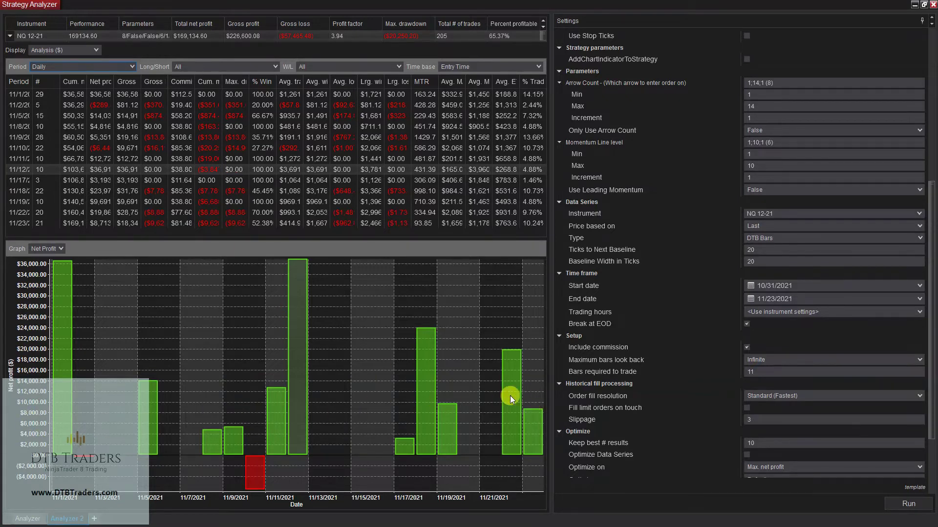
Step: Graph the daily analysis as Cumulative Net Profit
left_click(131, 66)
left_click(61, 250)
left_click(63, 251)
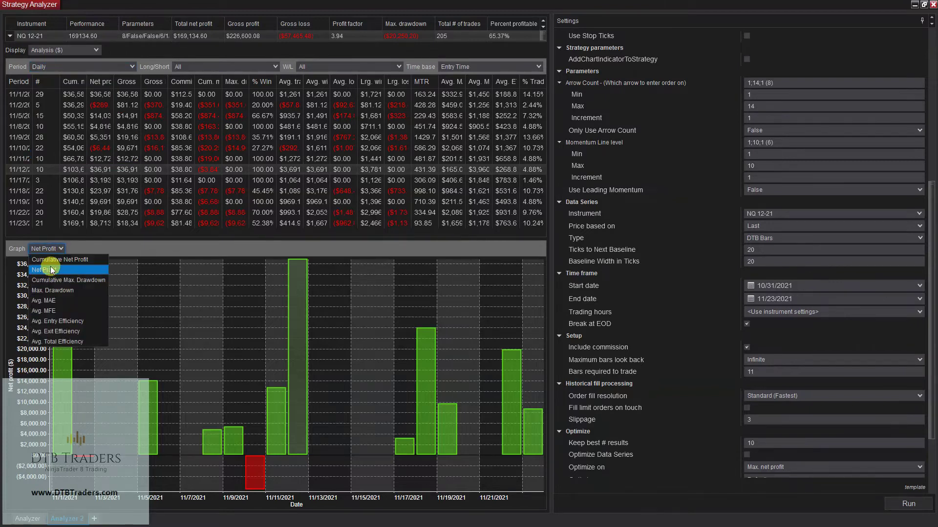
left_click(53, 261)
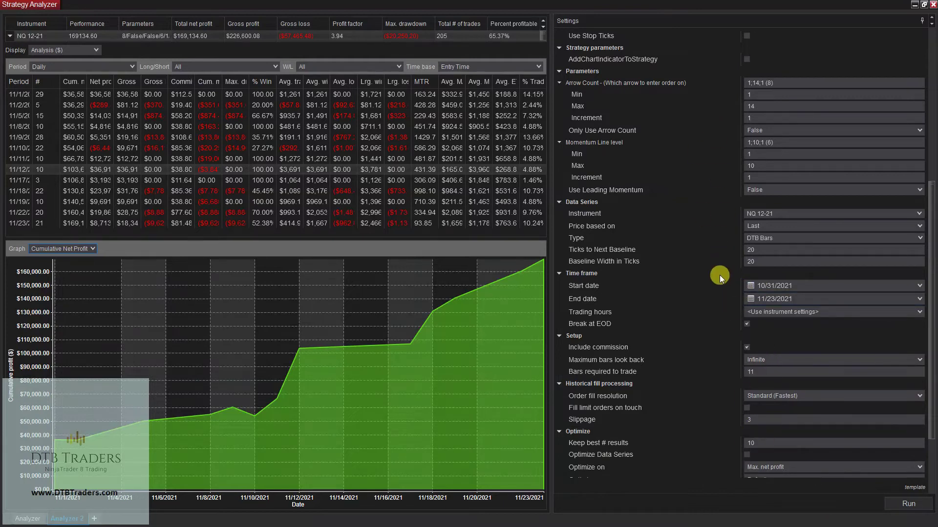
scroll(704, 342, "up", 7)
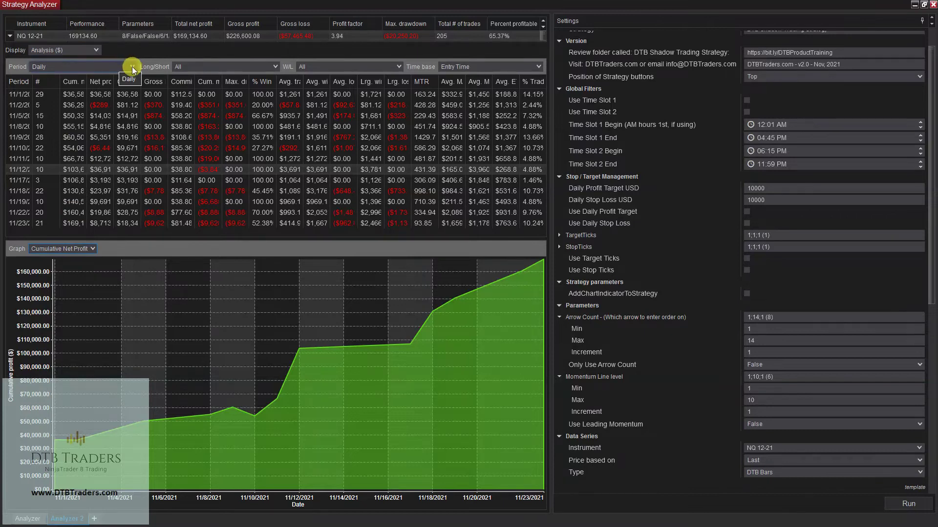
Step: Check the latest trades on the chart, return to the daily analysis and review the strategy settings down to the order properties
left_click(95, 50)
left_click(58, 83)
left_click_drag(332, 232, 362, 233)
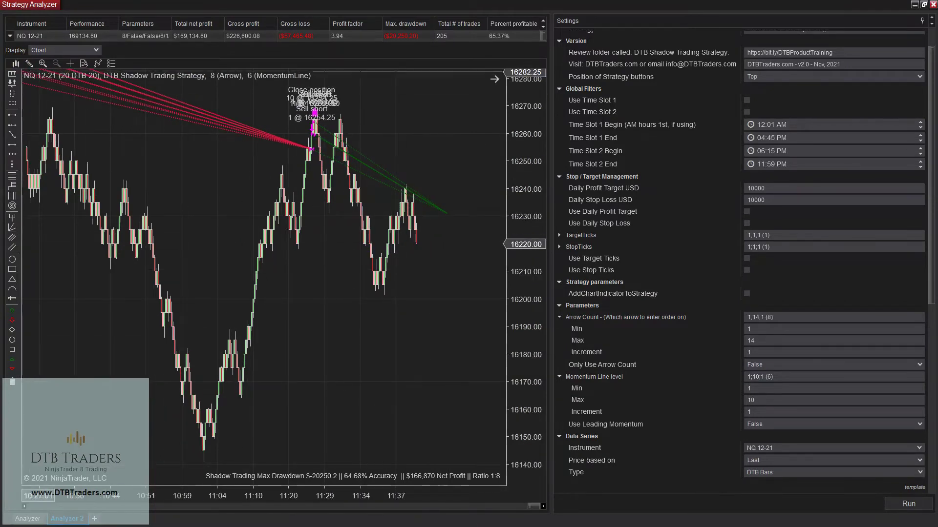
left_click(93, 50)
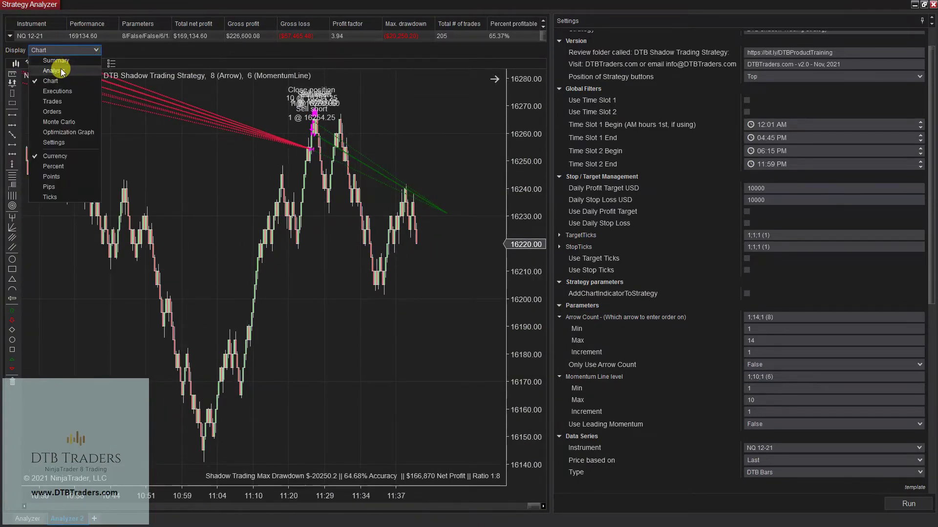
left_click(61, 71)
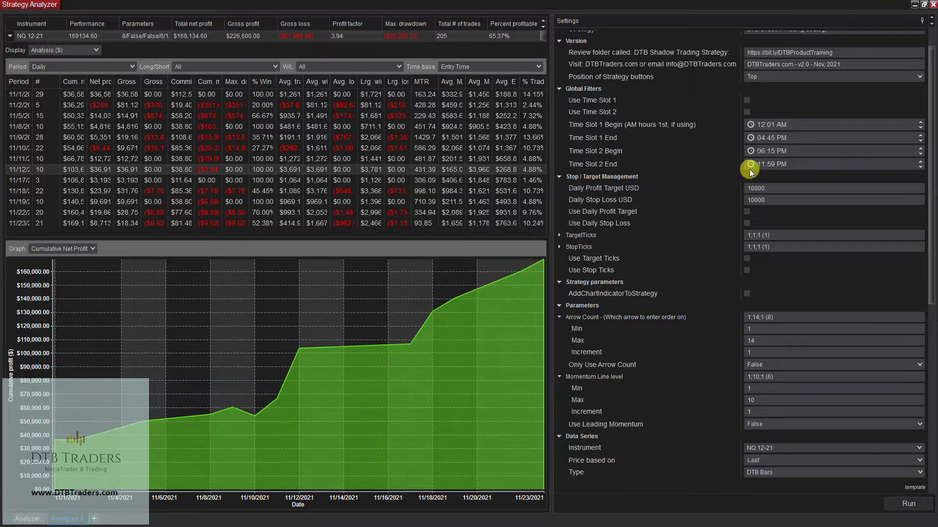
scroll(770, 213, "up", 1)
scroll(820, 303, "down", 5)
scroll(810, 263, "down", 5)
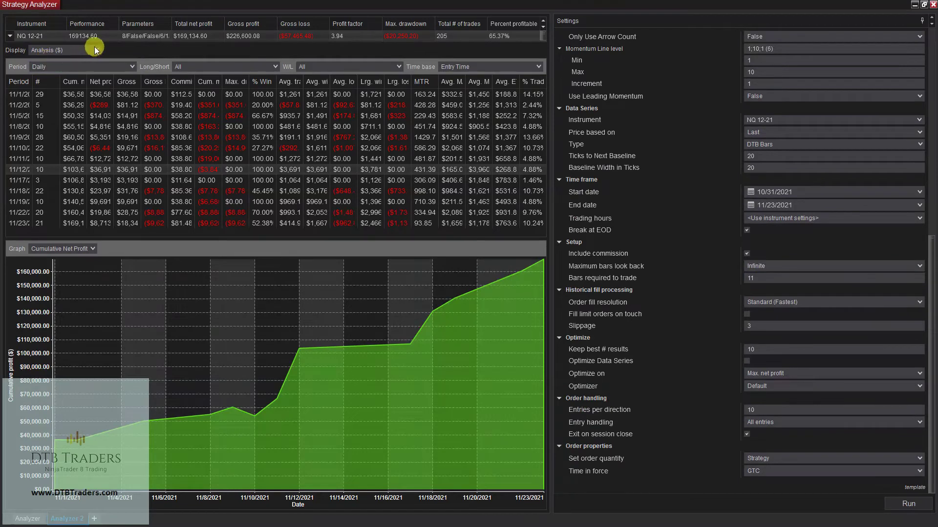
Step: Display the top result's chart and examine the stacked buy entries from around 10:10 at close range
left_click(74, 50)
left_click(70, 83)
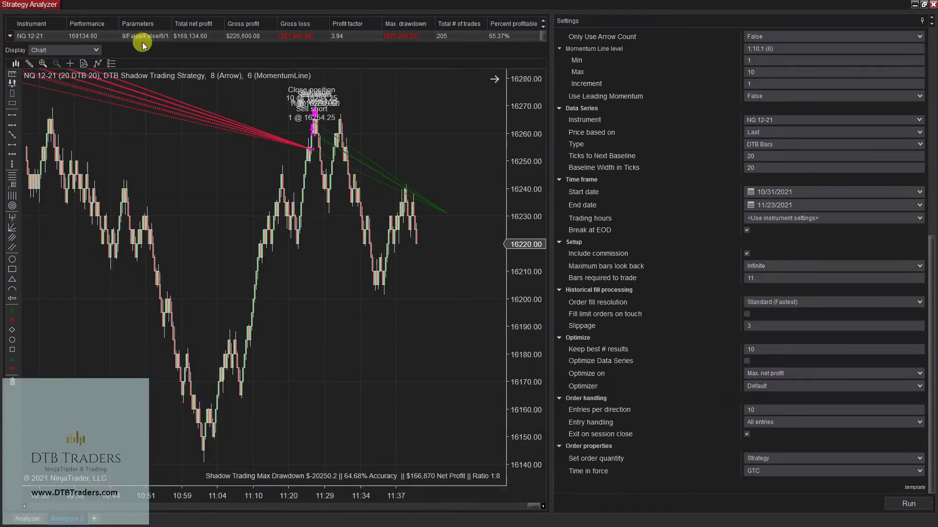
scroll(339, 363, "up", 3)
left_click_drag(339, 363, 503, 449)
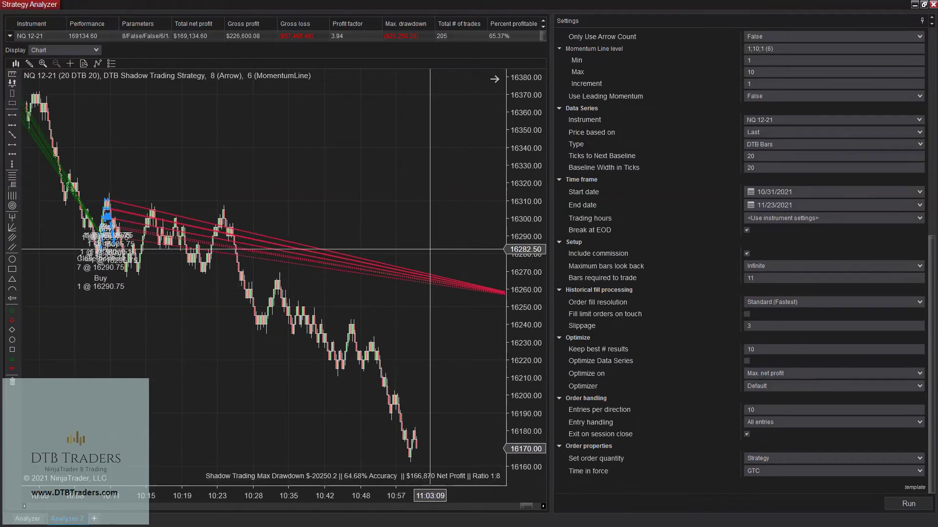
scroll(775, 107, "up", 4)
scroll(774, 108, "up", 2)
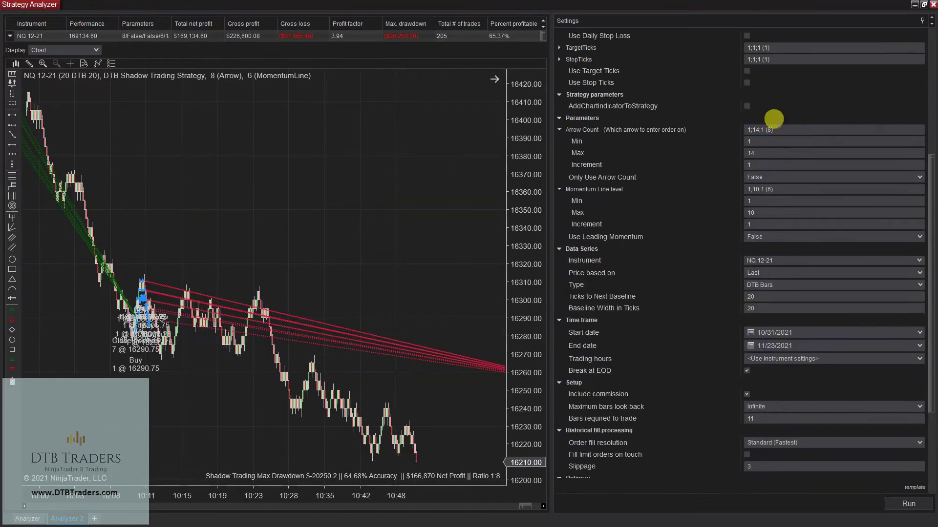
scroll(258, 317, "up", 5)
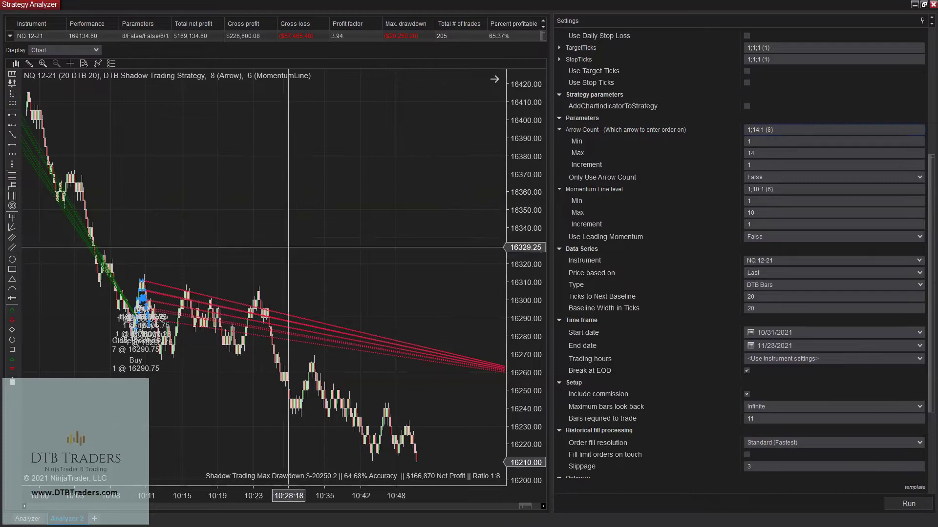
scroll(259, 316, "up", 8)
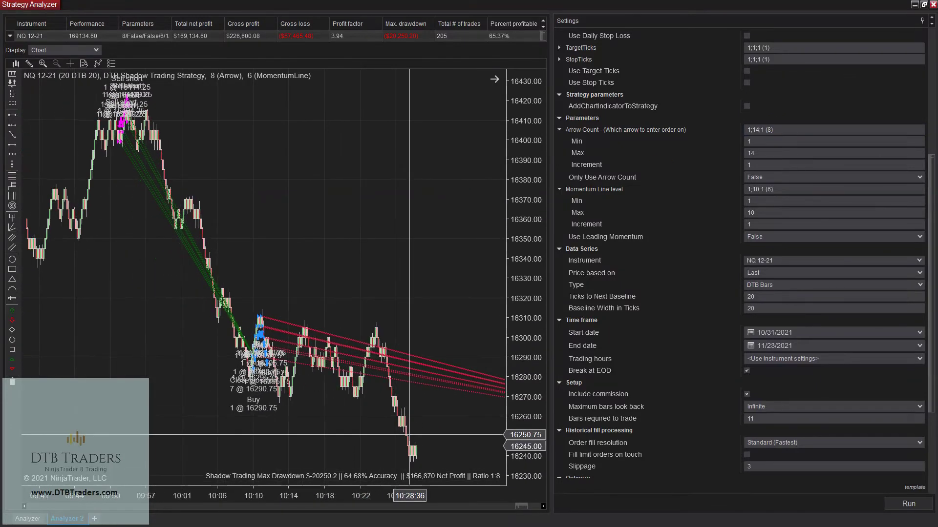
scroll(376, 496, "up", 3)
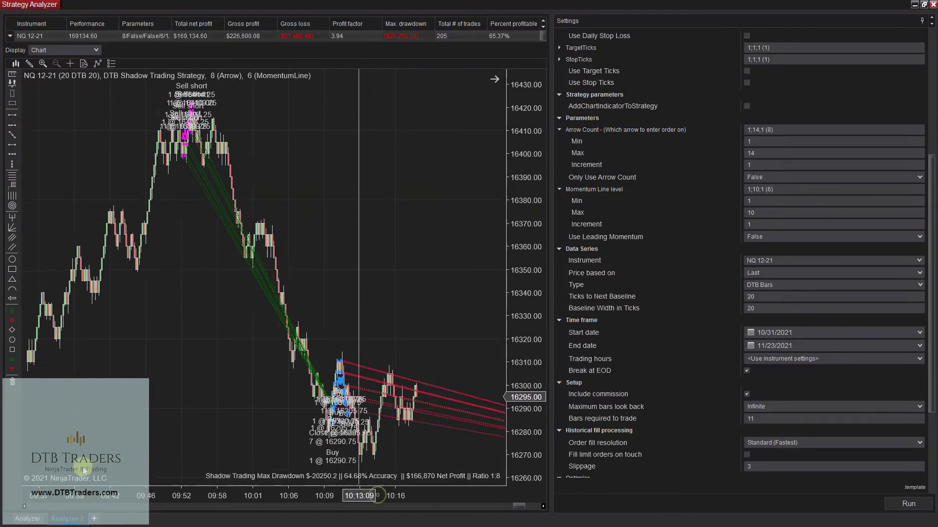
scroll(429, 498, "up", 6)
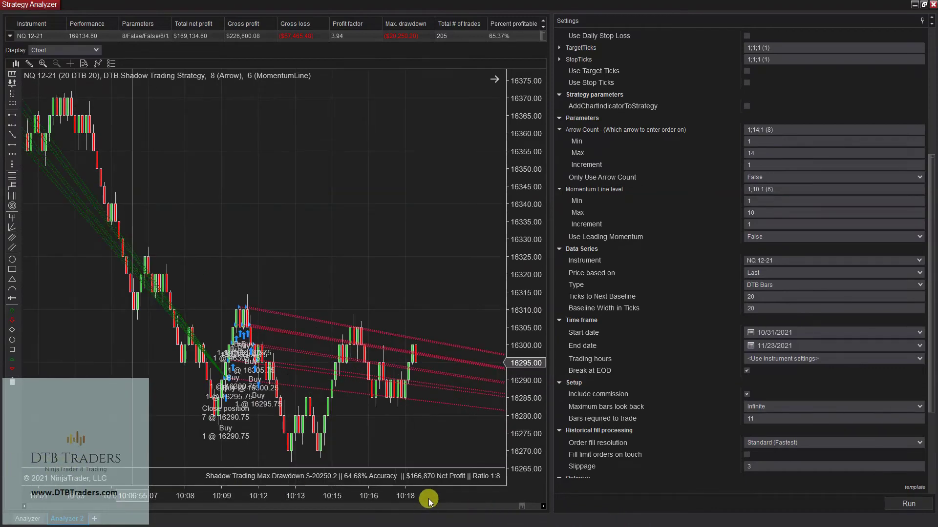
scroll(216, 477, "up", 8)
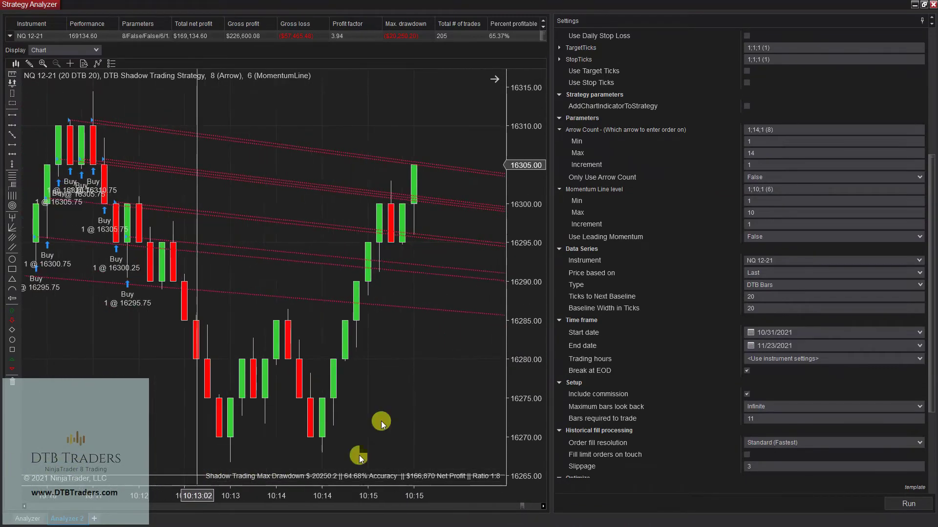
Step: Examine the stacked sell short entries around 09:53 and the candles that follow them on the chart
scroll(312, 354, "up", 15)
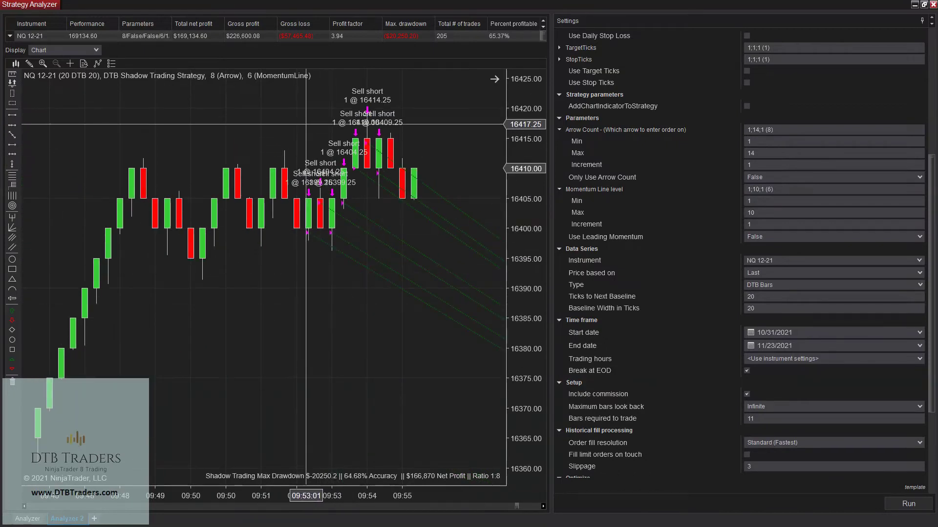
scroll(305, 124, "down", 1)
middle_click(241, 155)
left_click(12, 227)
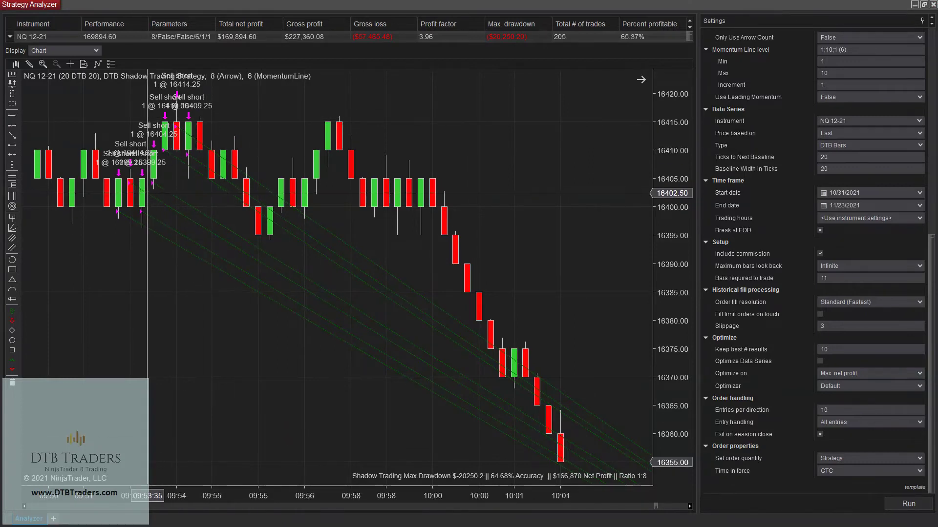
mouse_move(129, 190)
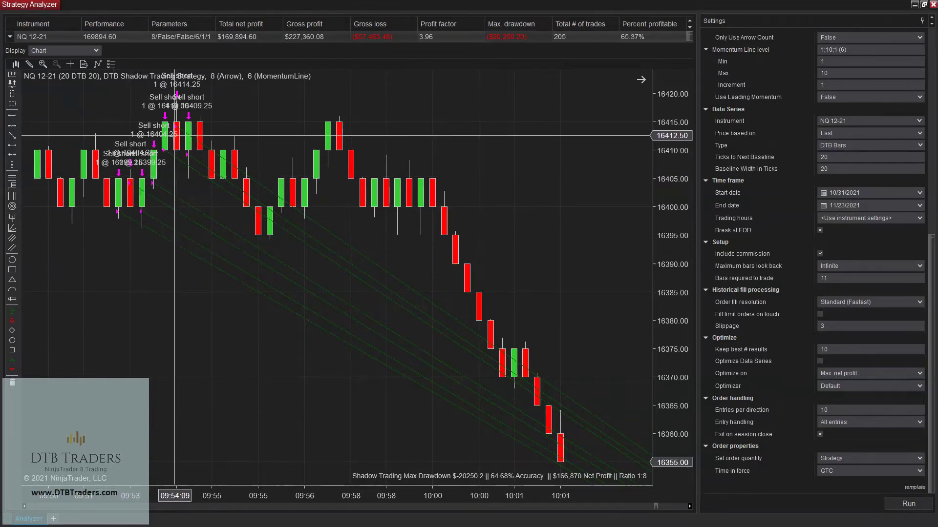
mouse_move(197, 152)
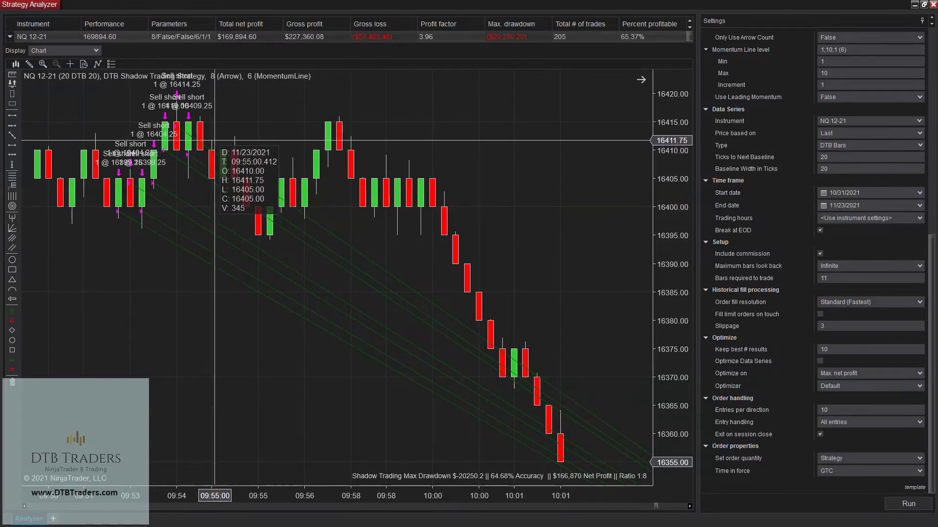
Step: Switch the strategy's instrument to MNQ 12-21 and run the optimization with 10 entries per direction
scroll(215, 140, "up", 6)
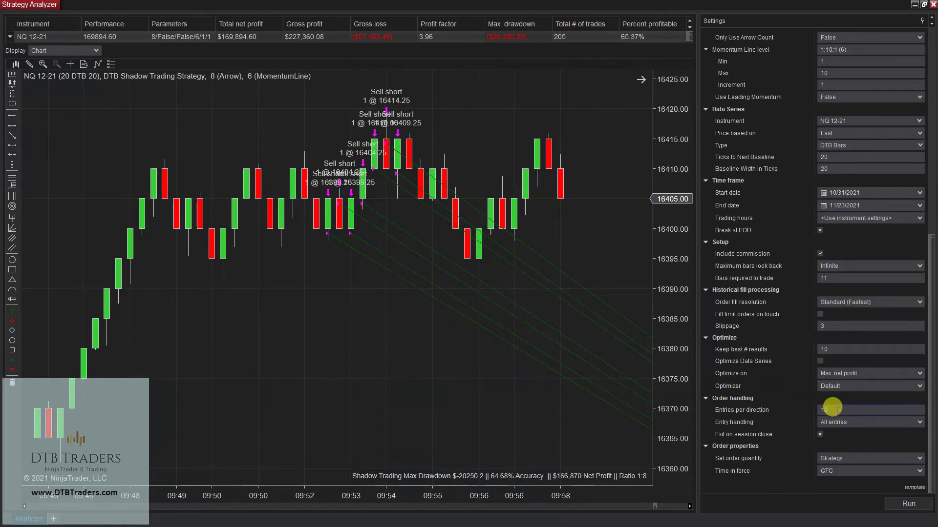
scroll(584, 373, "down", 6)
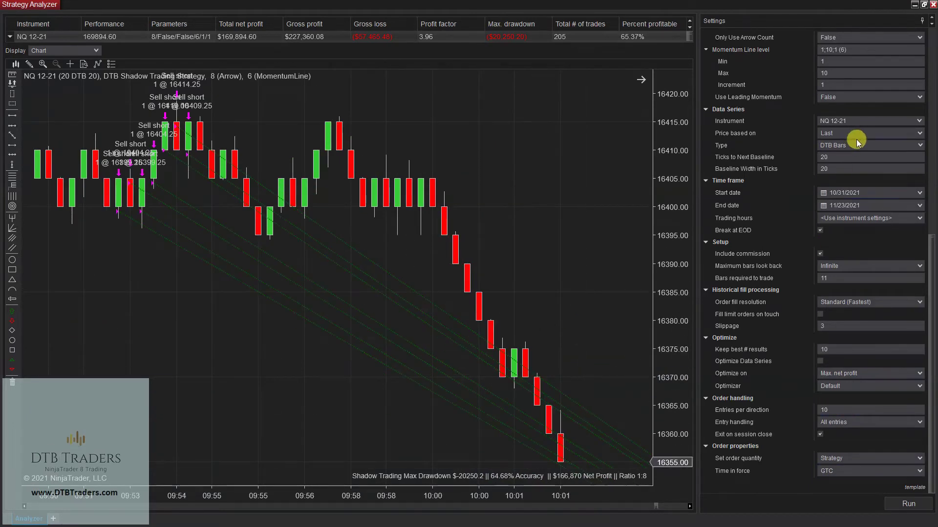
left_click(916, 121)
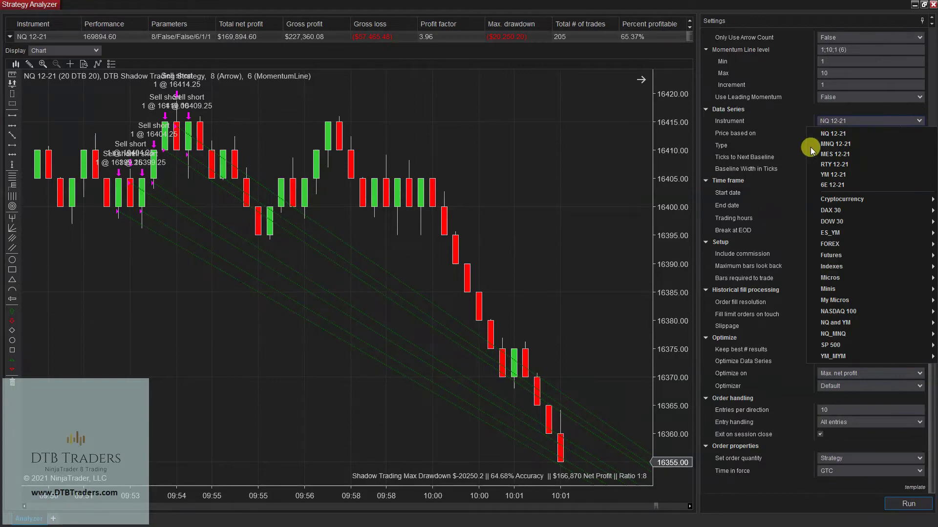
left_click(837, 144)
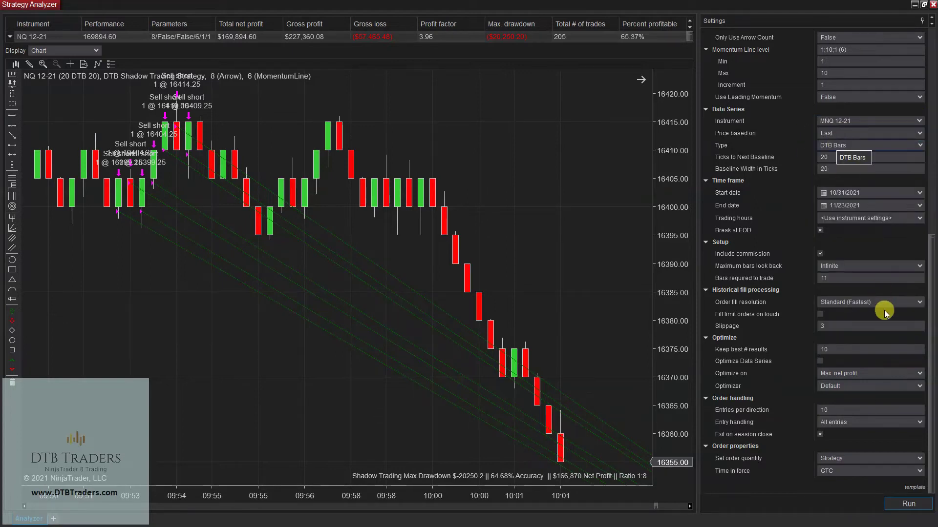
left_click(834, 409)
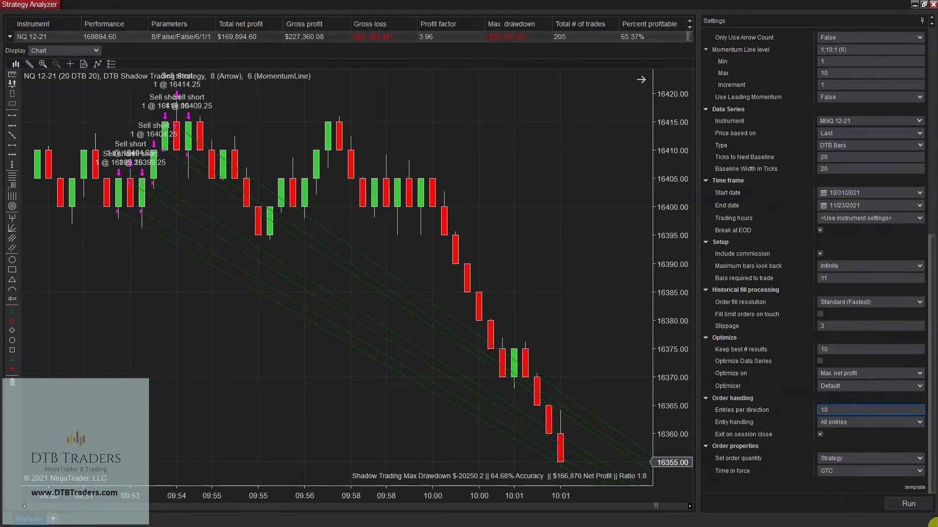
left_click(909, 504)
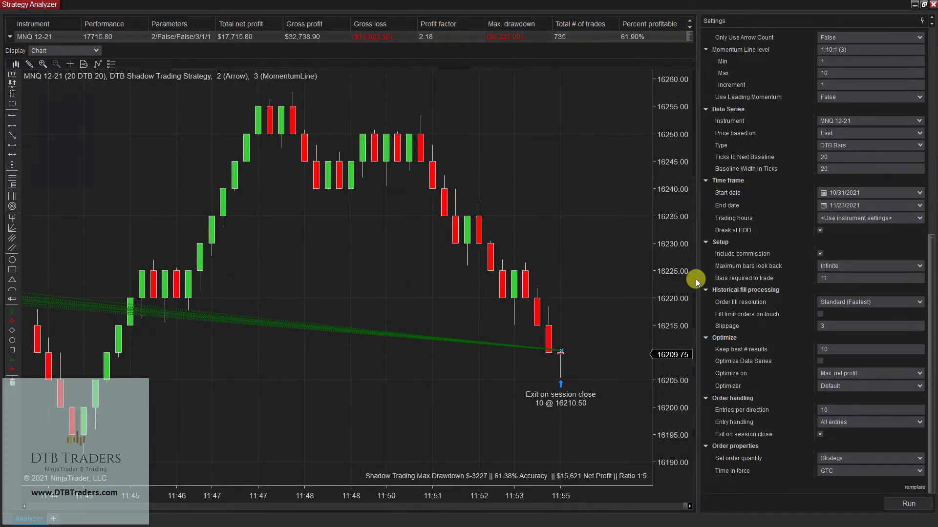
Step: Compare the optimization results for MNQ 12-21 in the enlarged results list, then shrink the list again
scroll(825, 266, "up", 4)
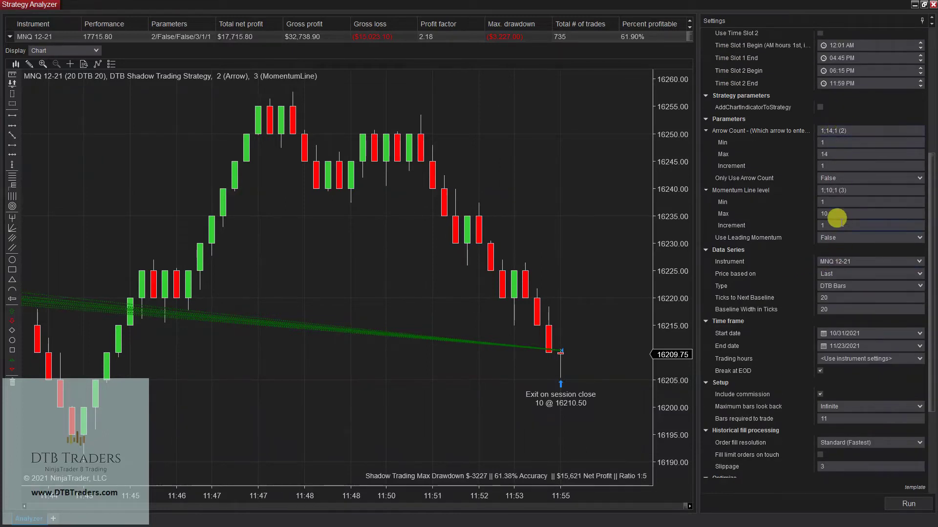
left_click(339, 40)
left_click_drag(355, 87, 358, 195)
left_click_drag(374, 158, 372, 155)
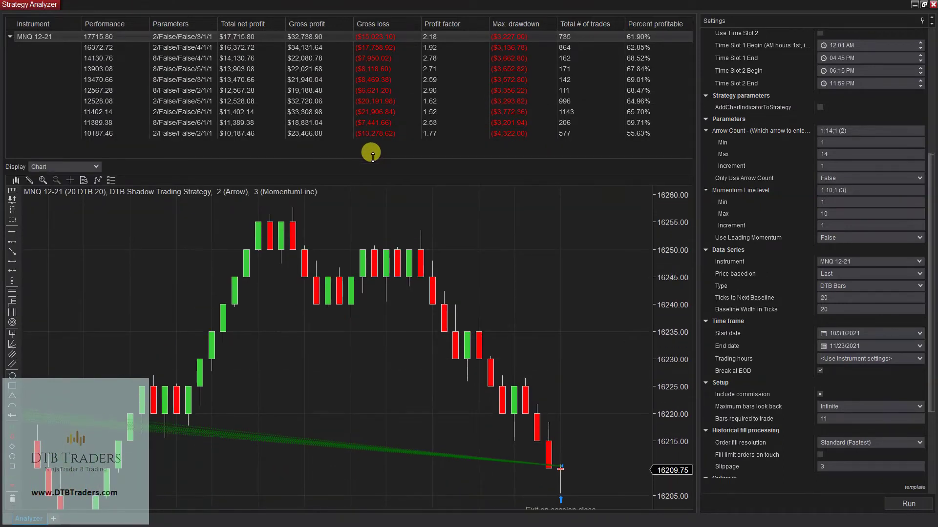
left_click_drag(377, 155, 413, 35)
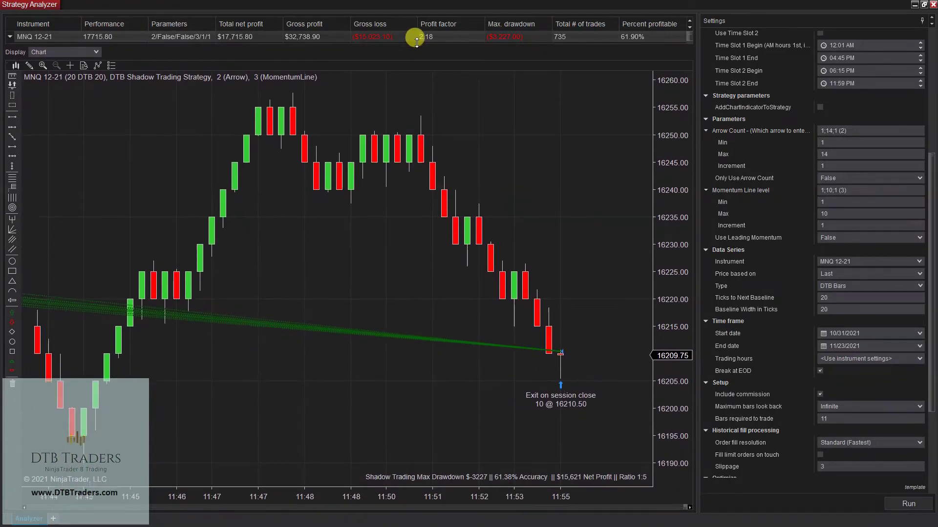
Step: Display the daily analysis of the top MNQ 12-21 result and look through the available periods
left_click(103, 55)
left_click(46, 72)
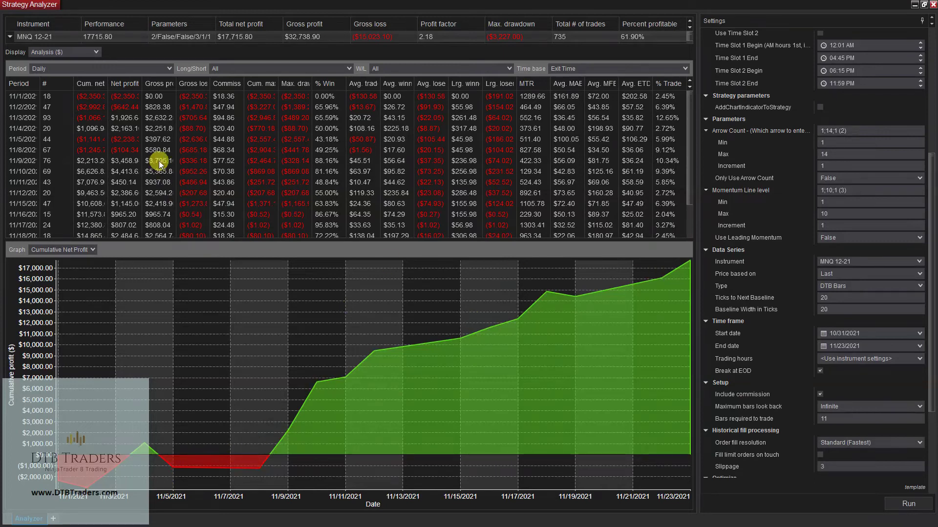
left_click(166, 69)
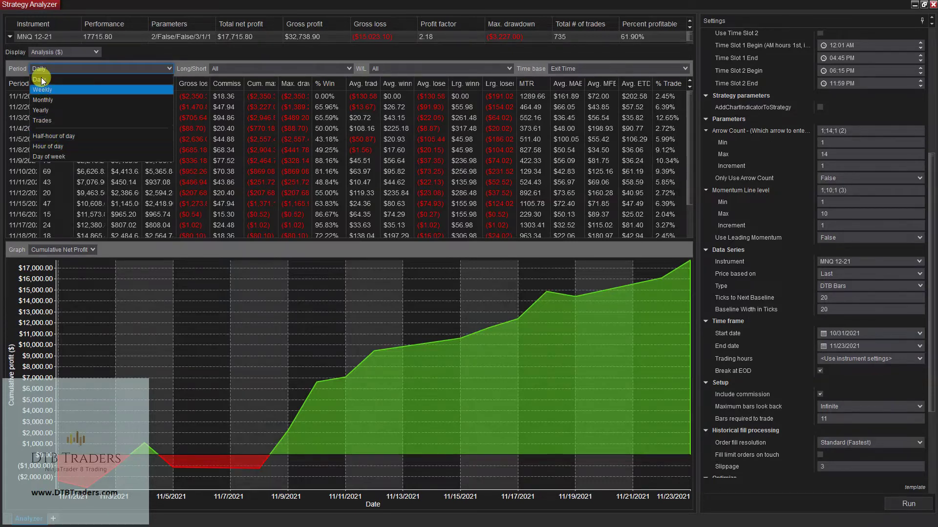
Step: Display the top result's performance summary and check its commission and total slippage
left_click(100, 52)
left_click(93, 54)
left_click(59, 63)
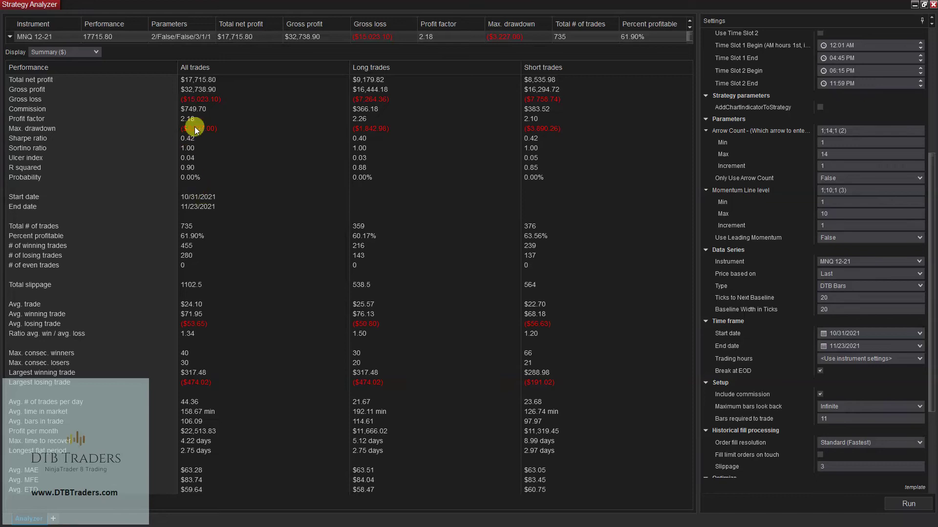
left_click(196, 111)
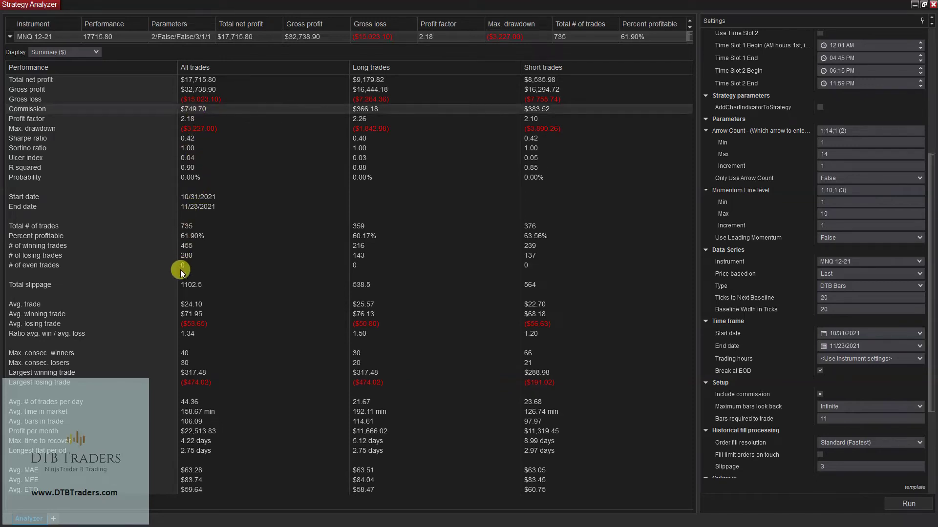
left_click(183, 285)
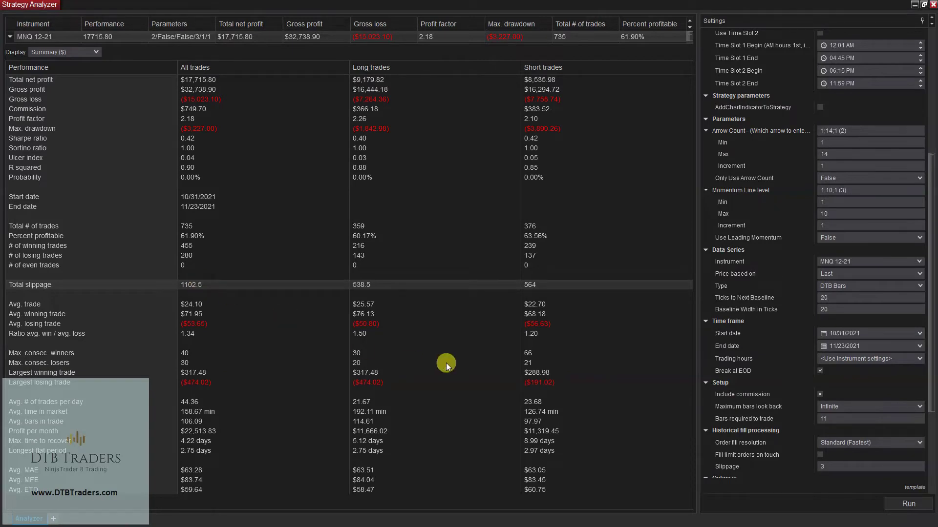
Step: Return to the daily analysis and review the strategy's data series and order handling settings
left_click(96, 52)
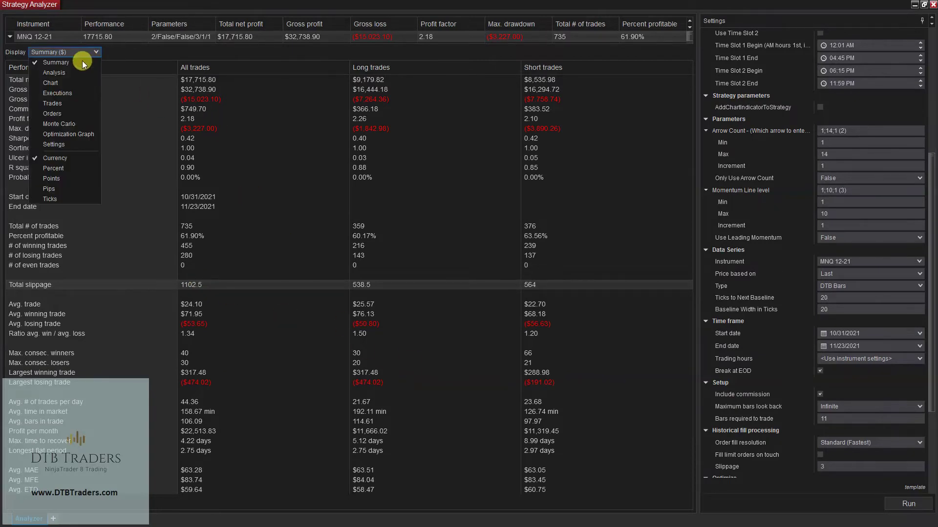
left_click(63, 66)
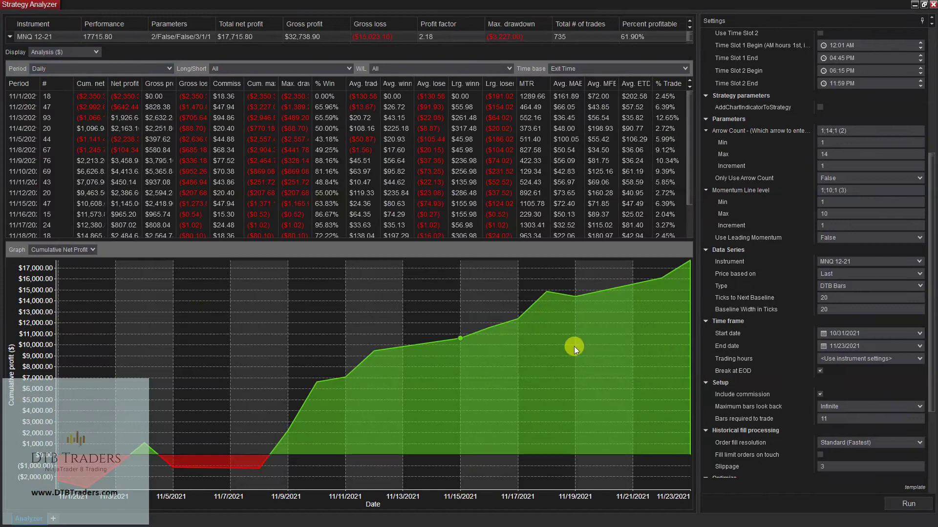
scroll(866, 394, "down", 3)
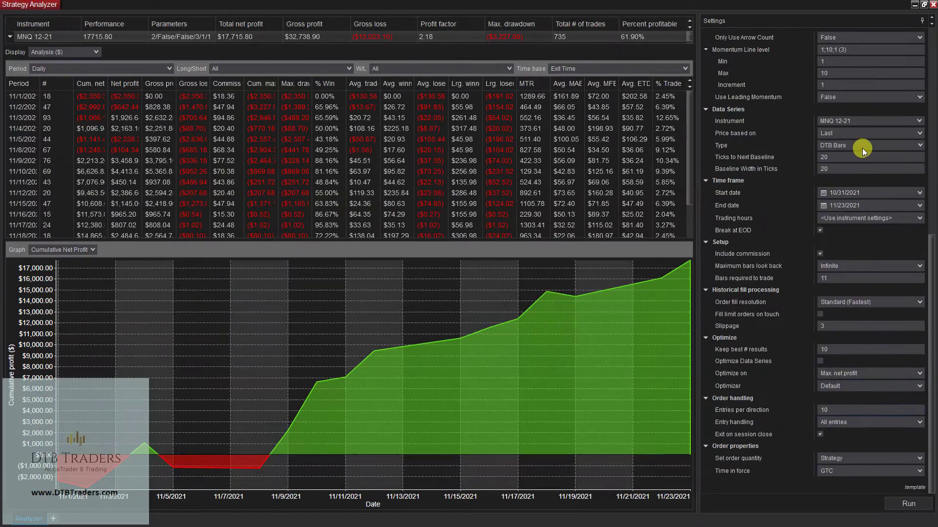
Step: Set Use Leading Momentum to True, rerun the optimization and enlarge the results list
scroll(822, 284, "up", 3)
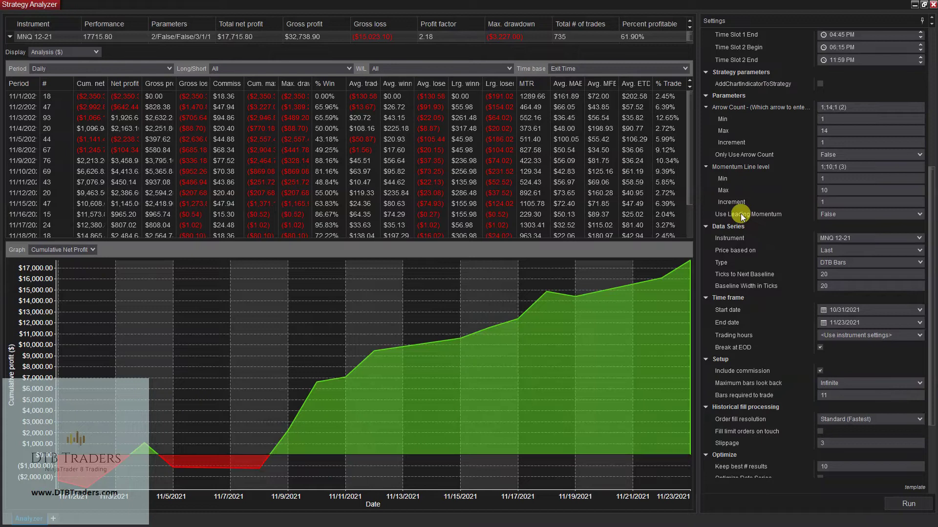
left_click(917, 216)
left_click(829, 227)
left_click(913, 503)
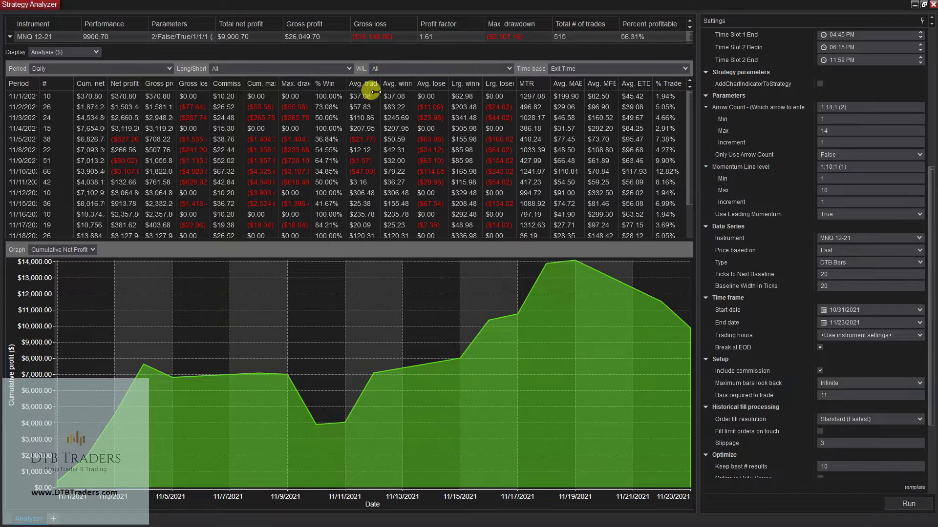
left_click_drag(331, 44, 356, 142)
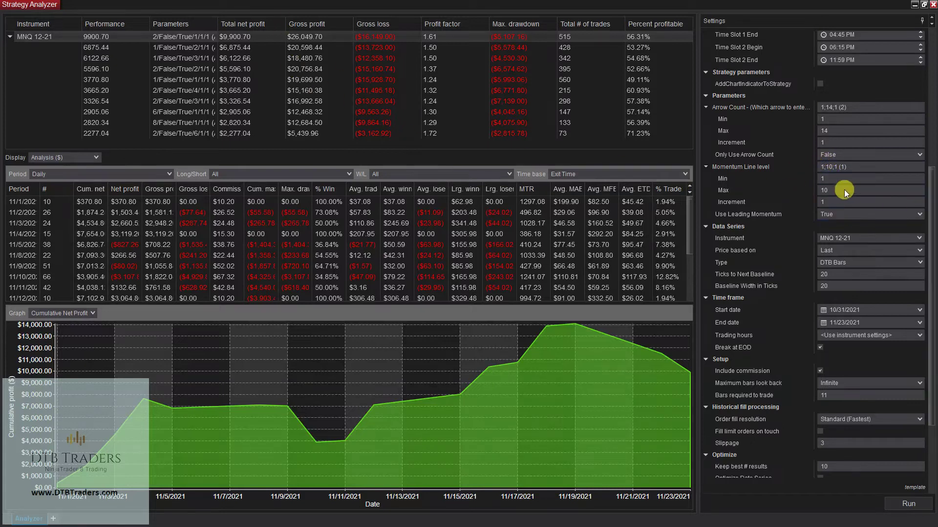
Step: Rerun the optimization with Use Leading Momentum set to Optimize and display the analysis of the last listed result
left_click(920, 214)
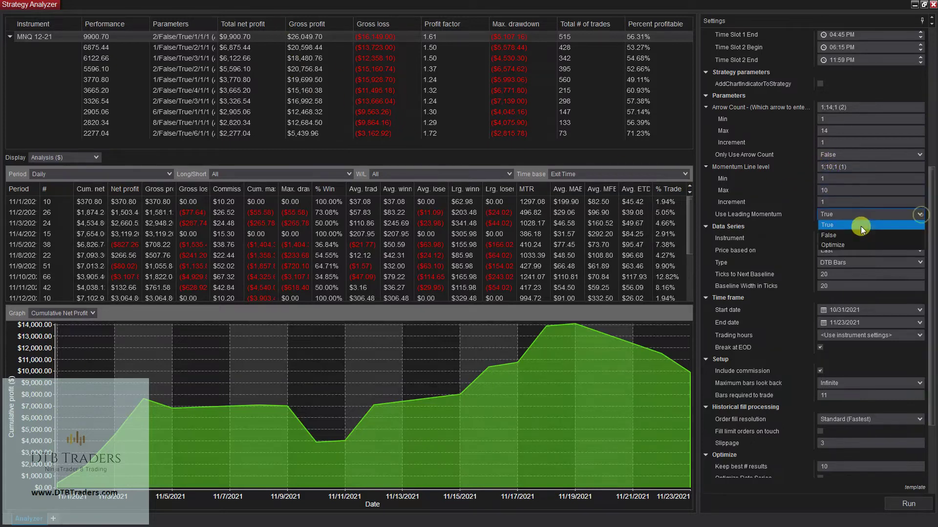
left_click(834, 245)
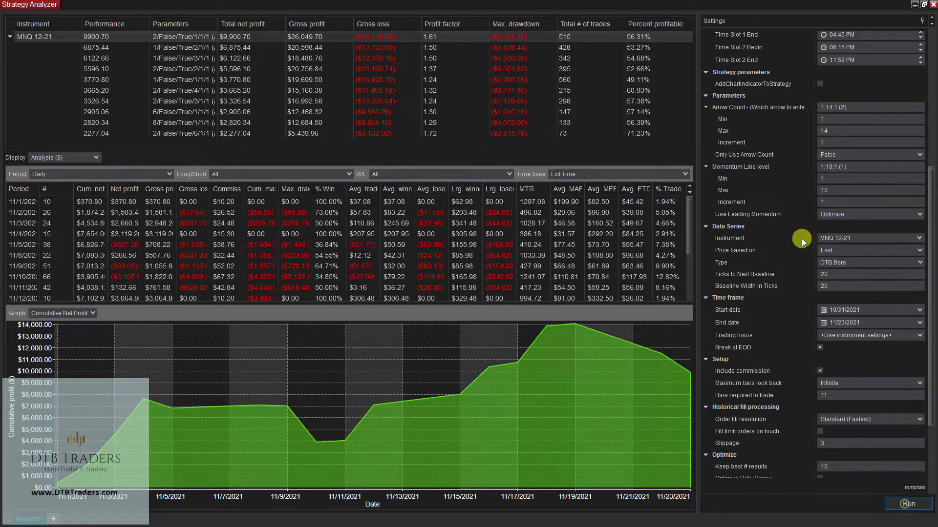
left_click(908, 503)
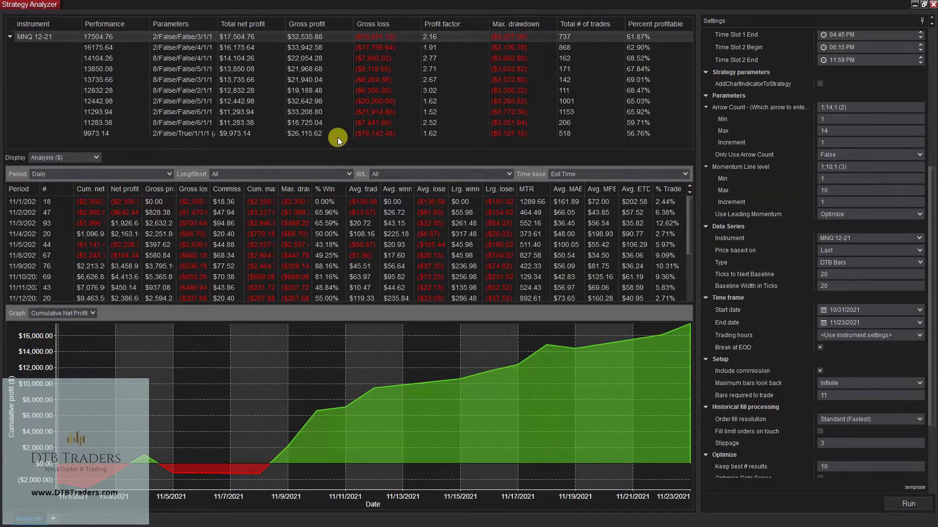
mouse_move(166, 37)
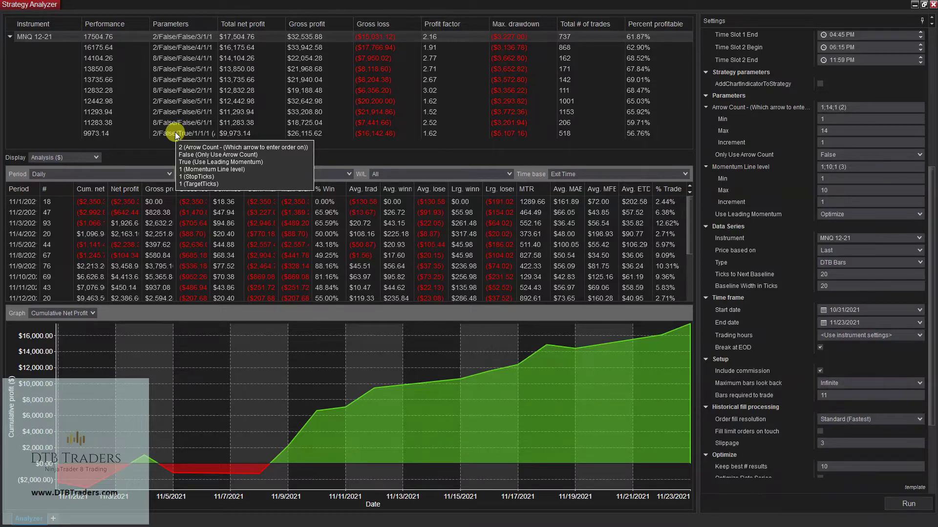
left_click(232, 132)
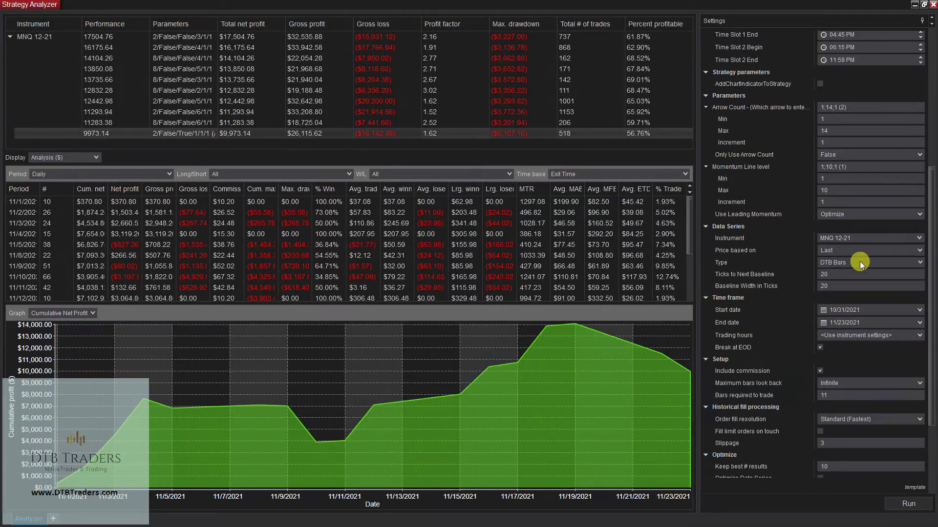
Step: Change the data series type to Minute and enable Optimize Data Series
left_click(920, 262)
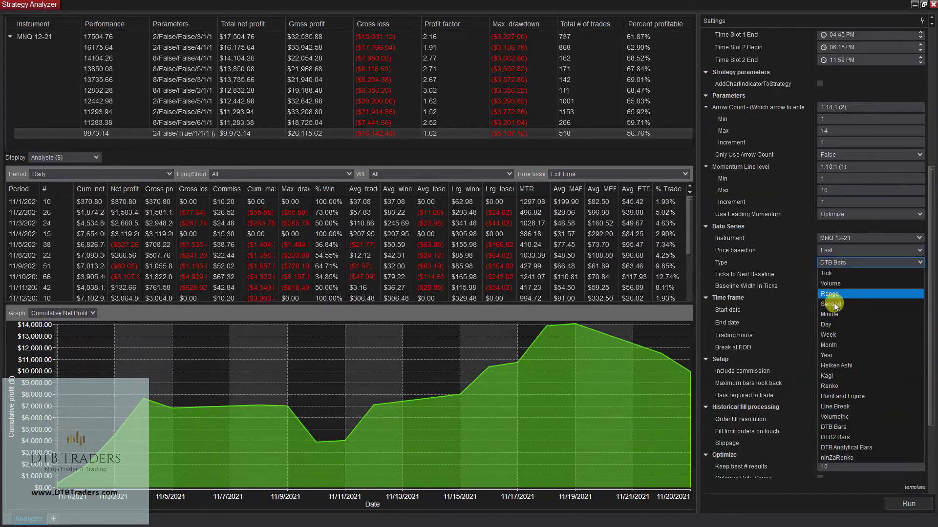
key("Escape")
key("m")
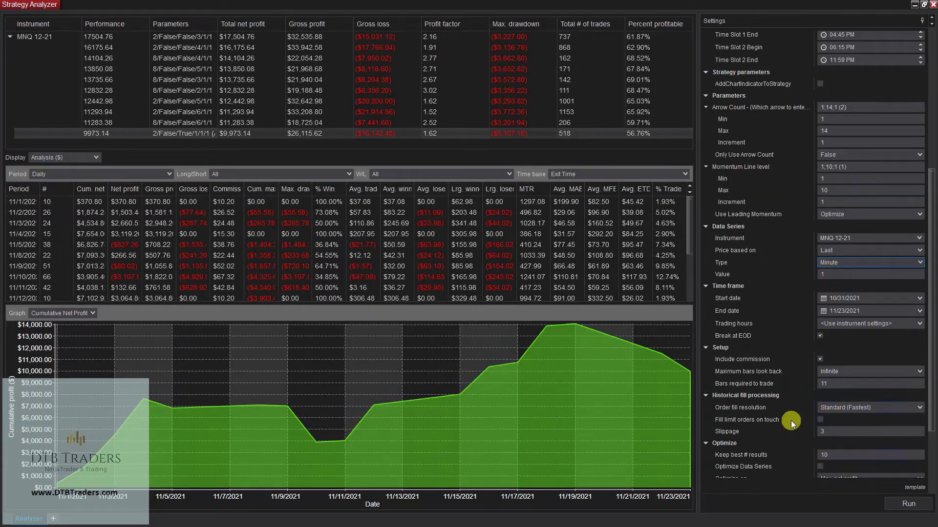
scroll(822, 318, "down", 3)
scroll(822, 318, "down", 1)
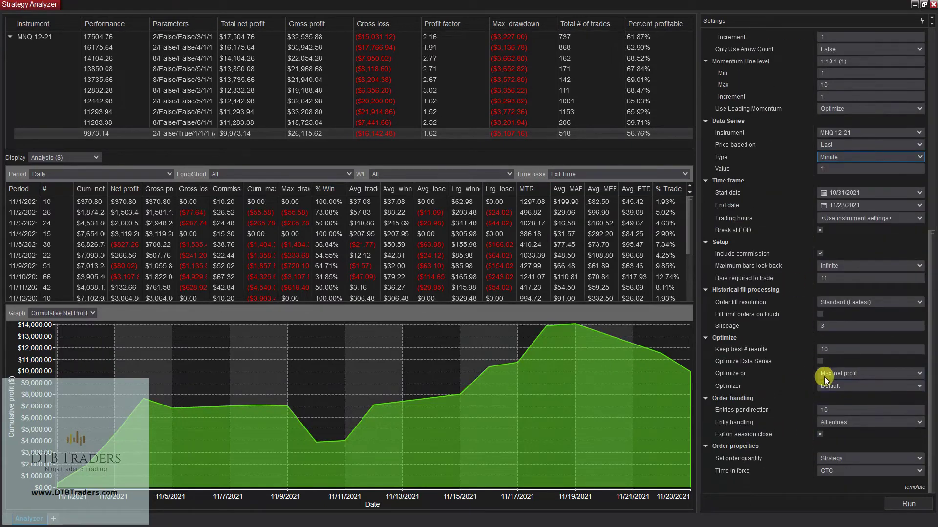
left_click(821, 362)
Step: Set the data series value's optimization range to a minimum of 5 and a maximum of 15
left_click(706, 168)
left_click(851, 182)
type("5")
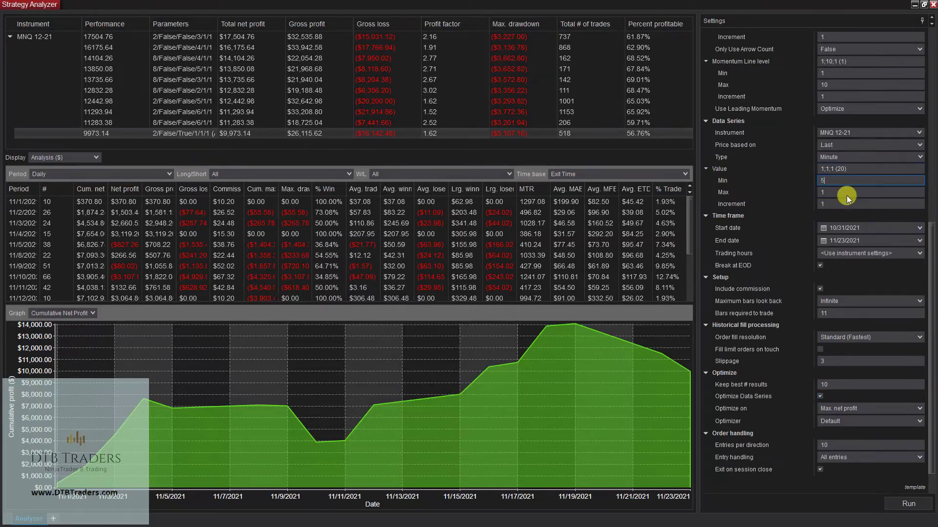
key("Tab")
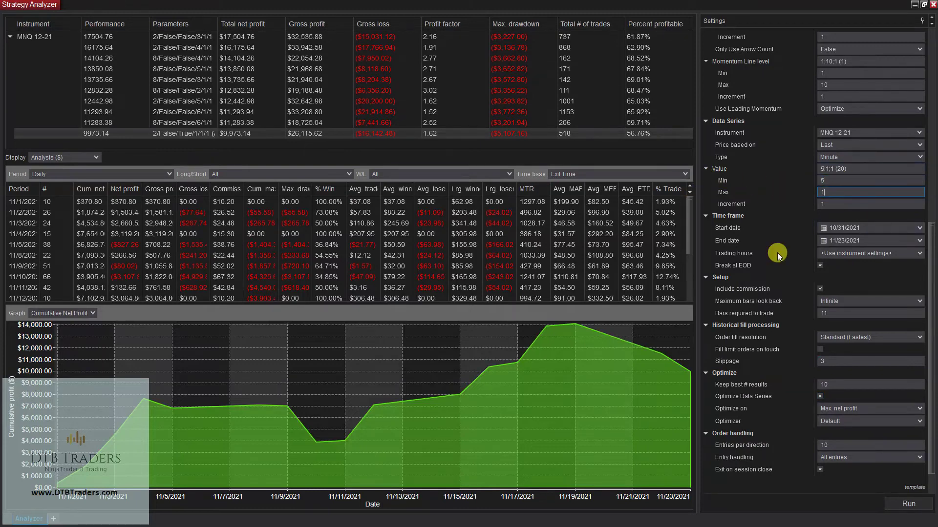
type("5")
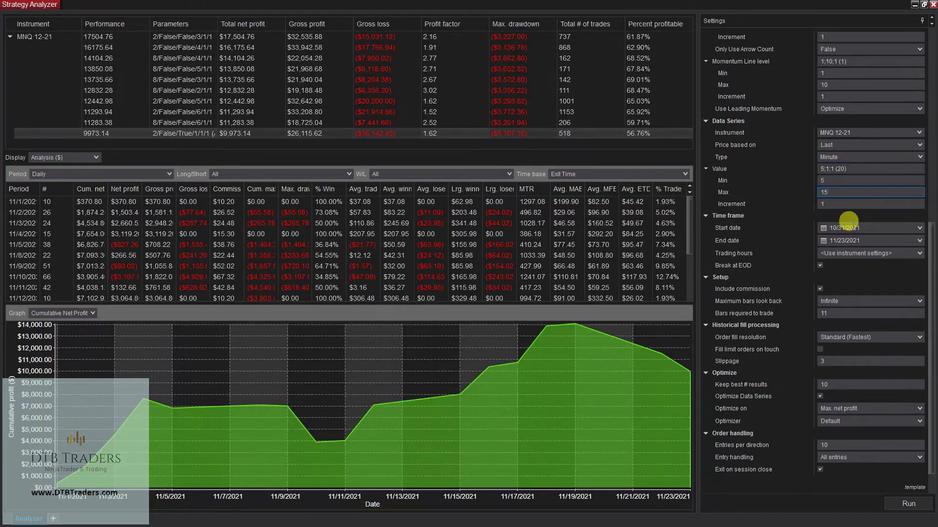
Step: Run the optimization over the minute data series and review the settings down to the order properties
scroll(851, 126, "up", 5)
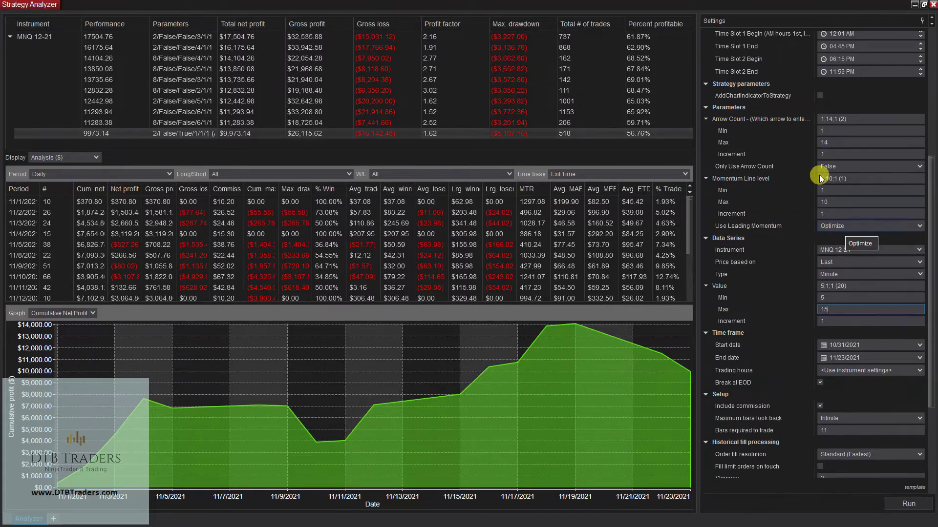
left_click(905, 503)
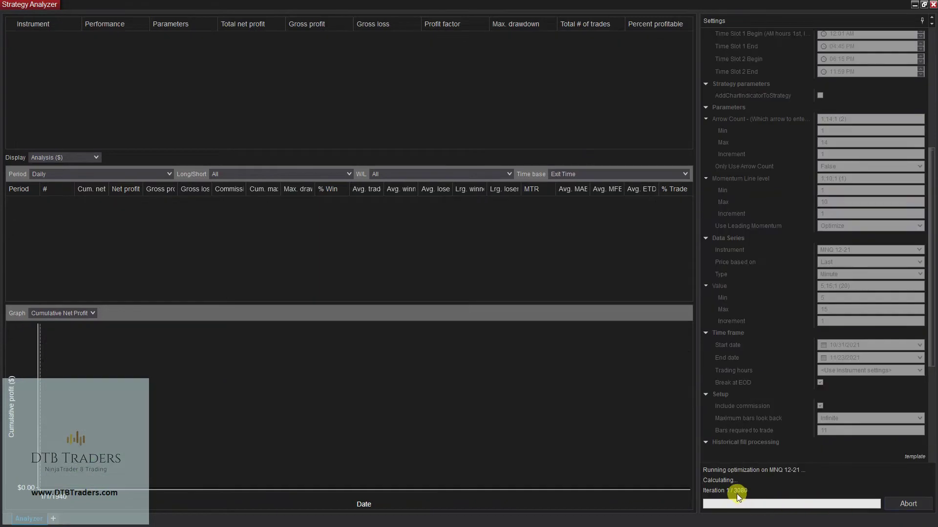
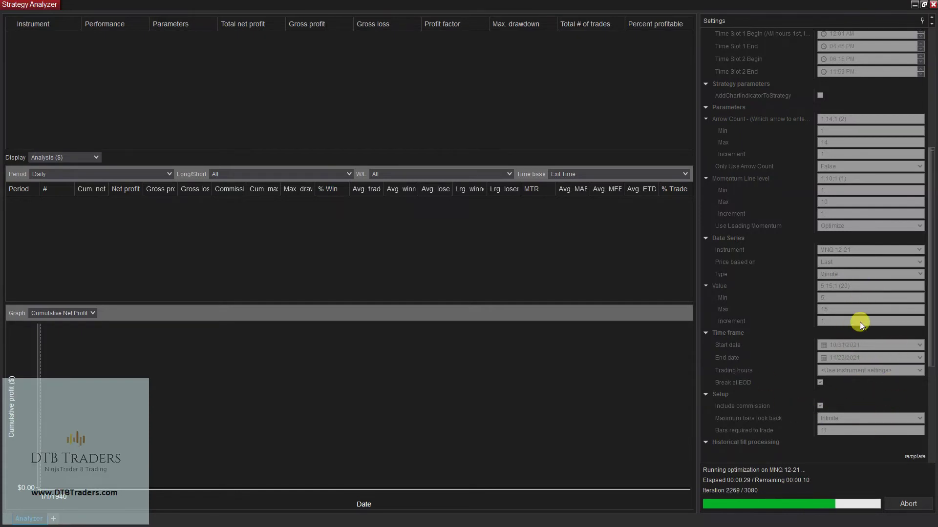
scroll(859, 332, "down", 3)
scroll(864, 361, "down", 3)
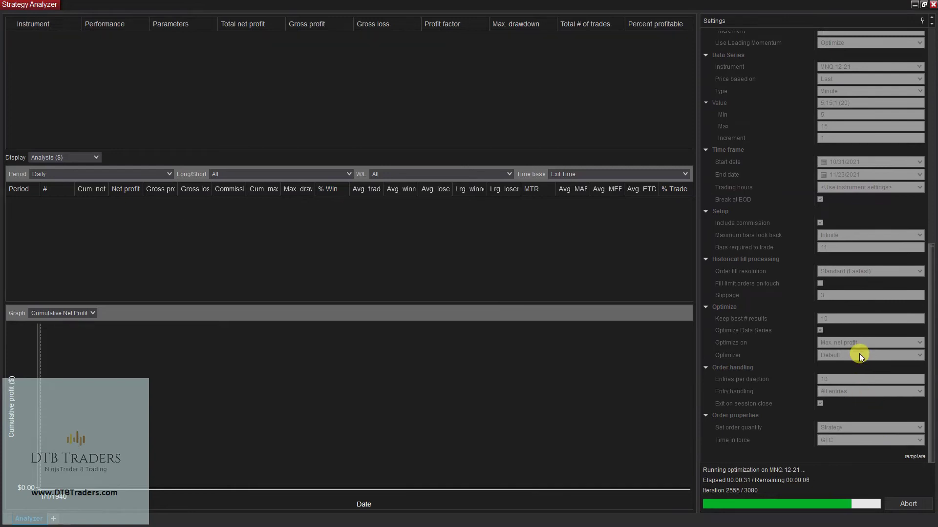
Step: Review the strategy settings and inspect the parameter combinations of the top-ranked optimization results
scroll(859, 353, "up", 13)
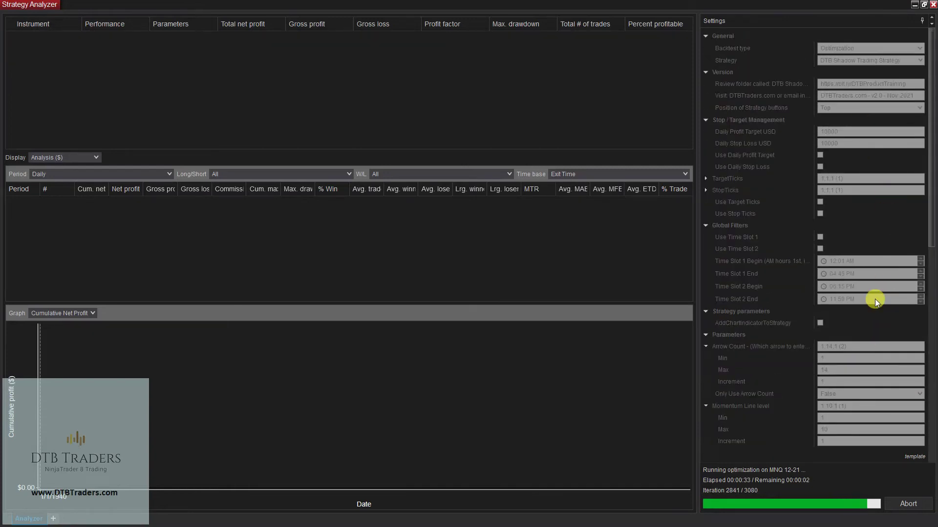
scroll(863, 327, "down", 8)
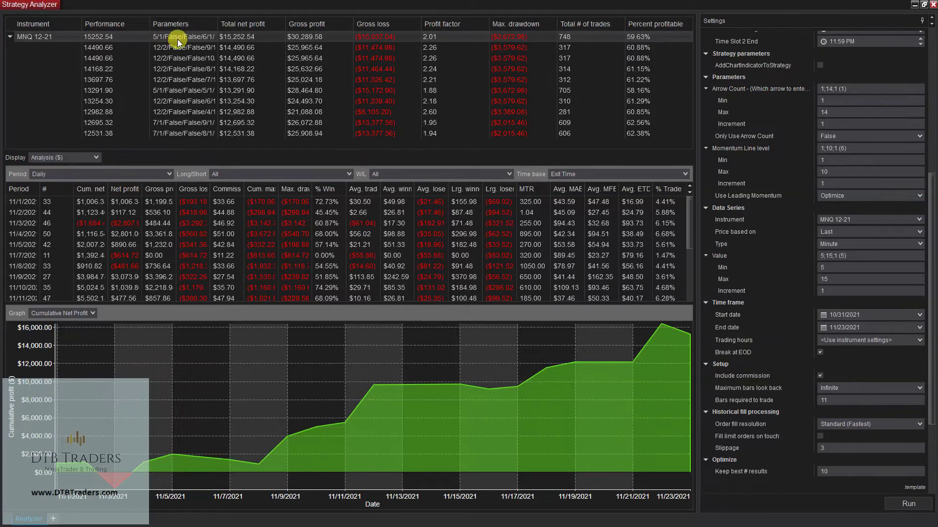
mouse_move(178, 42)
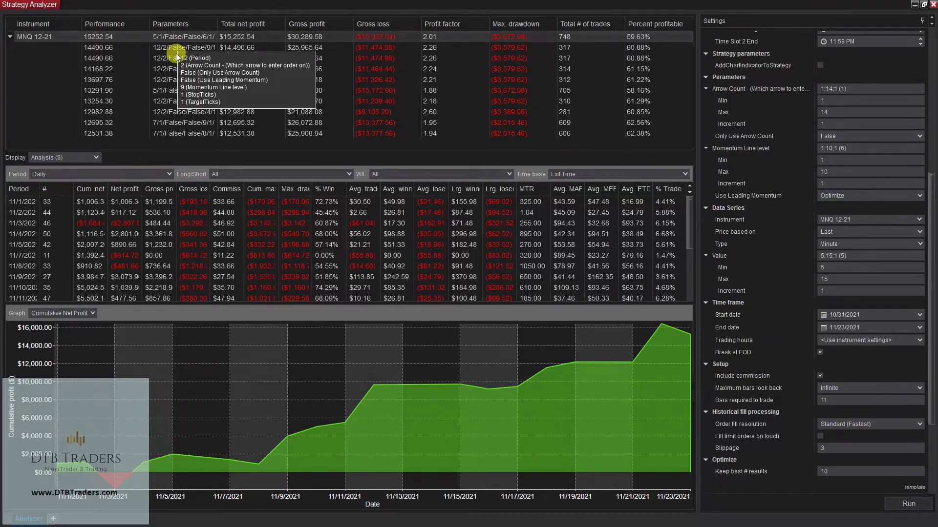
mouse_move(175, 64)
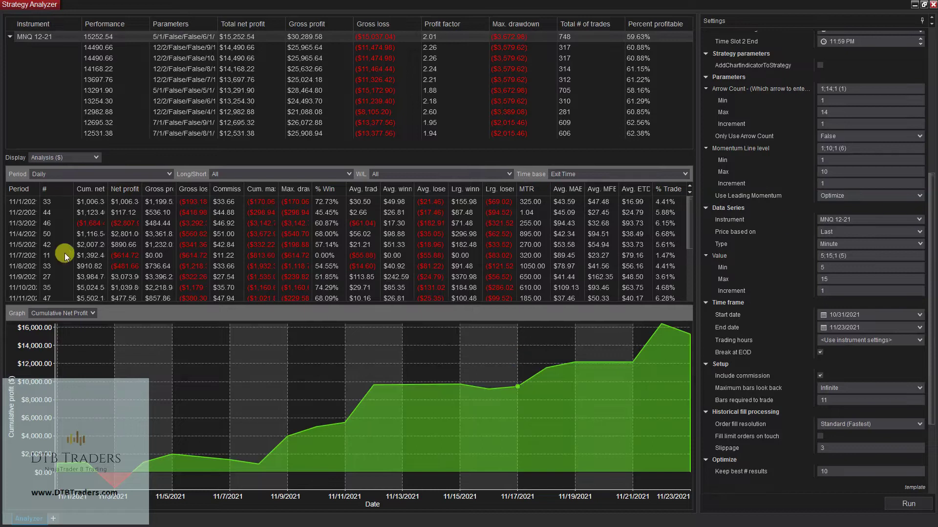
Step: Display the top result as a chart and look back to the short entries between 02:40 and 04:00
left_click(89, 157)
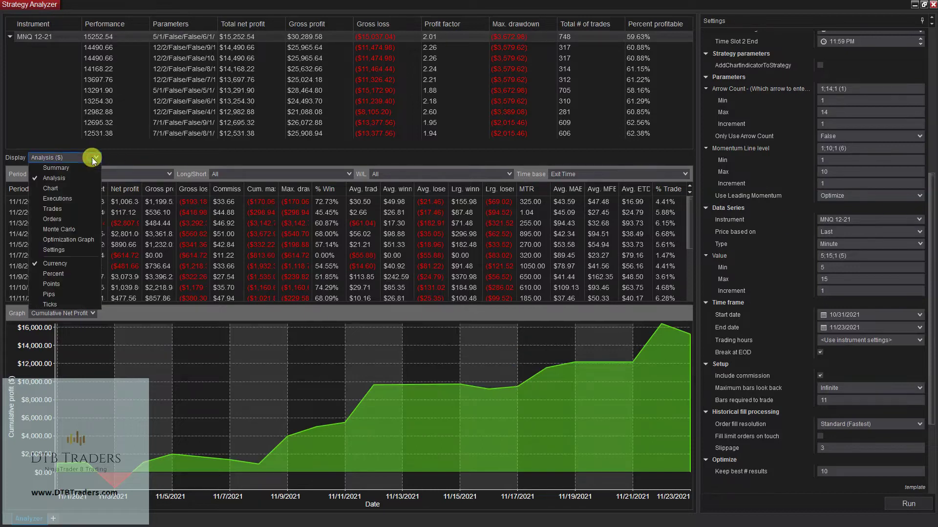
left_click(56, 185)
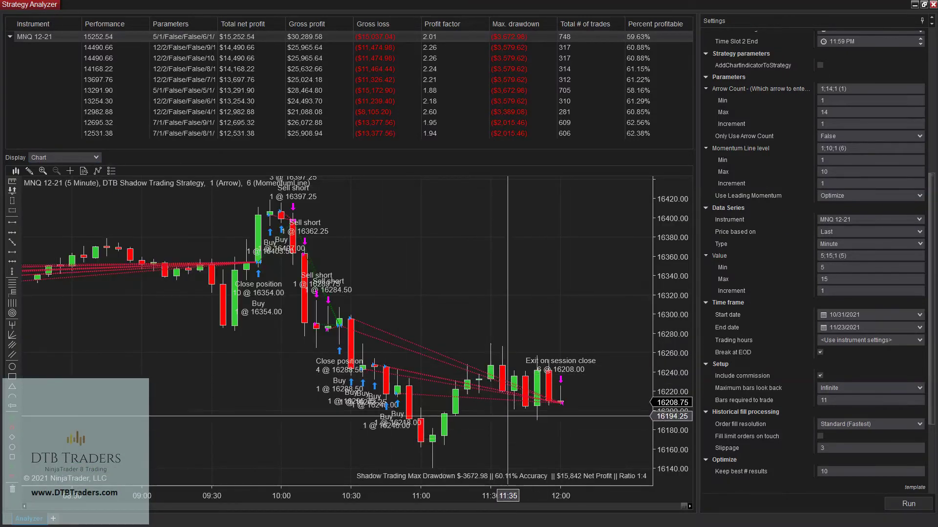
scroll(366, 310, "up", 15)
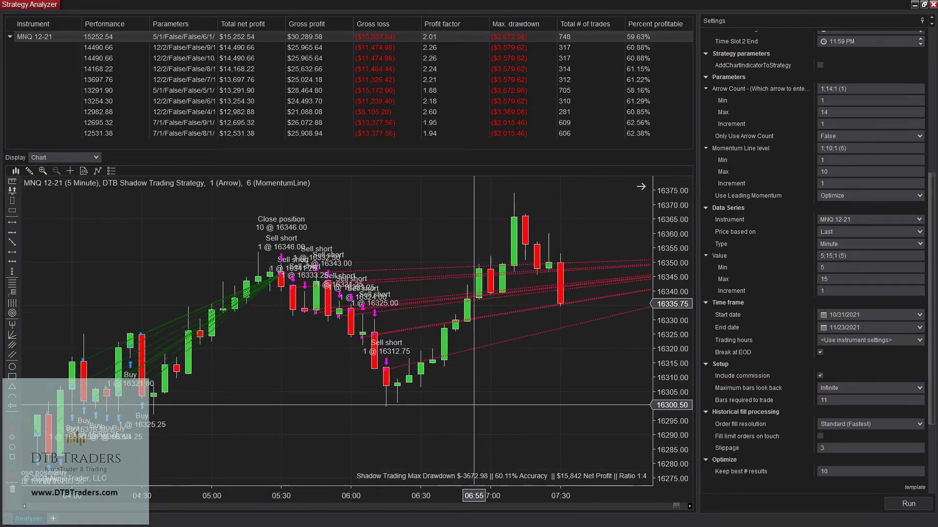
scroll(311, 271, "up", 6)
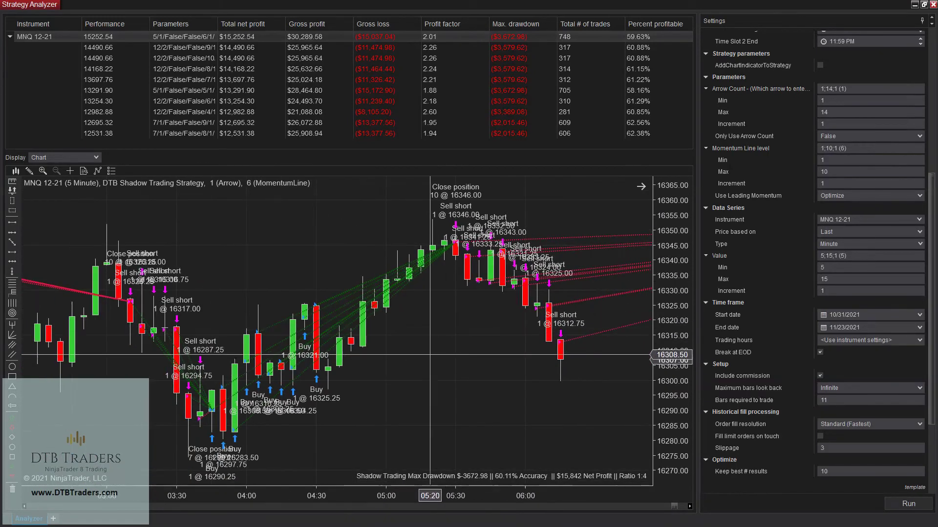
scroll(389, 403, "up", 3)
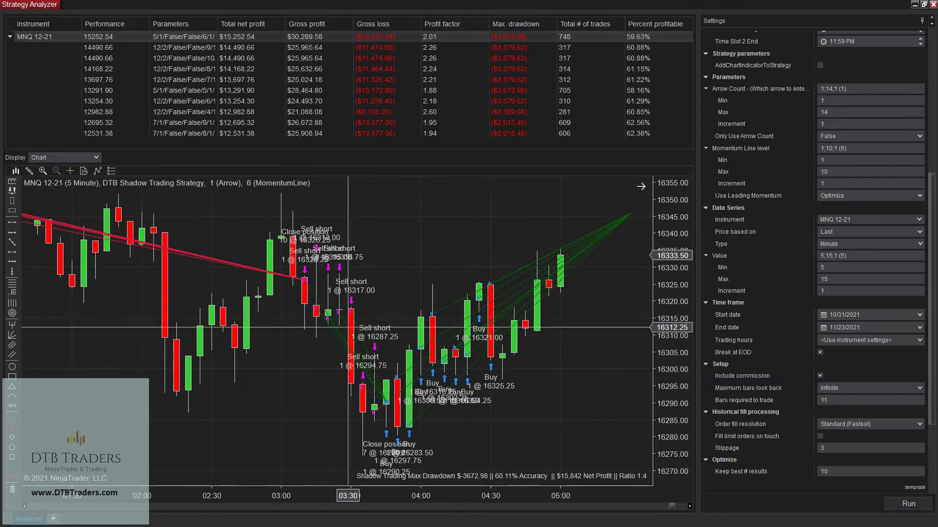
scroll(318, 352, "up", 20)
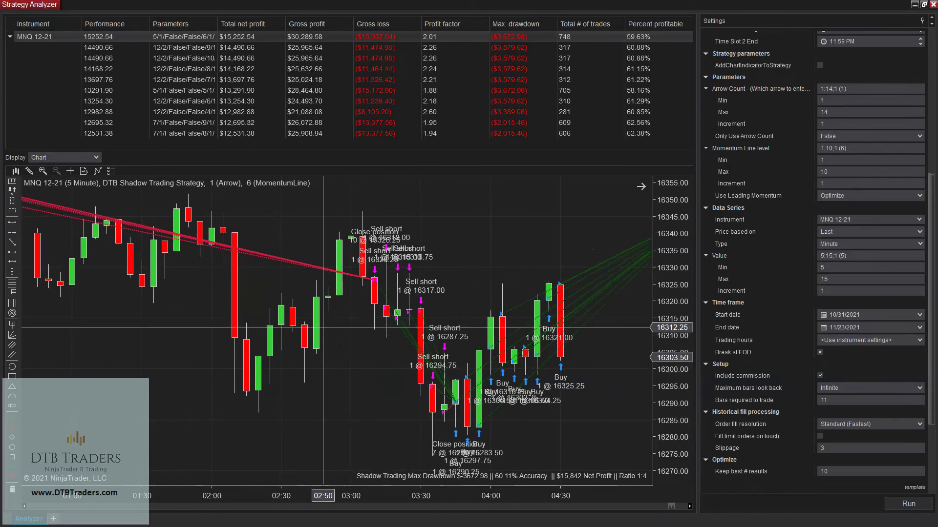
middle_click(372, 352)
scroll(372, 352, "up", 20)
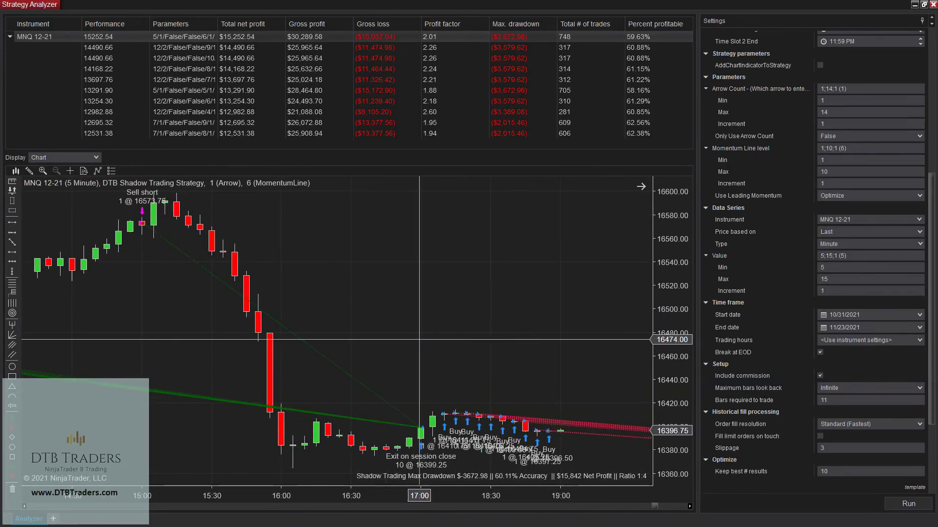
scroll(440, 286, "up", 20)
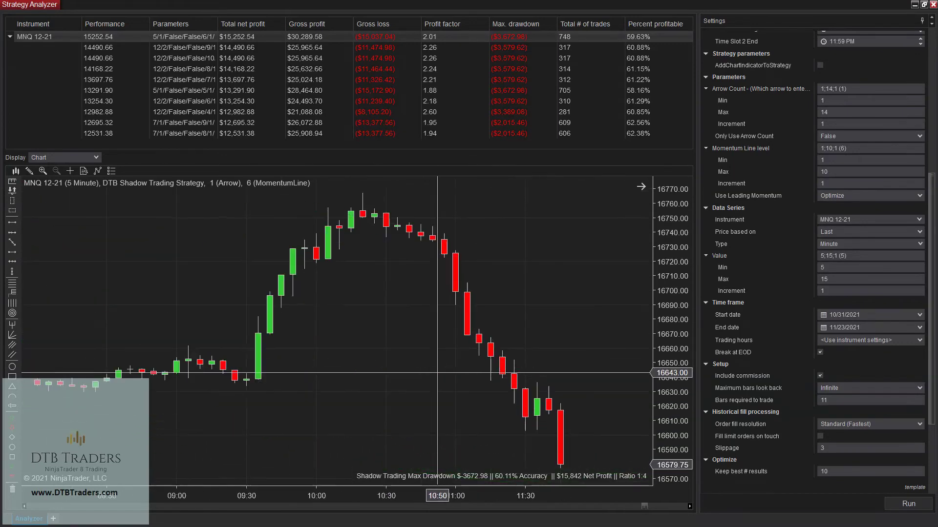
scroll(388, 319, "up", 15)
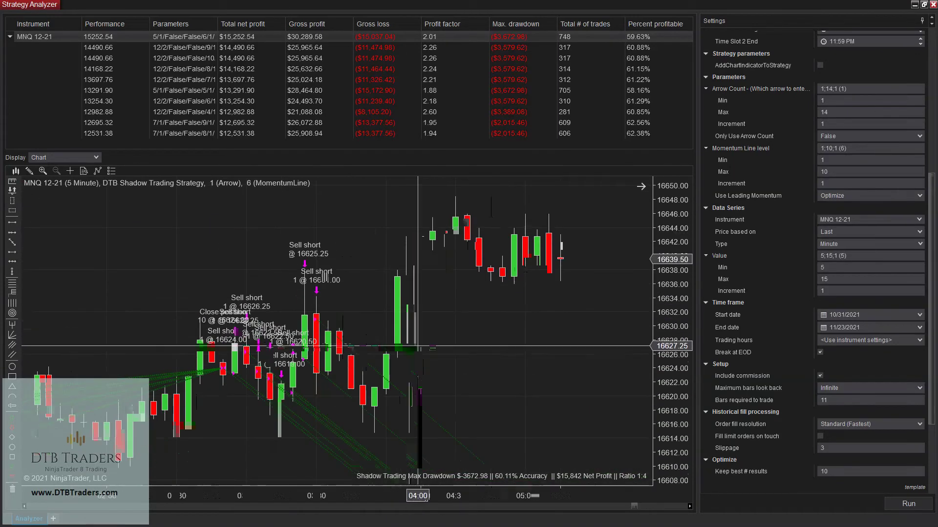
left_click_drag(394, 498, 230, 491)
scroll(365, 337, "up", 6)
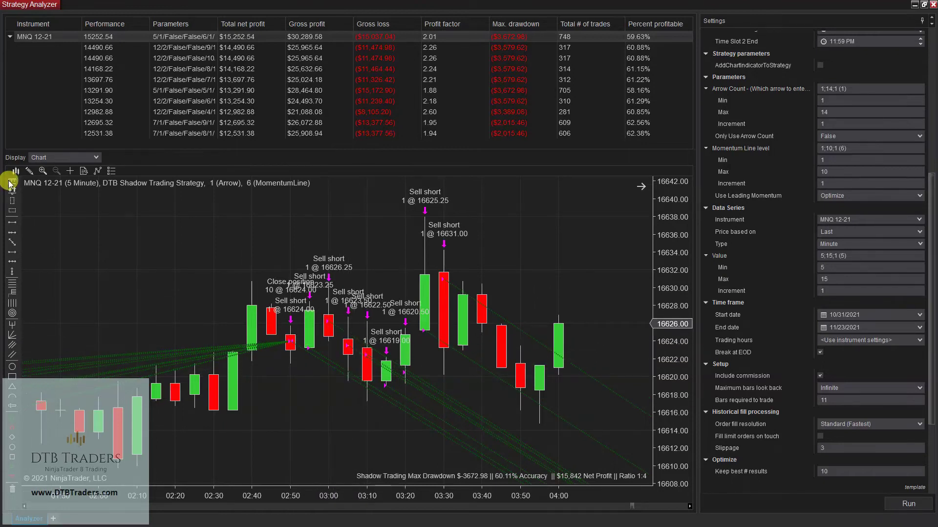
Step: Measure the move from the 03:00 candle's close to the 03:05 candle with the Ruler, placing its label below the candles
left_click(365, 333)
left_click(332, 338)
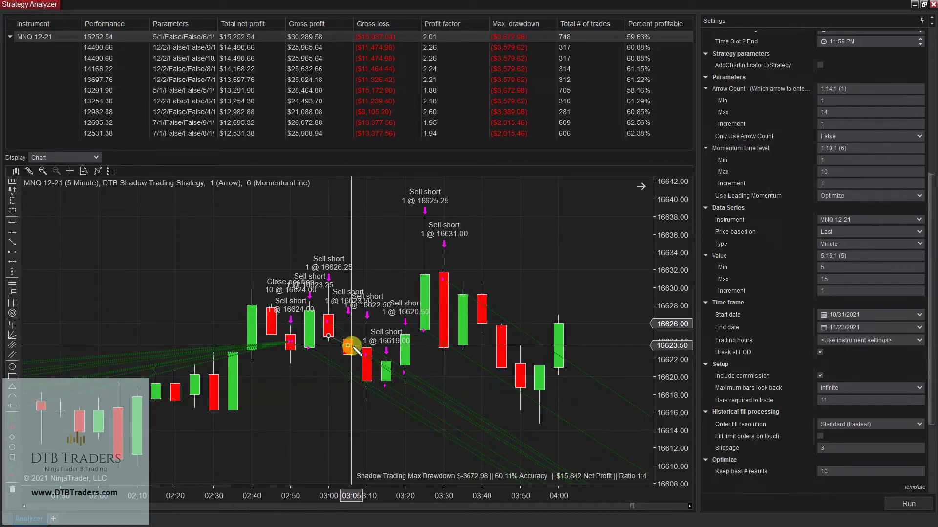
left_click_drag(350, 348, 295, 389)
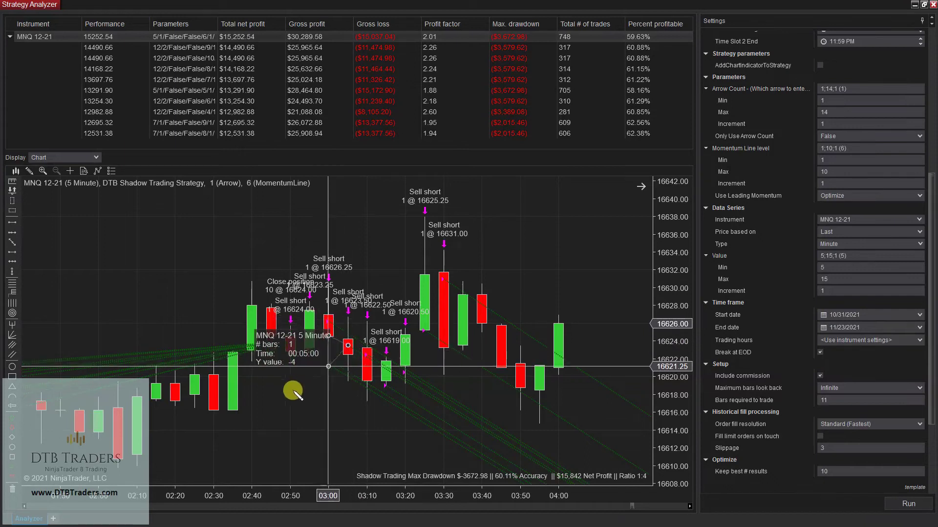
left_click(328, 336)
left_click_drag(327, 337, 329, 336)
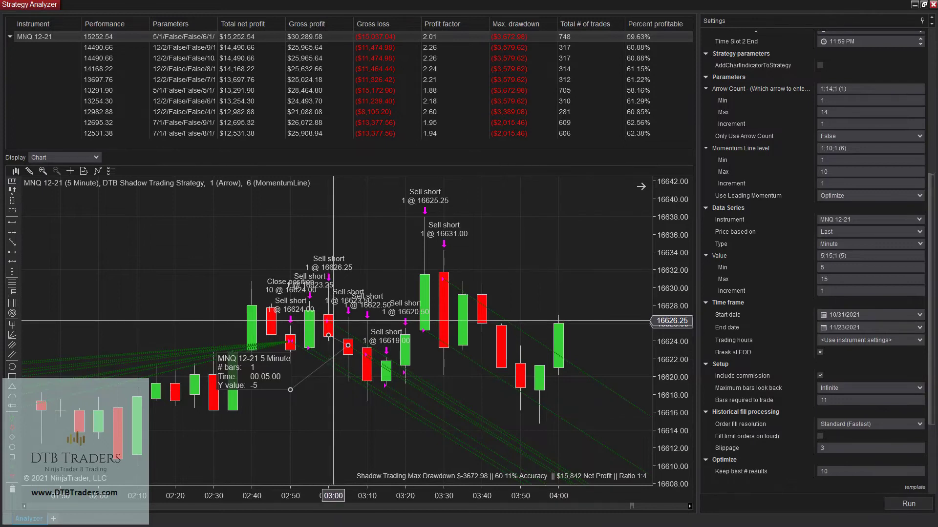
Step: Draw two short lines from the 02:55 candle to the 03:05 candle, at about 16628 and 16626.50
left_click_drag(464, 503, 329, 402)
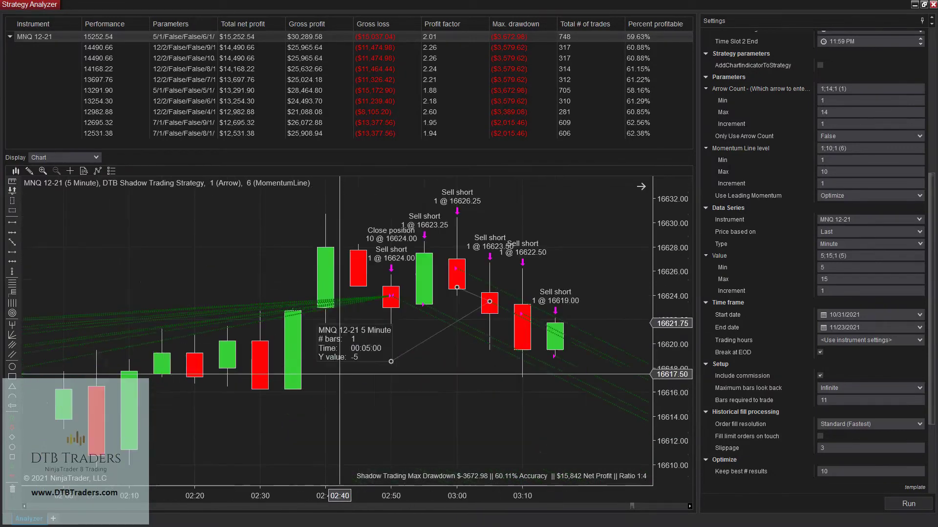
scroll(339, 374, "up", 3)
scroll(340, 374, "down", 3)
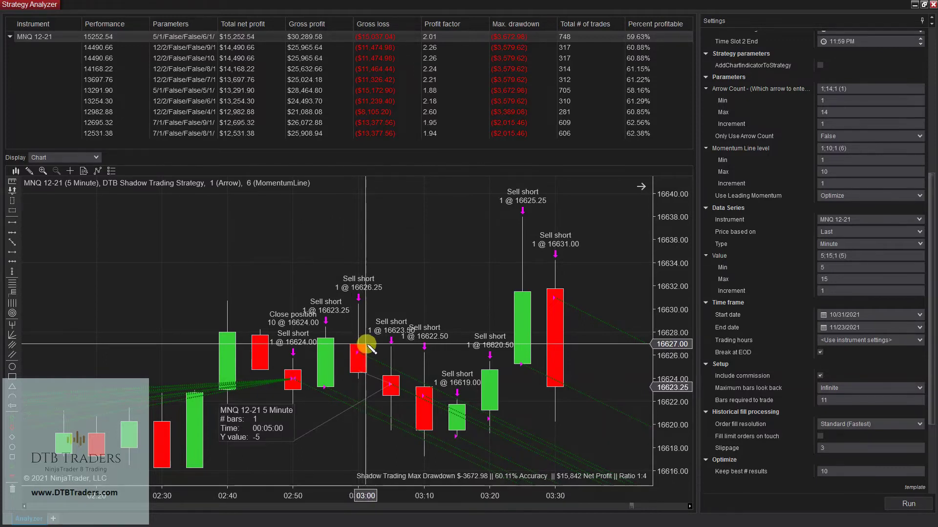
left_click_drag(333, 331, 383, 331)
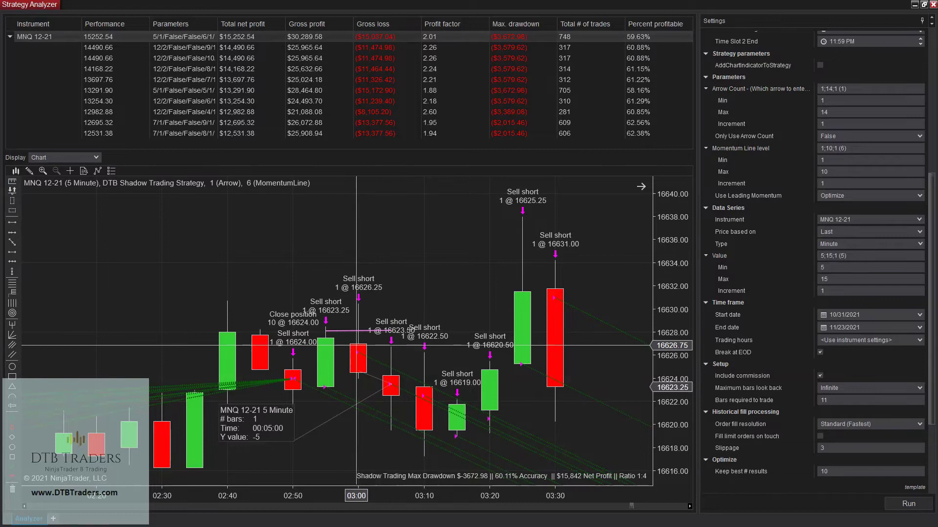
left_click(14, 233)
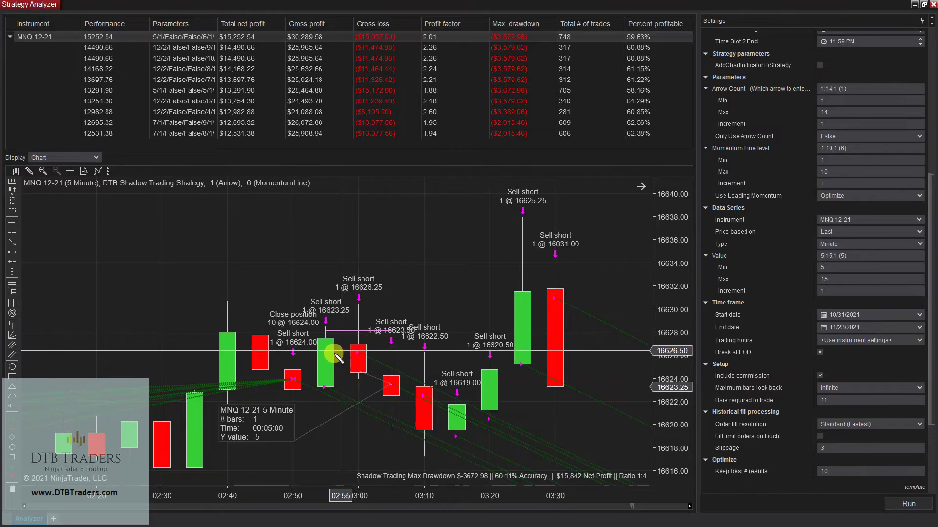
left_click_drag(326, 355, 396, 351)
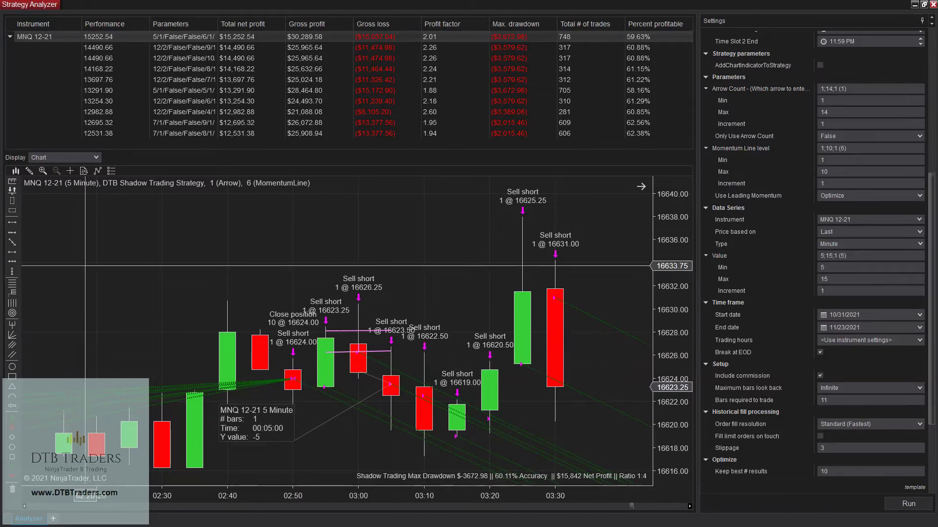
Step: Measure from the 03:00 candle's open to the lower line with the Ruler and delete that measurement
left_click(357, 344)
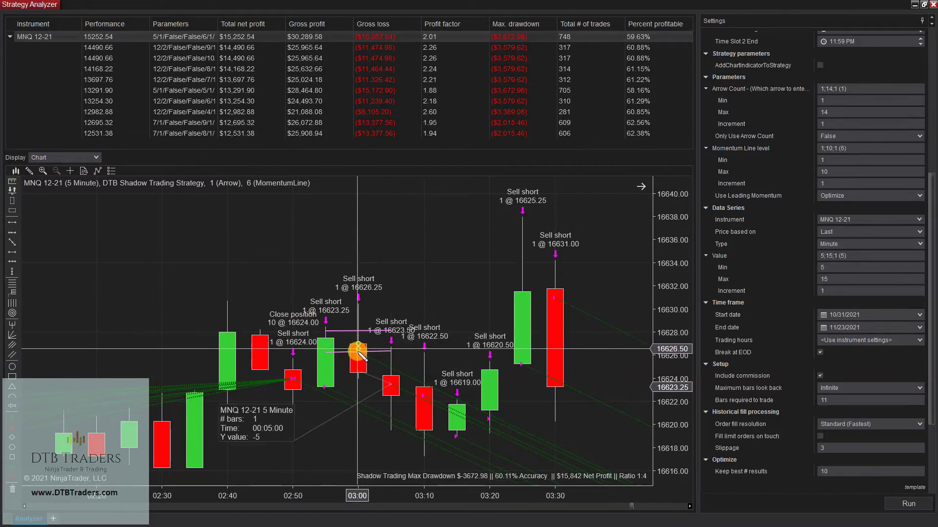
left_click(227, 301)
left_click(404, 334)
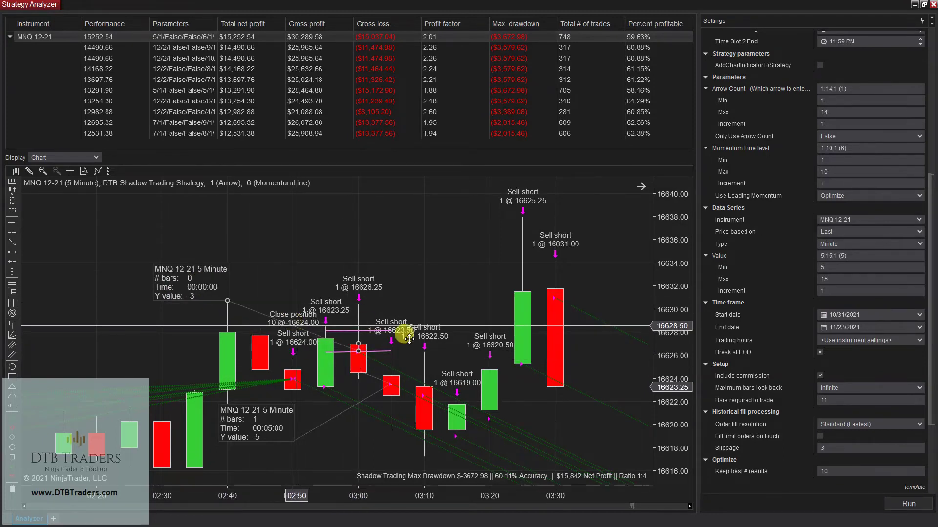
key("Delete")
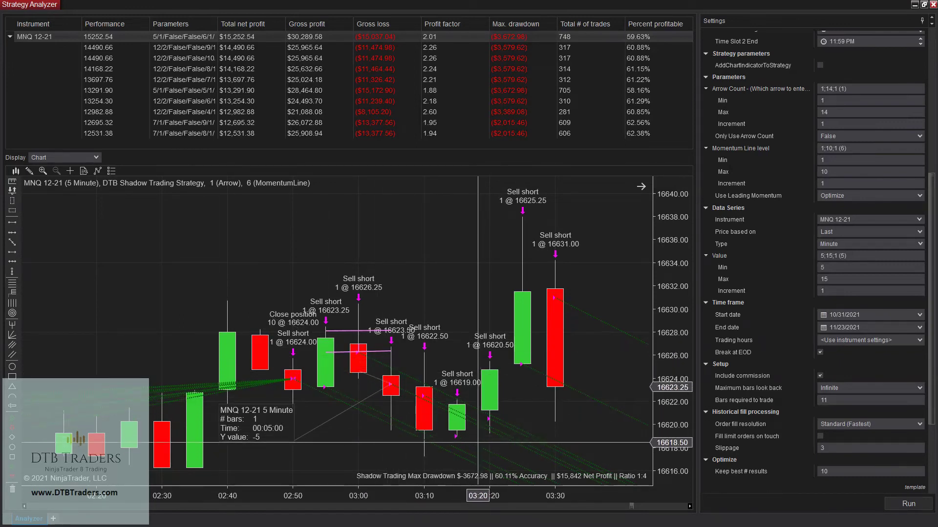
Step: Examine the short entries through 04:00 and the earlier bars, and return the chart to the latest trades
left_click_drag(546, 455, 349, 430)
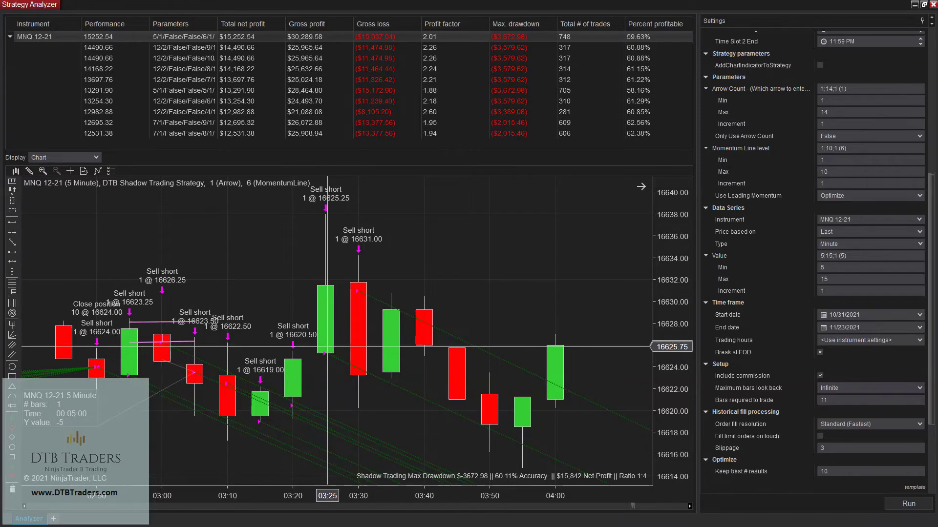
scroll(369, 280, "up", 5)
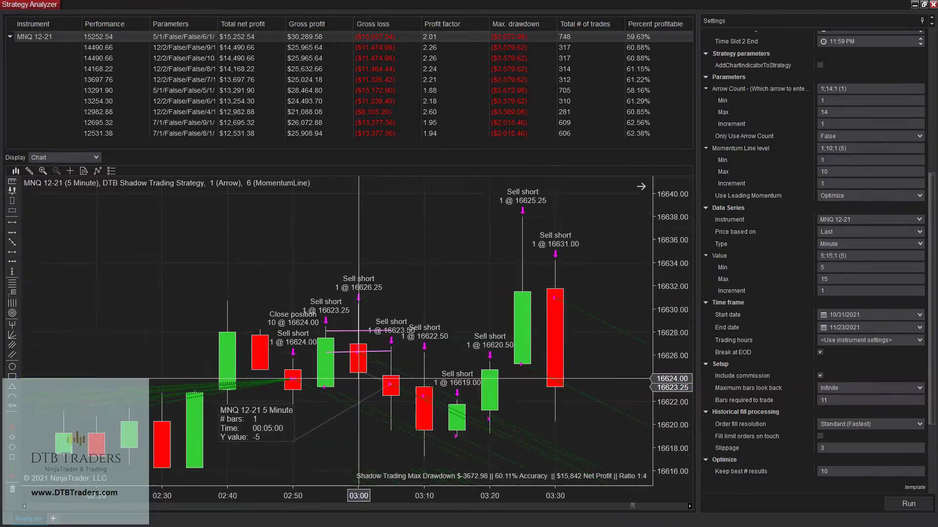
scroll(466, 377, "down", 5)
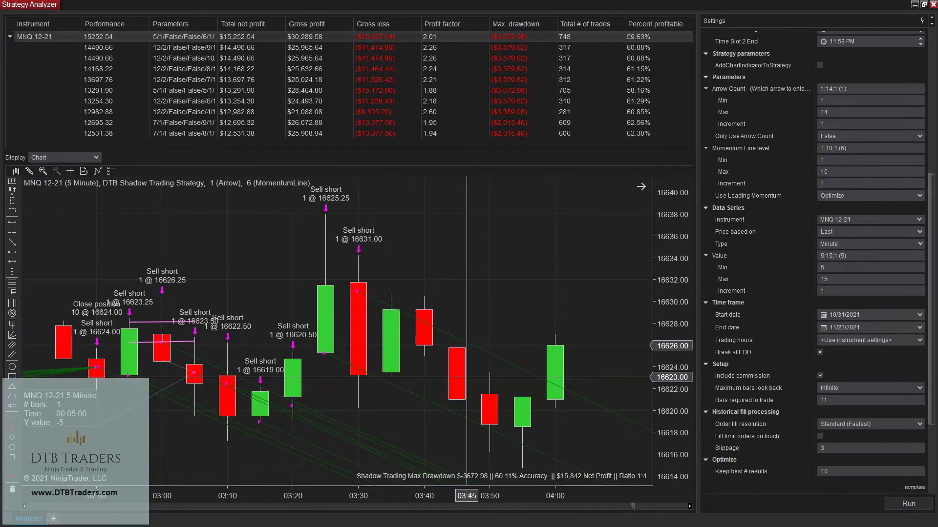
scroll(464, 379, "down", 3)
scroll(456, 380, "up", 6)
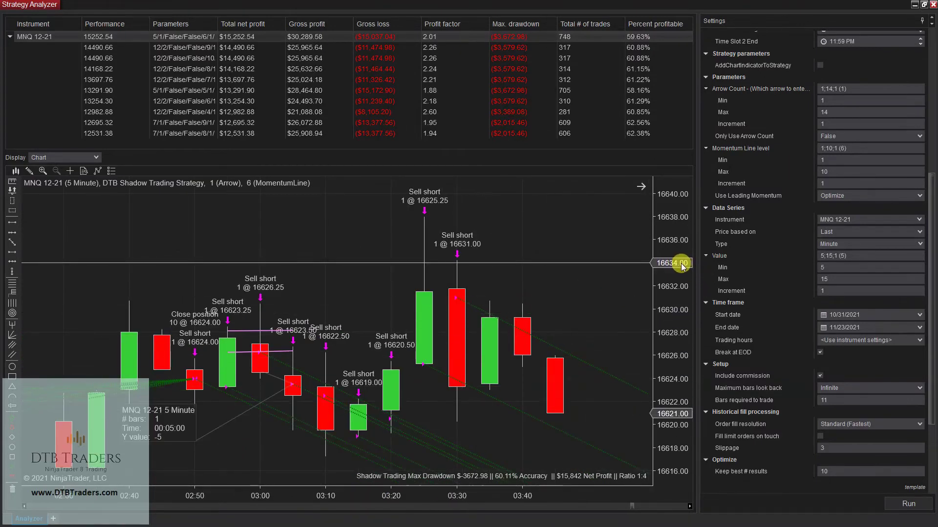
left_click_drag(681, 266, 690, 287)
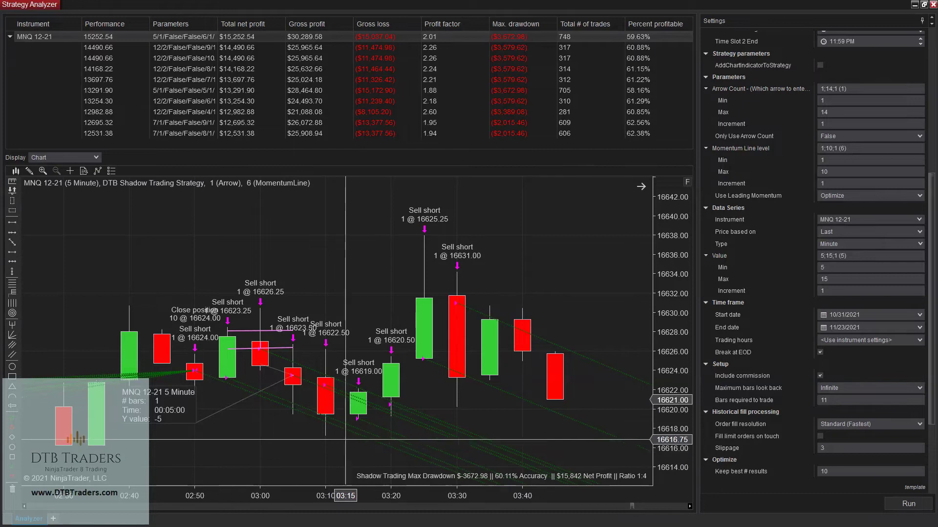
scroll(361, 423, "up", 20)
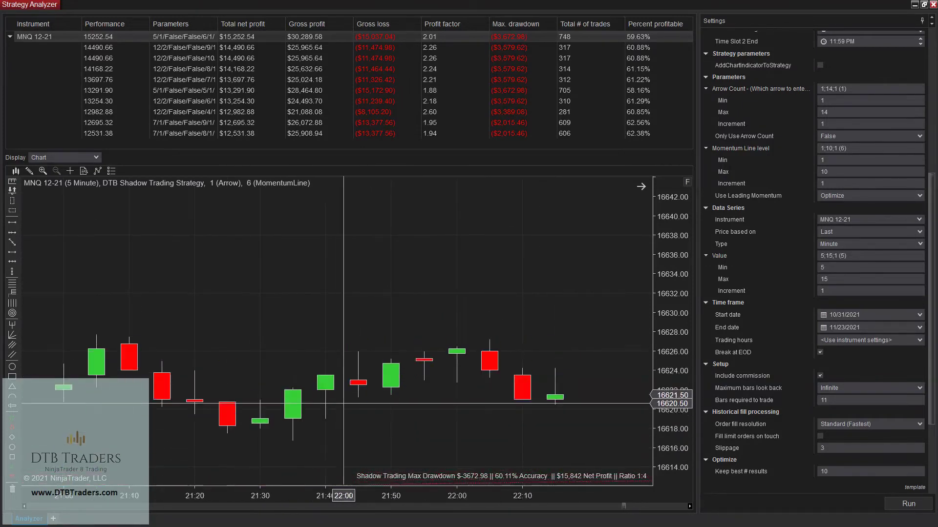
scroll(344, 403, "up", 3)
left_click(640, 186)
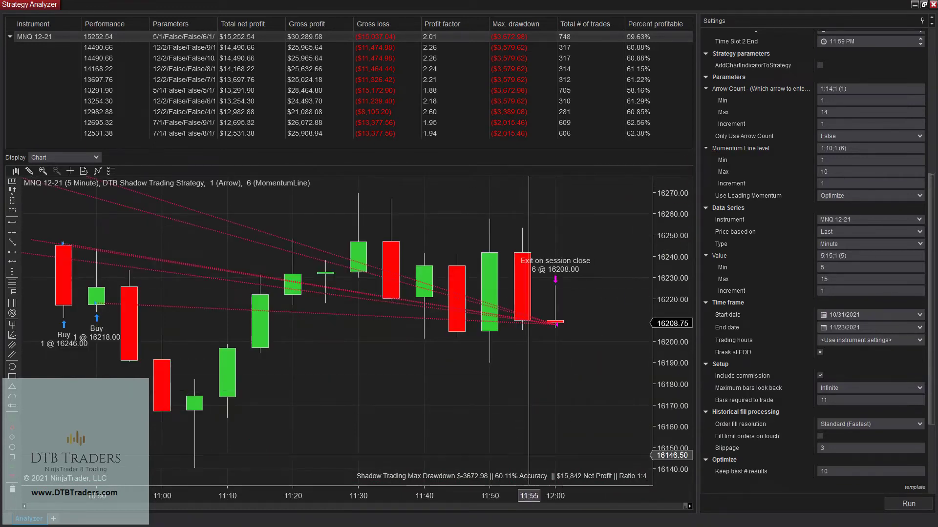
left_click_drag(432, 496, 502, 495)
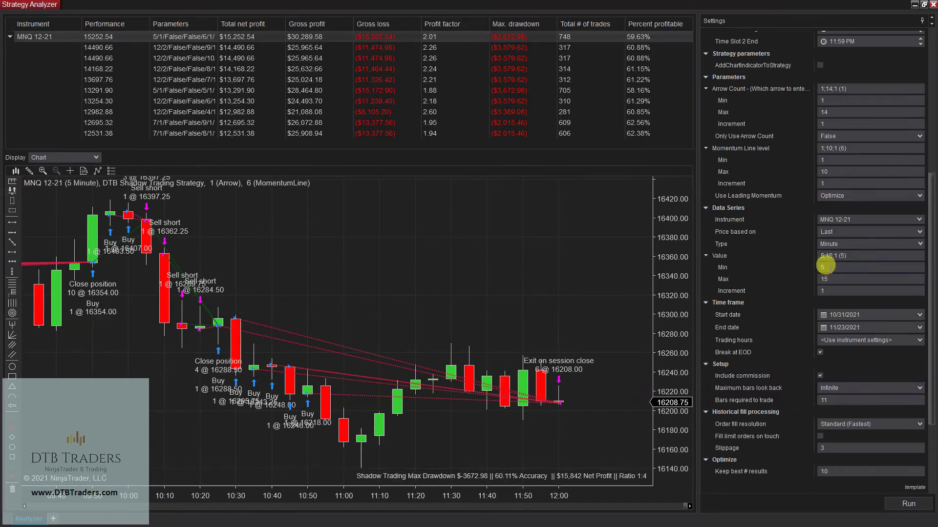
Step: Change the data series type to DTB Bars
left_click(919, 244)
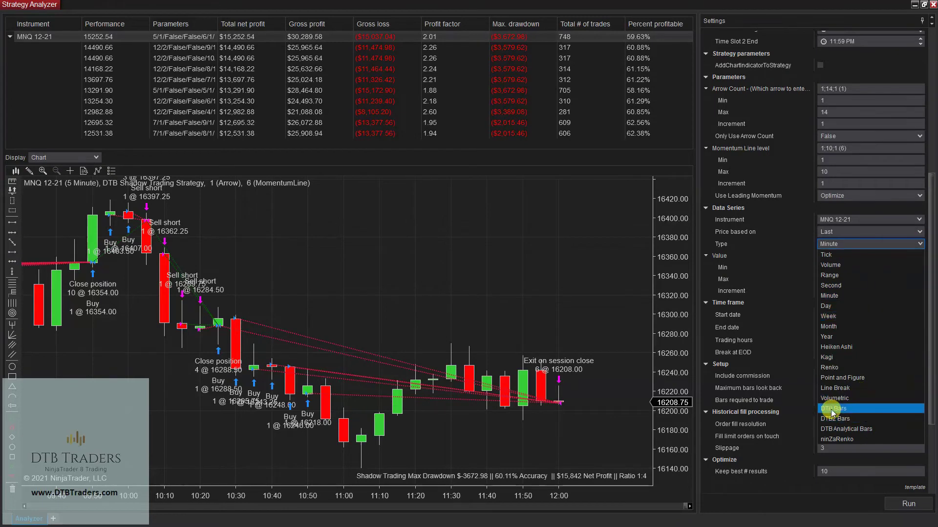
key("Escape")
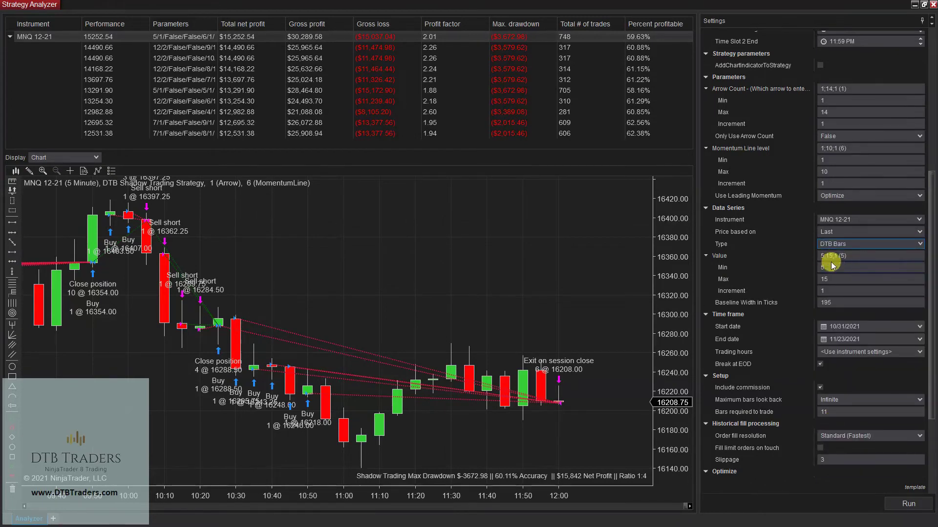
Step: Set the DTB Bars value range to 20 through 100 in increments of 10 with a 20-tick baseline width, and run the optimization
left_click(714, 269)
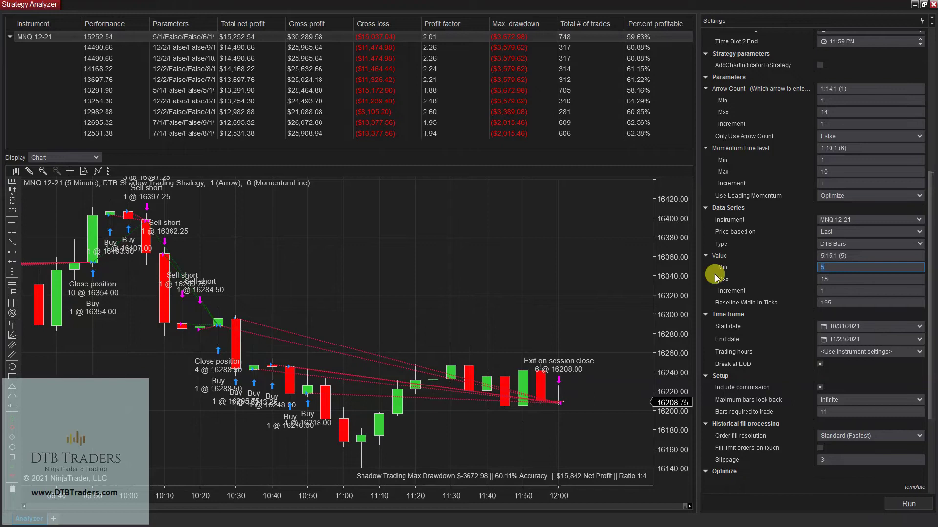
type("20")
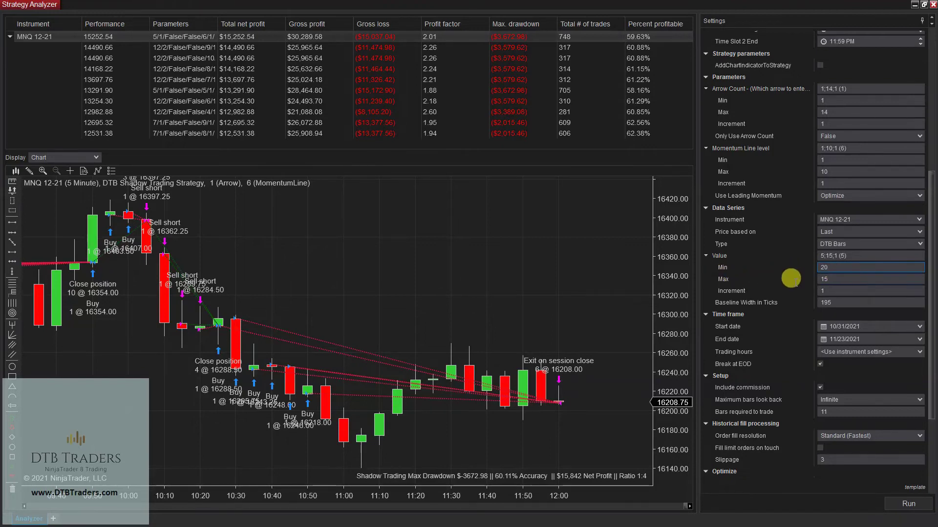
left_click(829, 280)
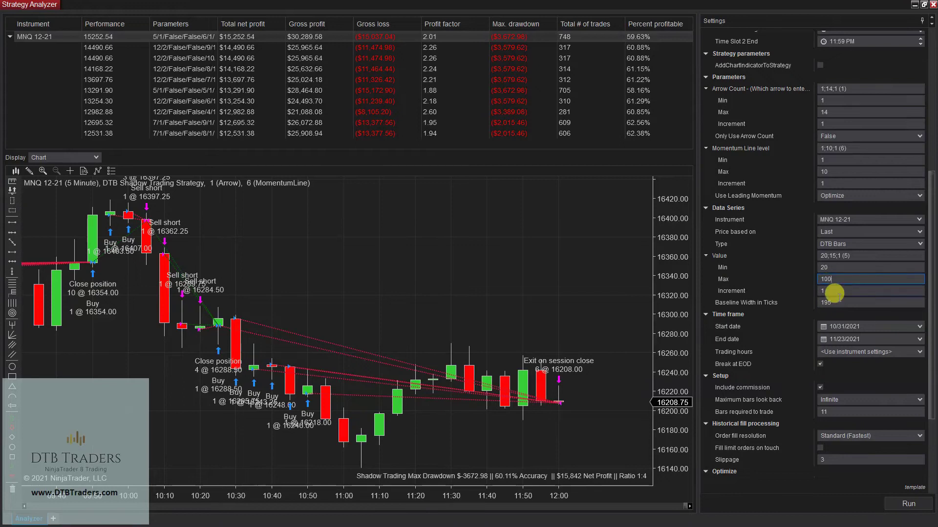
left_click(838, 292)
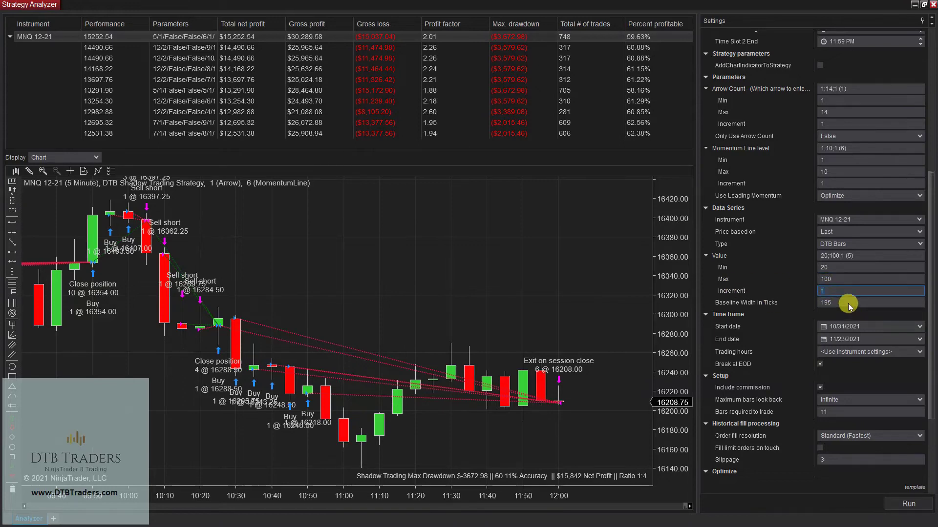
type("10")
left_click(831, 300)
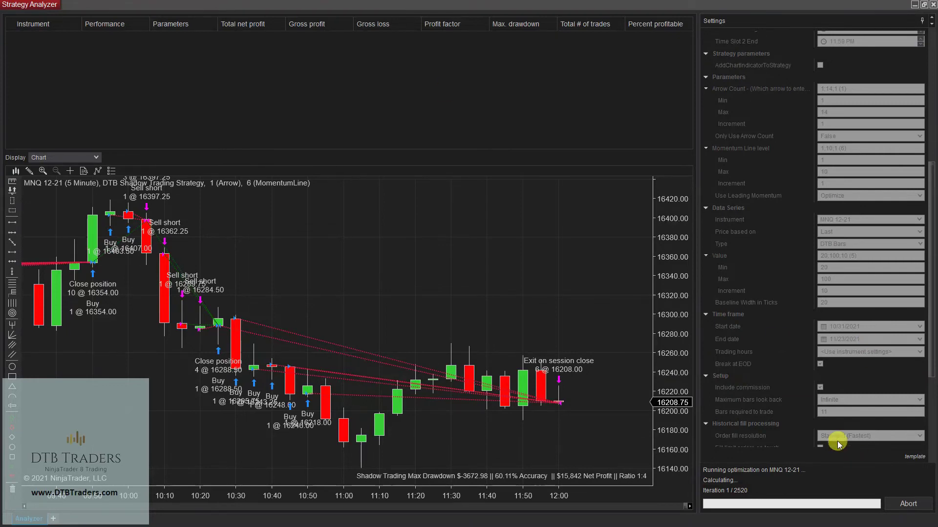
Step: Start a new MNQ 12-21 chart data series with DTB Bars, 20 ticks to next baseline and a 20-tick baseline width
key("ctrl+f")
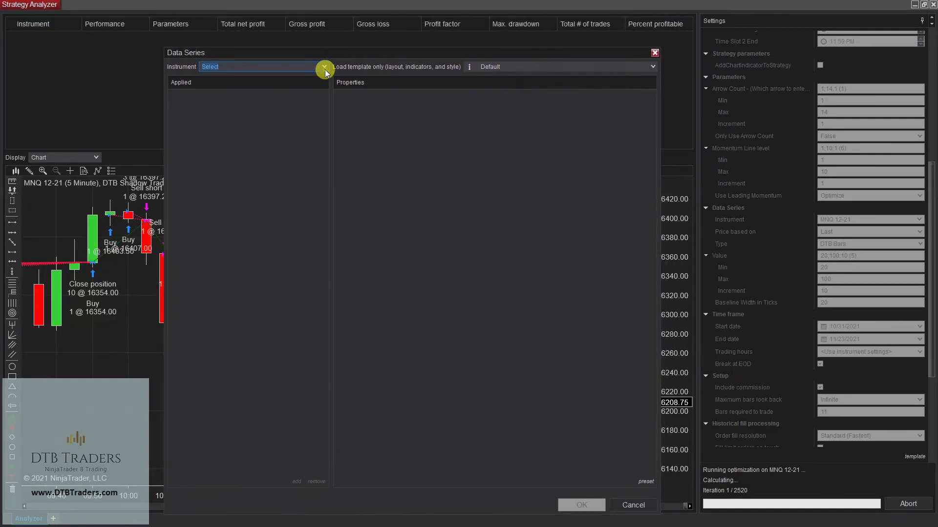
left_click(324, 67)
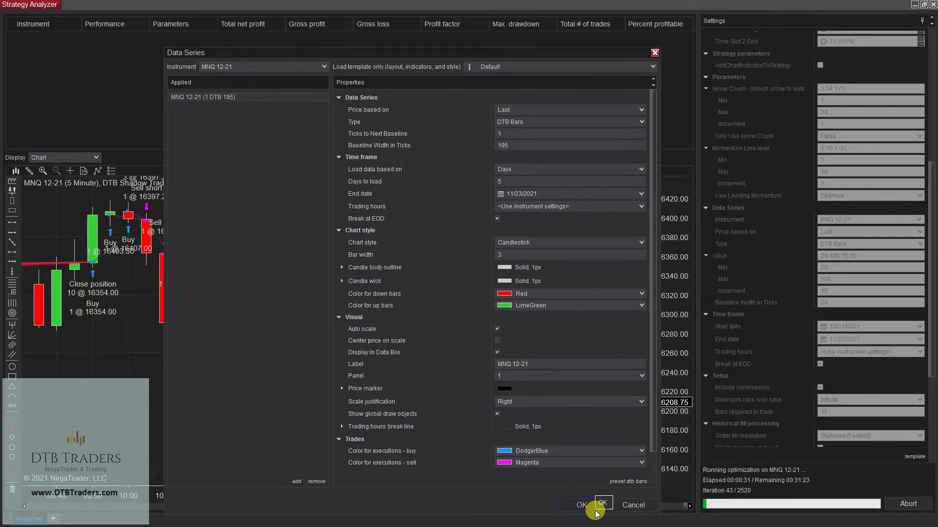
left_click(533, 135)
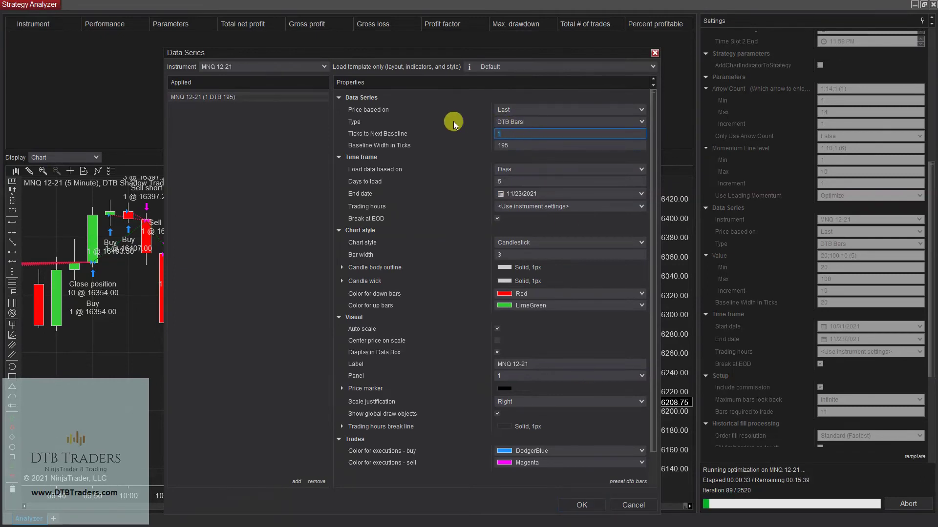
key("BackSpace")
type("20")
key("Tab")
type("2")
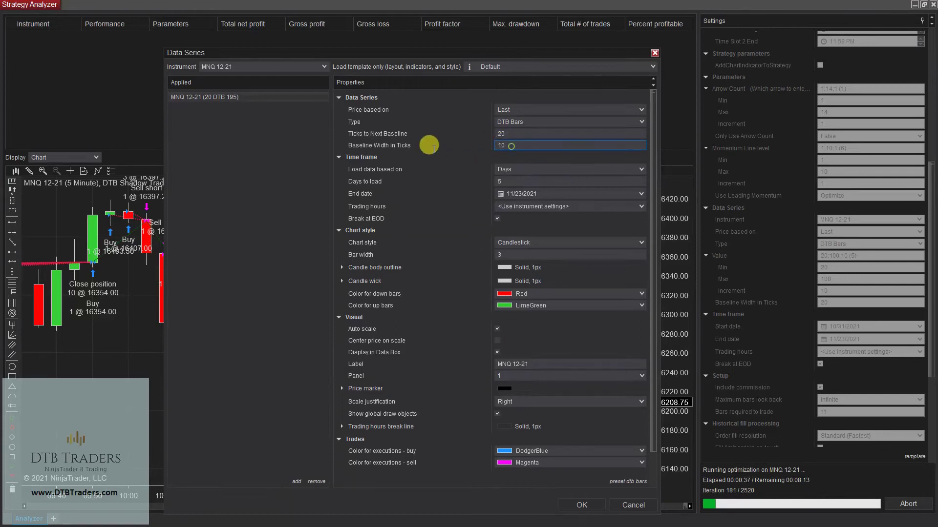
Step: Load the new chart's data from a custom range starting 10/31/2021
left_click(642, 171)
left_click(543, 201)
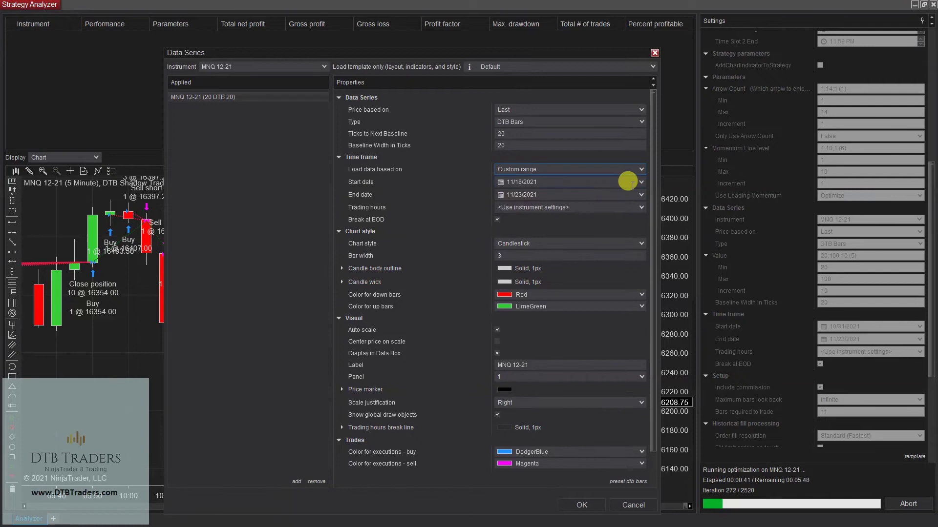
left_click(641, 181)
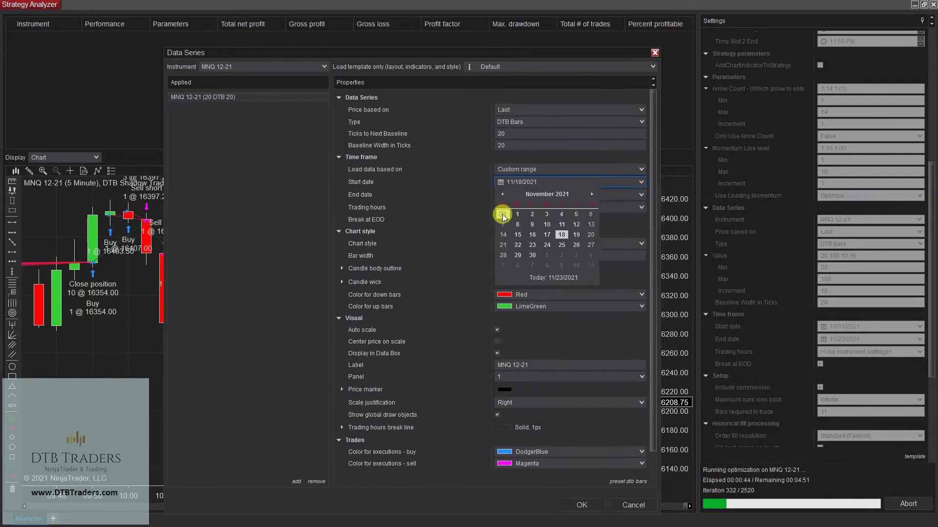
left_click(503, 213)
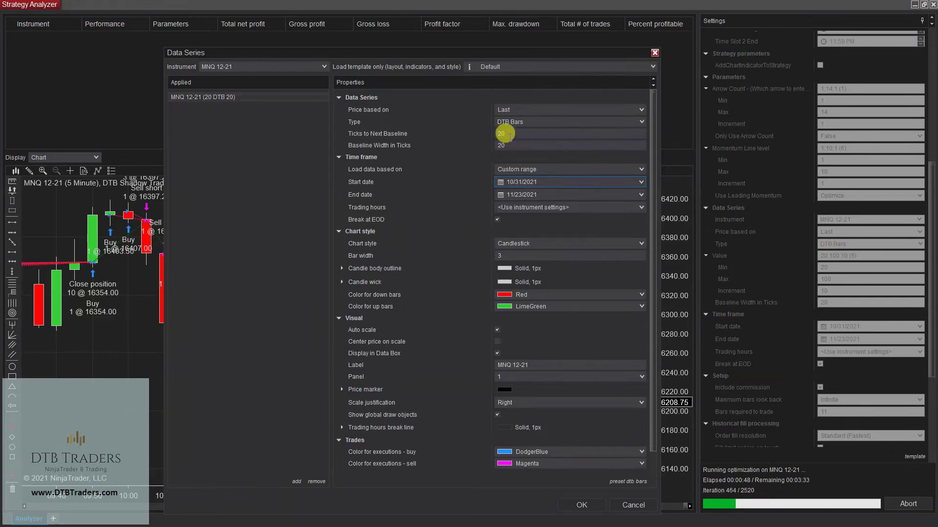
Step: Set the new chart's ticks to next baseline to 40, create the chart and move its window over the analyzer
left_click(442, 131)
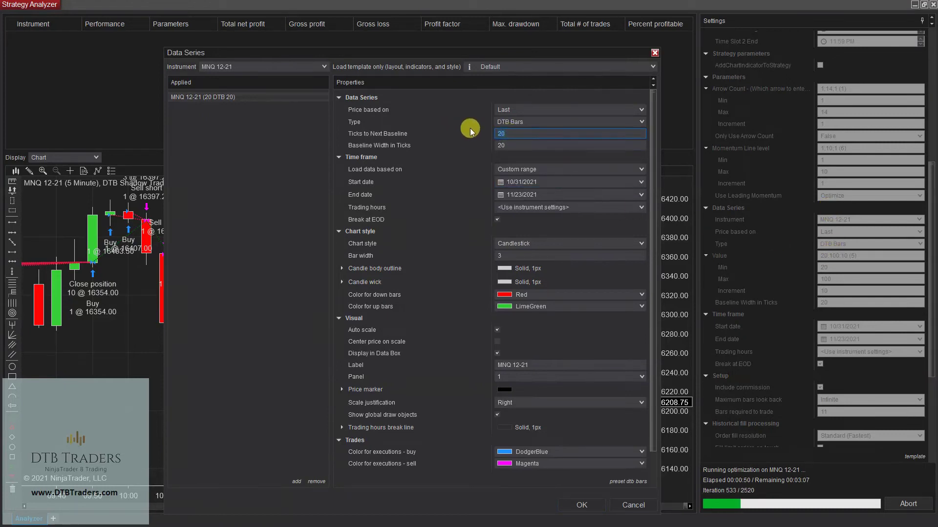
type("30")
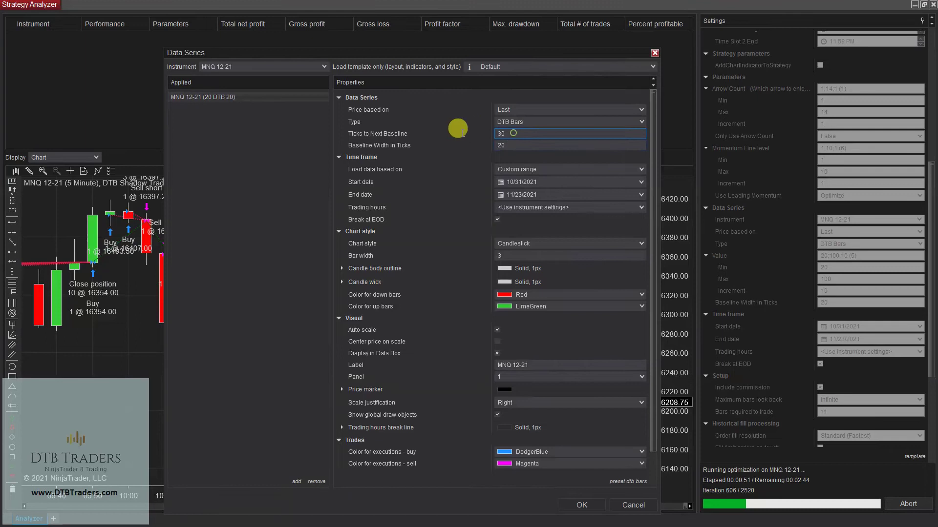
type("40")
left_click(444, 130)
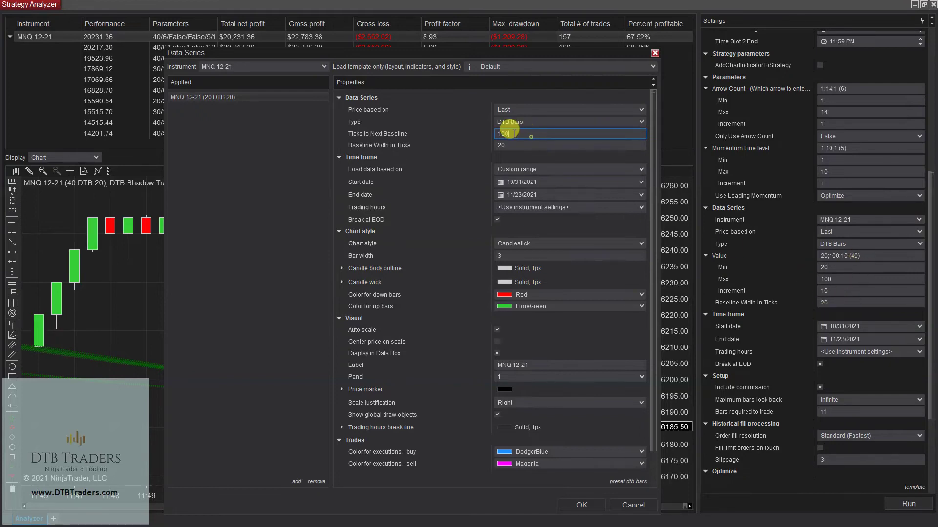
type("40")
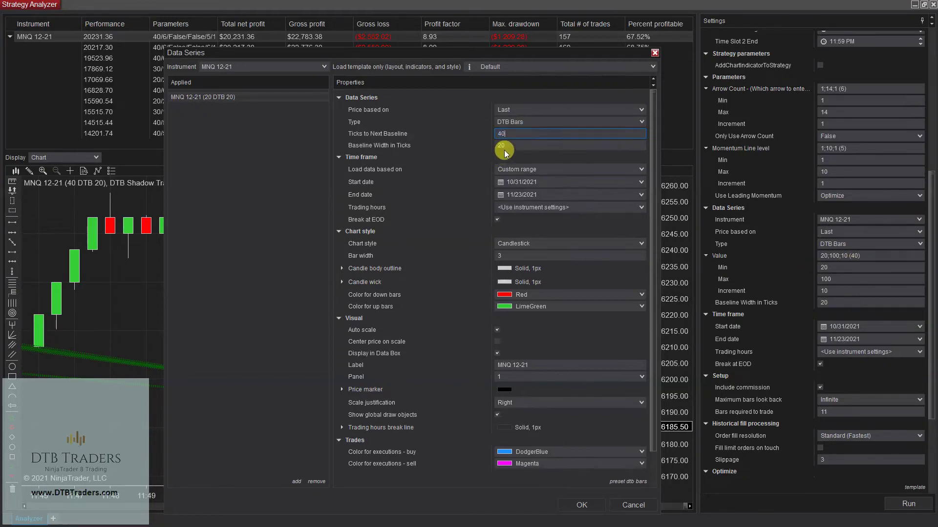
left_click(575, 504)
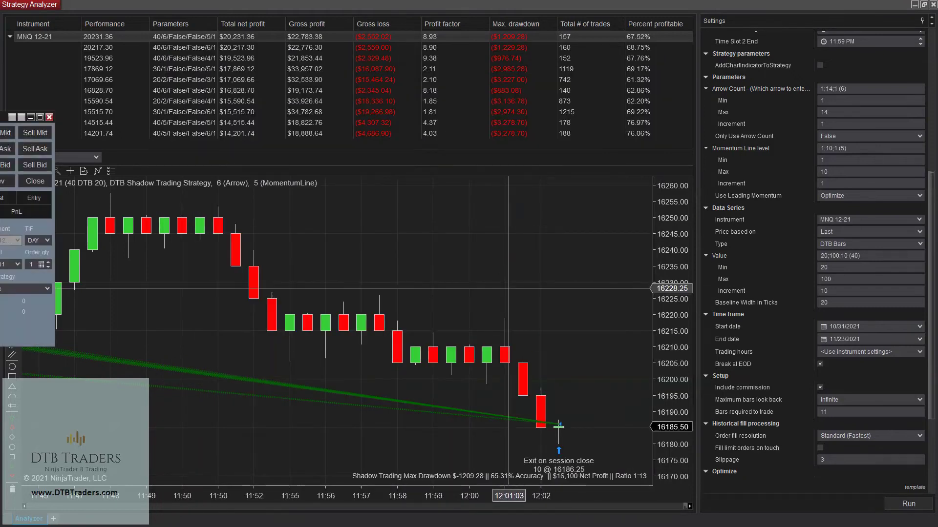
left_click_drag(7, 117, 414, 62)
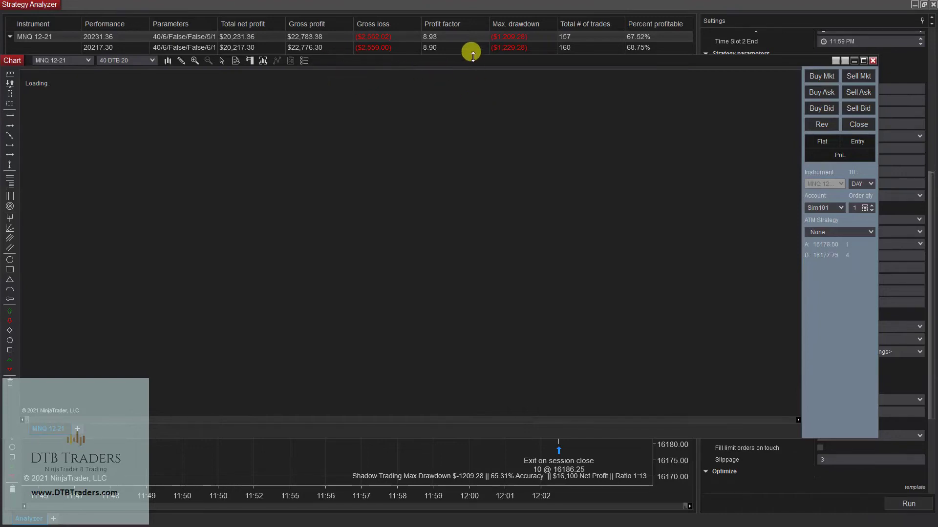
double_click(422, 65)
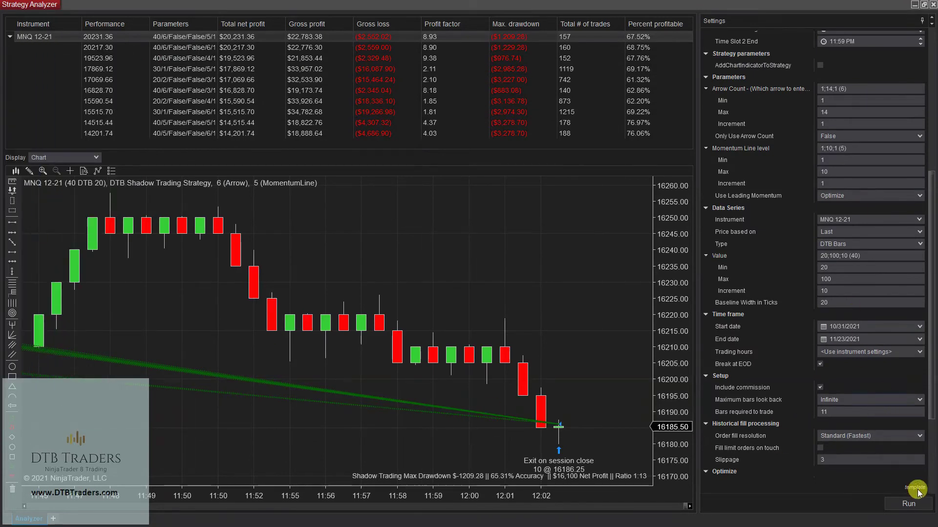
Step: Save the best optimization result's strategy settings as a template named 40_20 MNQ
mouse_move(916, 492)
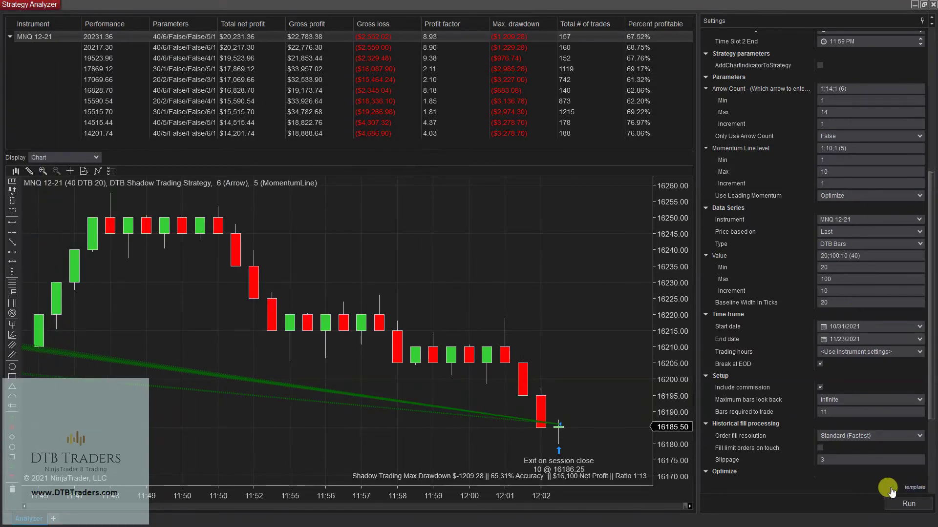
left_click(891, 491)
type("40")
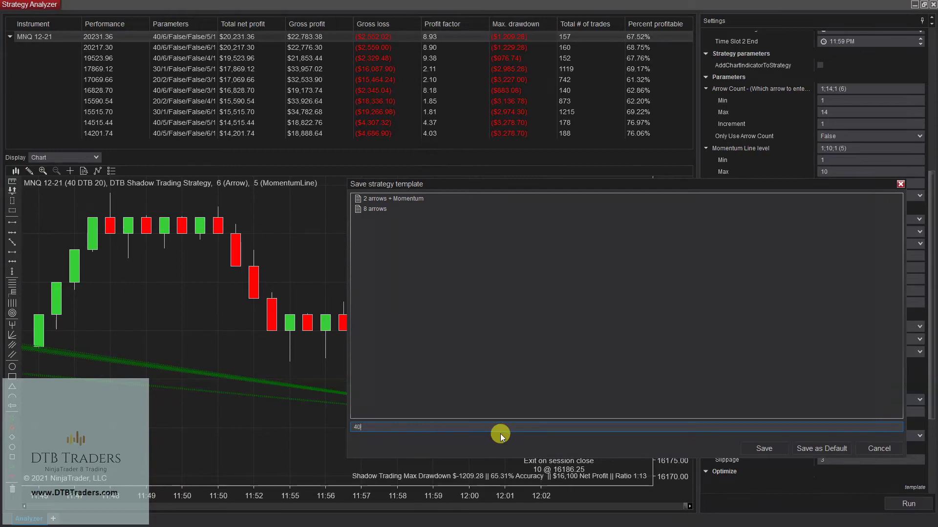
type("_20 MNQ")
left_click(772, 446)
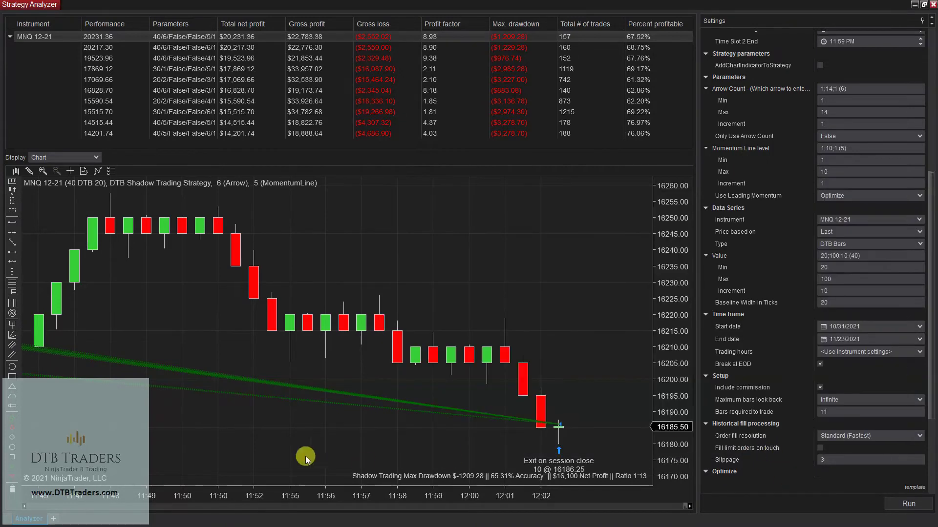
Step: Bring the 40 DTB 20 chart window back over the analyzer and maximize it
double_click(130, 39)
left_click_drag(511, 61, 484, 53)
double_click(485, 54)
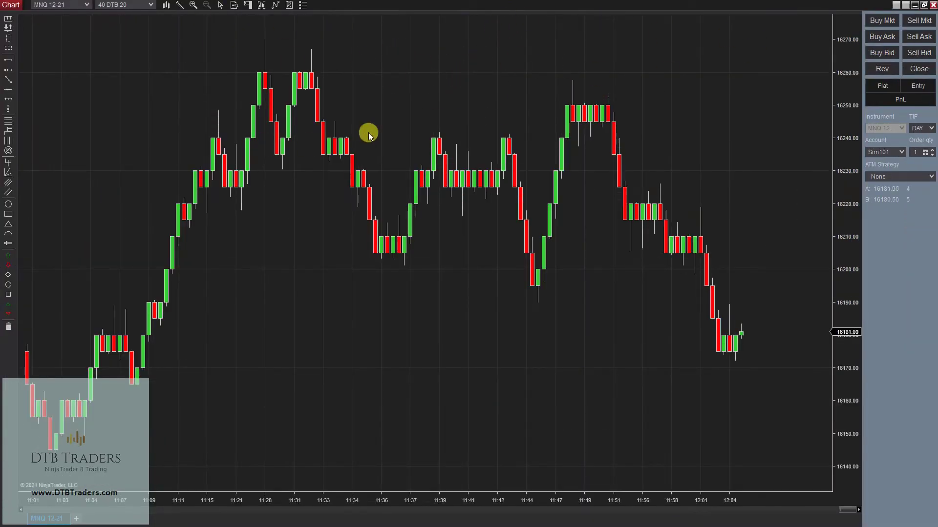
right_click(452, 66)
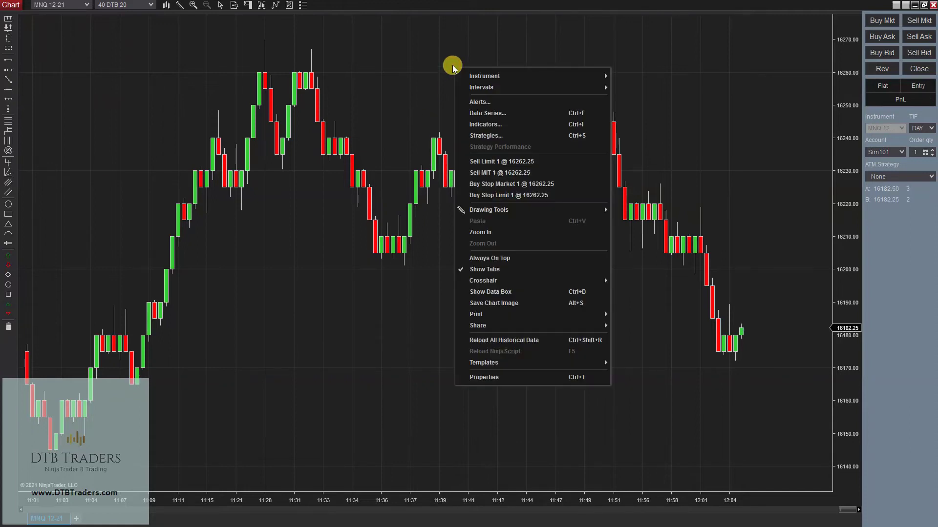
left_click(377, 62)
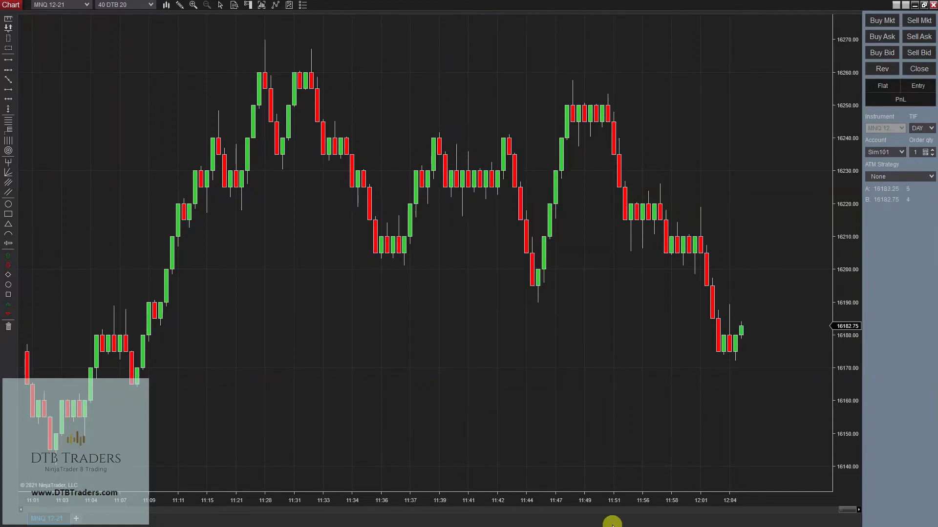
Step: Examine the 40 DTB 20 candles from about 11:30 to 12:05, including individual bars' open and close values
left_click_drag(601, 503, 479, 504)
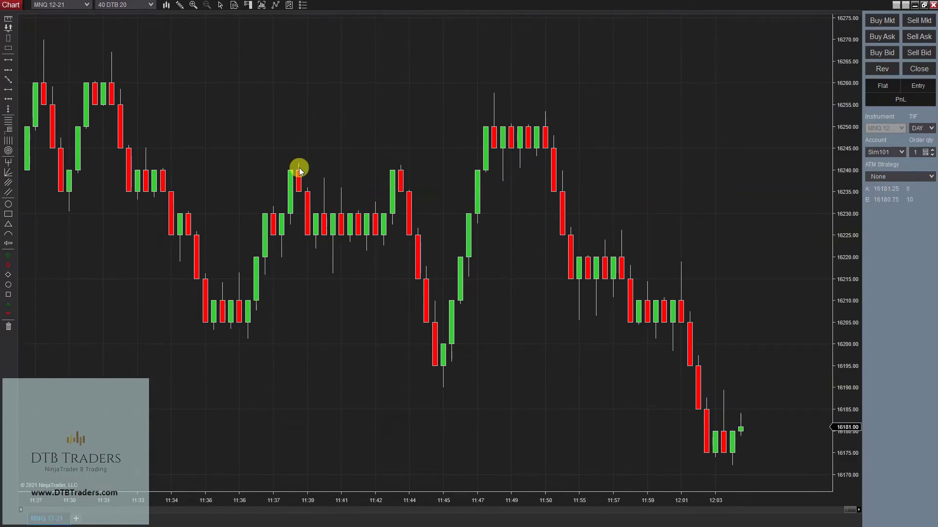
middle_click(315, 199)
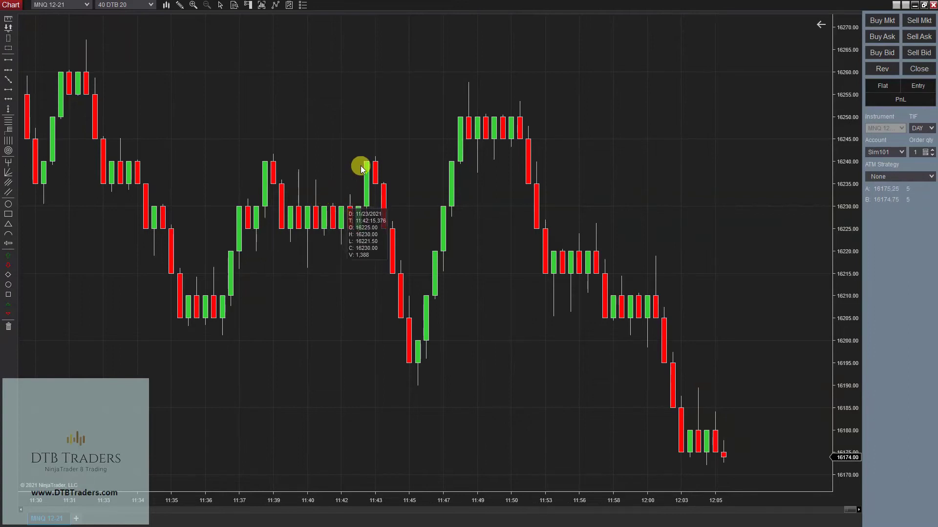
scroll(361, 168, "down", 3)
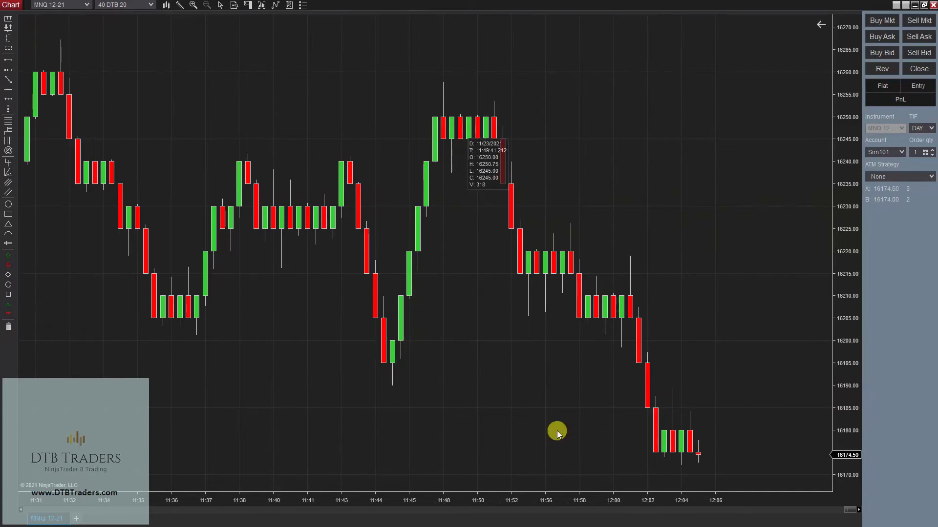
left_click_drag(578, 495, 251, 496)
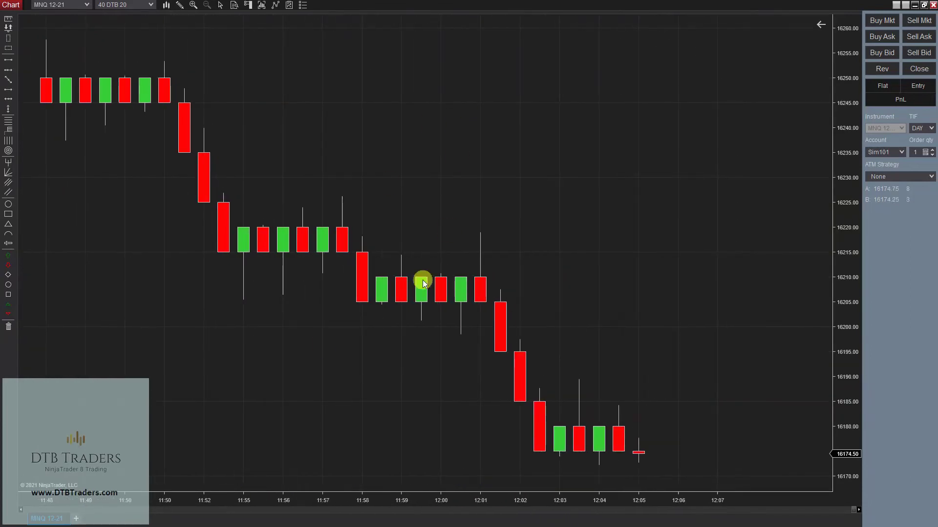
mouse_move(382, 282)
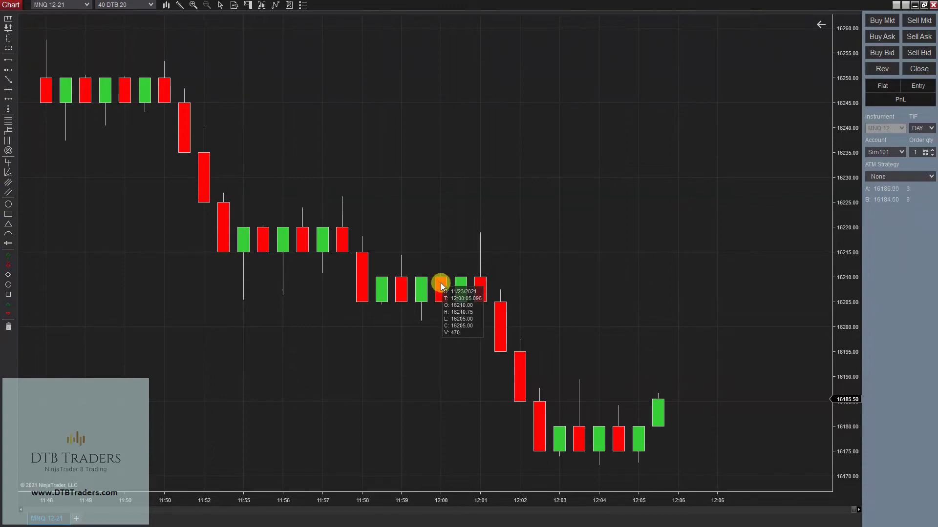
left_click_drag(397, 497, 496, 487)
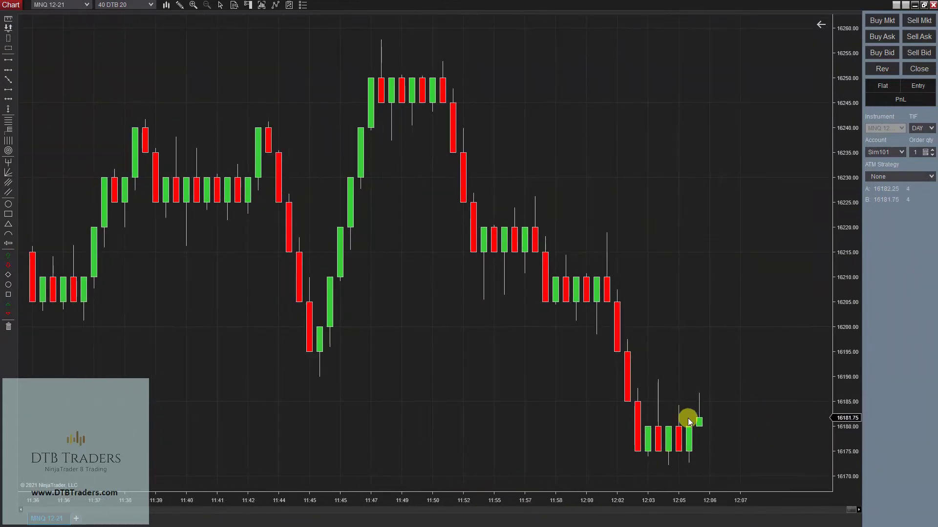
Step: Add the DTB Shadow Trading Strategy to the 40 DTB 20 chart and load its 40_20 MNQ template
right_click(502, 152)
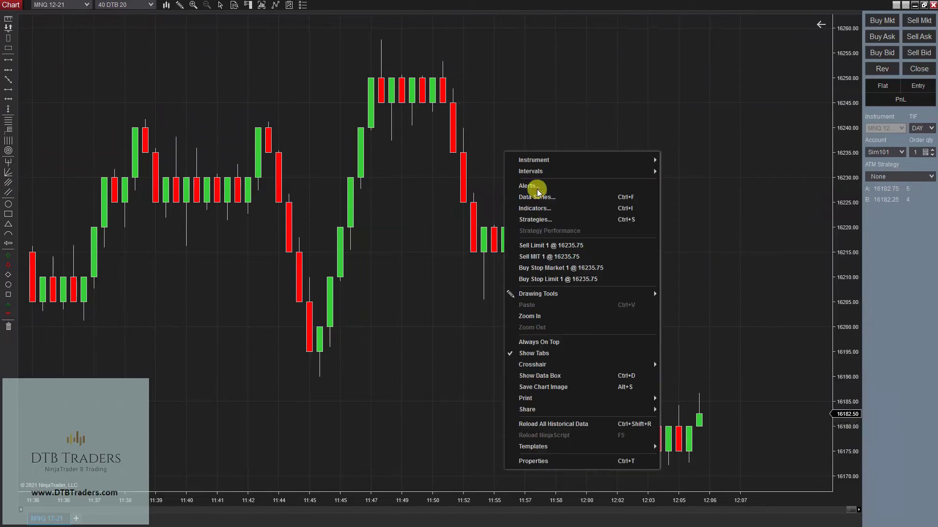
left_click(532, 220)
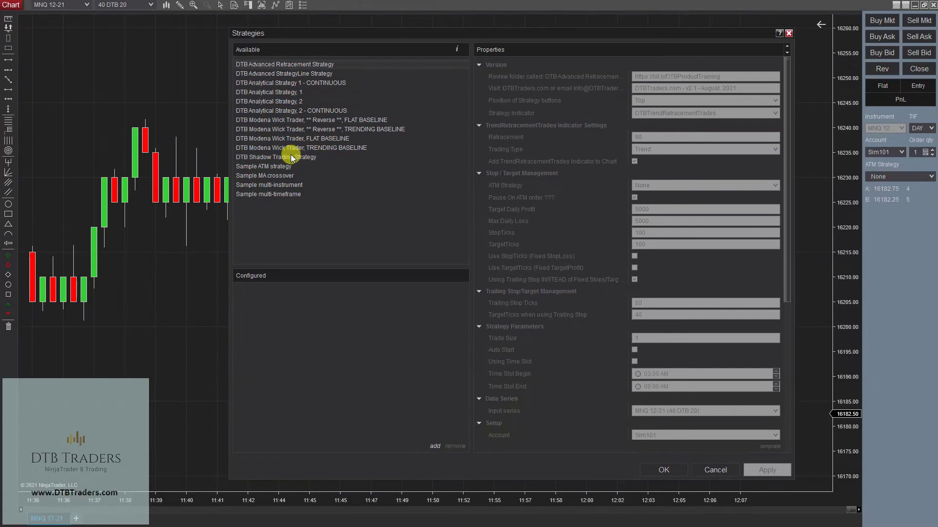
left_click(259, 158)
double_click(259, 157)
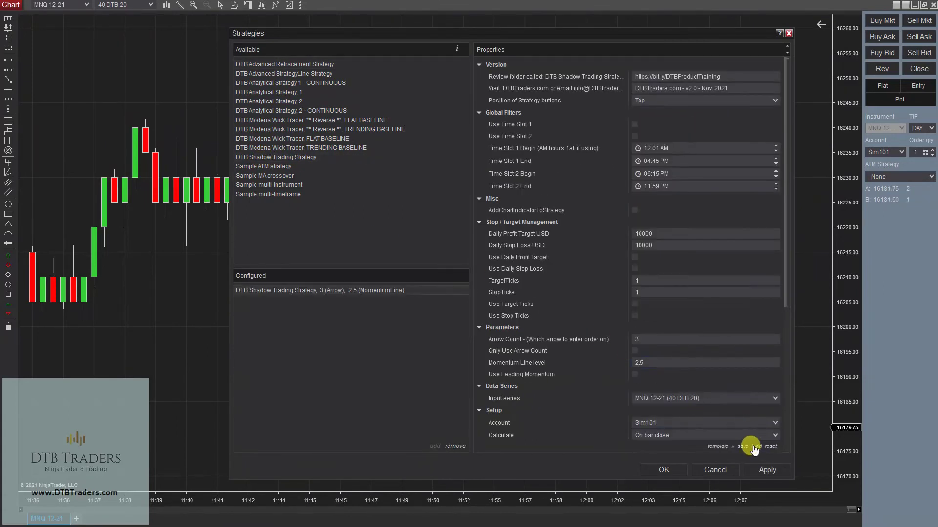
left_click(754, 447)
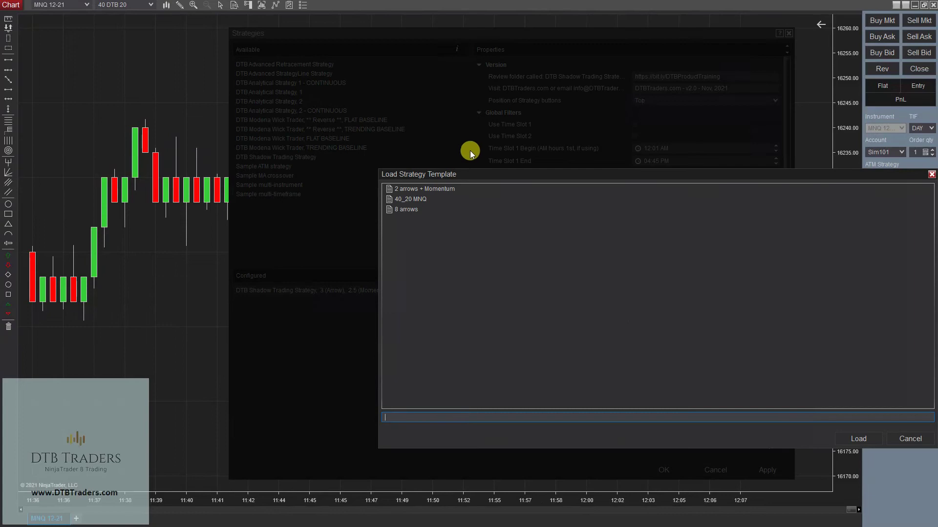
left_click(416, 200)
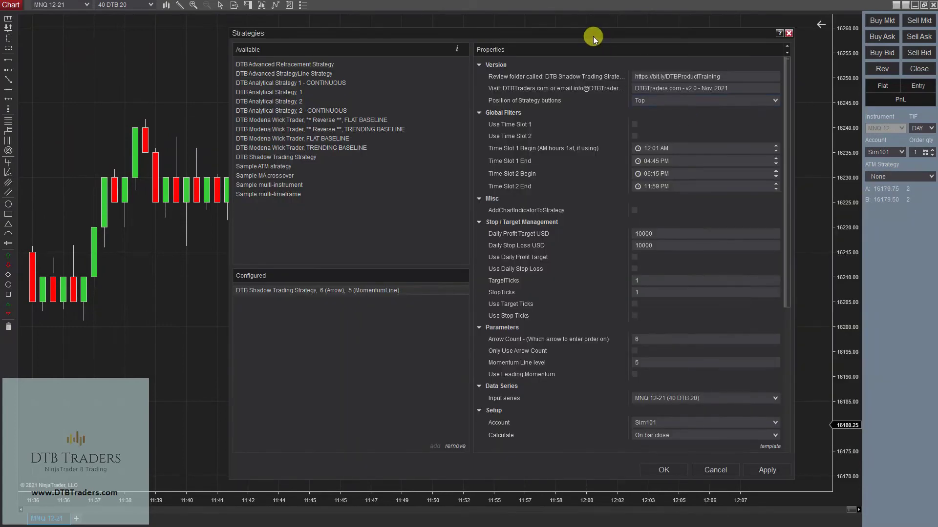
Step: Turn on AddChartIndicatorToStrategy, enable the strategy and apply it to the chart
left_click_drag(593, 38, 565, 17)
scroll(612, 311, "down", 5)
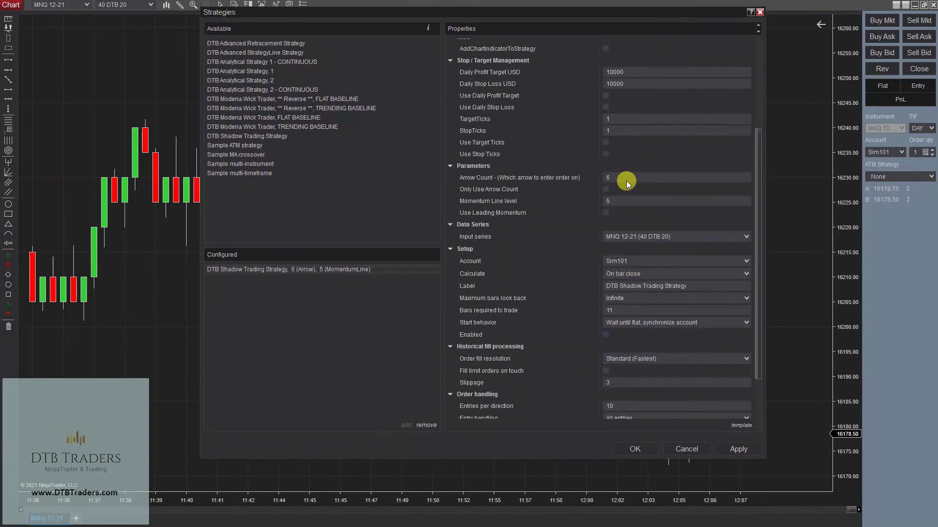
scroll(552, 220, "up", 4)
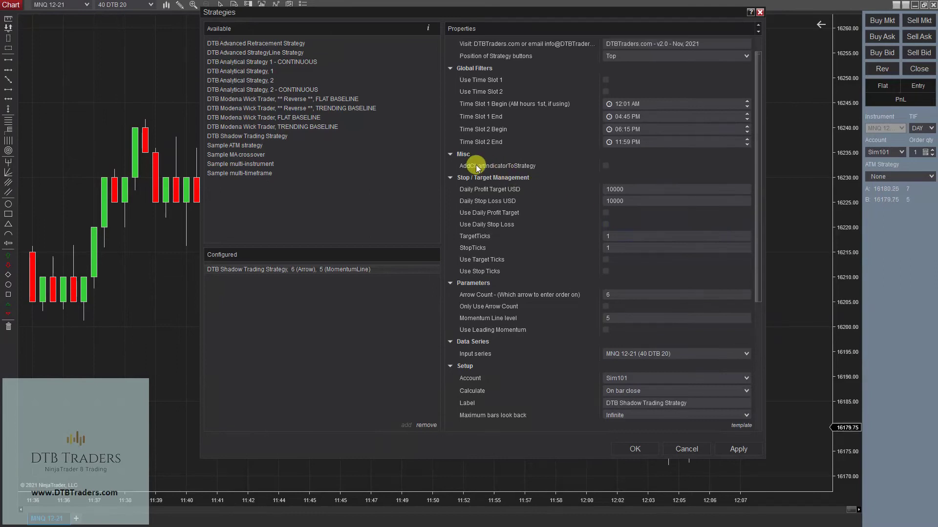
left_click(605, 165)
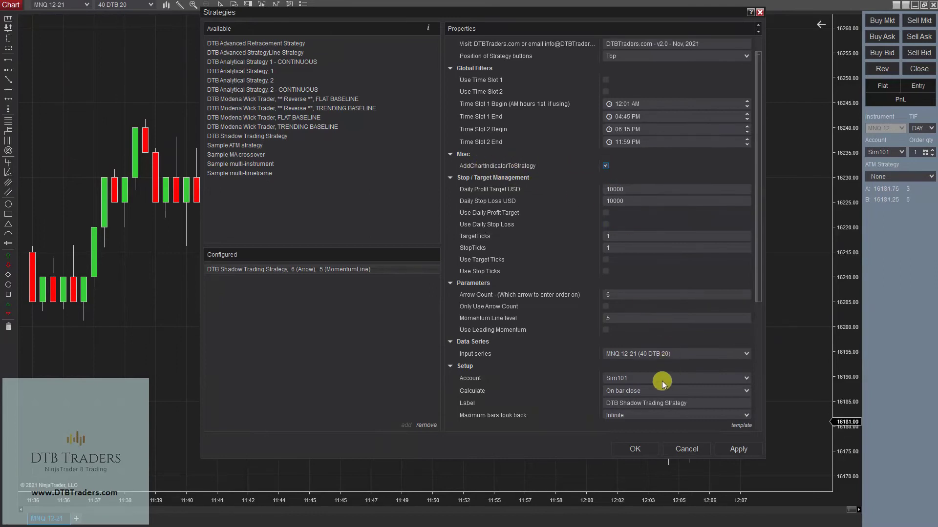
scroll(655, 376, "down", 7)
left_click(605, 256)
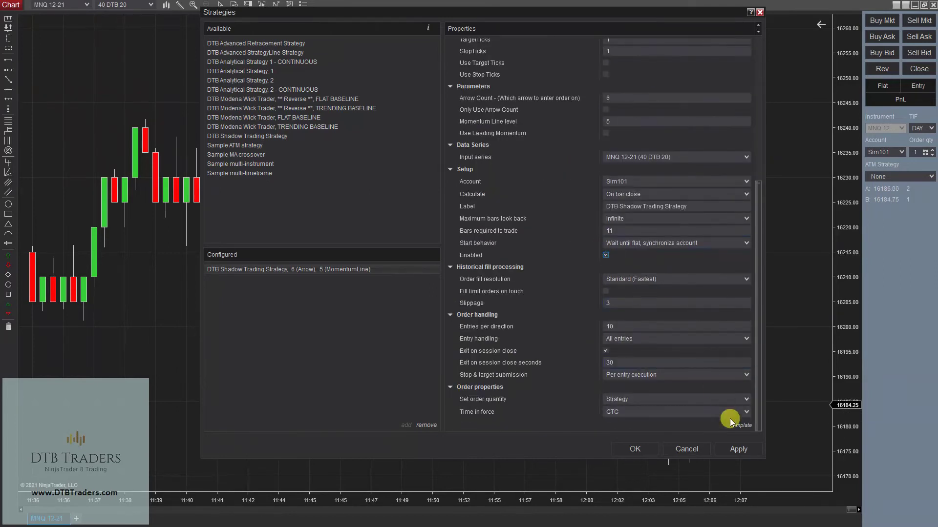
left_click(634, 450)
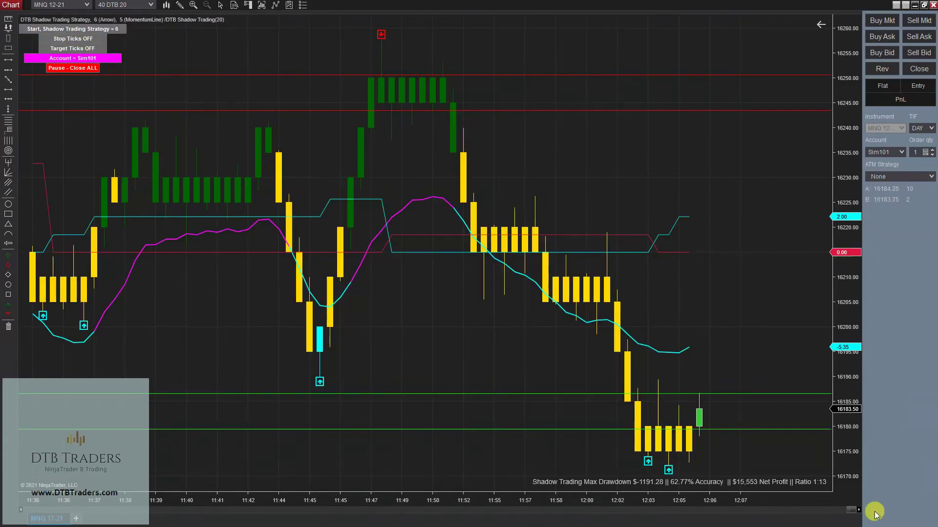
left_click(820, 27)
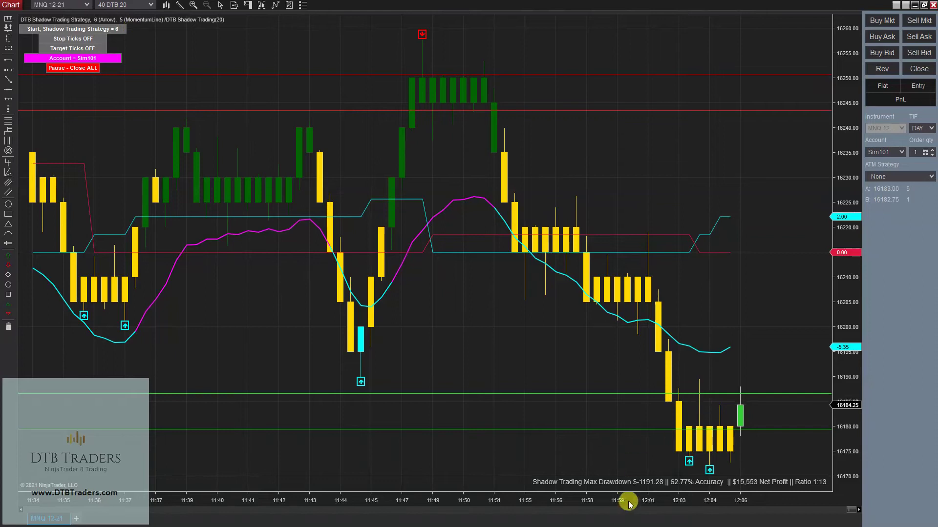
mouse_move(628, 497)
left_mouse_down()
mouse_move(738, 505)
mouse_move(635, 503)
left_mouse_up()
Step: Restore the chart window from full screen, move it to the upper edge of the screen and reduce its height to about half
left_click(924, 5)
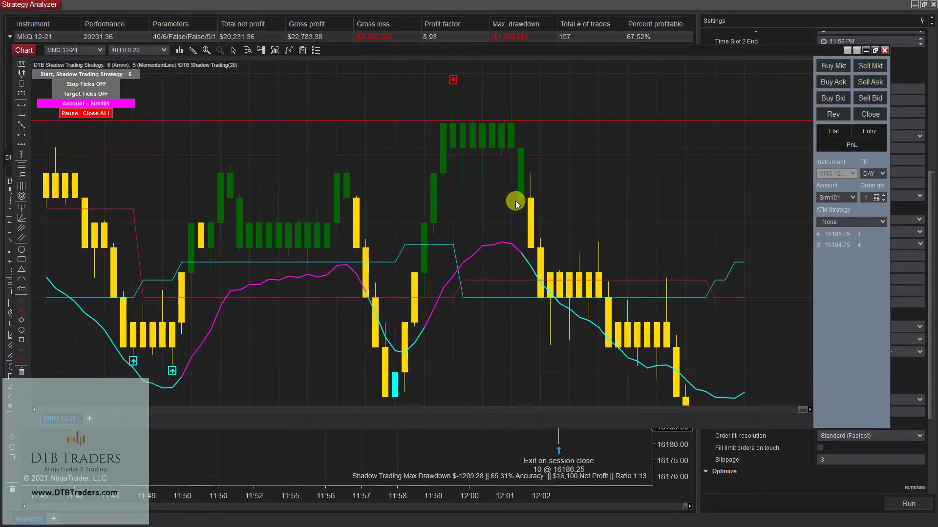
left_click_drag(503, 55, 491, 10)
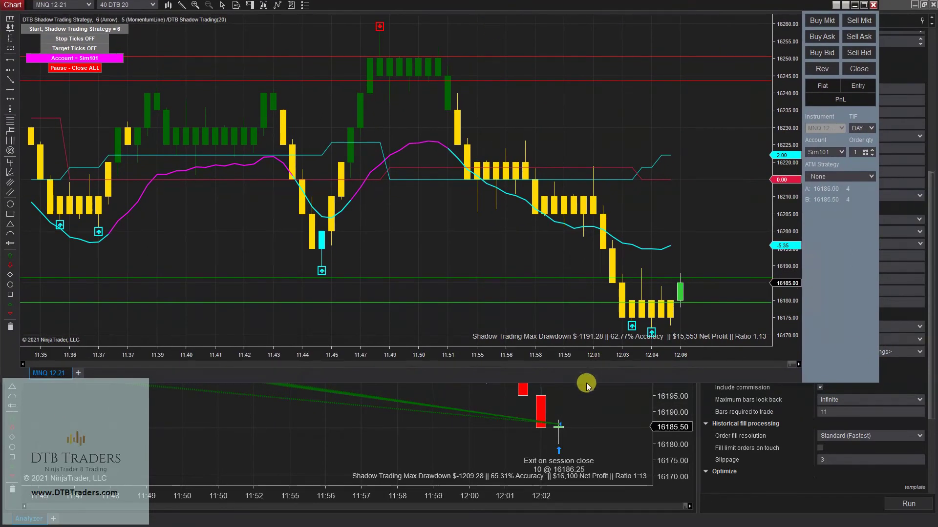
left_click_drag(587, 380, 619, 224)
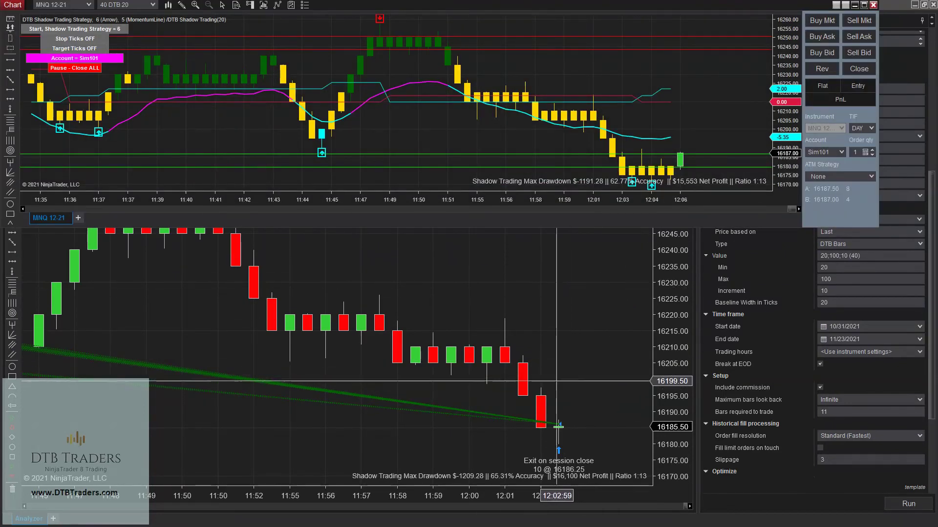
Step: Restore the Strategy Analyzer window, place it below the live chart and widen it so both charts are in view
left_click(567, 386)
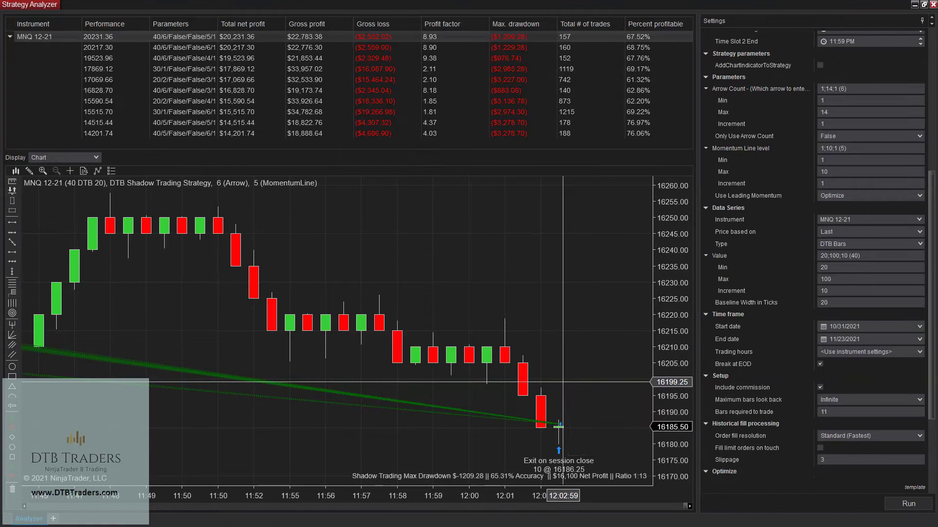
left_click(925, 7)
left_click_drag(474, 31, 406, 131)
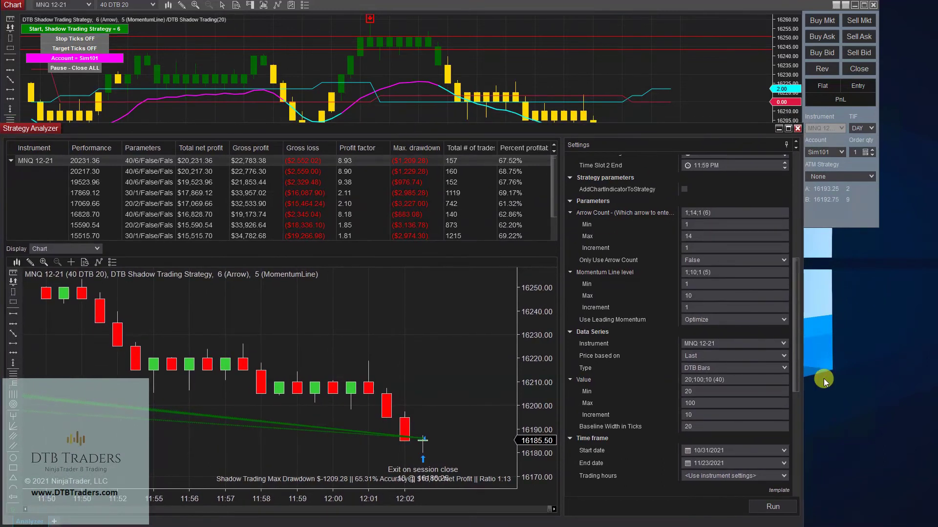
left_click_drag(804, 364, 915, 365)
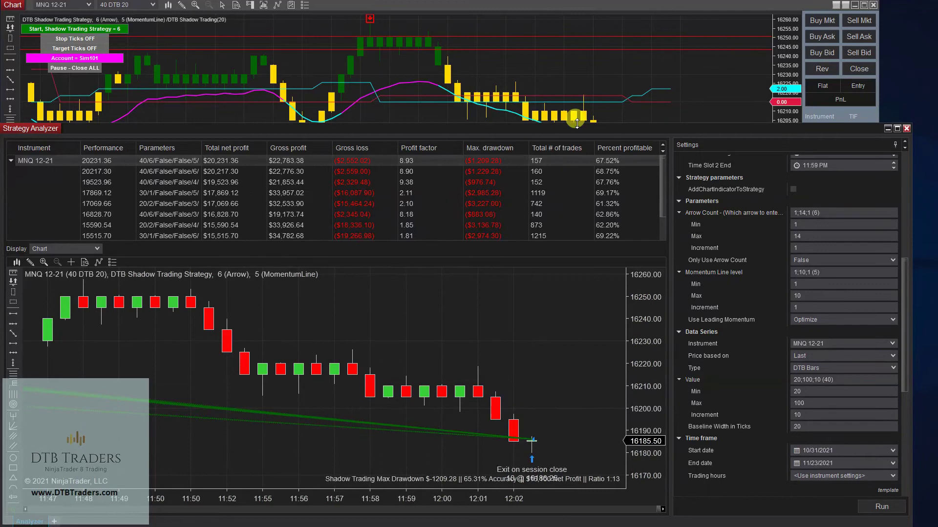
left_click_drag(580, 172, 585, 209)
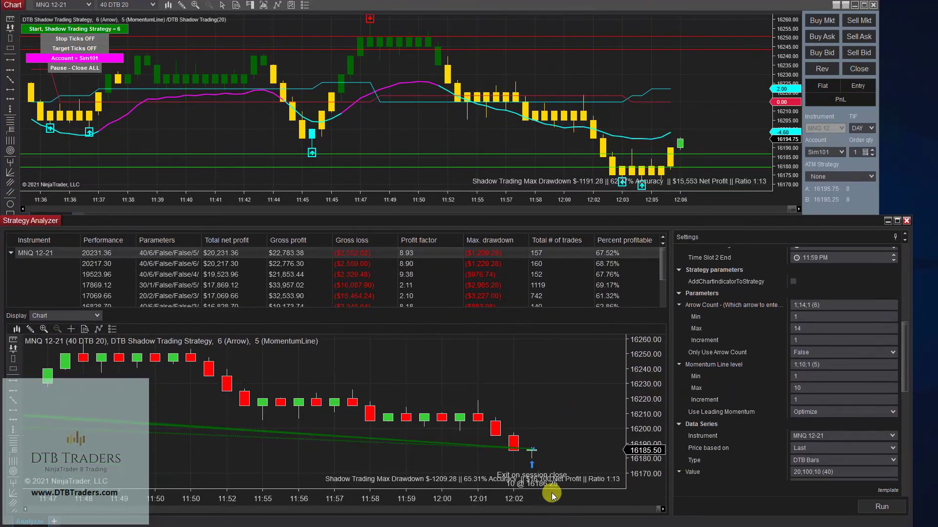
Step: Set the crosshair to Global on both the analyzer's result chart and the live 40 DTB 20 chart
scroll(559, 483, "down", 5)
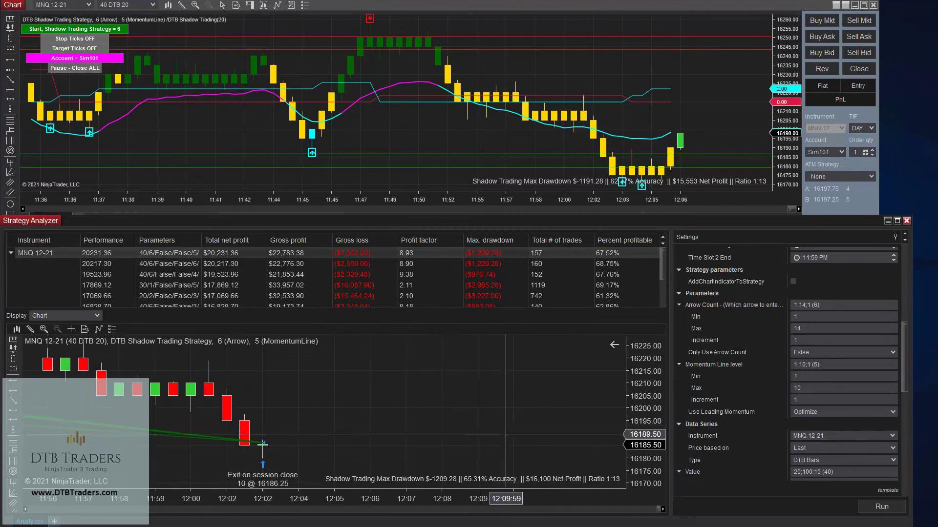
scroll(464, 464, "up", 3)
middle_click(372, 447)
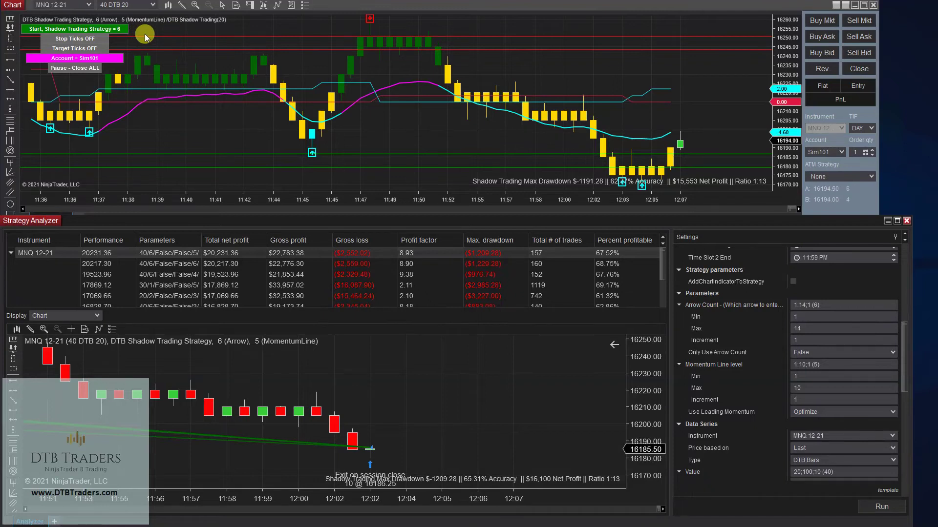
scroll(372, 430, "up", 5)
scroll(386, 400, "up", 5)
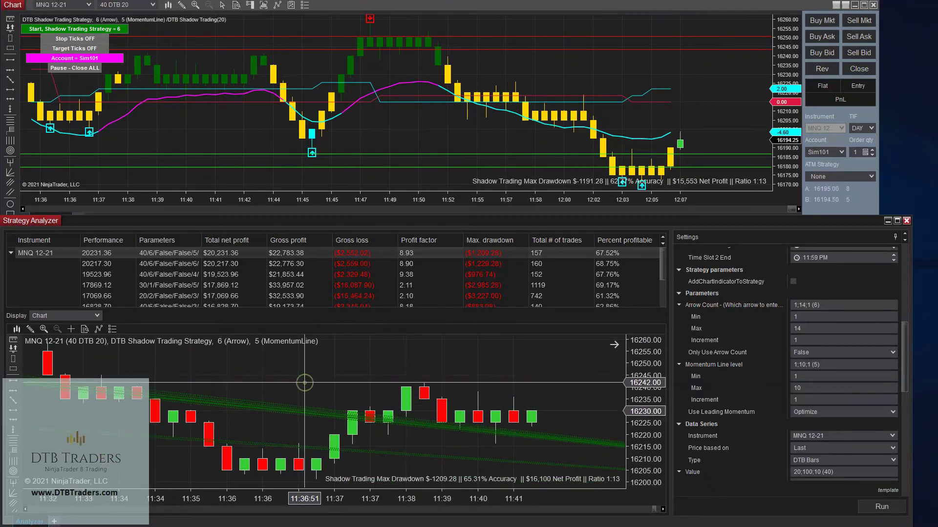
left_click(73, 328)
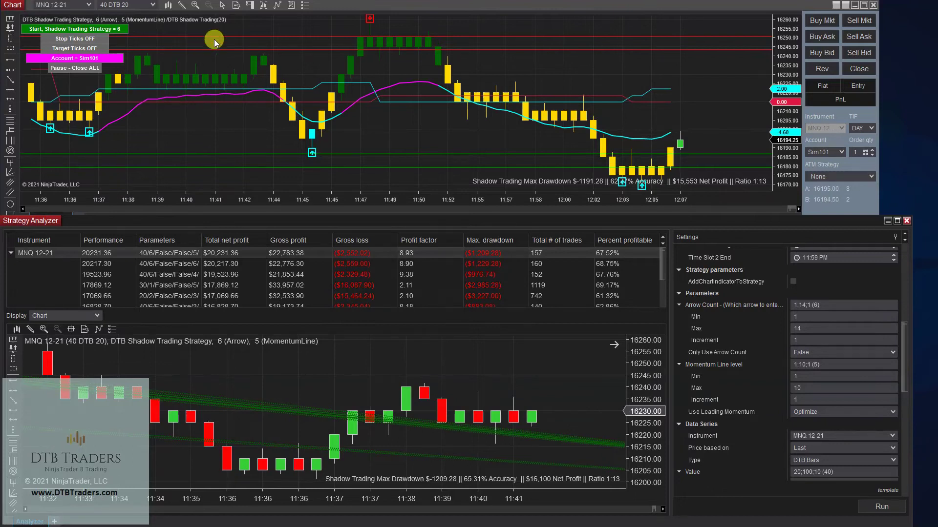
left_click(222, 6)
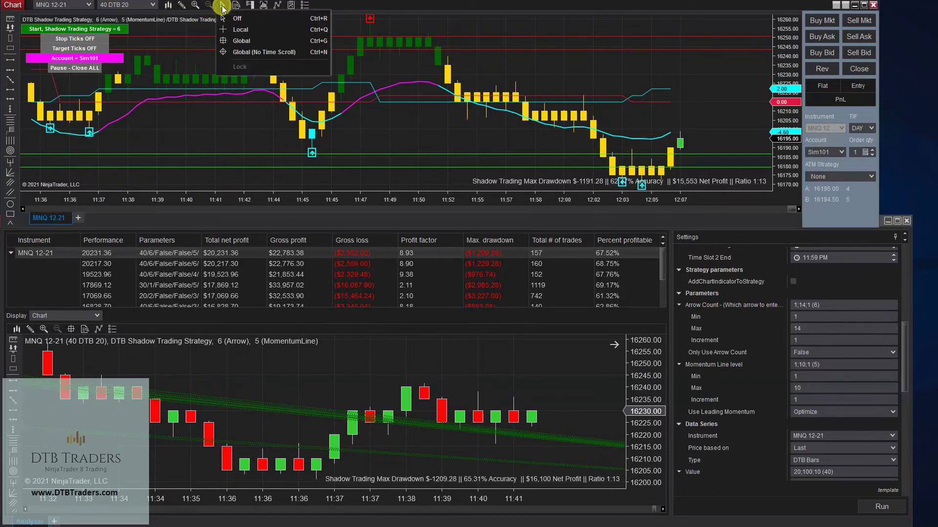
left_click(241, 40)
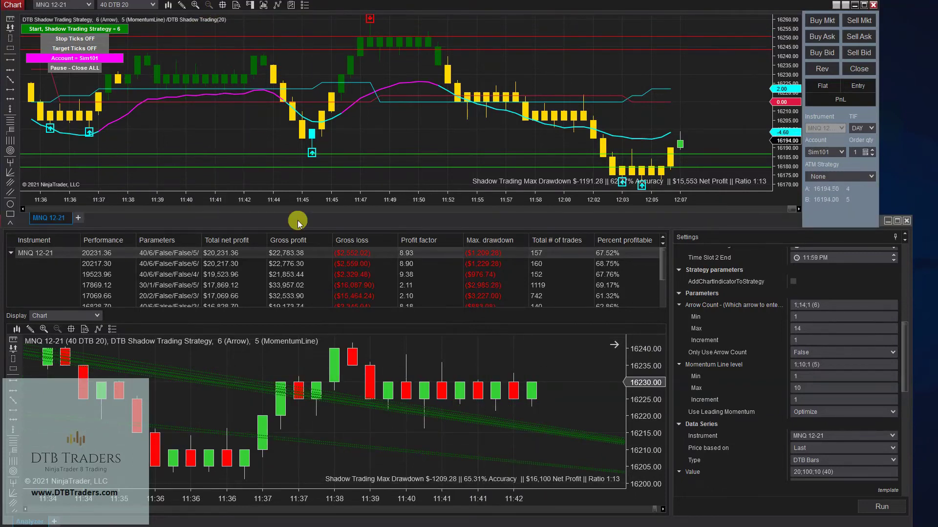
Step: Compare bars and trade entries on the analyzer and live charts, going back from about 11:30 to about 02:00 on Nov 23
scroll(421, 395, "up", 10)
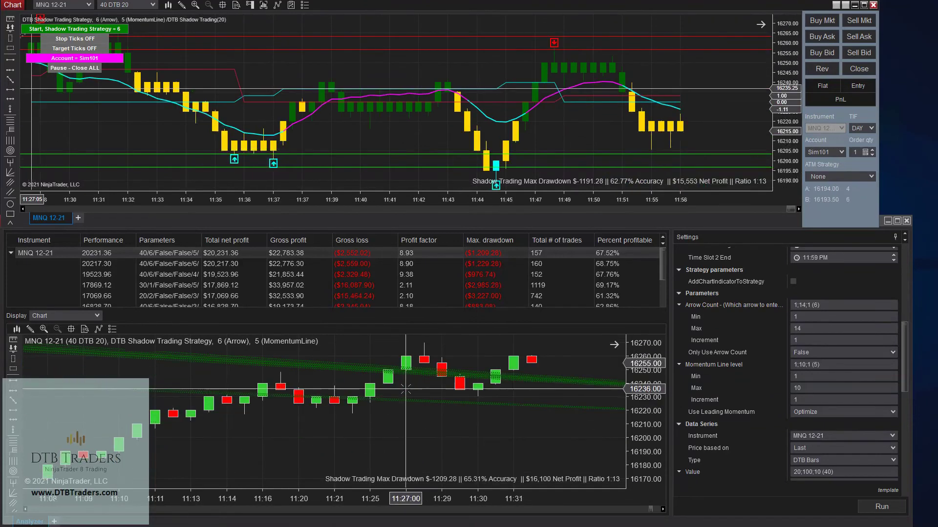
scroll(387, 375, "up", 10)
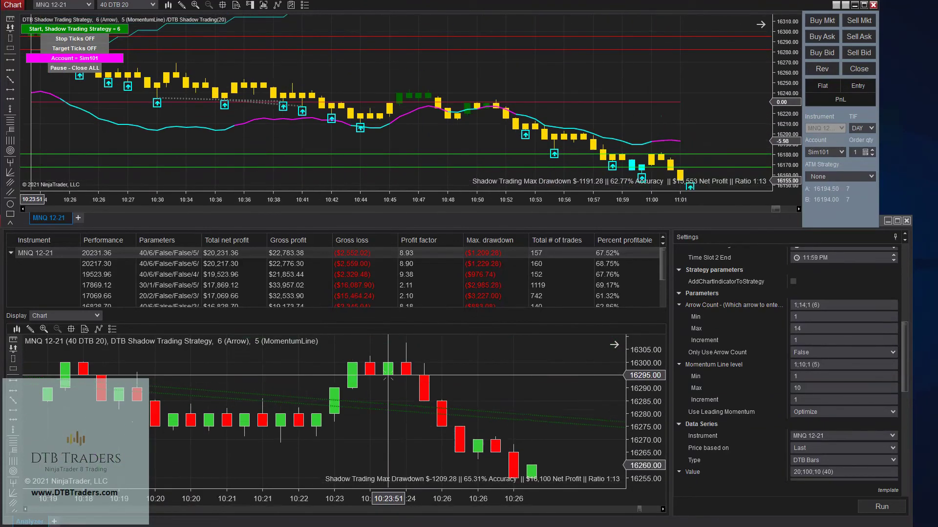
scroll(438, 375, "up", 5)
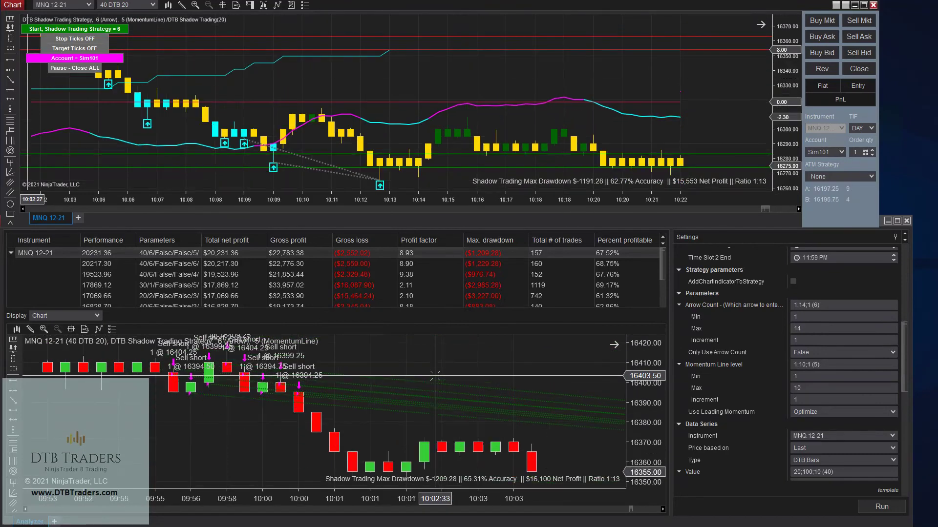
scroll(290, 97, "up", 3)
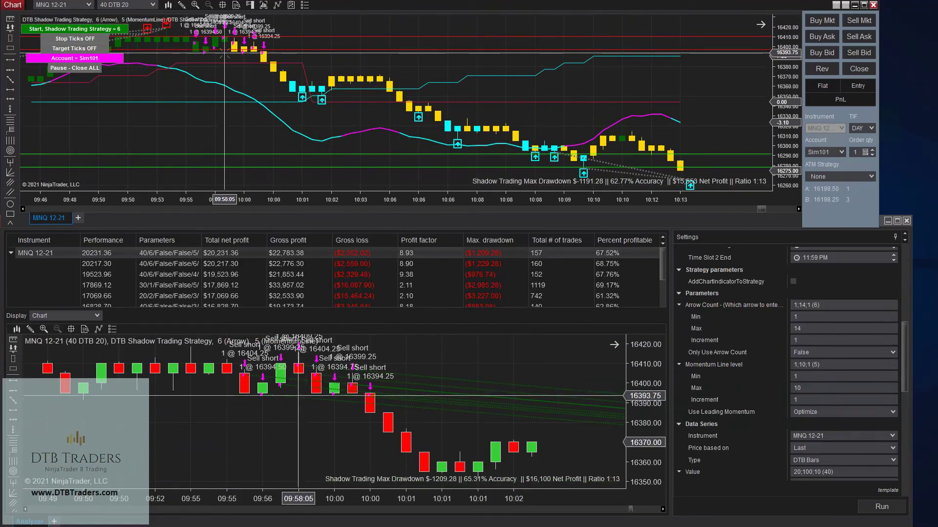
scroll(201, 171, "up", 3)
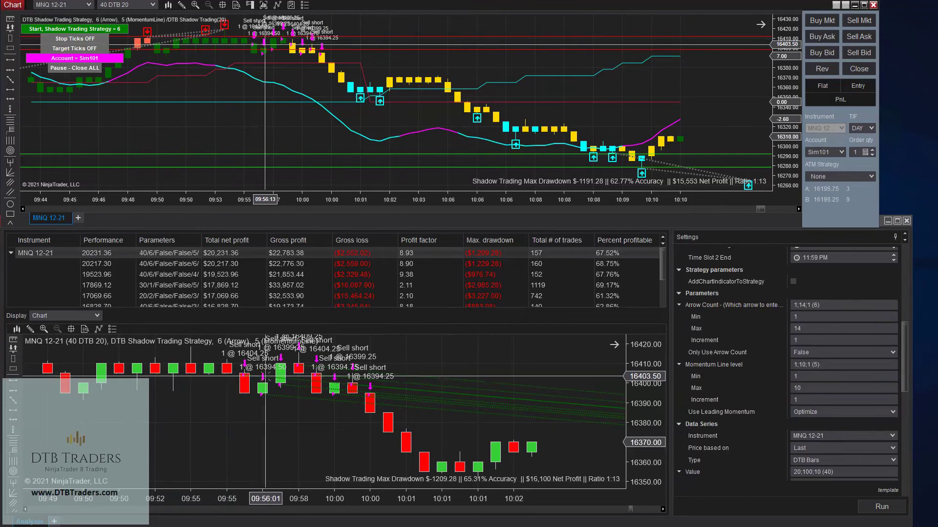
scroll(310, 378, "up", 10)
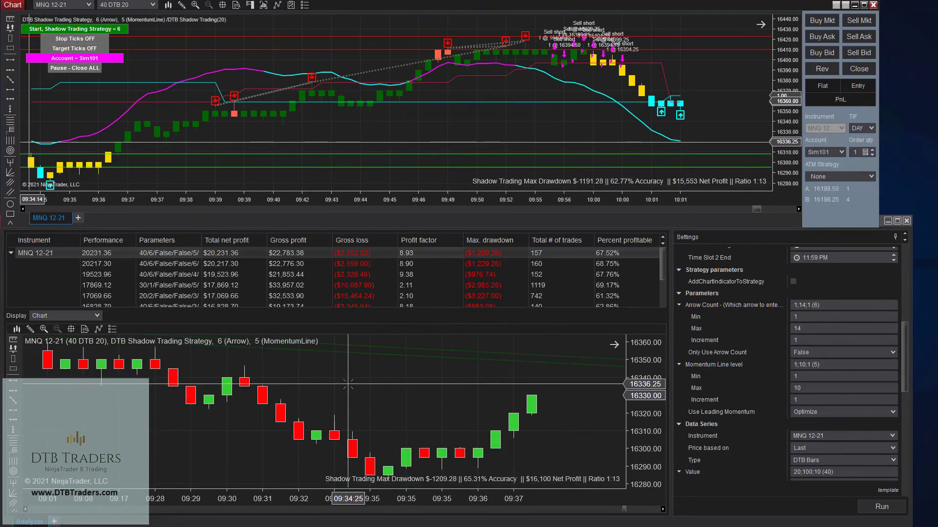
scroll(345, 375, "up", 15)
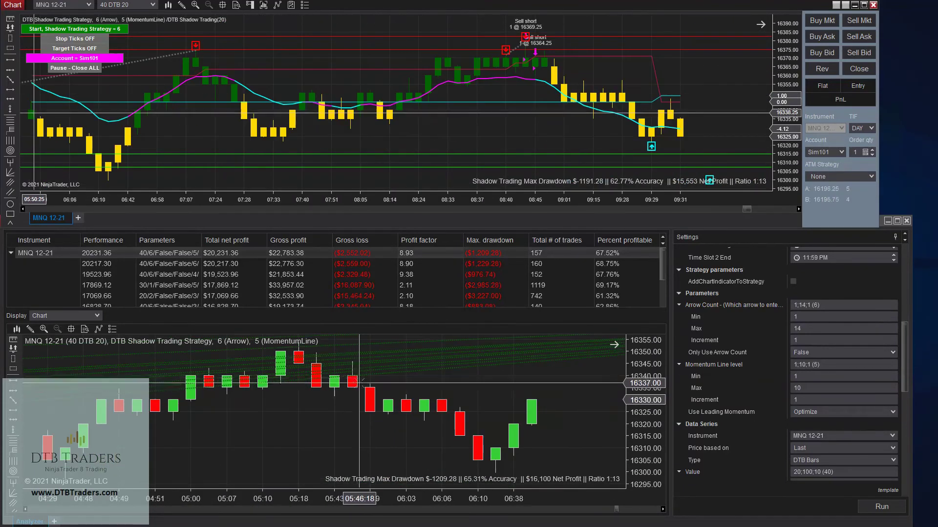
scroll(362, 387, "up", 10)
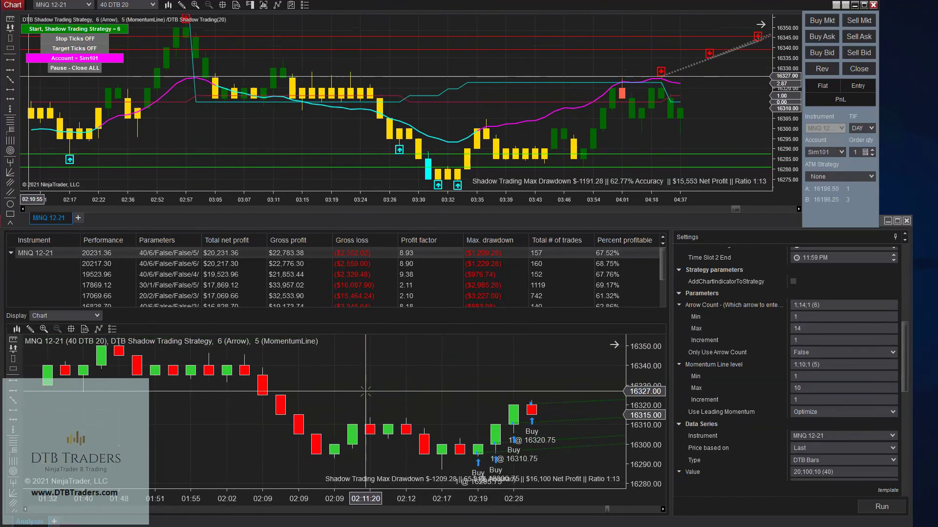
scroll(480, 410, "down", 5)
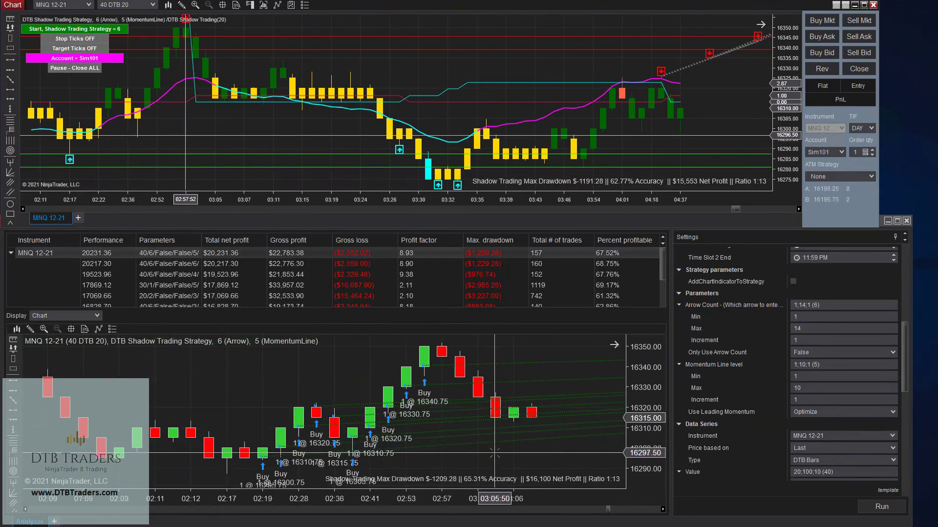
scroll(494, 454, "up", 9)
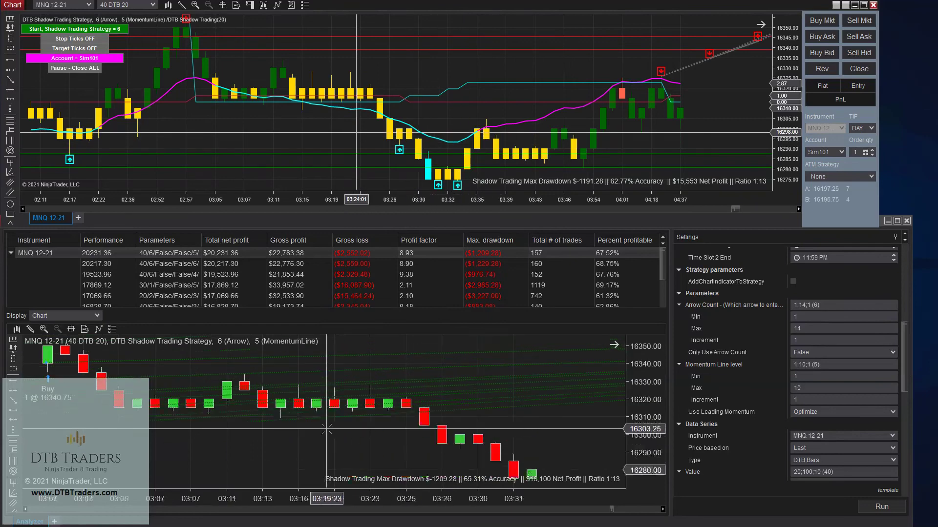
scroll(274, 416, "up", 15)
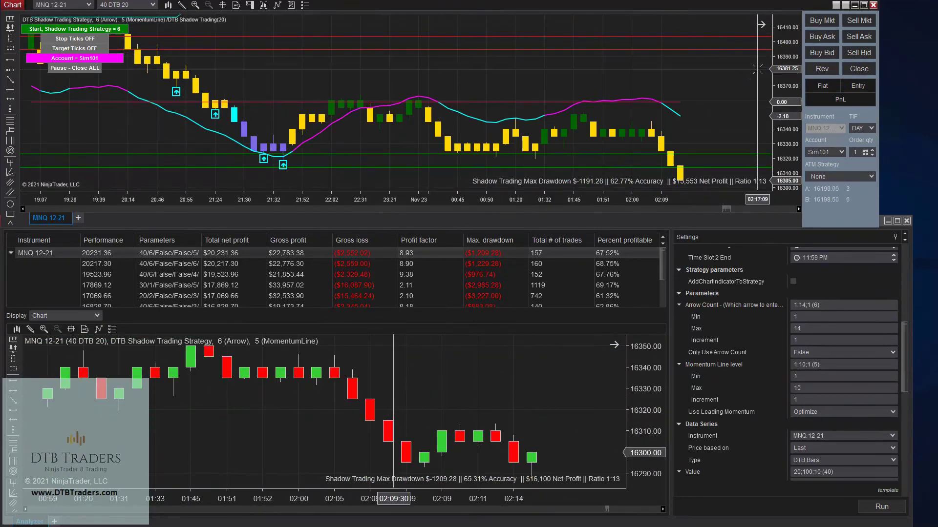
Step: Compress the live chart's price scale and compare bars and entries on both charts between about 02:00 and 03:46 on Nov 23
left_click_drag(795, 34, 795, 218)
scroll(484, 418, "down", 10)
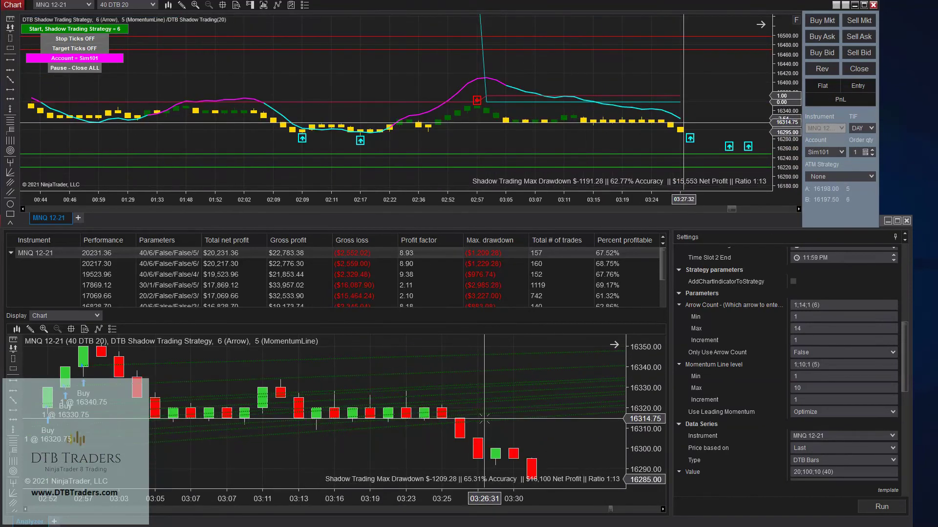
scroll(484, 418, "down", 8)
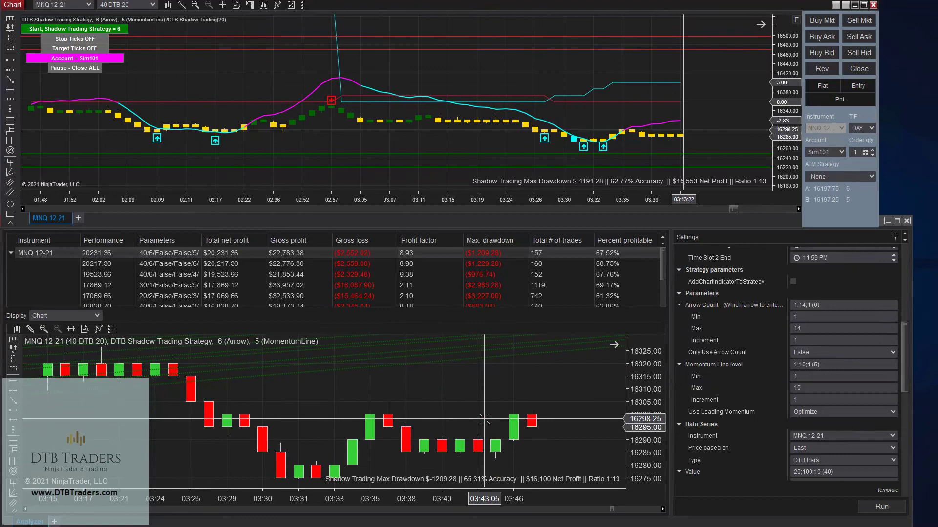
scroll(484, 418, "up", 10)
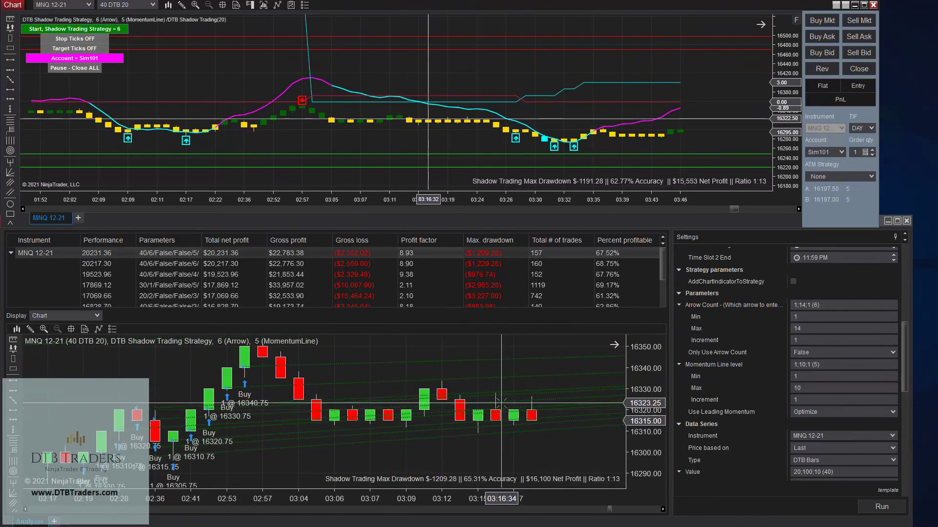
scroll(505, 403, "up", 5)
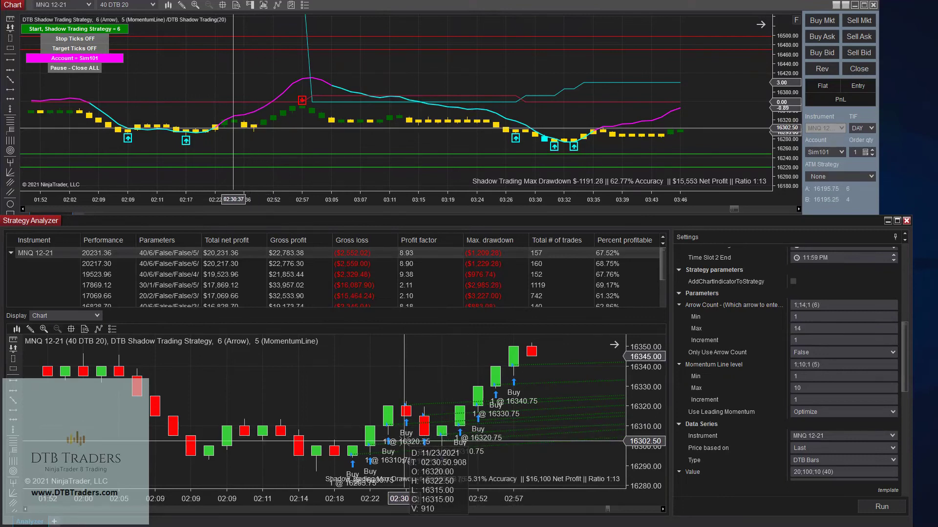
Step: Compare bars and entries on the analyzer and live charts, going back from Nov 23 to about 10:46 on Nov 22
scroll(384, 439, "up", 10)
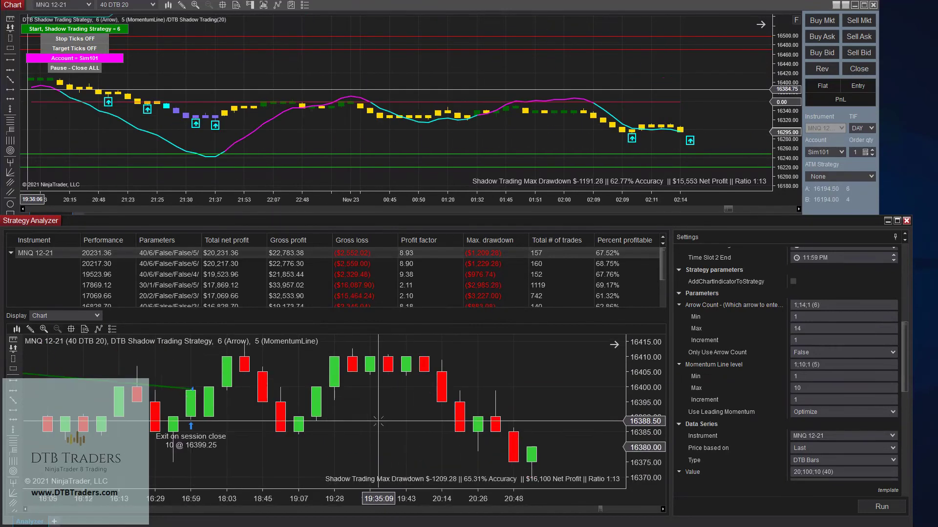
scroll(381, 434, "up", 10)
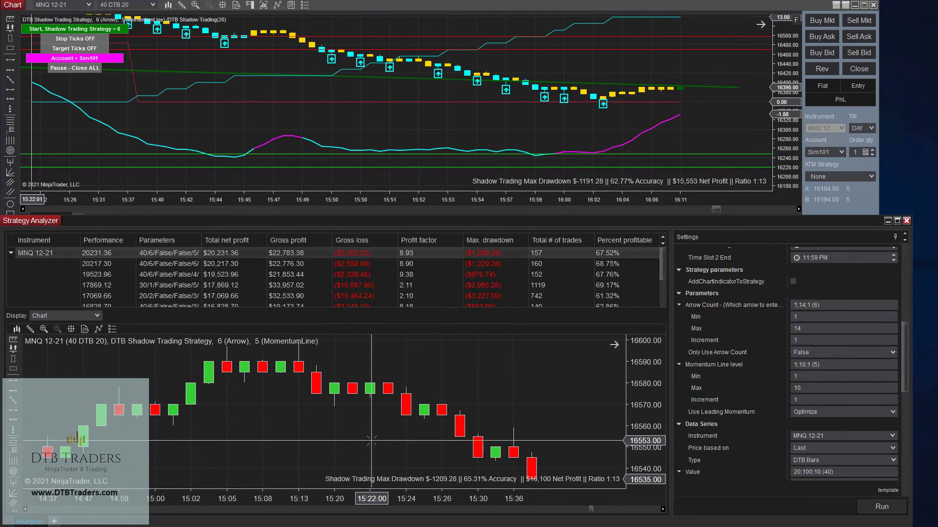
scroll(371, 443, "up", 10)
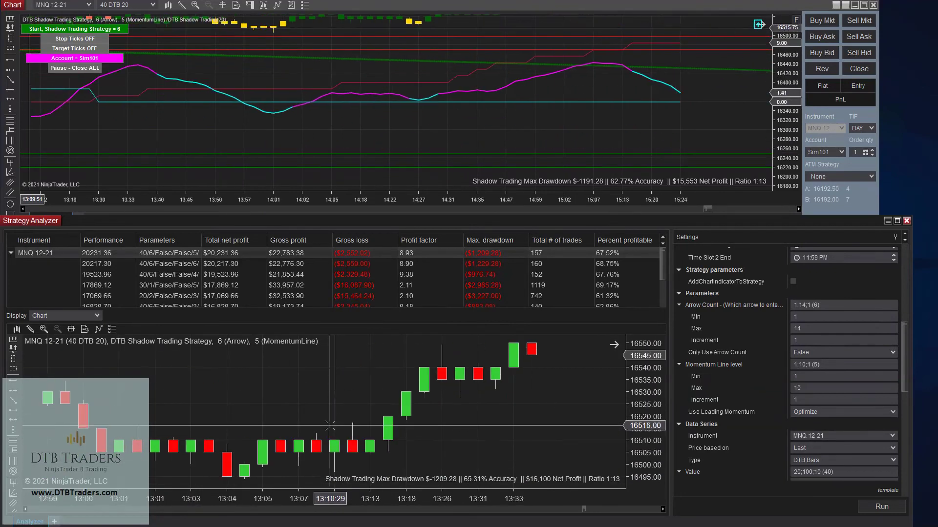
scroll(307, 420, "up", 10)
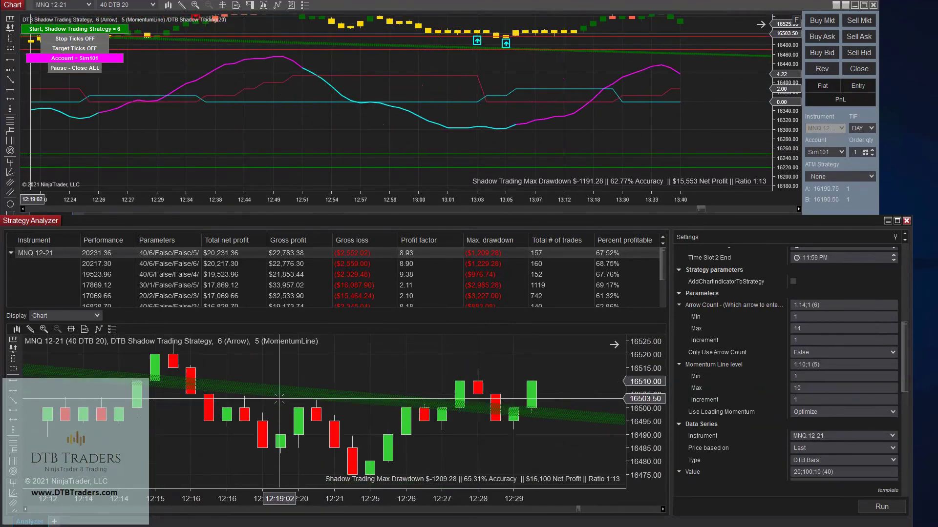
scroll(268, 391, "up", 6)
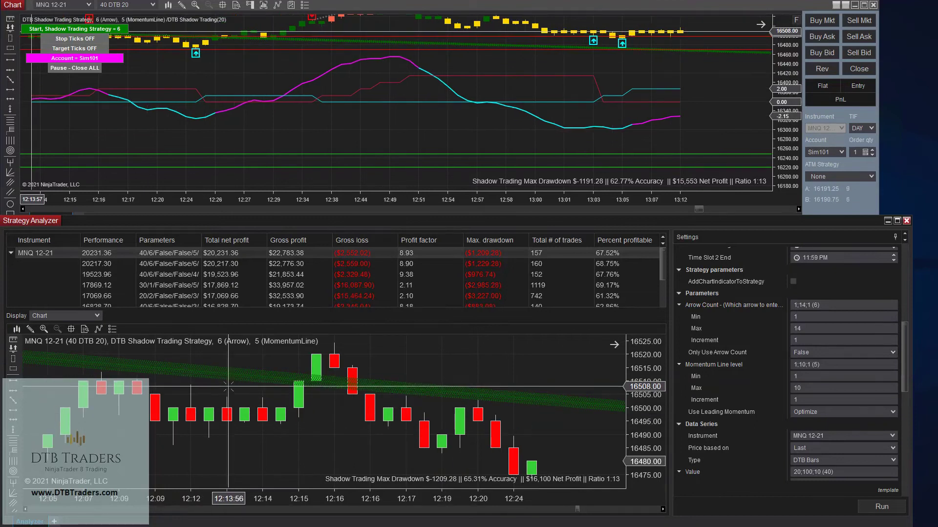
scroll(189, 386, "up", 2)
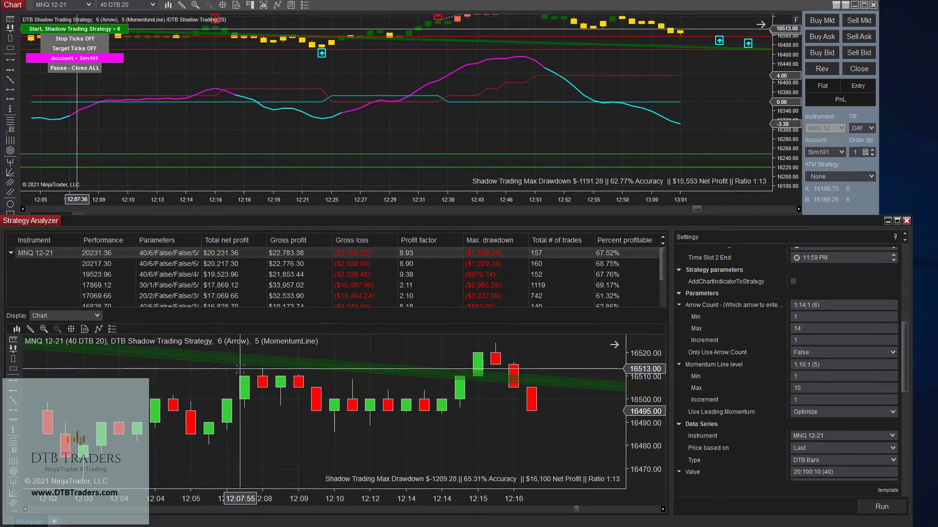
scroll(240, 367, "up", 10)
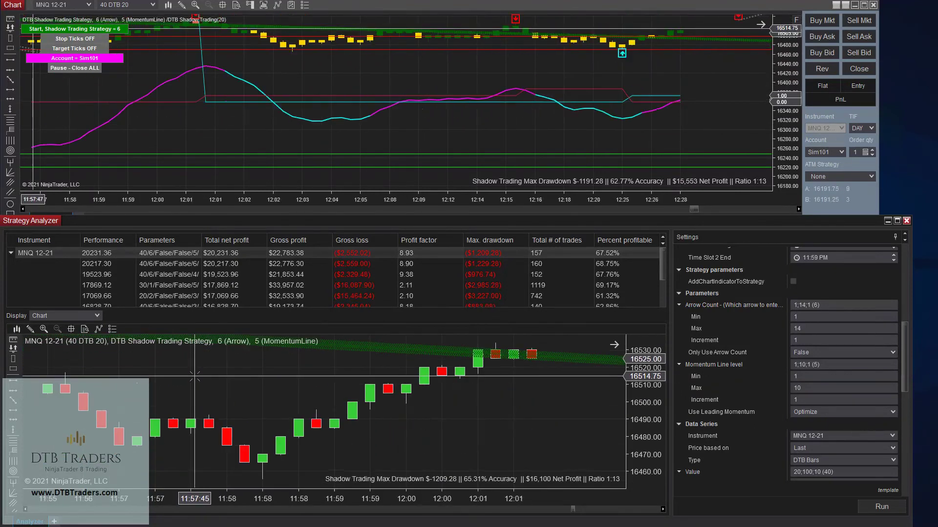
scroll(208, 378, "up", 10)
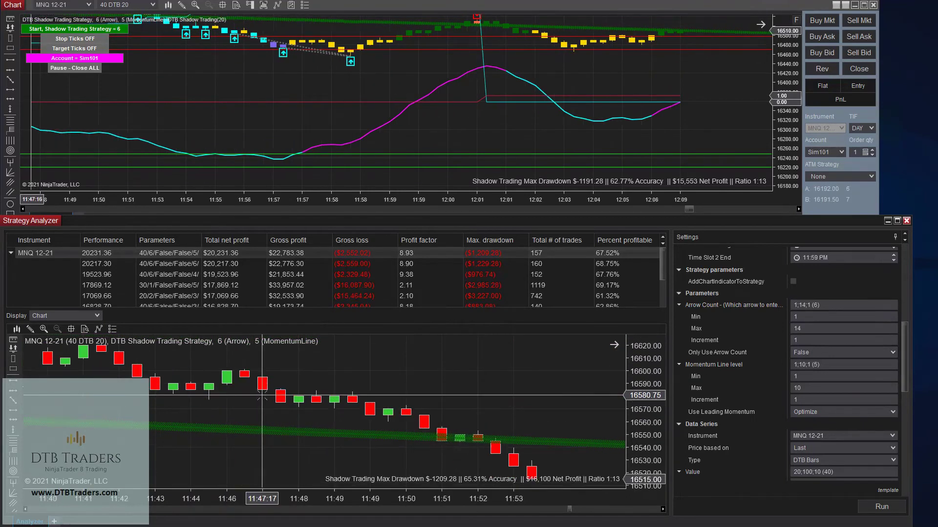
scroll(280, 400, "up", 12)
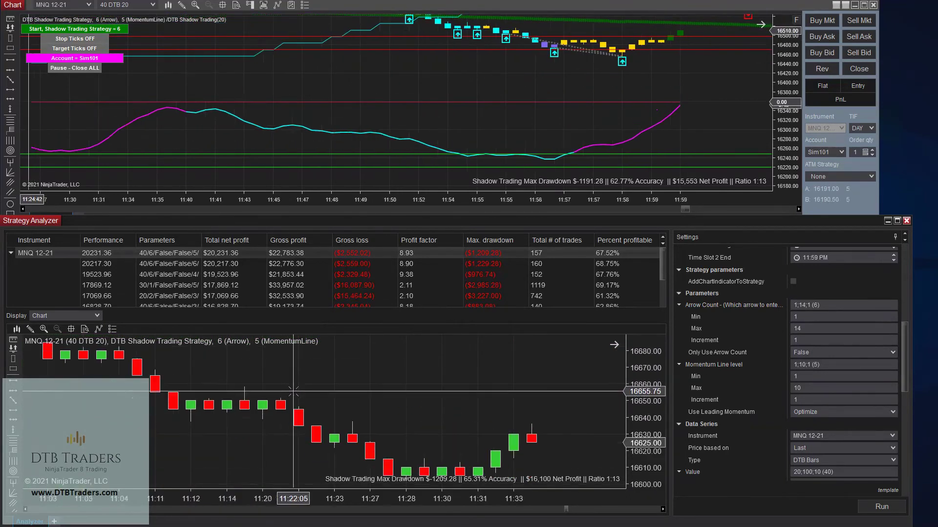
scroll(292, 392, "up", 6)
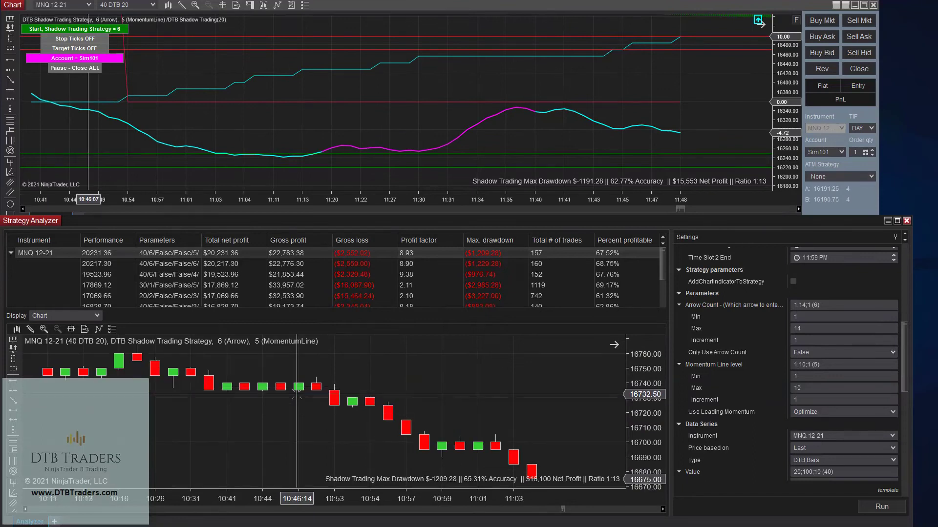
scroll(297, 400, "up", 2)
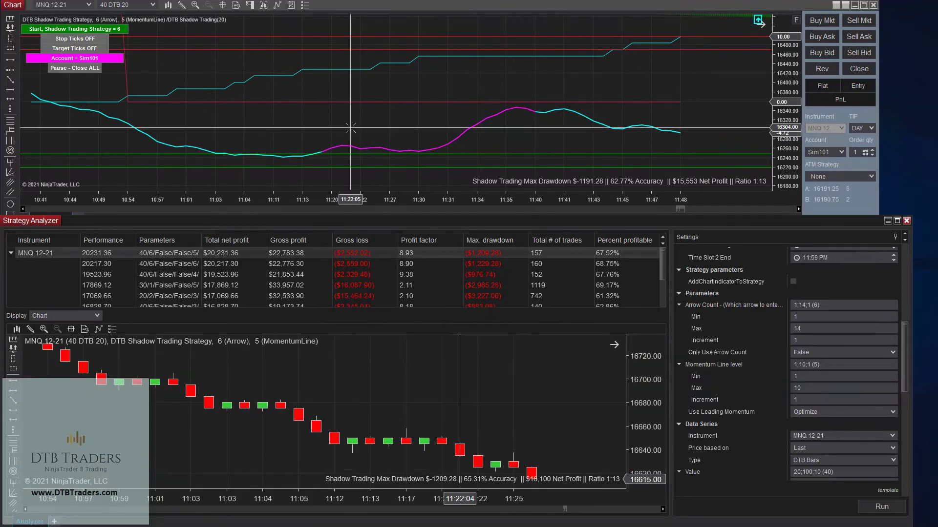
Step: Reset the live chart to automatic price scaling and compare both charts from Nov 22 back past the start of Nov 21
left_click(797, 19)
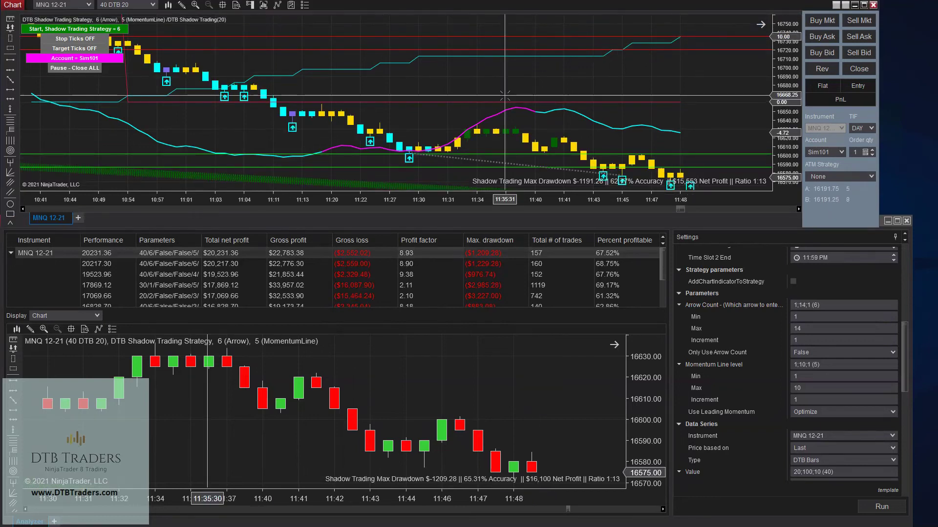
scroll(371, 93, "up", 3)
scroll(350, 75, "up", 3)
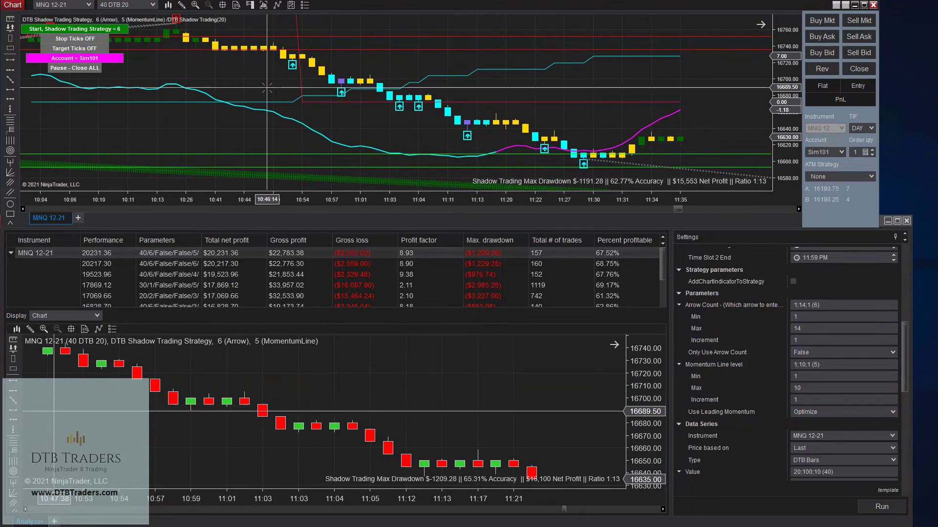
scroll(267, 88, "up", 6)
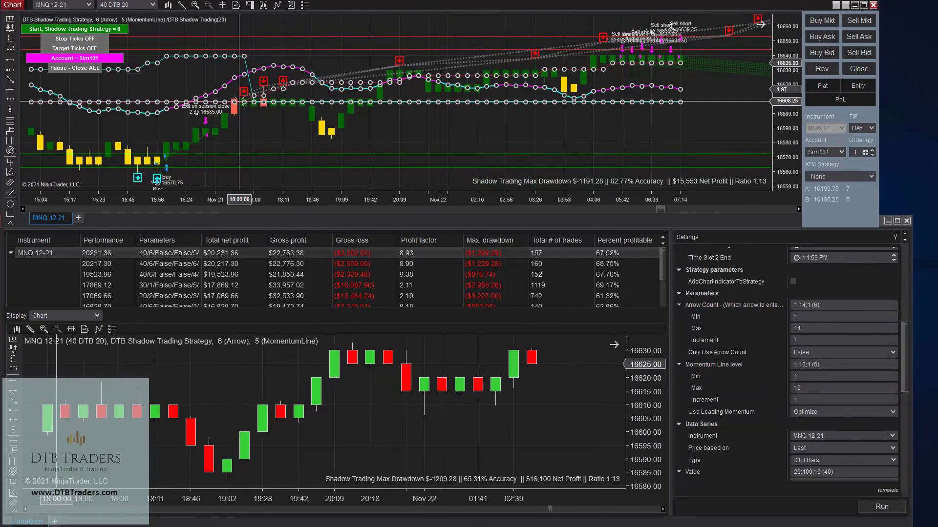
scroll(255, 121, "up", 5)
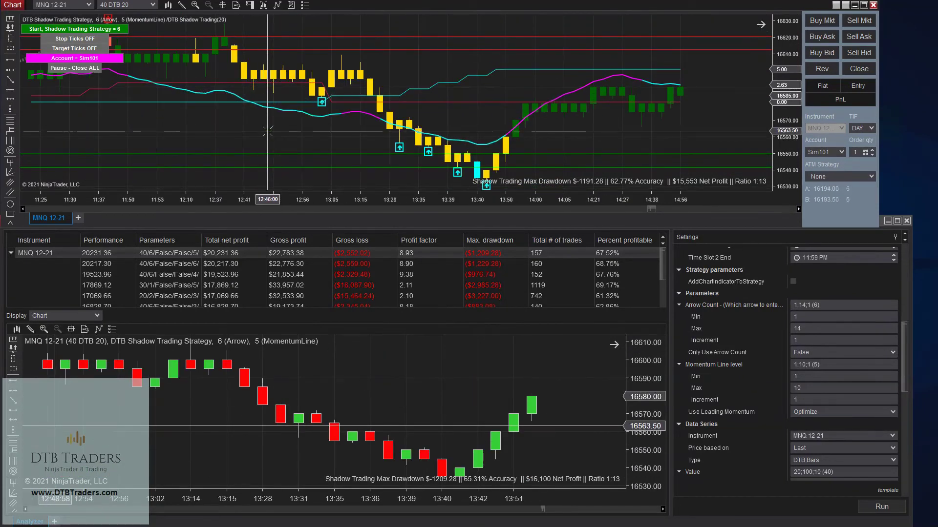
scroll(267, 131, "up", 5)
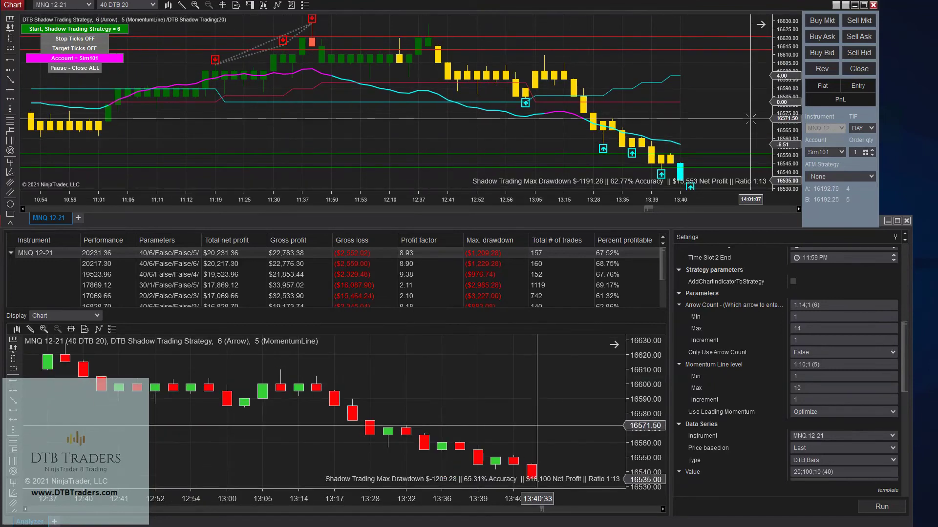
Step: Maximize the live chart, compress its price scale and examine the short entries between about 05:39 and 08:25 on Nov 22
left_click(864, 5)
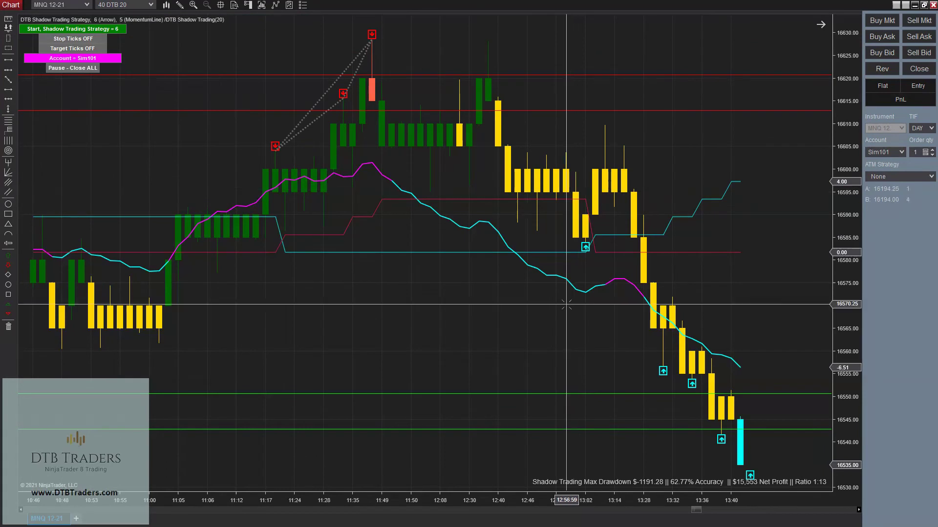
scroll(814, 111, "up", 1)
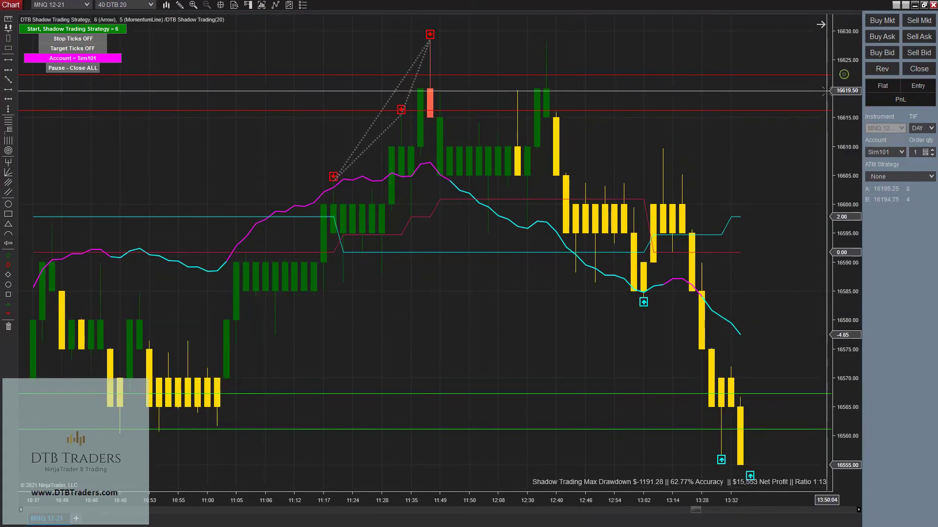
left_click_drag(849, 126, 846, 526)
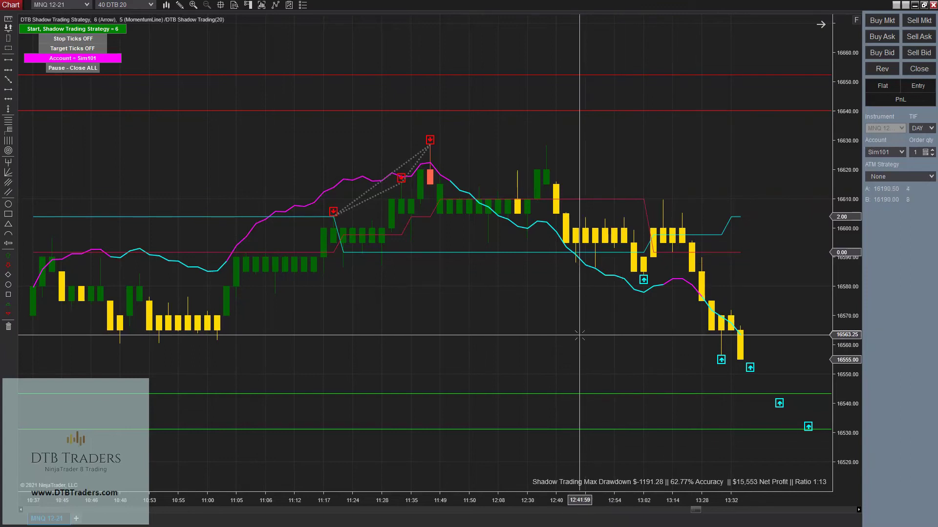
scroll(513, 348, "down", 9)
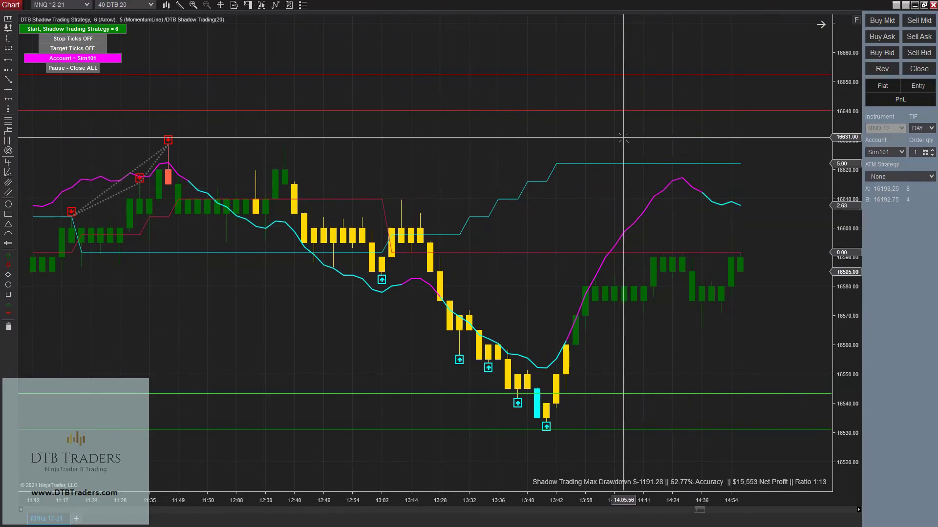
scroll(623, 138, "down", 5)
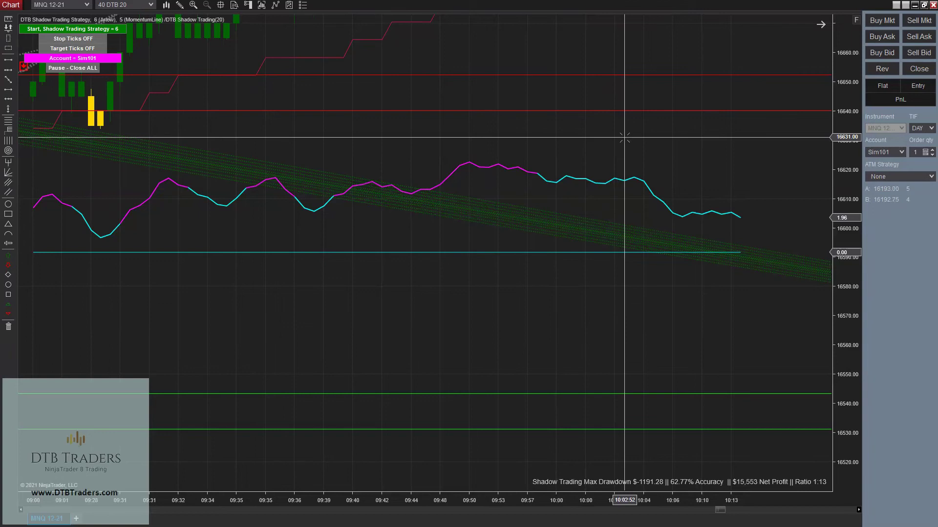
scroll(624, 139, "up", 10)
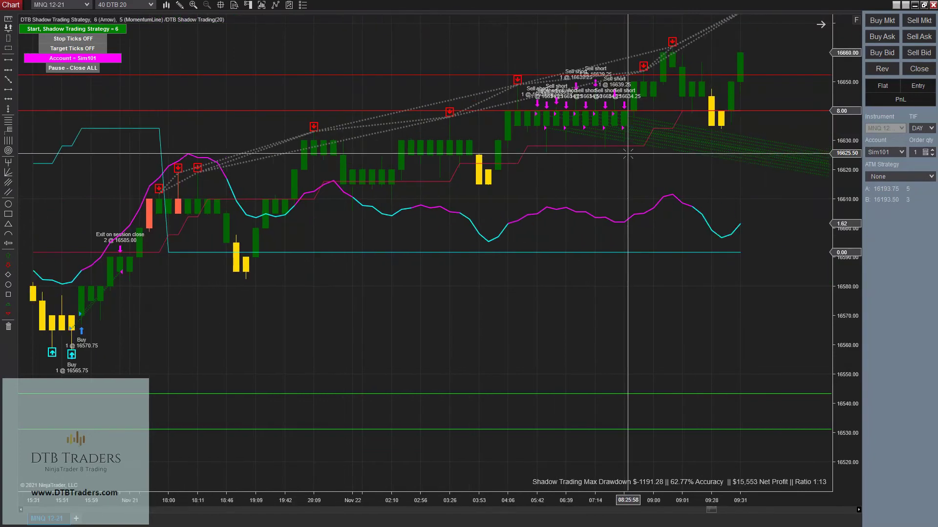
middle_click(580, 127)
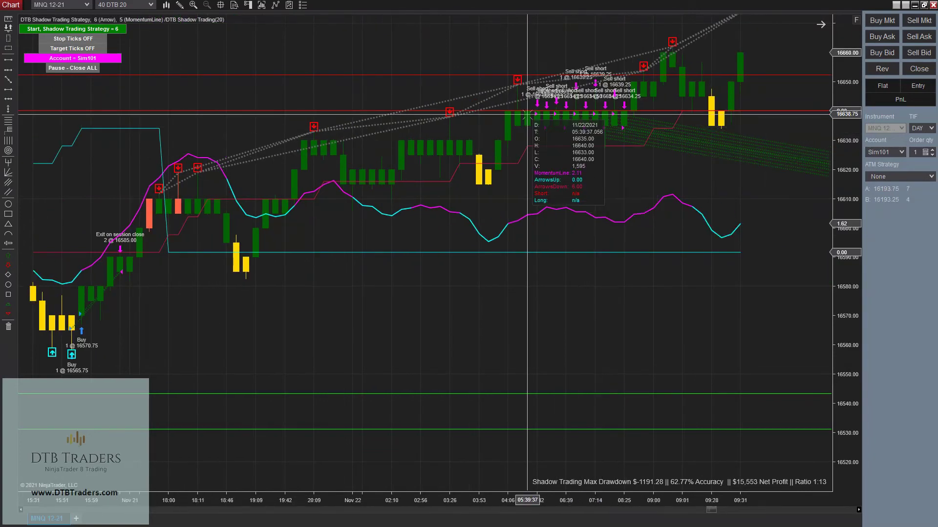
middle_click(504, 59)
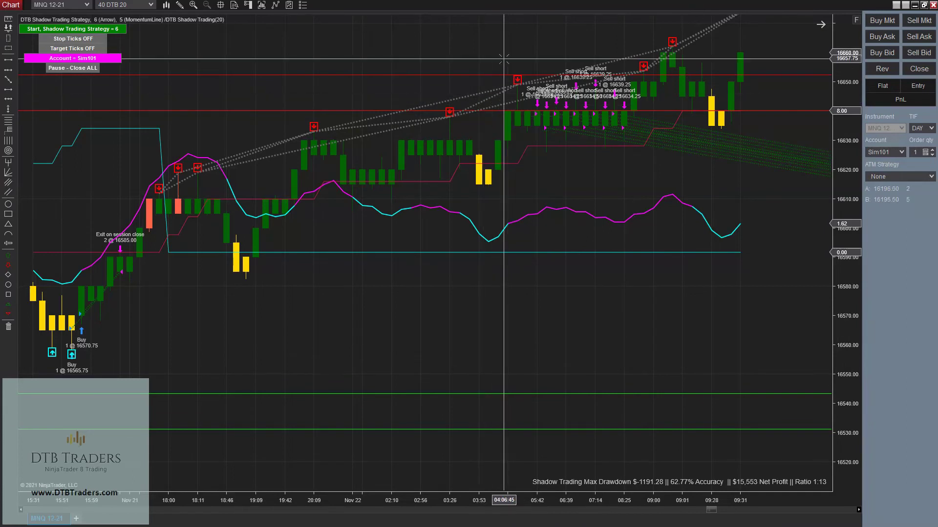
middle_click(505, 57)
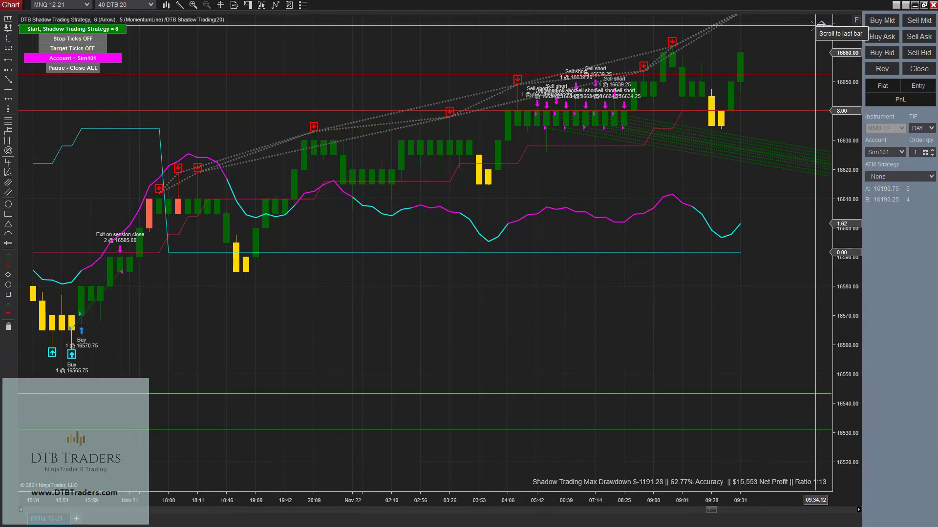
Step: Return the live chart to its last bar, reset automatic price scaling and compress the time axis to reach back to about 10:50
left_click(821, 23)
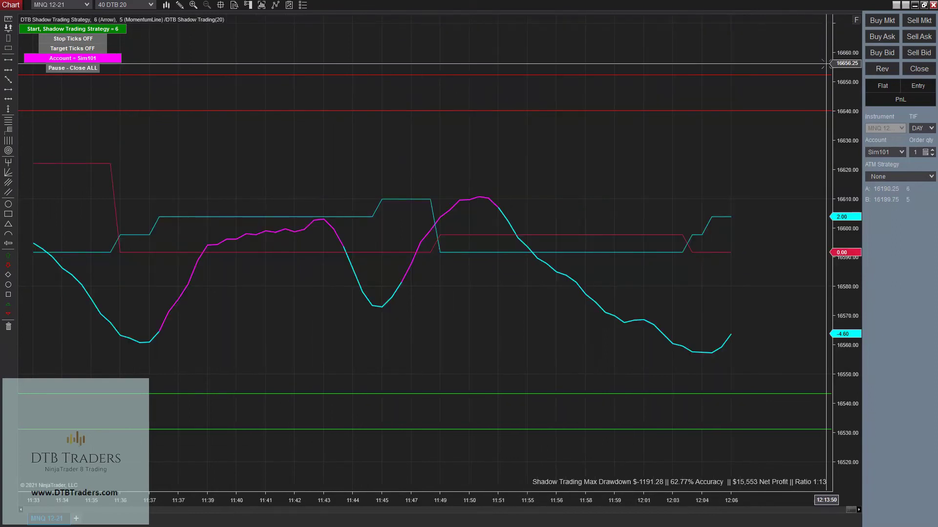
left_click(857, 23)
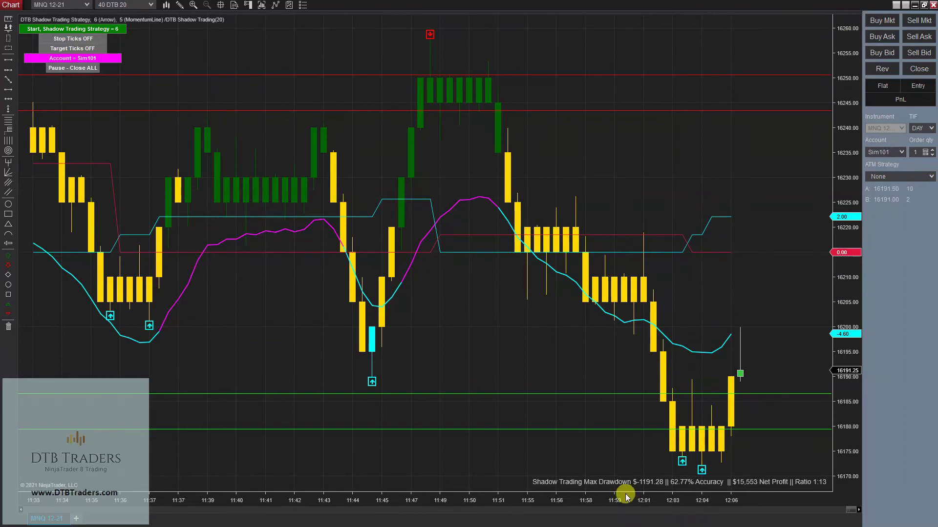
left_click_drag(641, 501, 735, 498)
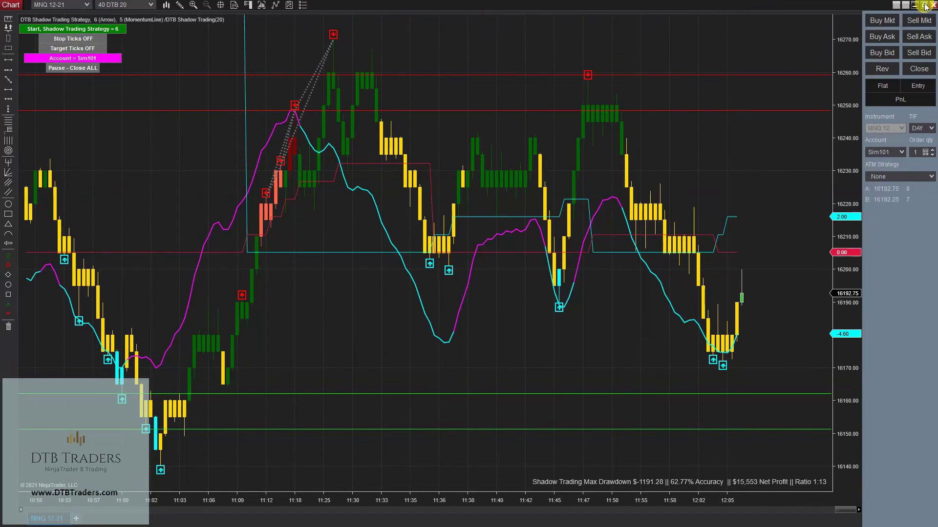
Step: Restore the live chart window from full screen, minimize it and bring it back above the Strategy Analyzer
double_click(505, 7)
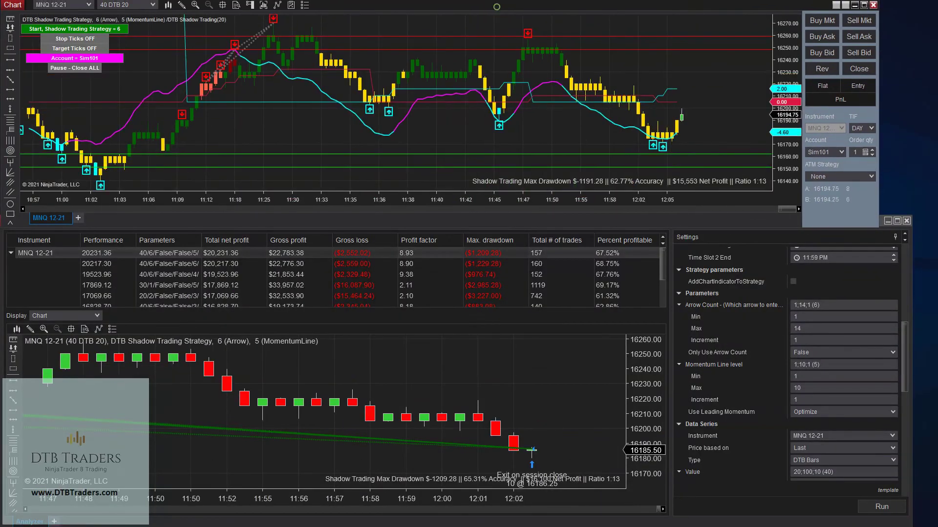
left_click(855, 5)
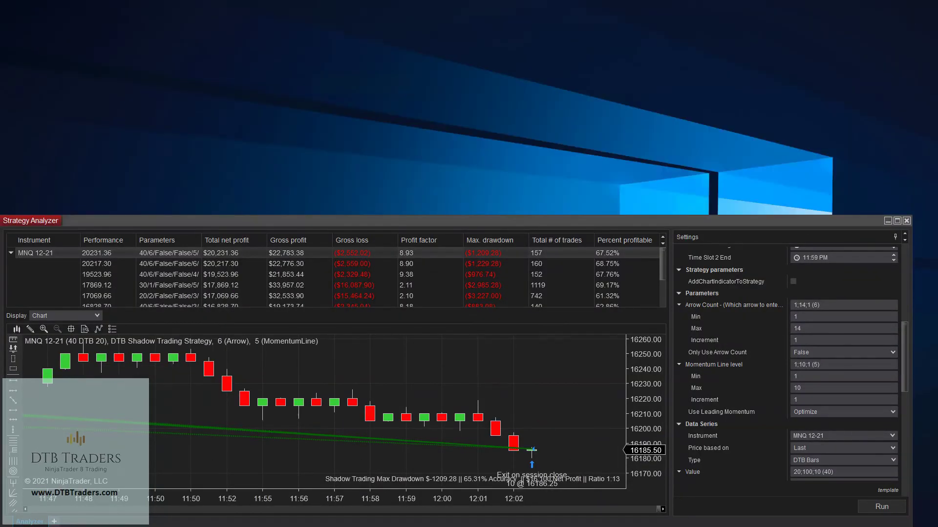
key("alt+Tab")
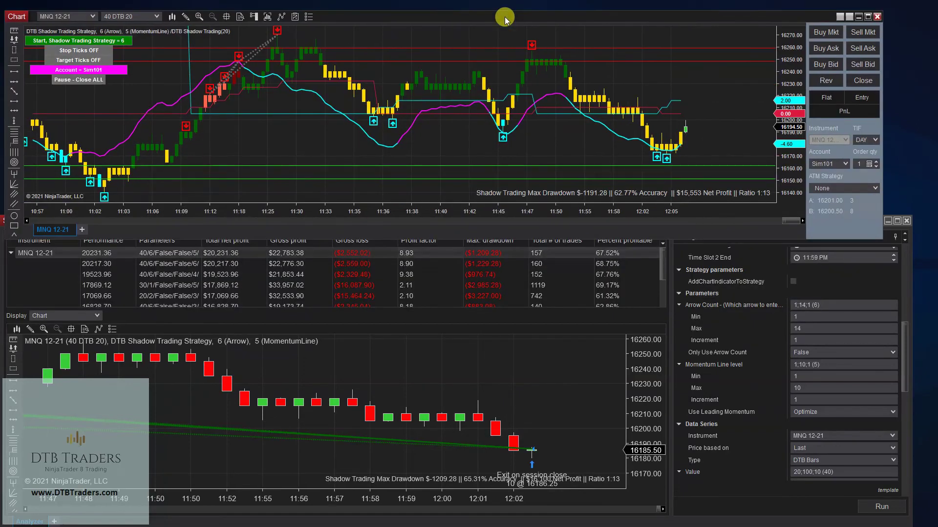
Step: Move the live chart window up clear of the Strategy Analyzer and run the MNQ 12-21 optimization again
left_click_drag(503, 13, 499, 5)
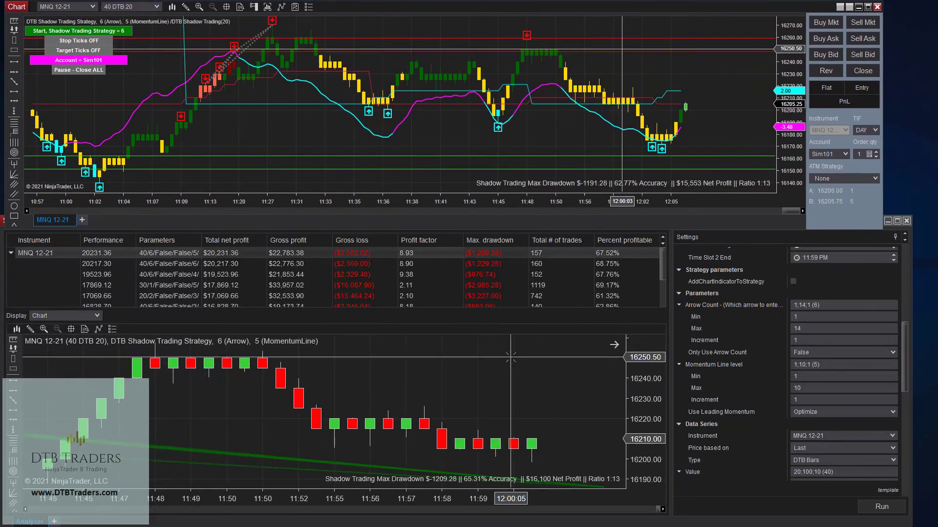
left_click(882, 508)
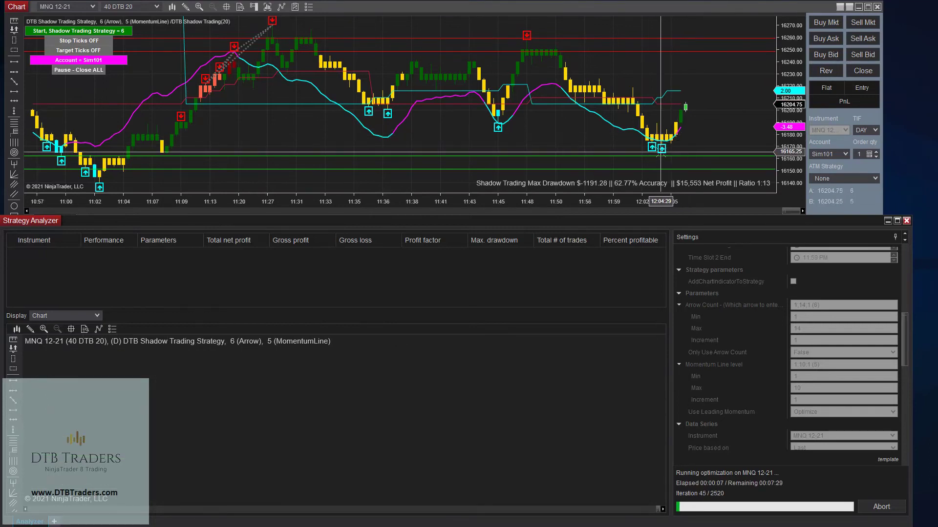
Step: Return the live chart to its last bar and review the analyzer's strategy settings back up to the General section
left_click(676, 86)
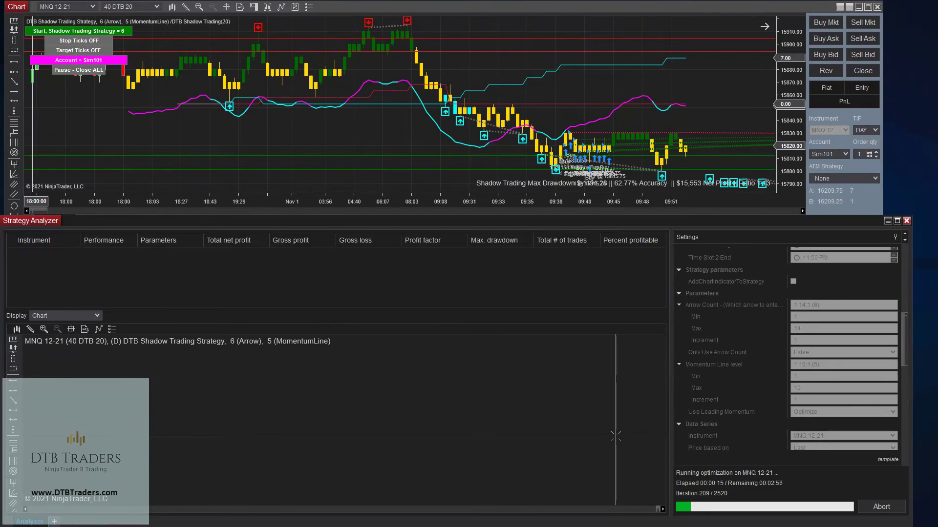
left_click(765, 26)
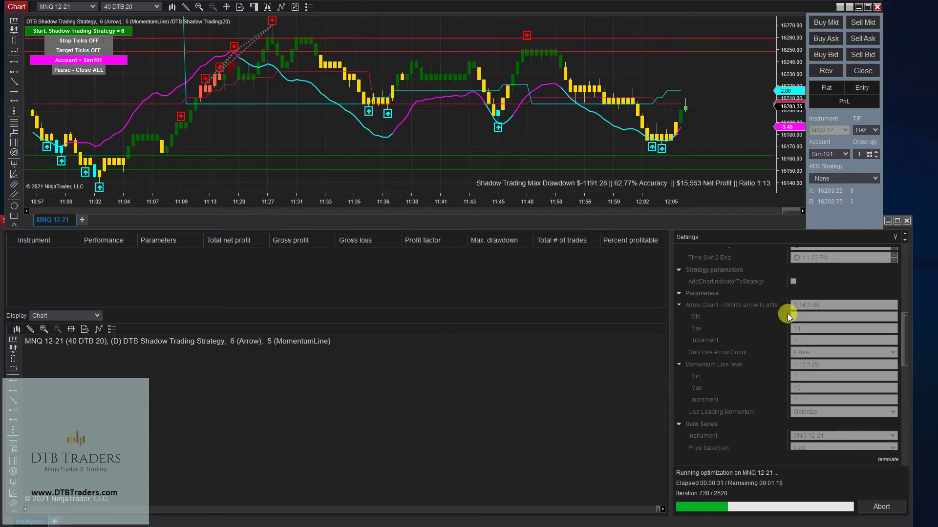
scroll(781, 361, "down", 3)
scroll(822, 376, "up", 5)
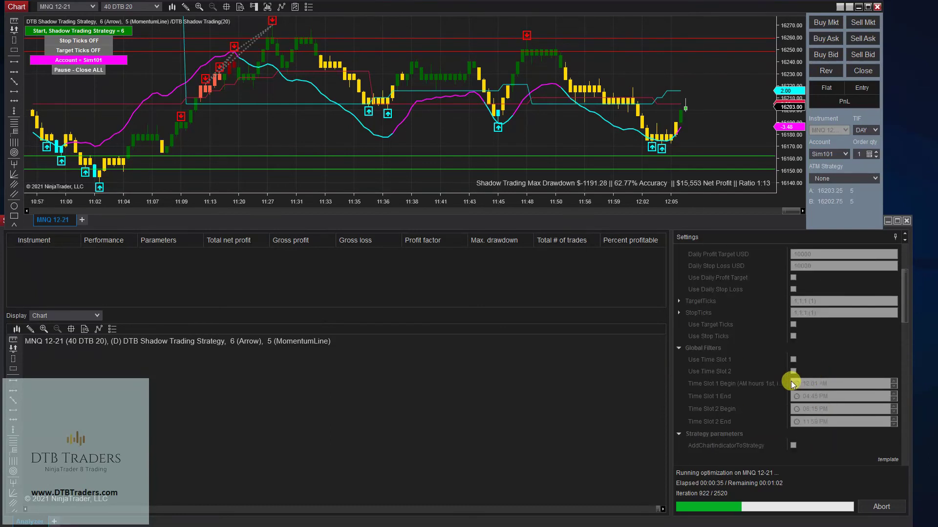
scroll(793, 346, "up", 2)
scroll(792, 347, "up", 2)
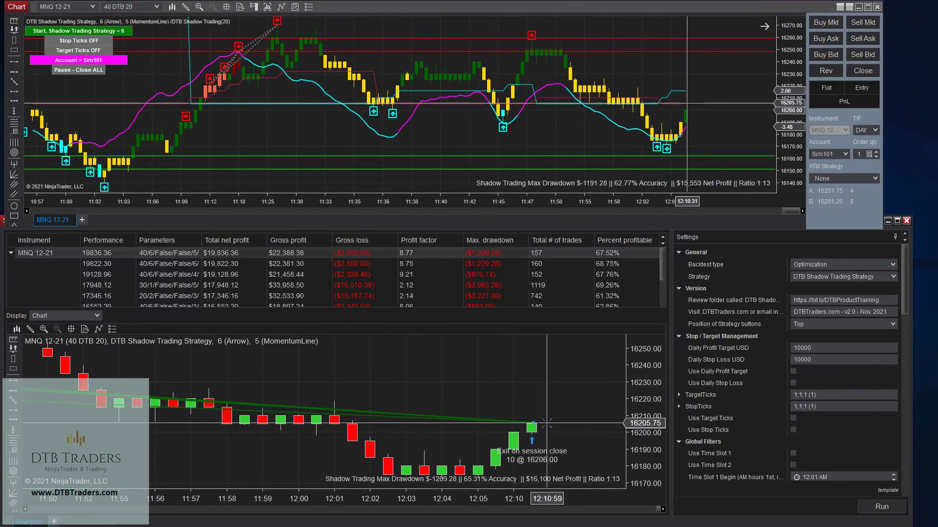
Step: Compress the analyzer chart's time axis to reach back to about 11:00 for comparison with the live chart
left_click_drag(503, 424, 128, 397)
left_click_drag(262, 496, 387, 435)
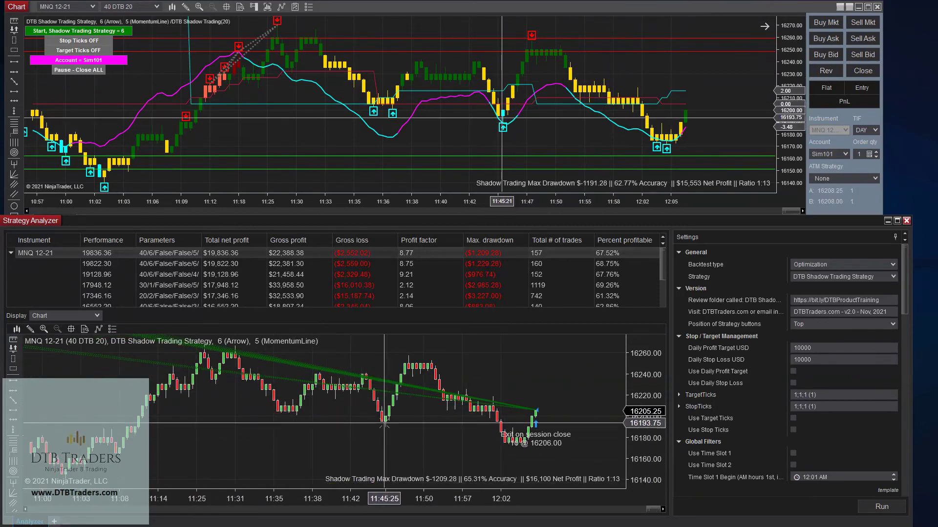
middle_click(300, 390)
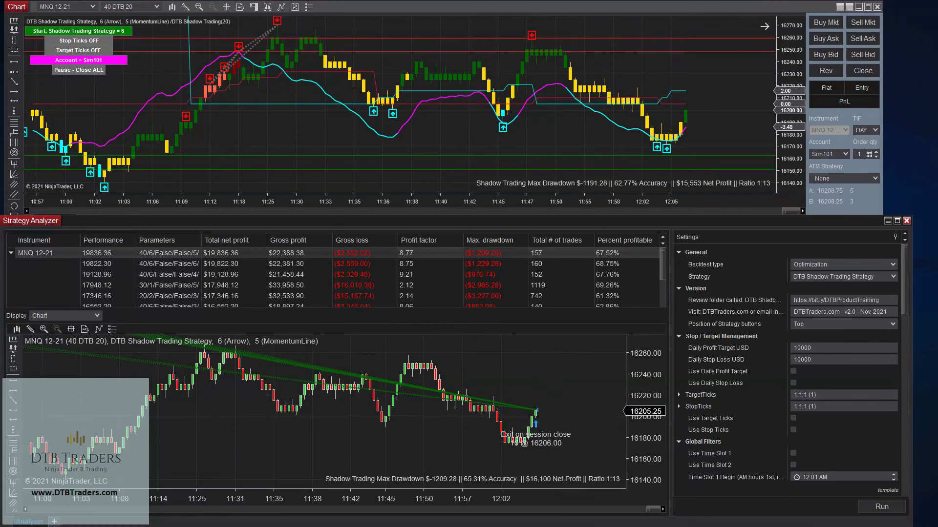
Step: Switch to the DTB Indicator and Strategy Training folder in Google Drive, maximize the browser and close the folder details
key("alt+Tab")
left_click_drag(347, 31, 348, 23)
double_click(532, 16)
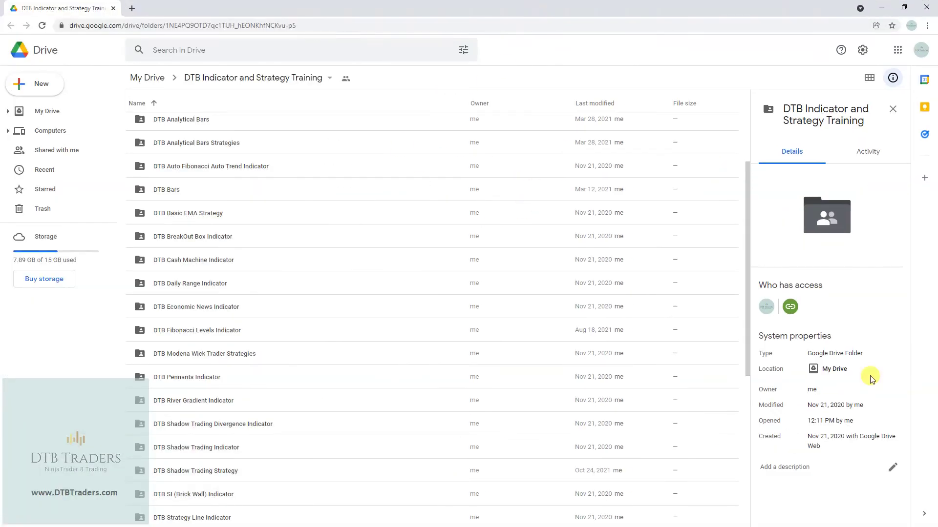
left_click(891, 112)
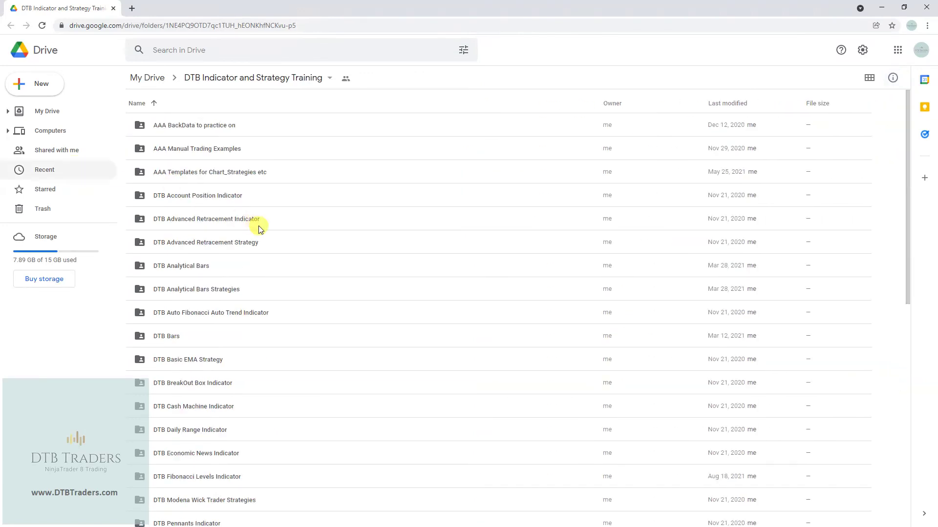
Step: Find the DTB Shadow Trading Strategy folder and open its Optimisation Screenshots subfolder
scroll(272, 305, "down", 5)
scroll(315, 322, "up", 5)
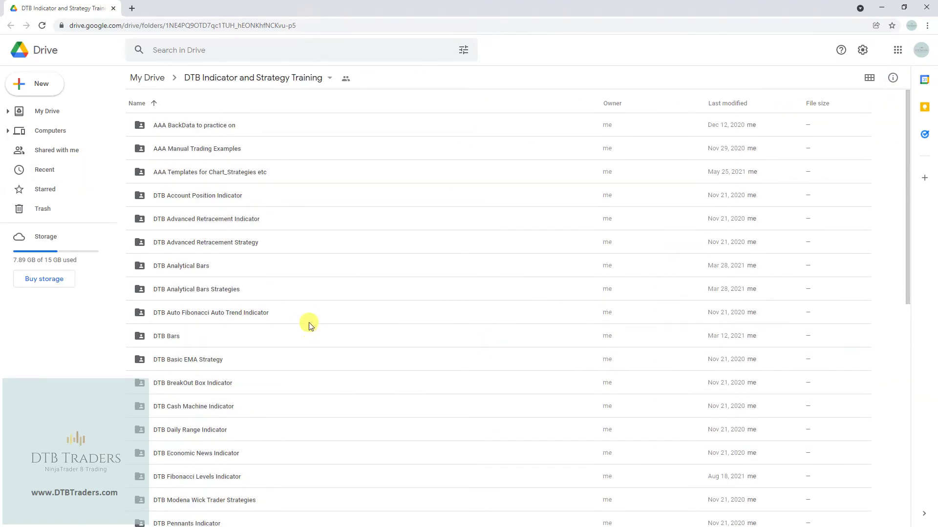
scroll(275, 335, "down", 4)
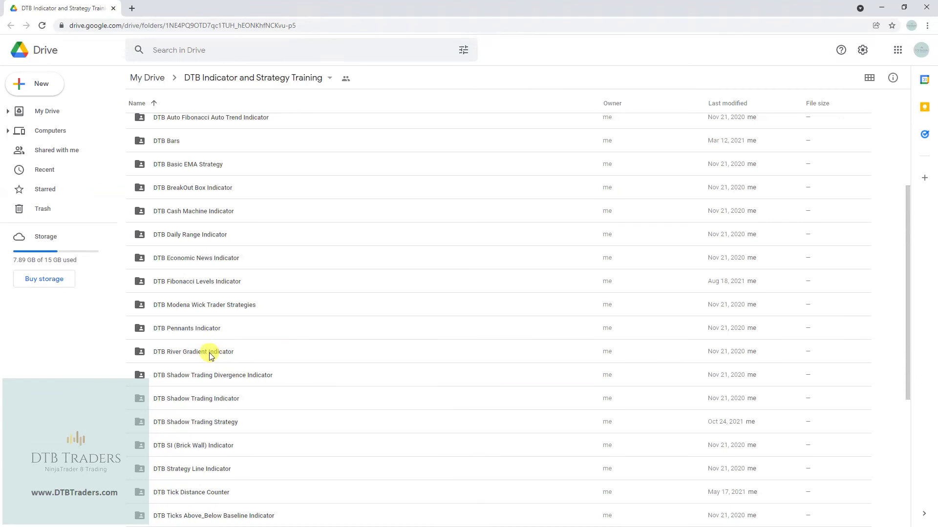
scroll(191, 373, "down", 2)
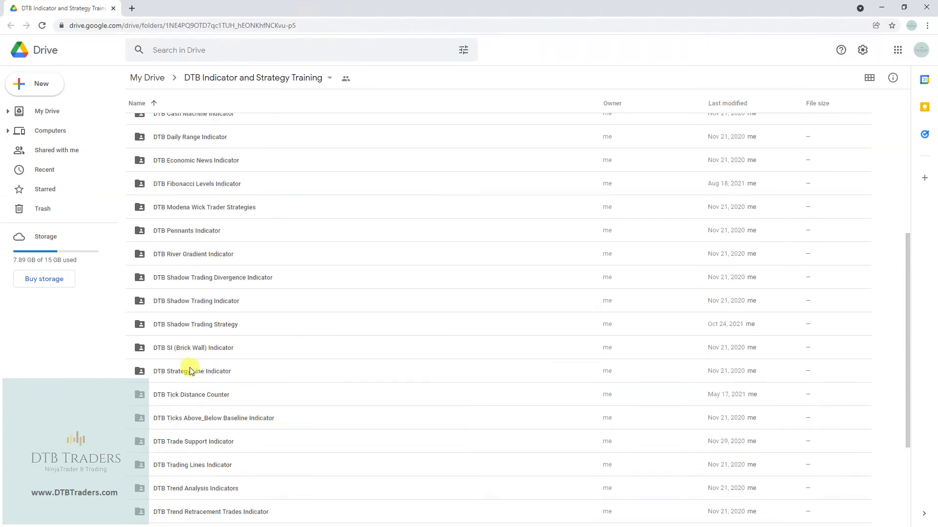
left_click(169, 328)
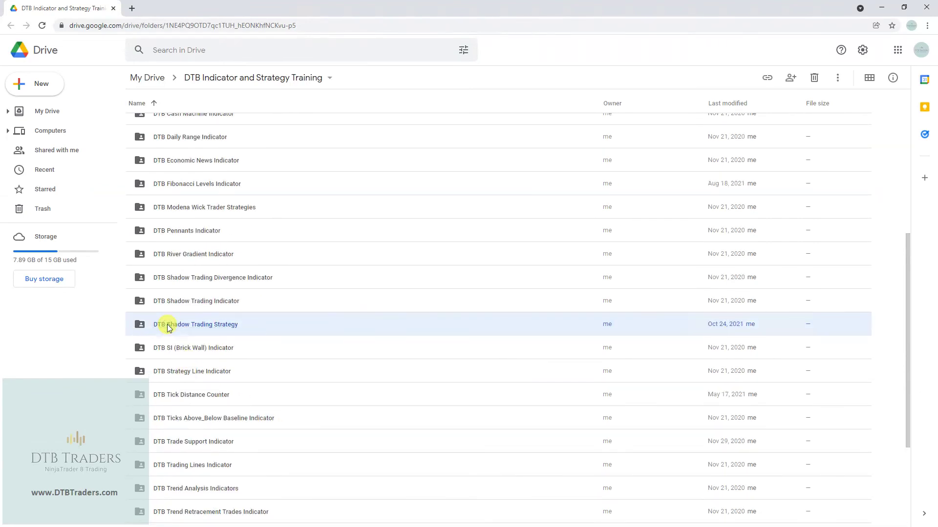
double_click(210, 326)
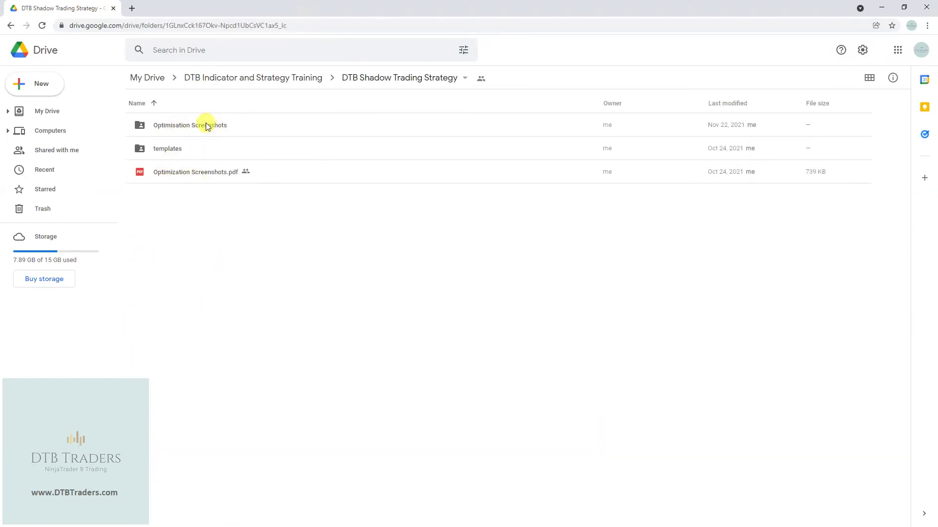
double_click(172, 126)
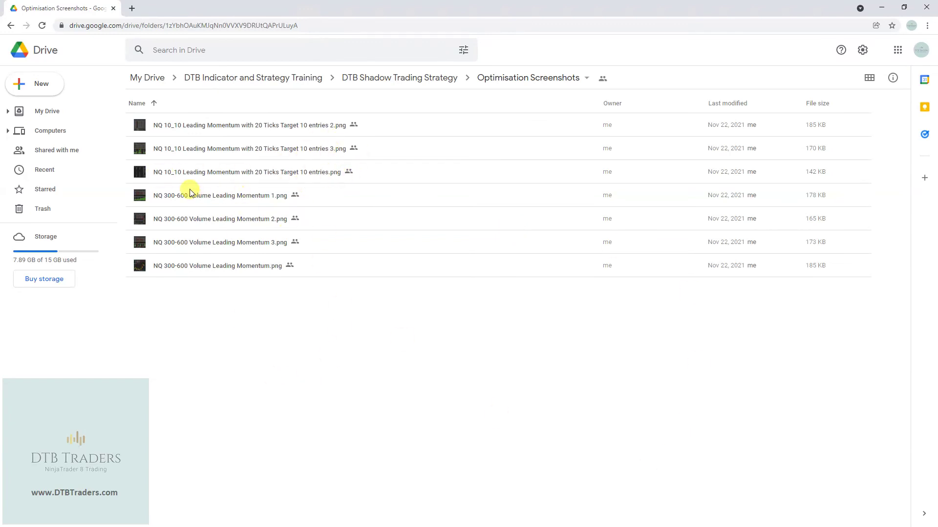
Step: Open the NQ 10_10 Leading Momentum with 20 Ticks Target 10 entries screenshot and examine its settings, daily results and half-hourly results
double_click(184, 176)
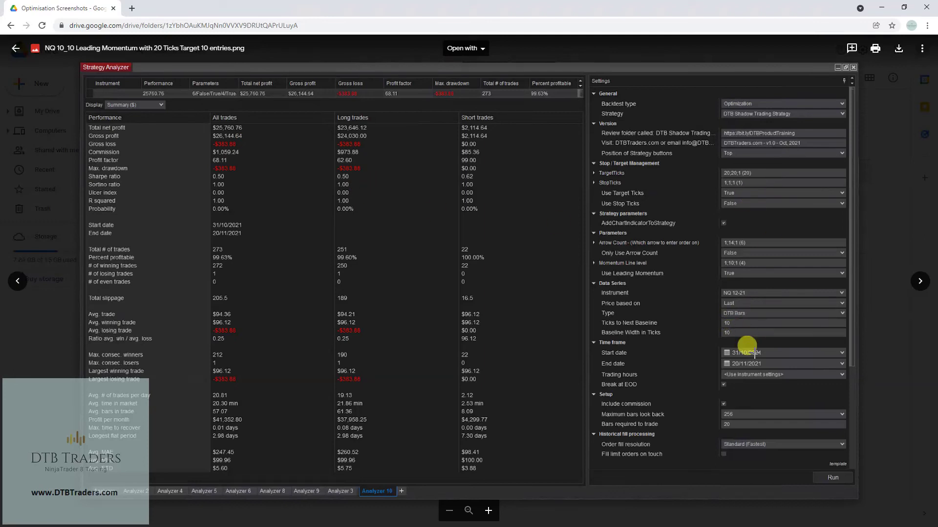
key("Right")
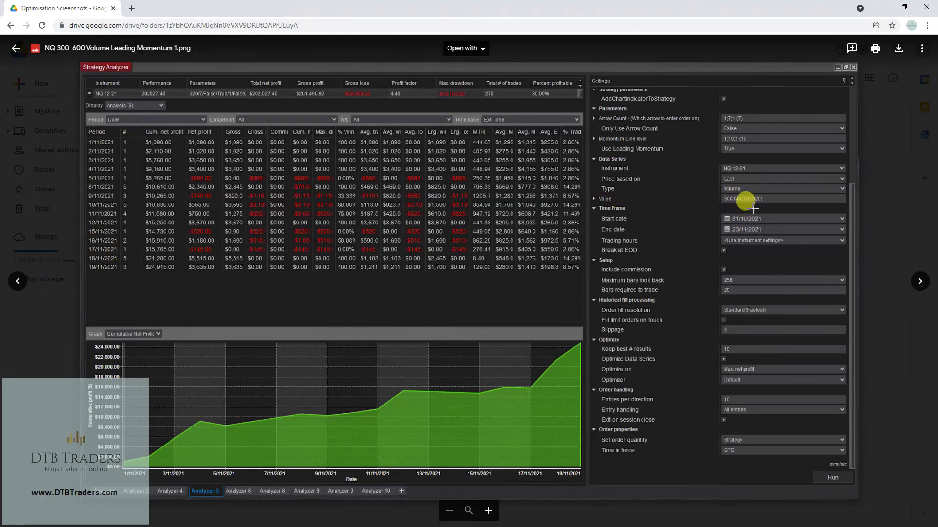
key("Right")
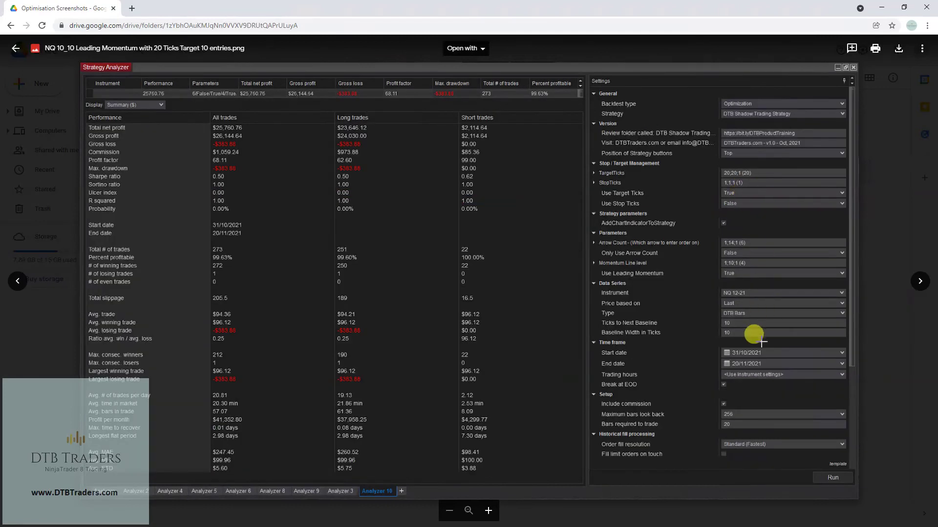
key("Left")
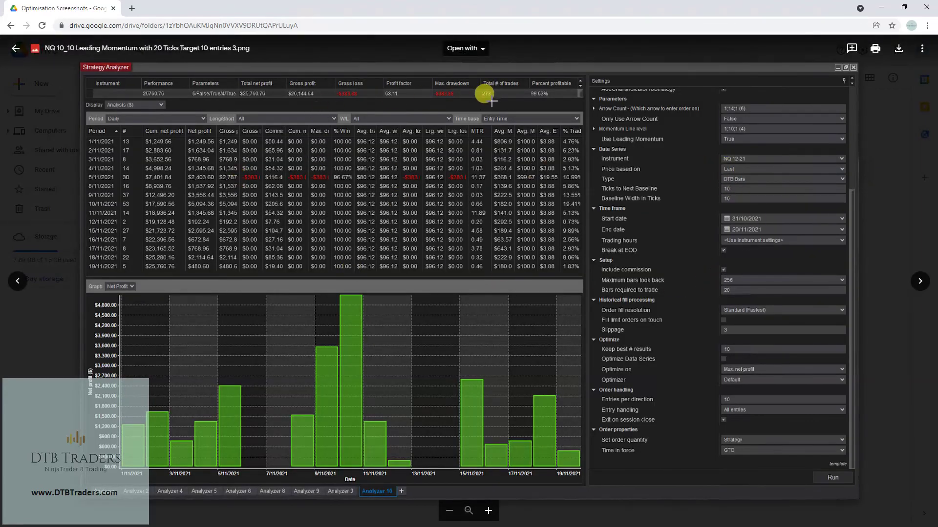
key("Left")
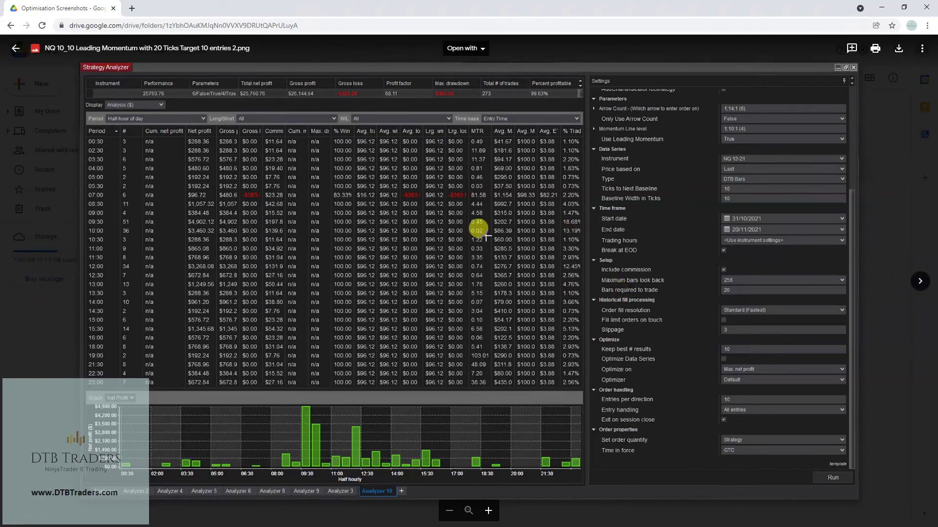
Step: Compare the NQ 10_10 daily and half-hourly screenshots, and advance through the set to NQ 300-600 Volume Leading Momentum 2.png
left_click(920, 282)
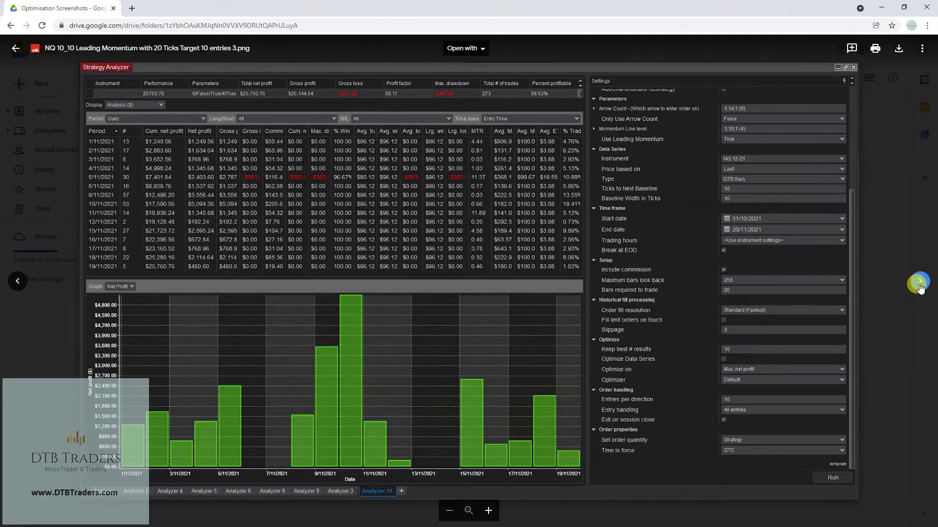
left_click(16, 285)
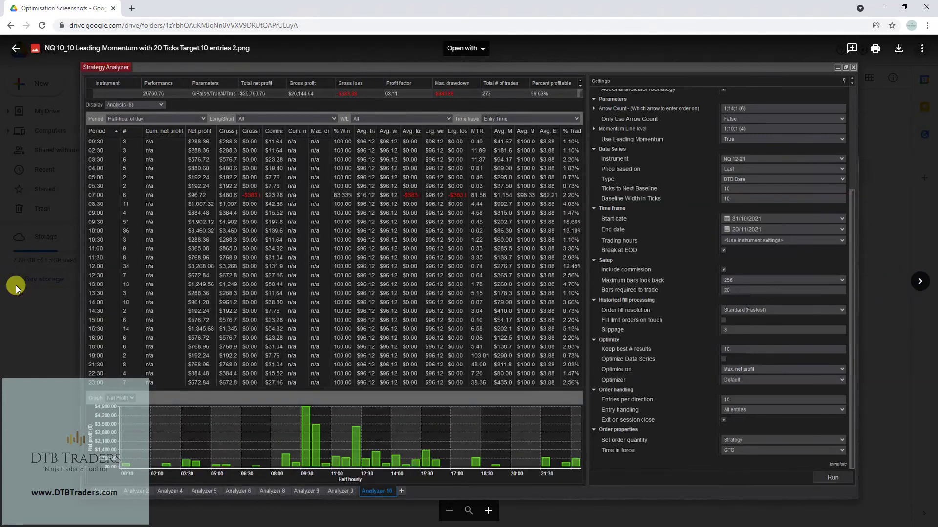
left_click(919, 282)
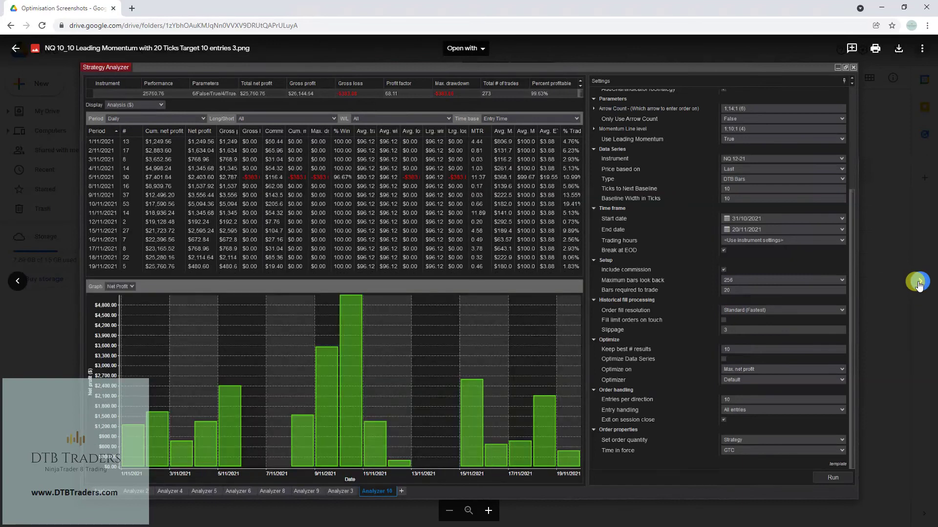
left_click(919, 283)
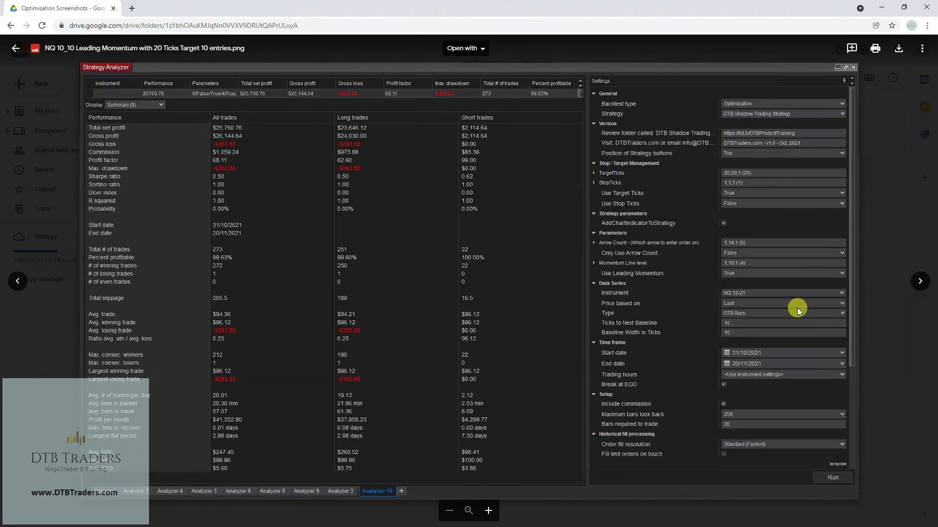
left_click(925, 283)
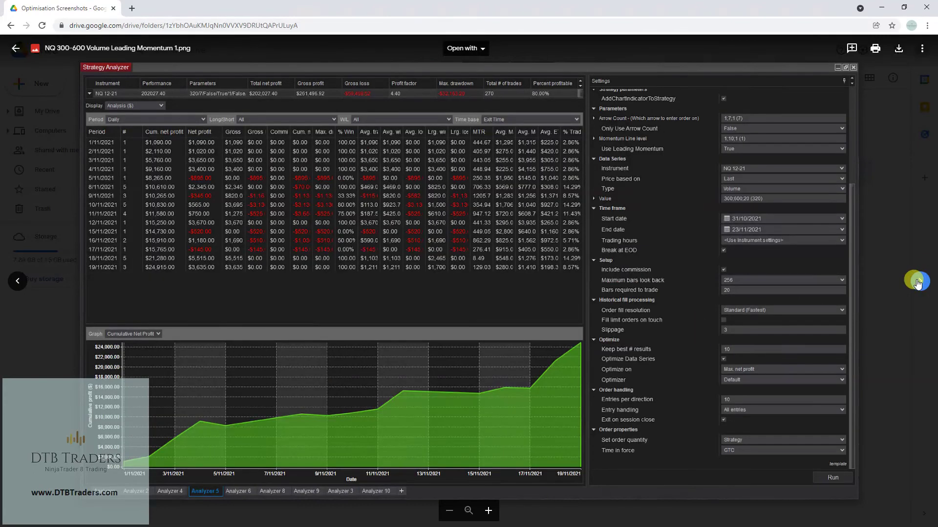
left_click(917, 282)
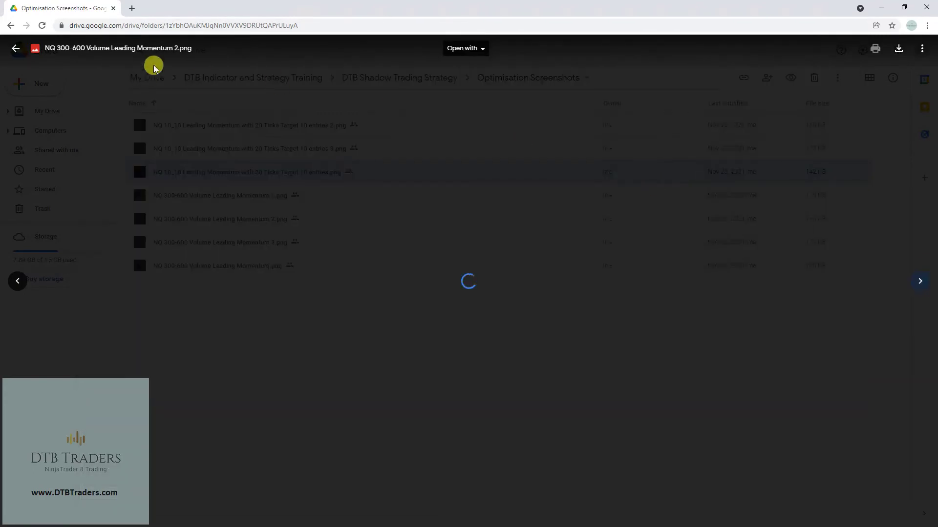
Step: Minimize the browser and switch back to the NinjaTrader live chart and Strategy Analyzer
left_click(638, 10)
left_click_drag(641, 11, 587, 8)
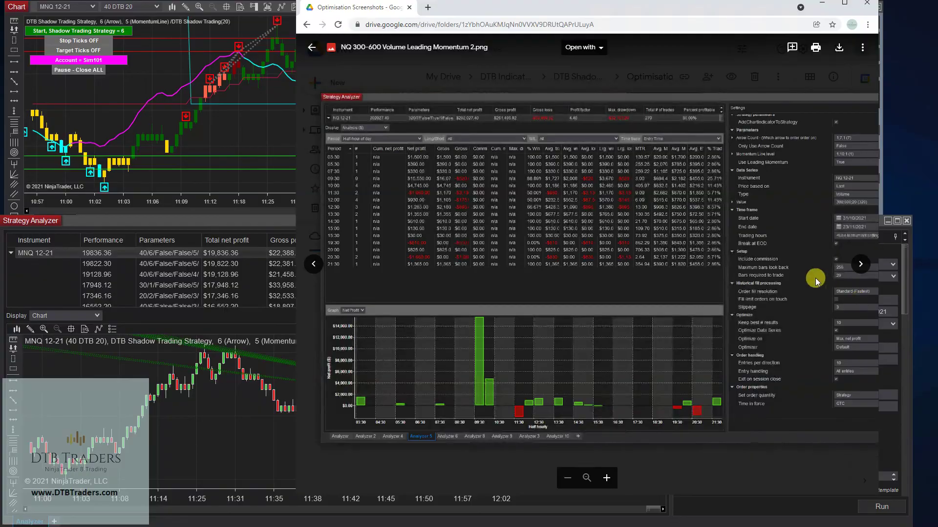
key("super+Up")
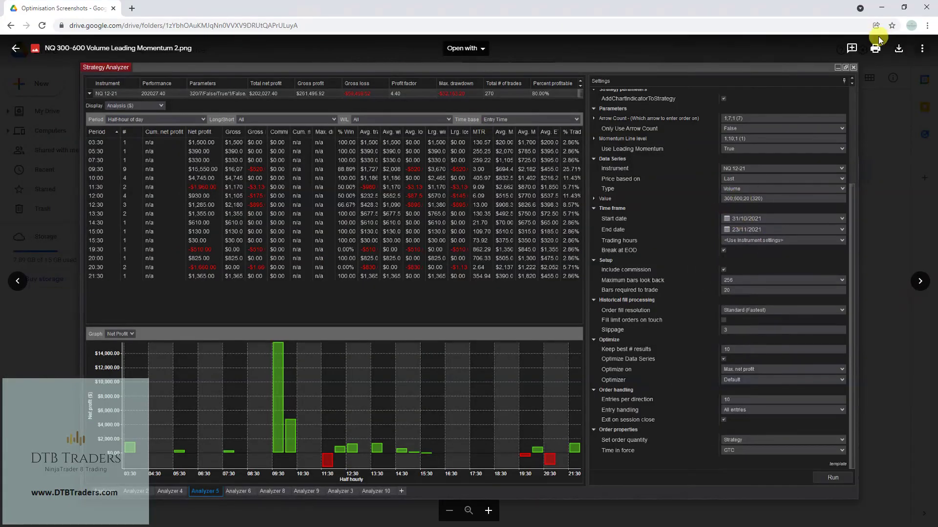
left_click(881, 7)
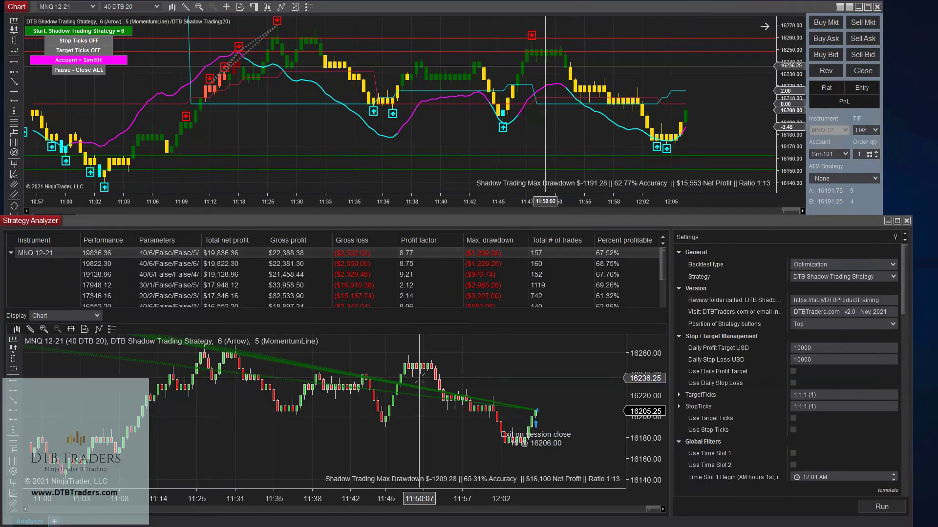
Step: Set the optimization's data series type to Volume
left_click_drag(907, 280, 906, 366)
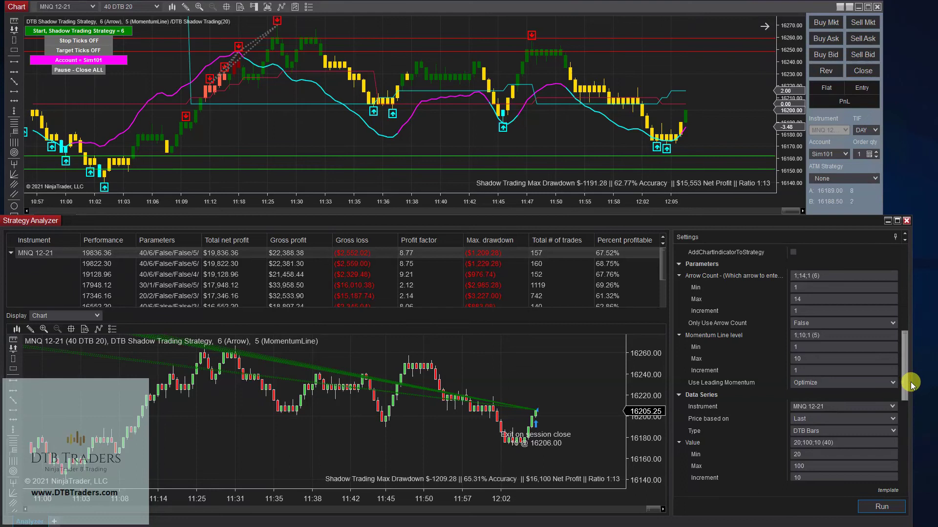
scroll(910, 382, "down", 3)
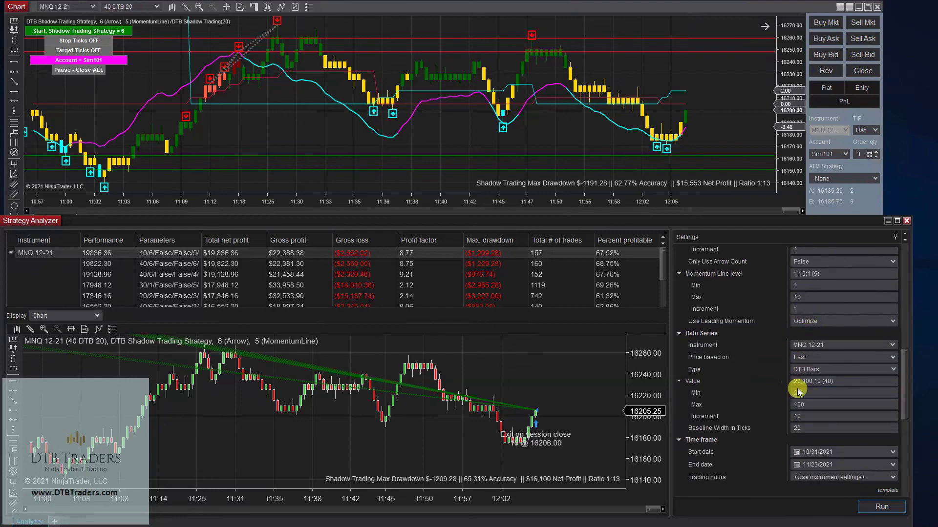
left_click(892, 369)
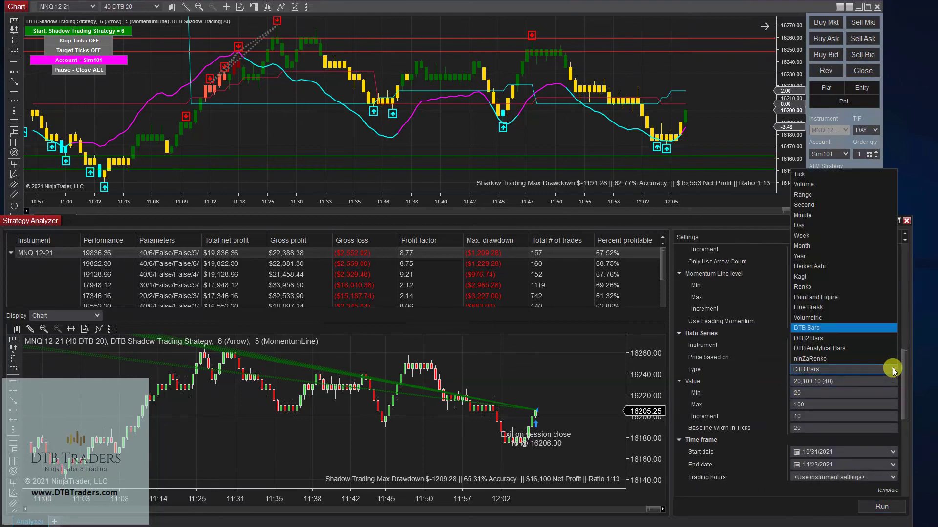
left_click(804, 184)
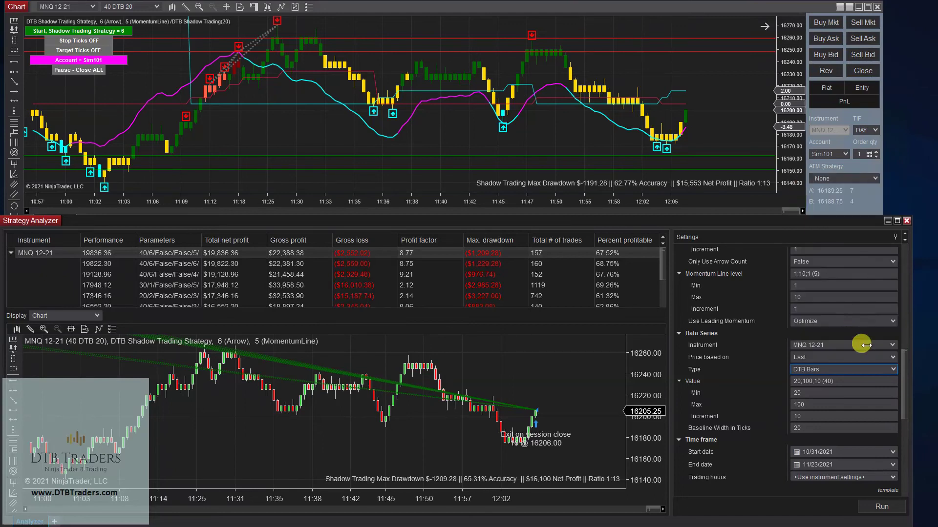
Step: Set the Volume value range to minimum 300, maximum 500 and increment 20, and run the optimization in the maximized Strategy Analyzer
double_click(831, 394)
type("300")
key("Tab")
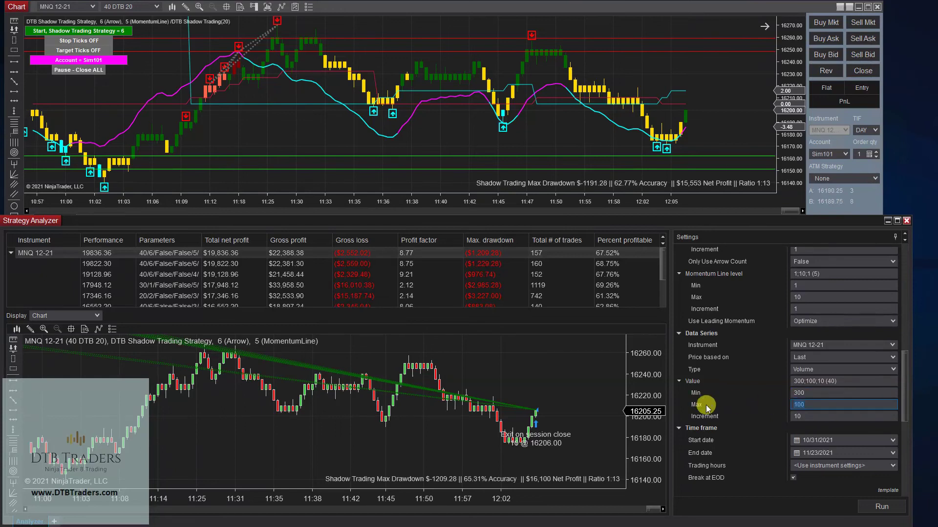
type("500")
key("Tab")
type("20")
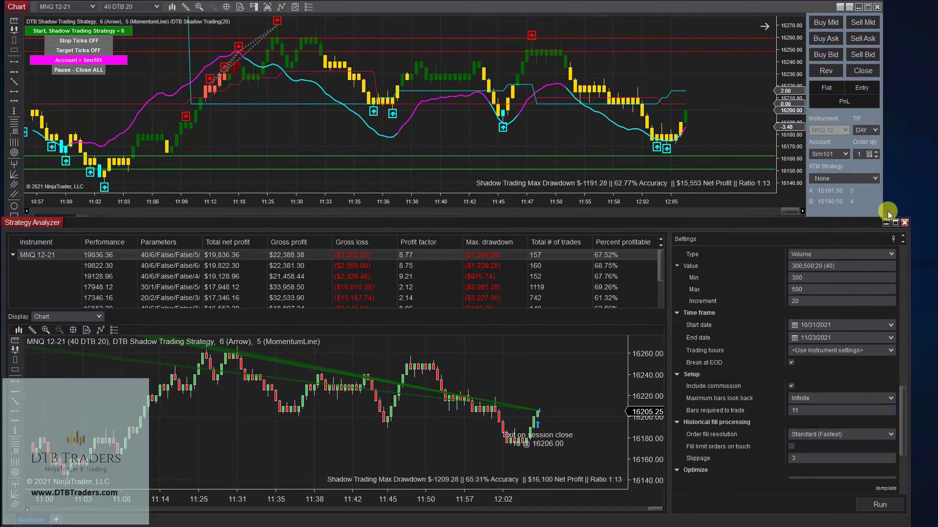
left_click(897, 221)
left_click(914, 503)
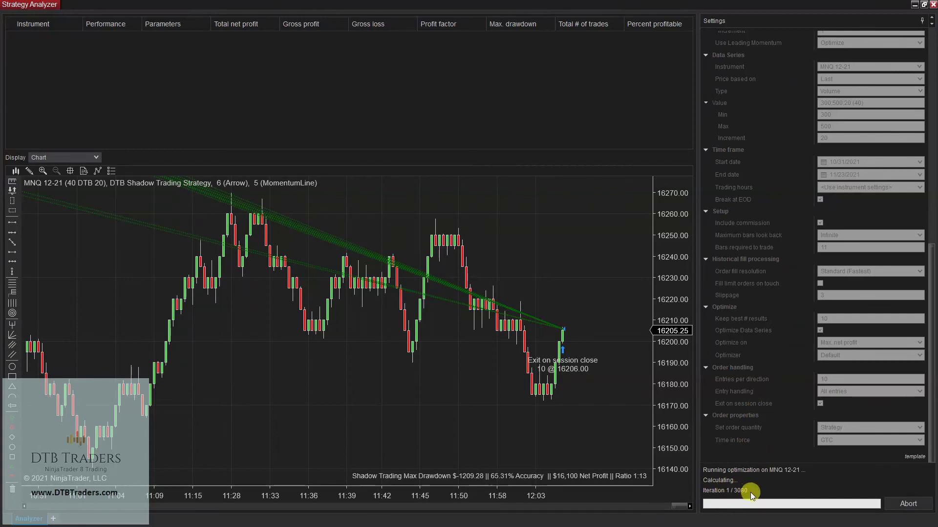
scroll(795, 400, "up", 6)
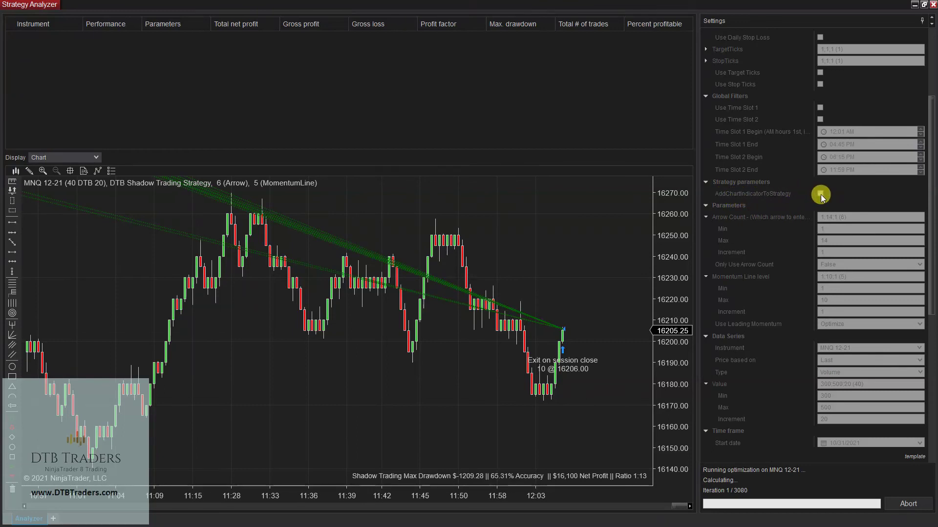
middle_click(306, 432)
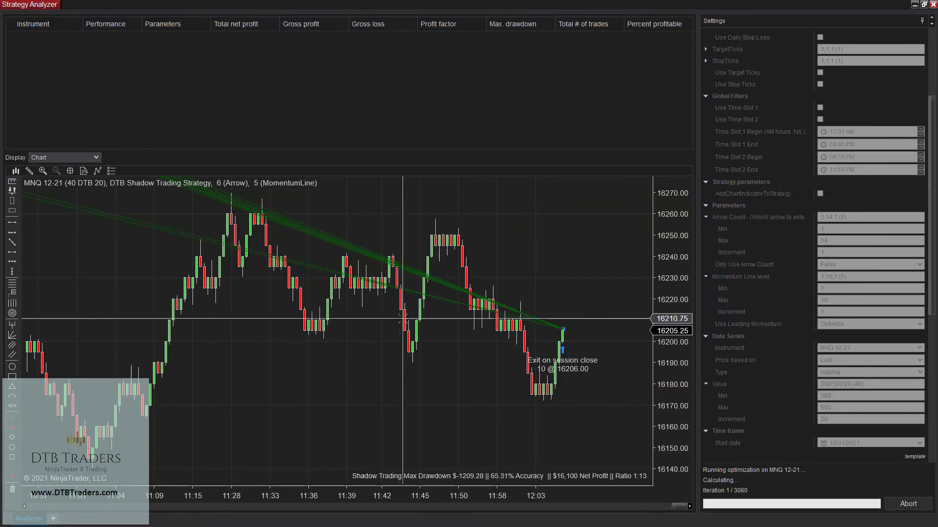
left_click(479, 189)
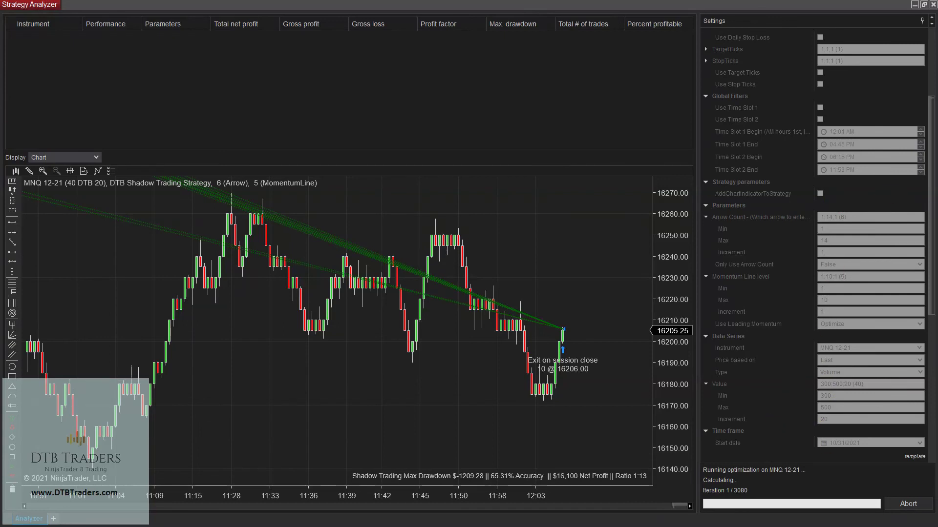
left_click_drag(929, 230, 923, 78)
scroll(896, 414, "down", 10)
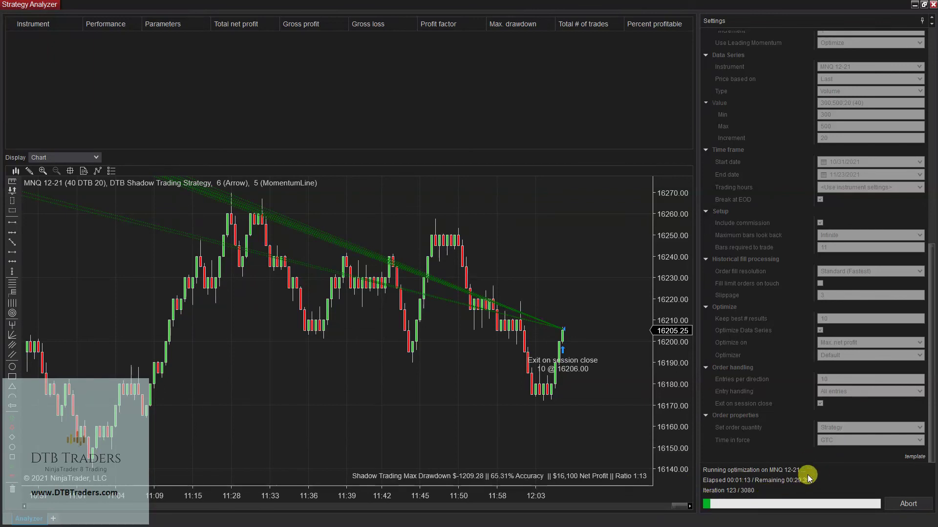
left_click(908, 504)
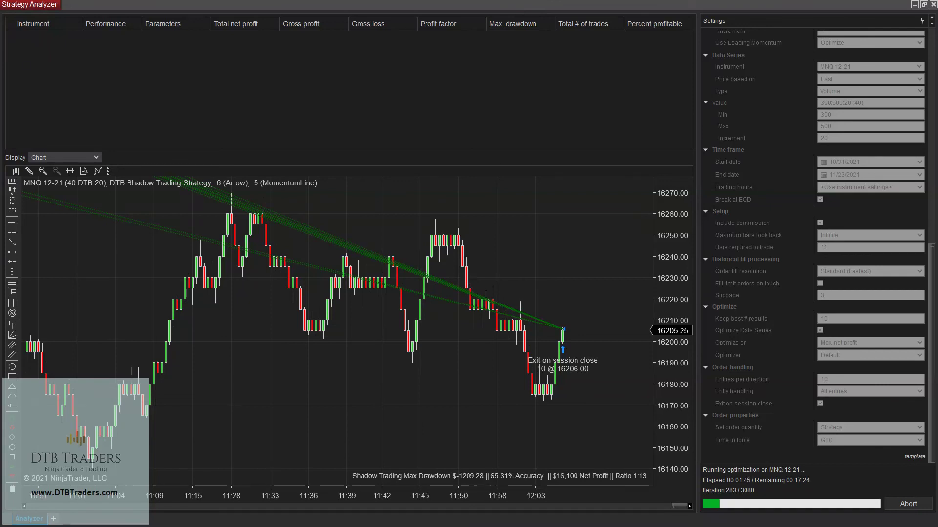
left_click_drag(276, 151, 484, 28)
Step: Switch to the Google Drive templates folder and download 300-600 Volume Leading Momentum.xml
key("alt+Tab")
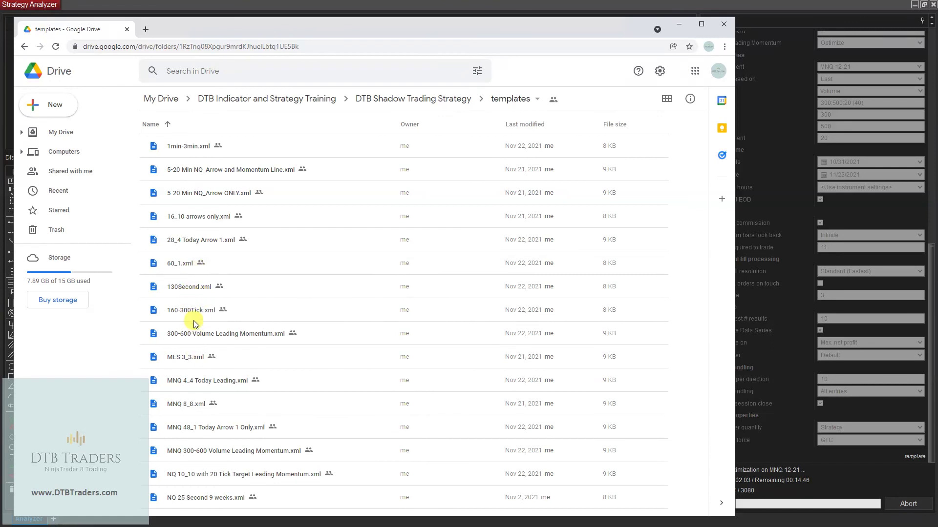
left_click(235, 336)
right_click(238, 337)
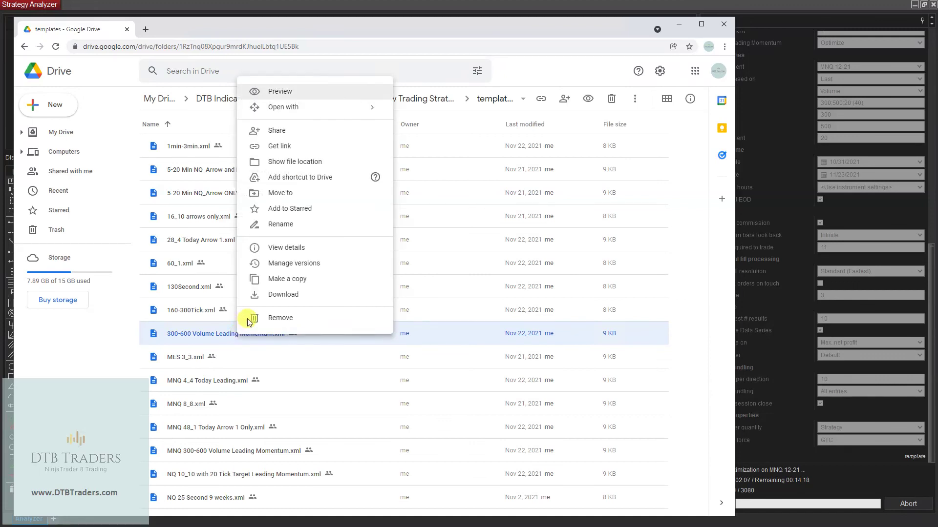
left_click(283, 296)
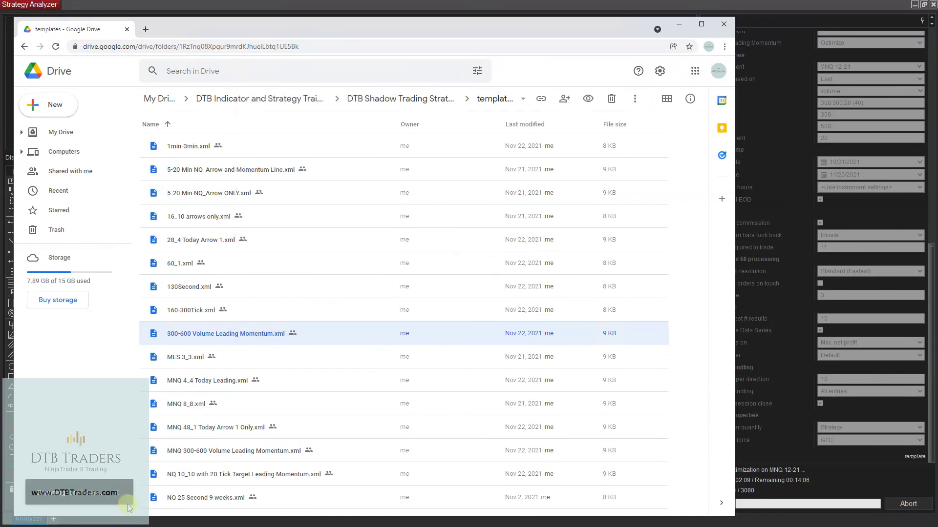
left_click(456, 311)
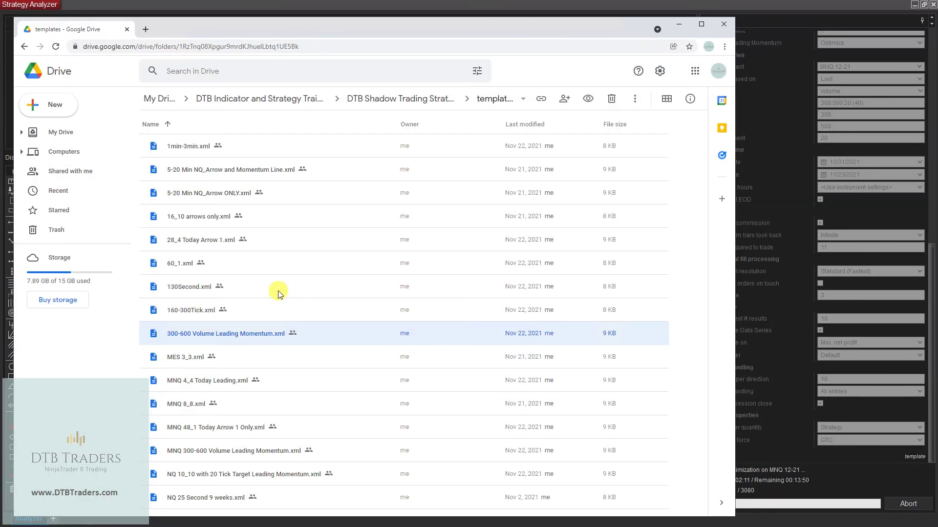
Step: Copy the downloaded template into Documents\NinjaTrader 8\templates\Strategy\DTBShadowTradingStrategy and minimize File Explorer
right_click(72, 508)
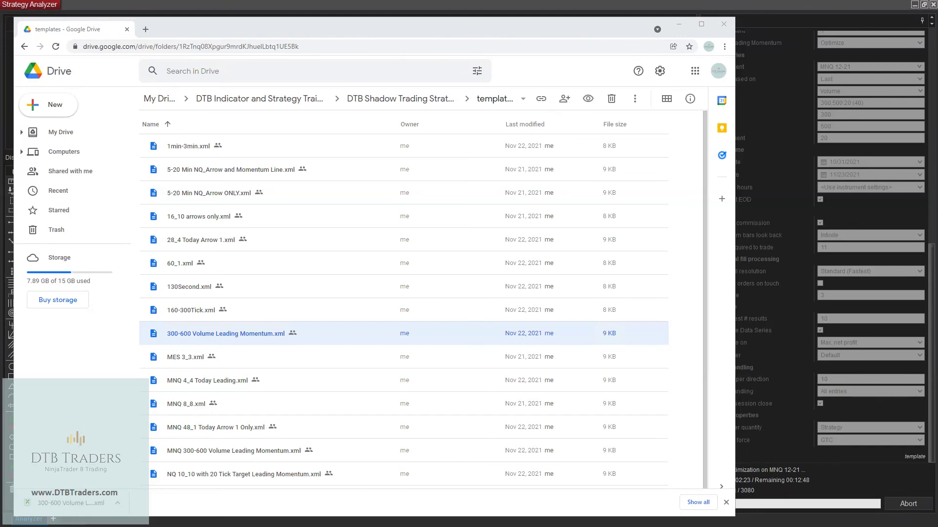
key("alt+Tab")
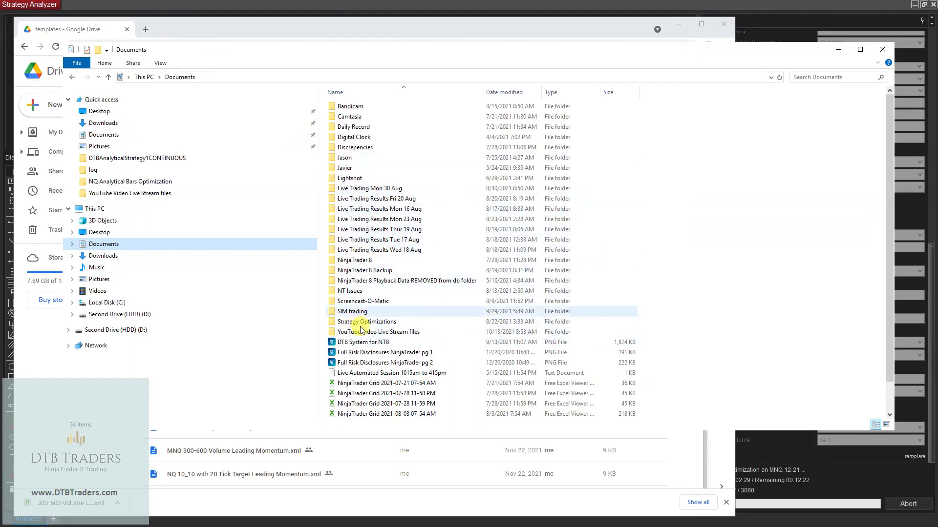
double_click(354, 262)
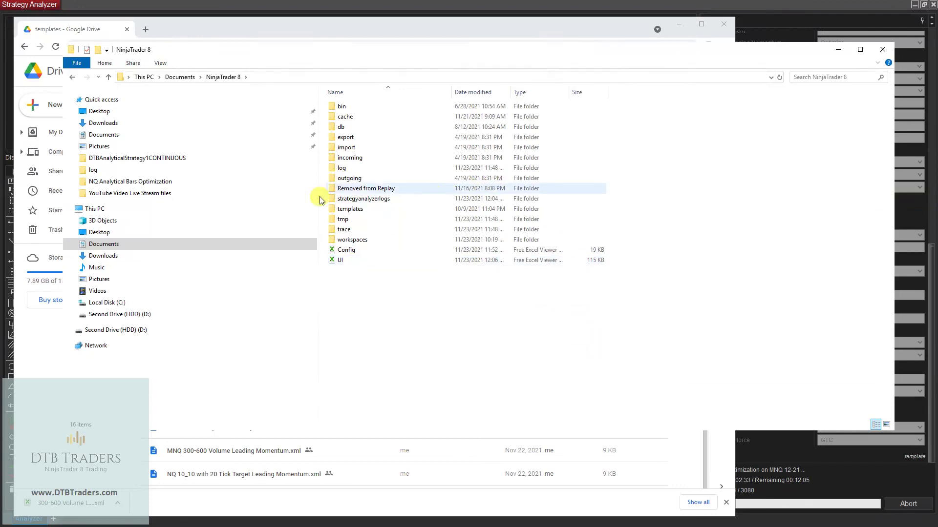
double_click(338, 210)
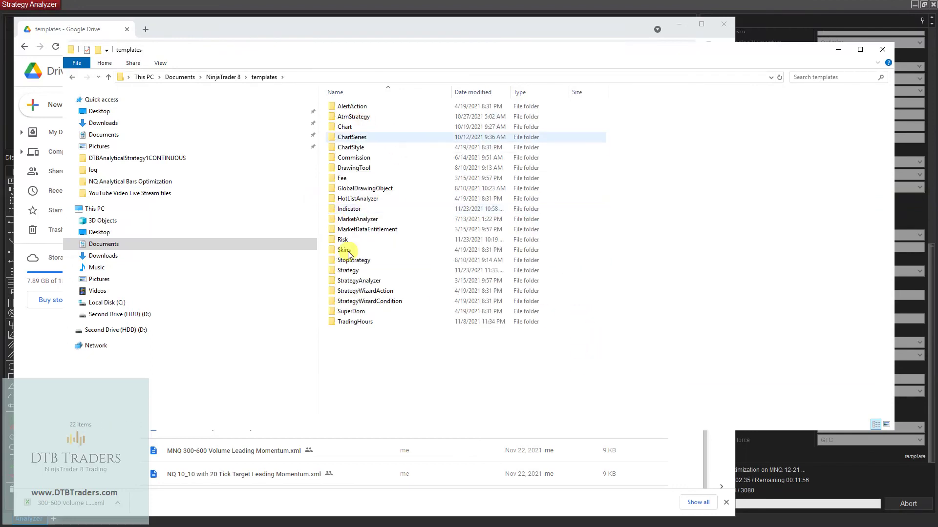
left_click(344, 270)
double_click(344, 270)
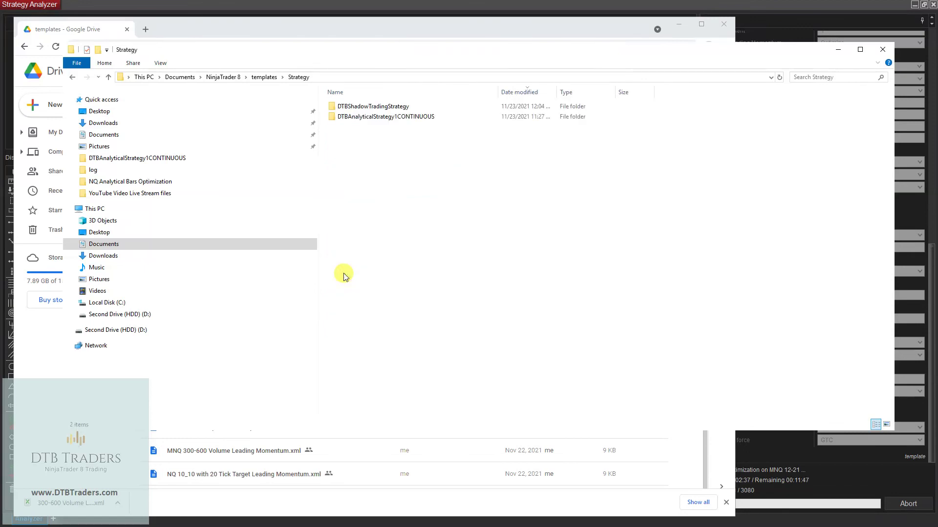
double_click(374, 110)
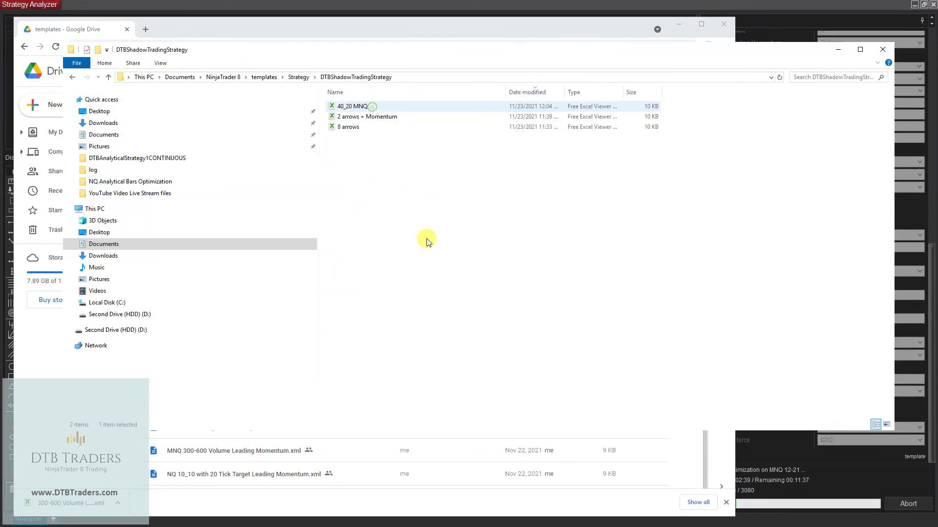
right_click(382, 253)
left_click(406, 321)
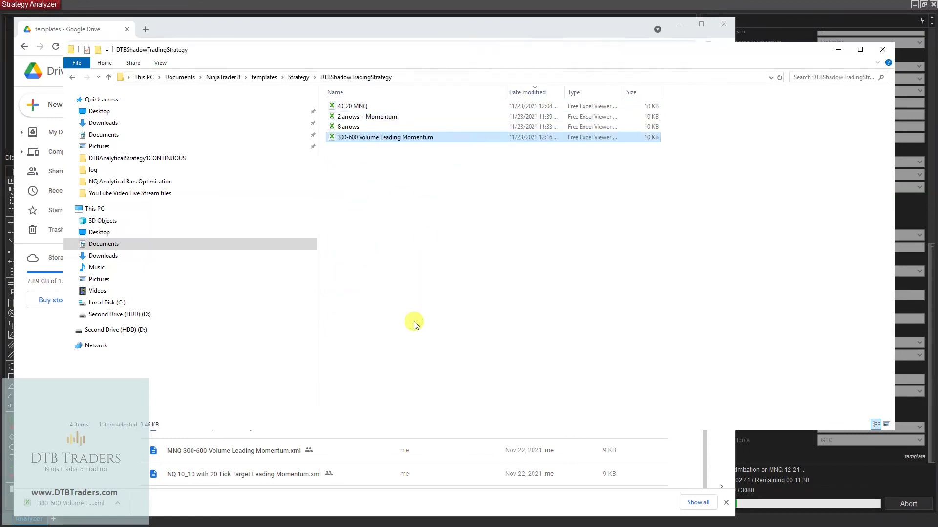
left_click(838, 49)
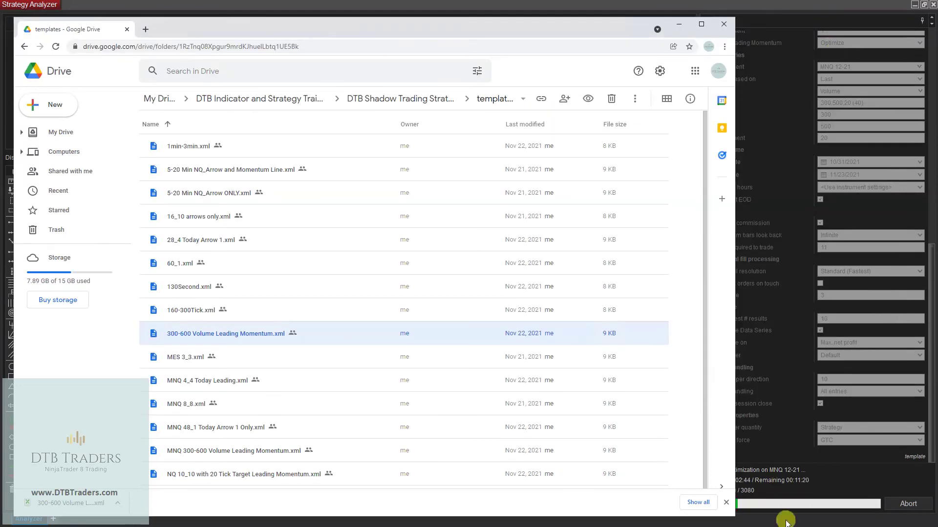
Step: Return to the Strategy Analyzer and load the 300-600 Volume Leading Momentum strategy template
left_click(916, 460)
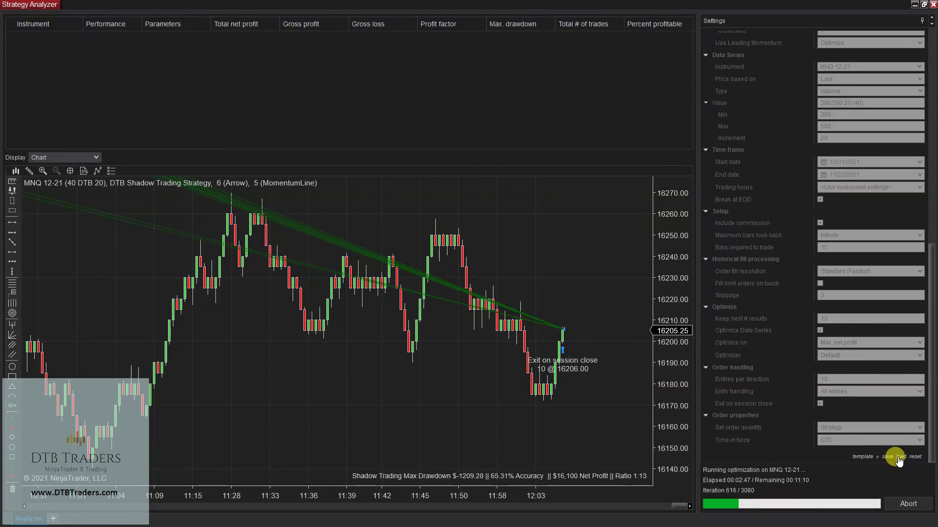
left_click(900, 458)
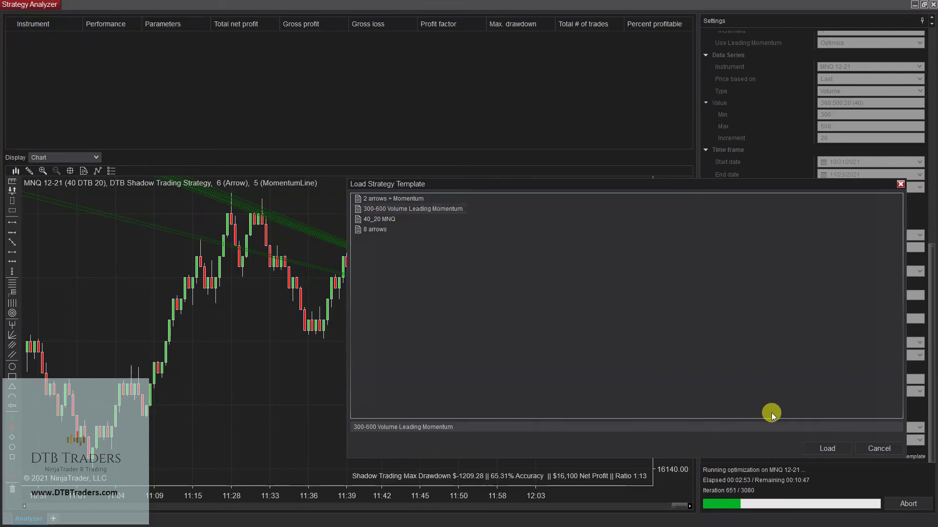
left_click(837, 449)
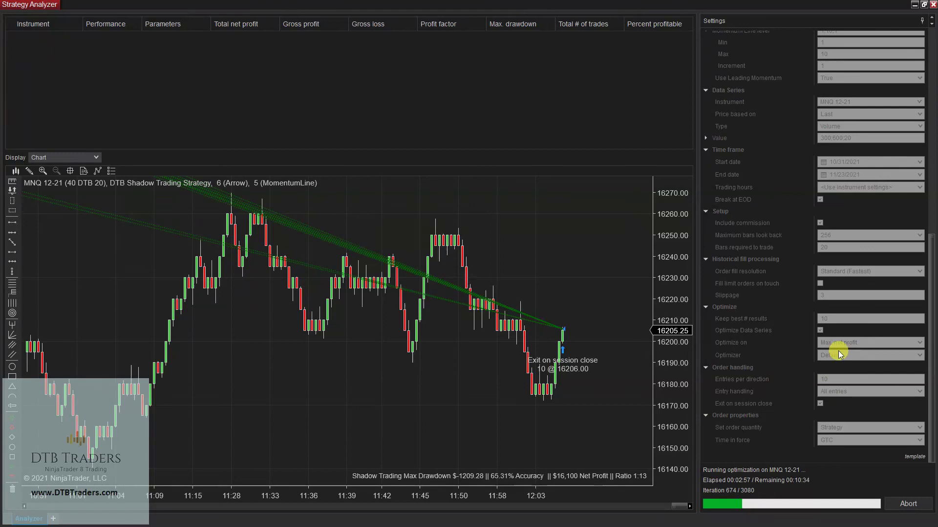
Step: Review the loaded template's settings and abort the optimization still running
scroll(831, 317, "up", 5)
scroll(837, 257, "down", 5)
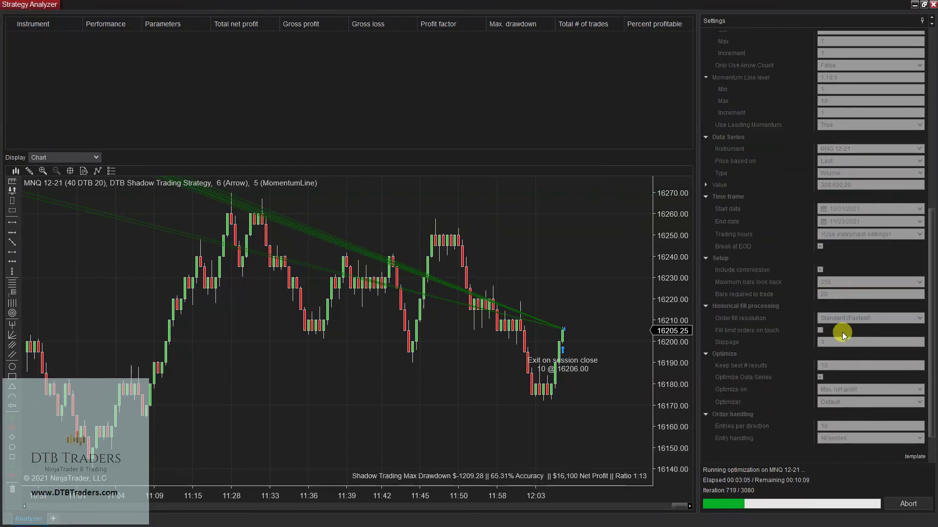
scroll(854, 317, "up", 7)
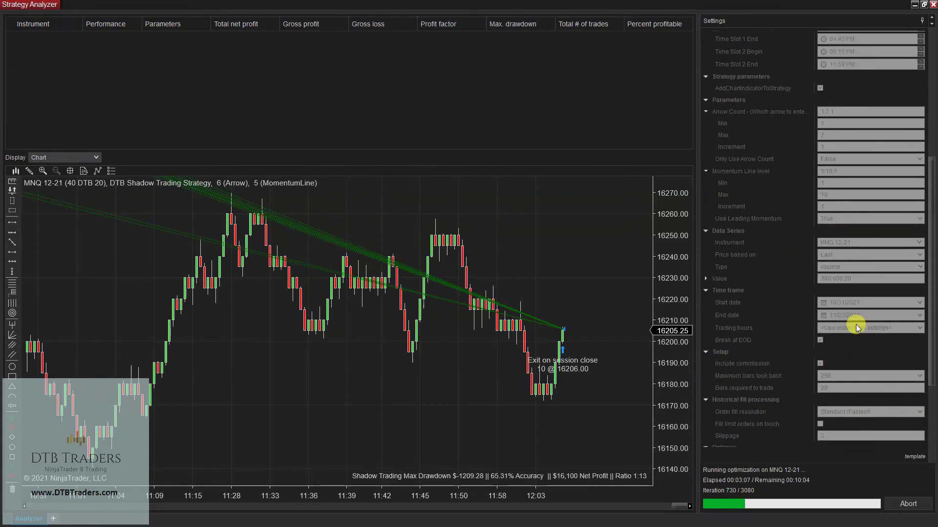
scroll(852, 241, "up", 3)
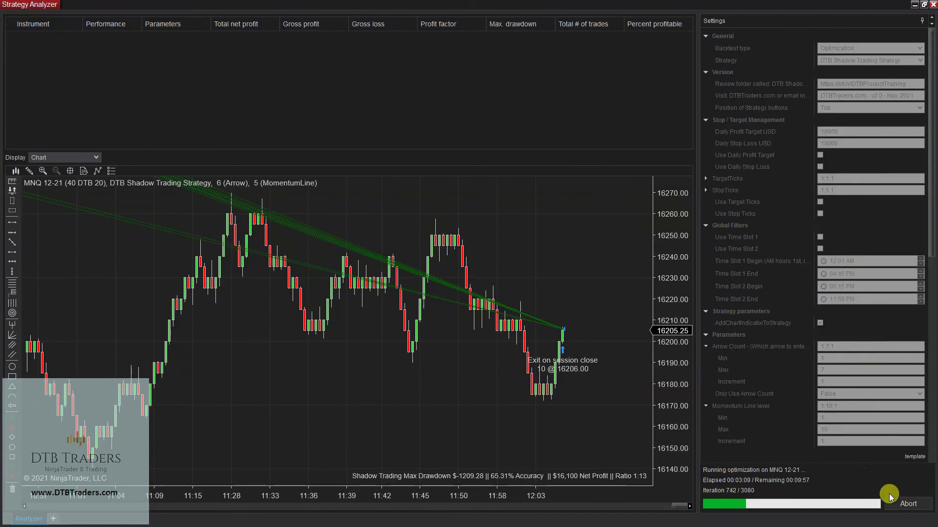
left_click(907, 504)
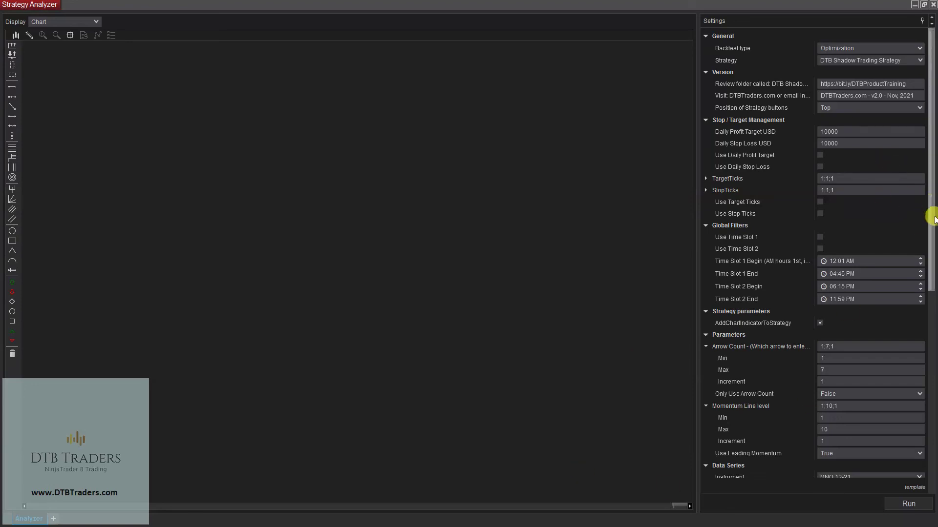
Step: Check the template's parameters and data series, and run the MNQ 12-21 optimization with Volume values 300 to 600 in increments of 20
left_click_drag(927, 209, 933, 267)
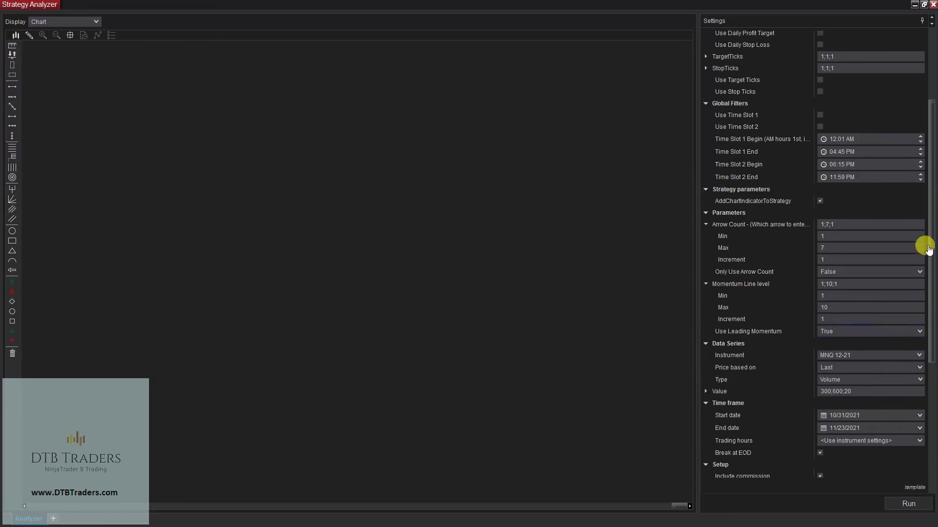
left_click_drag(931, 219, 928, 67)
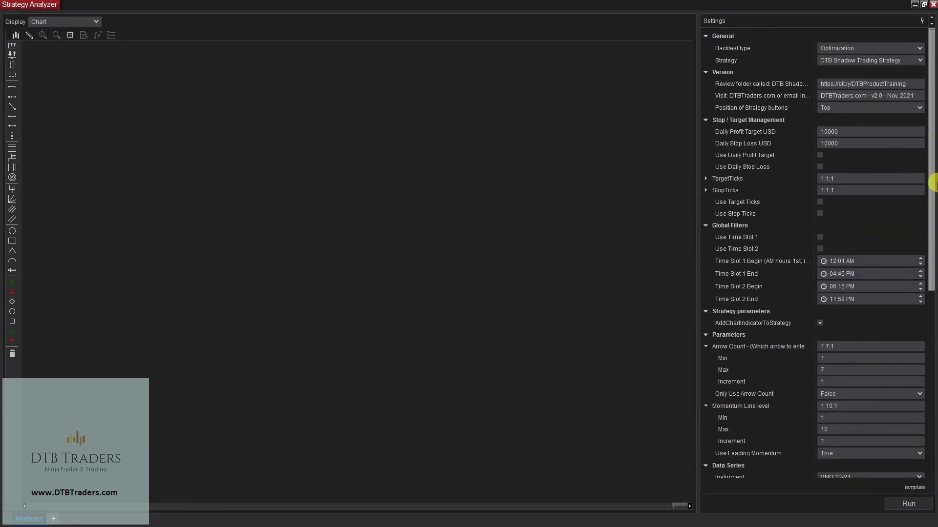
left_click_drag(928, 184, 933, 209)
scroll(923, 268, "down", 4)
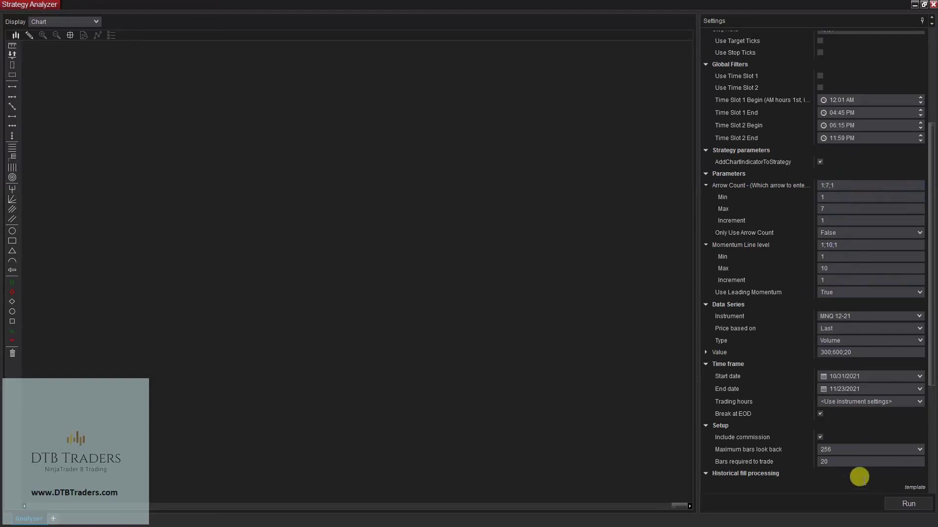
left_click(910, 508)
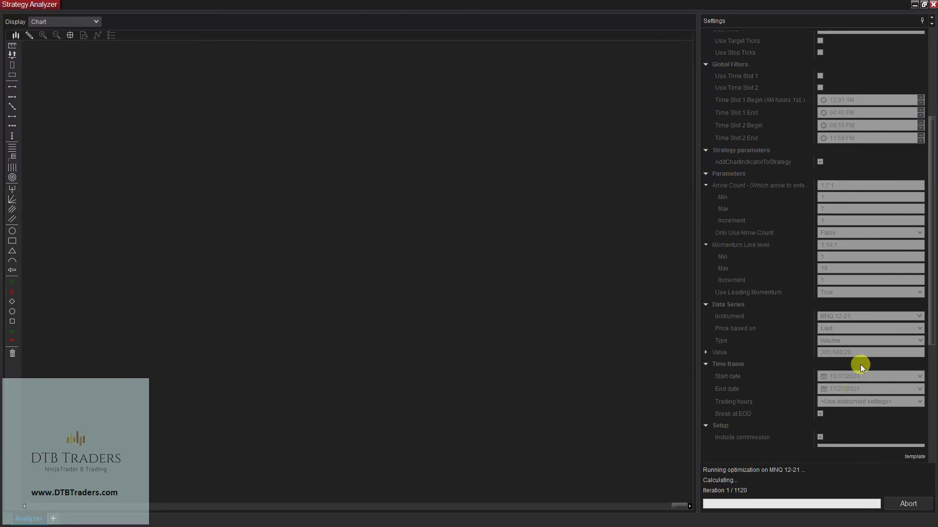
Step: Widen the Strategy Analyzer's settings area and abort the running MNQ 12-21 optimization
scroll(860, 364, "down", 5)
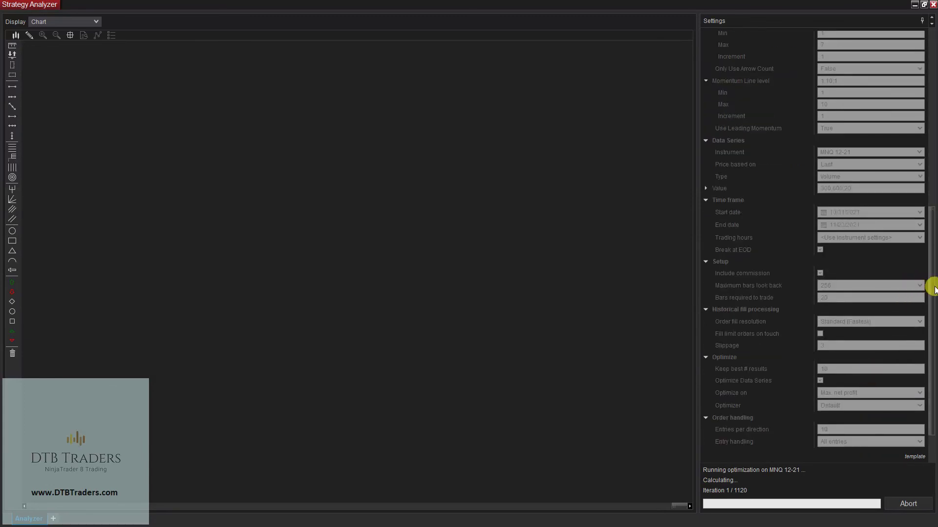
left_click_drag(931, 286, 922, 466)
scroll(820, 244, "up", 11)
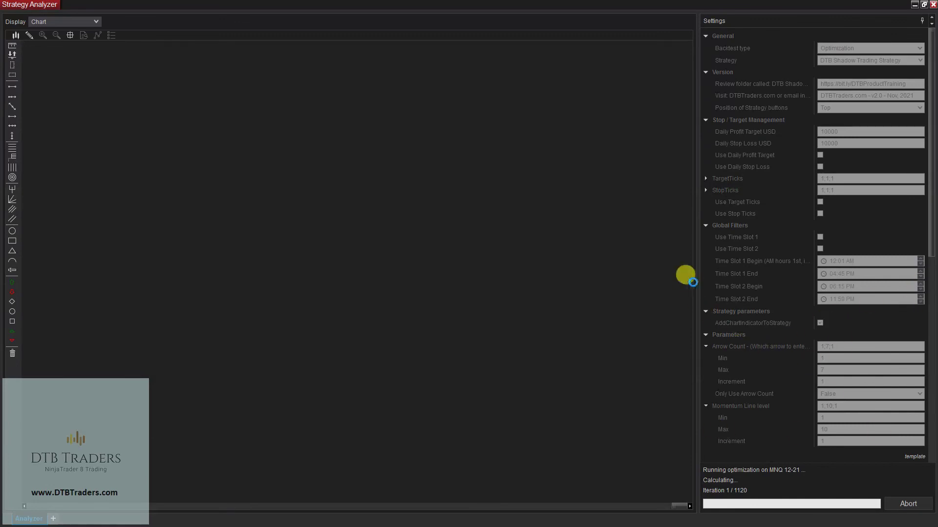
left_click_drag(698, 283, 644, 282)
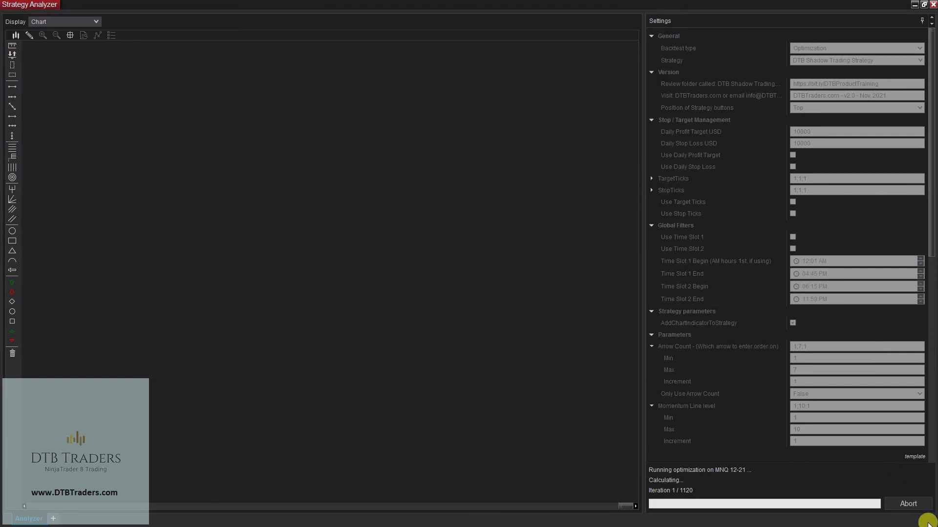
left_click(906, 504)
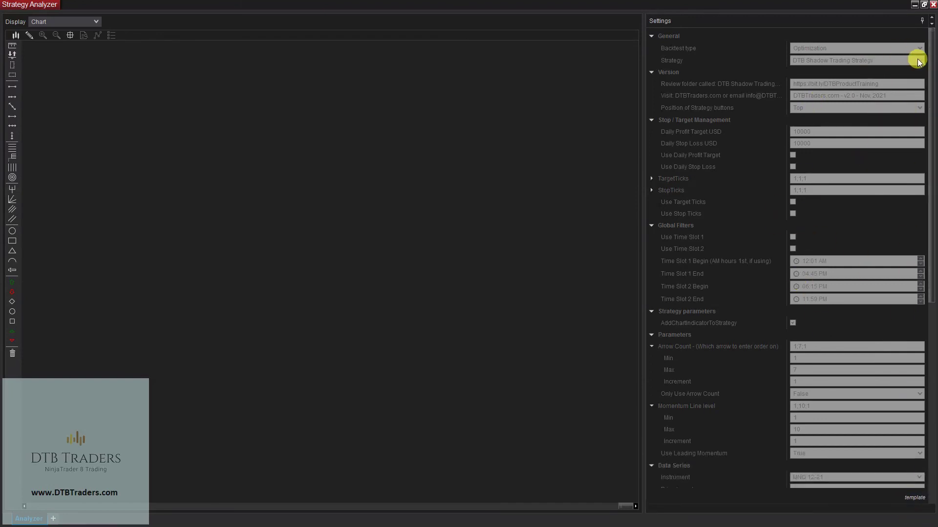
Step: Select DTB Shadow Trading Strategy as the strategy again and review its settings down to the order properties
left_click(918, 61)
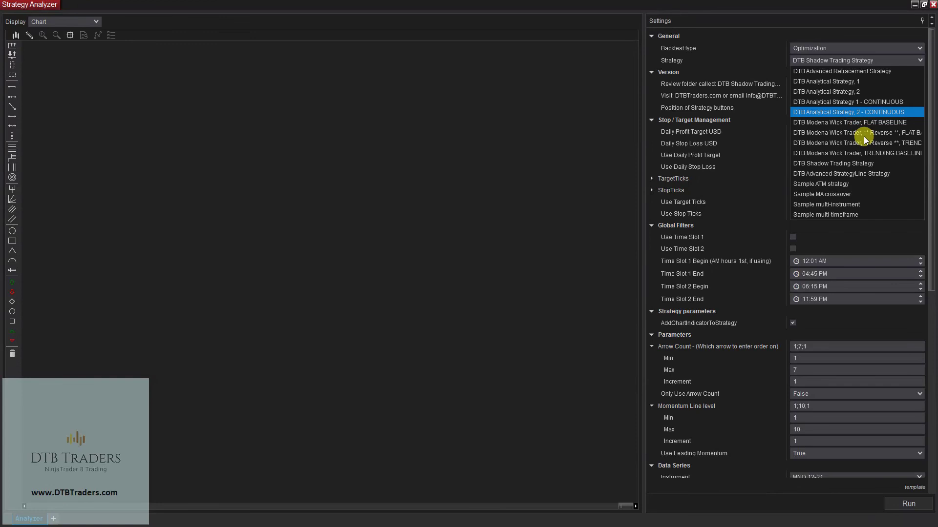
left_click(825, 164)
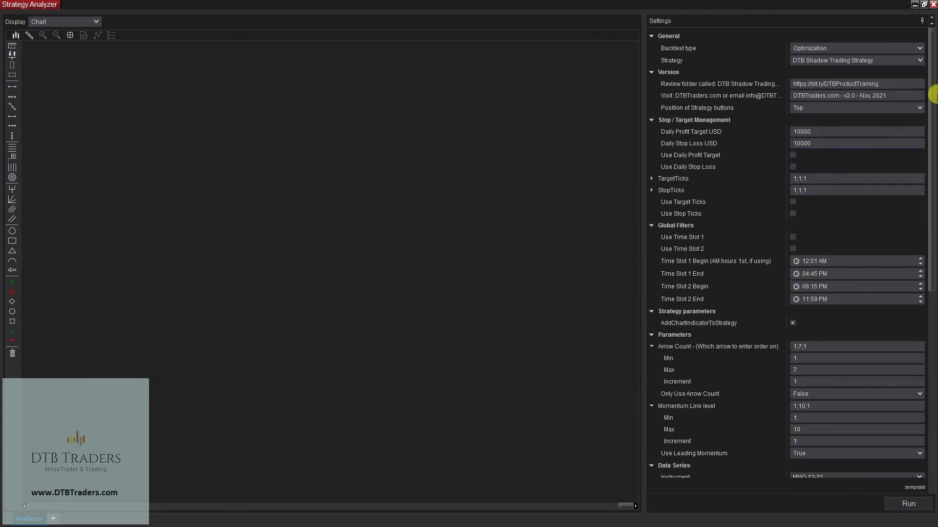
left_click_drag(930, 91, 930, 488)
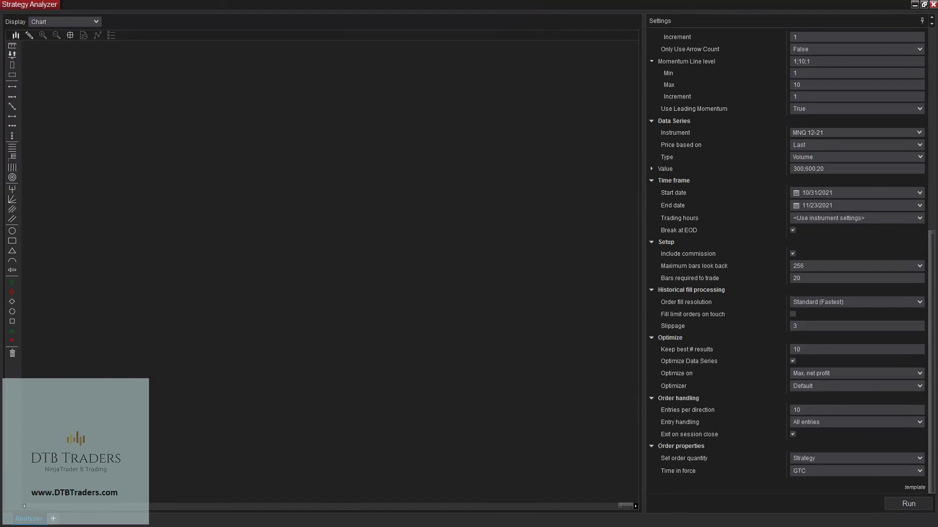
scroll(801, 193, "up", 6)
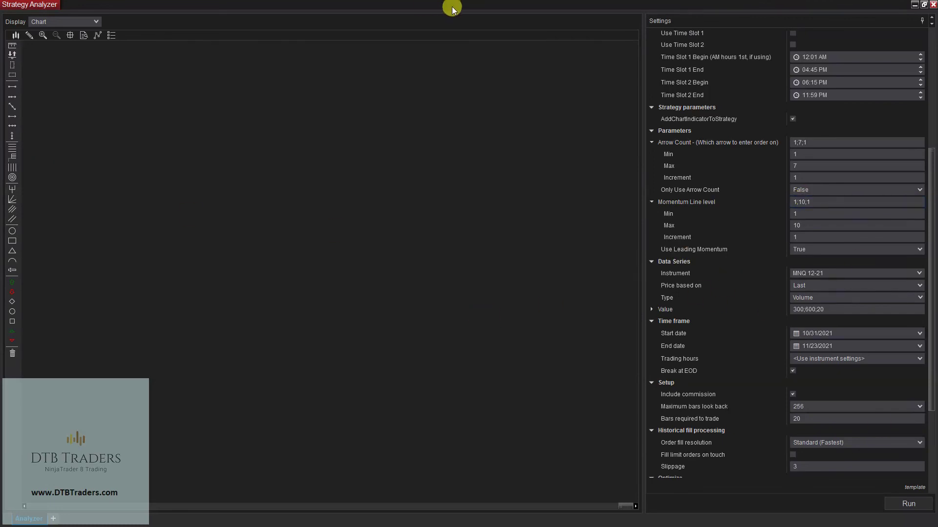
Step: Restore the Strategy Analyzer from full screen, minimize the Google Drive browser window, and place the analyzer below the MNQ 12-21 chart
double_click(416, 14)
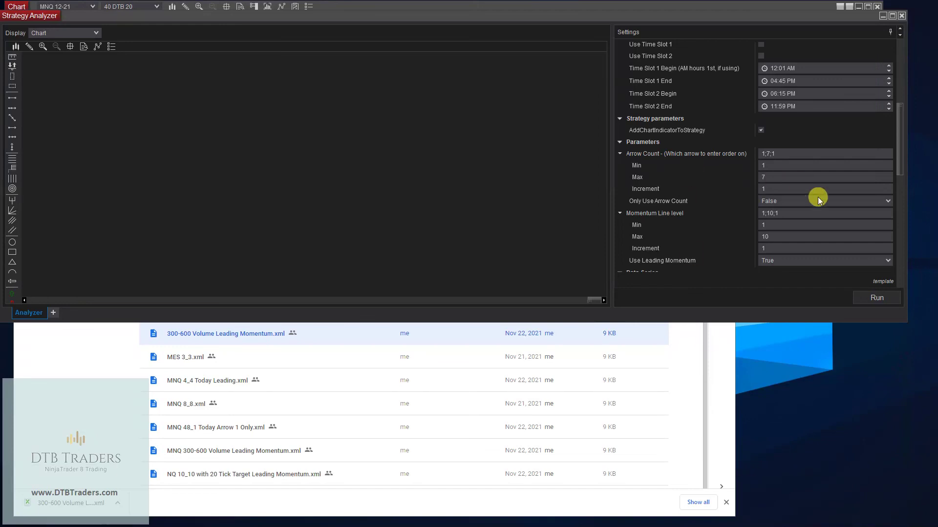
key("alt+Tab")
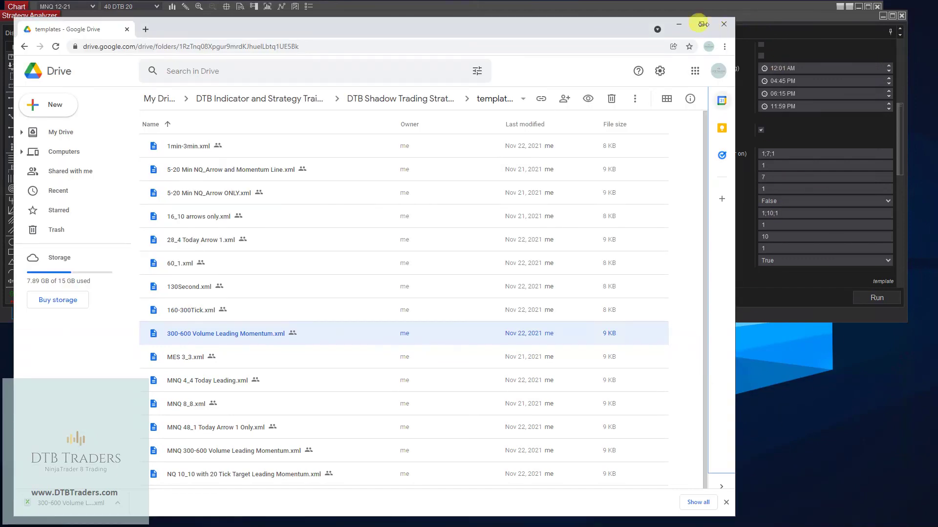
left_click(679, 24)
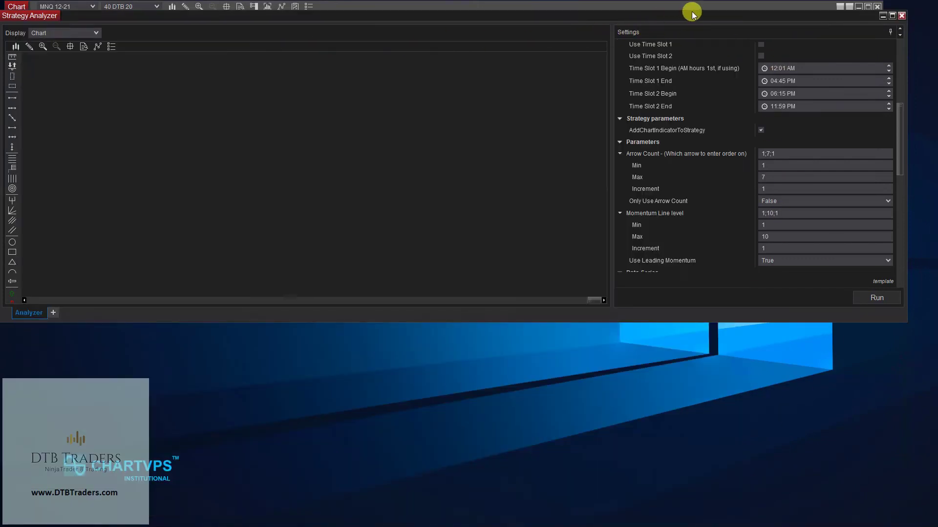
left_click_drag(696, 17, 696, 219)
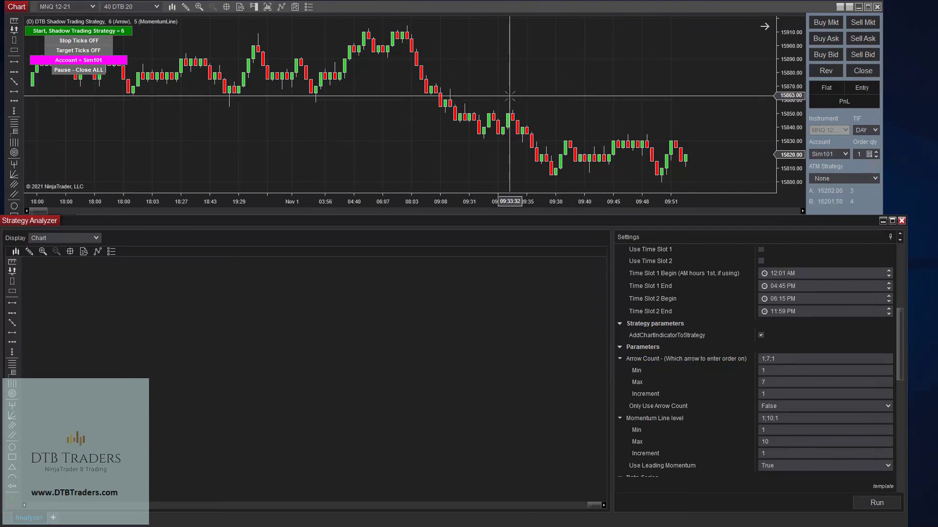
Step: Enable Use Daily Stop Loss for the strategy and check the remaining parameters, data series and time frame
scroll(875, 363, "up", 3)
scroll(874, 364, "up", 1)
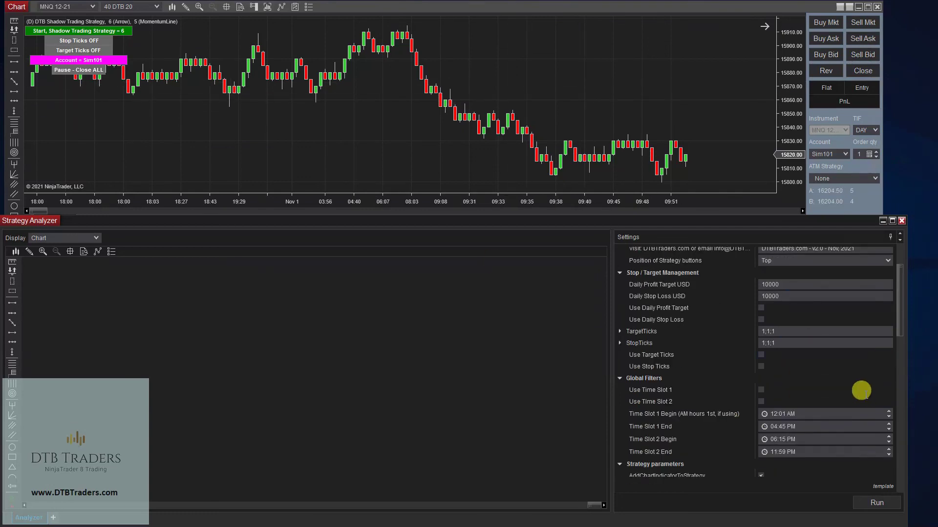
scroll(781, 342, "down", 4)
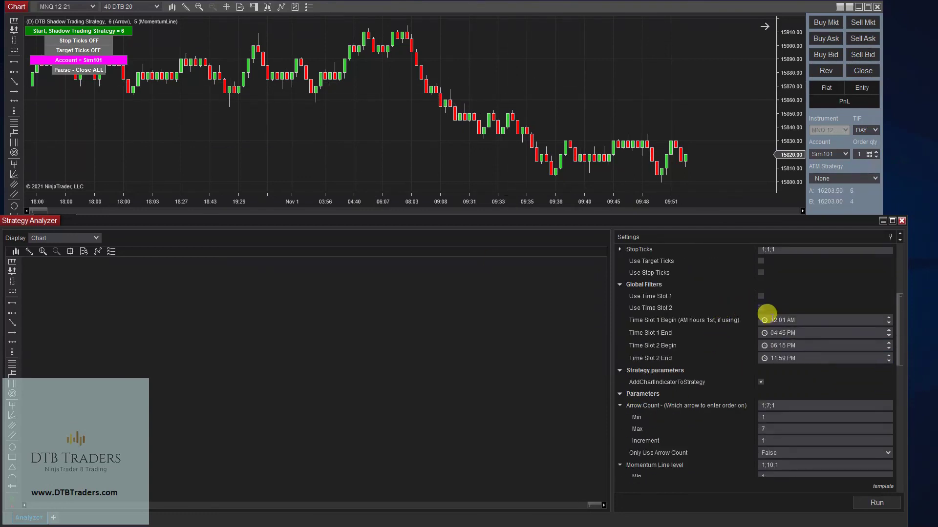
scroll(775, 376, "up", 2)
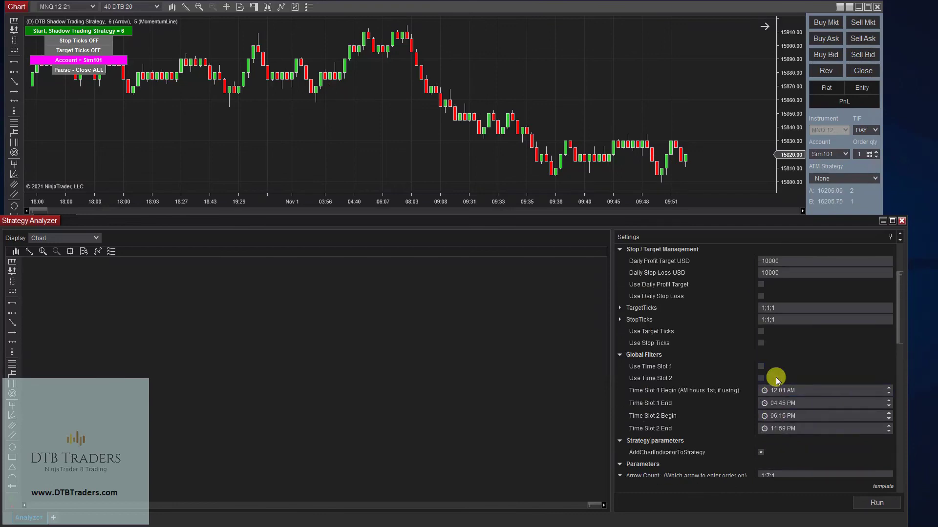
scroll(751, 294, "up", 1)
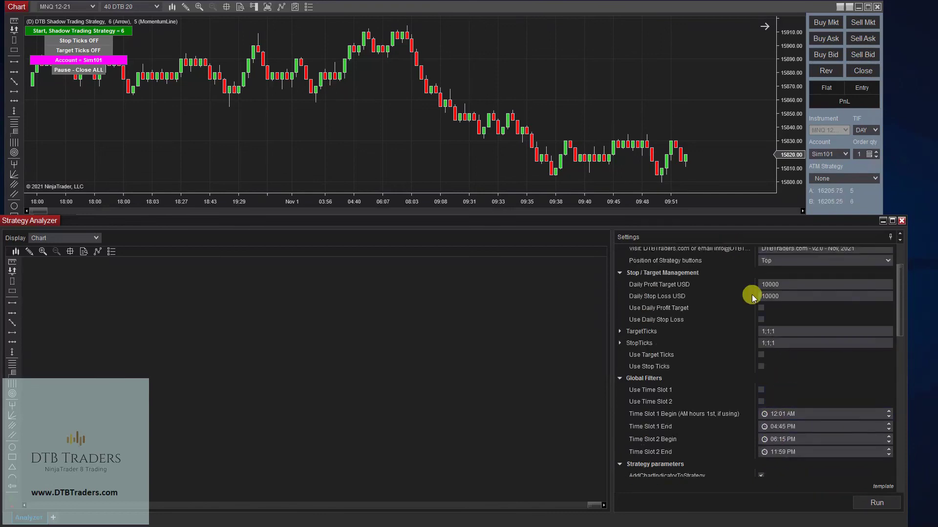
left_click(780, 296)
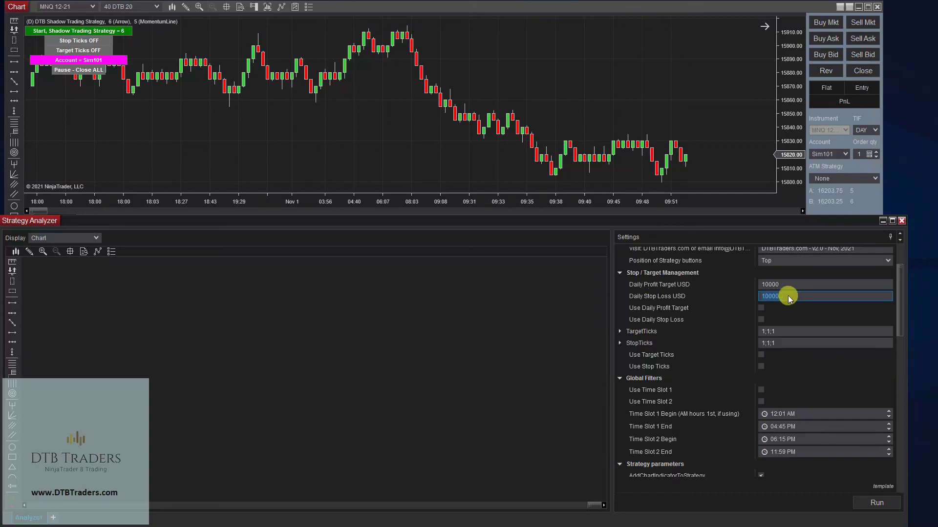
left_click(762, 320)
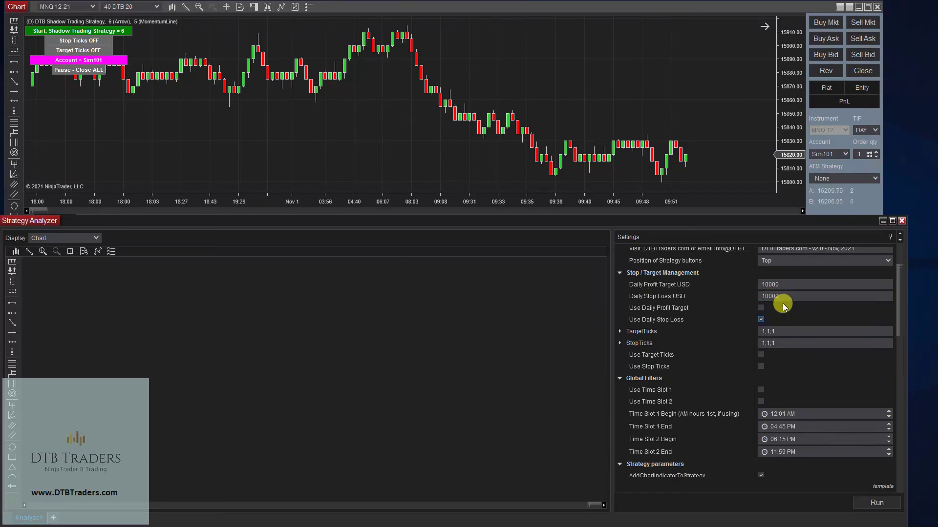
scroll(712, 329, "down", 9)
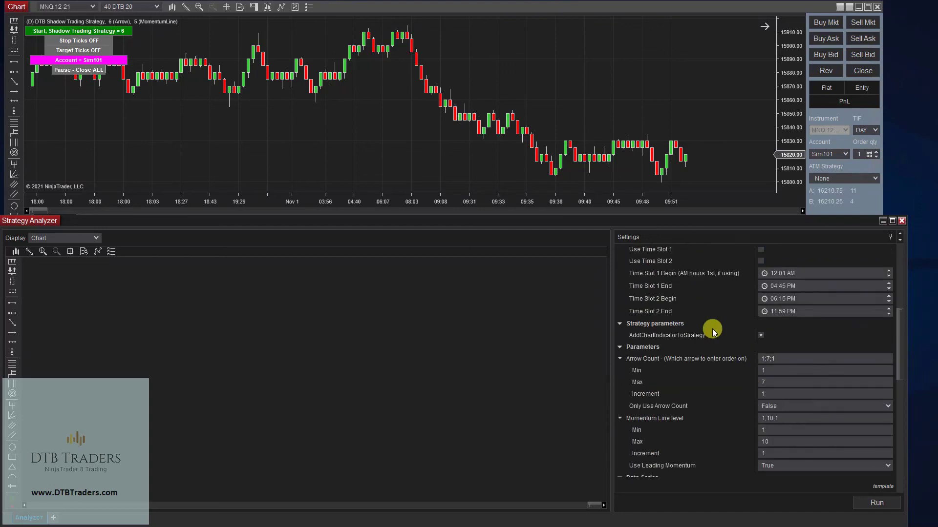
scroll(774, 401, "down", 4)
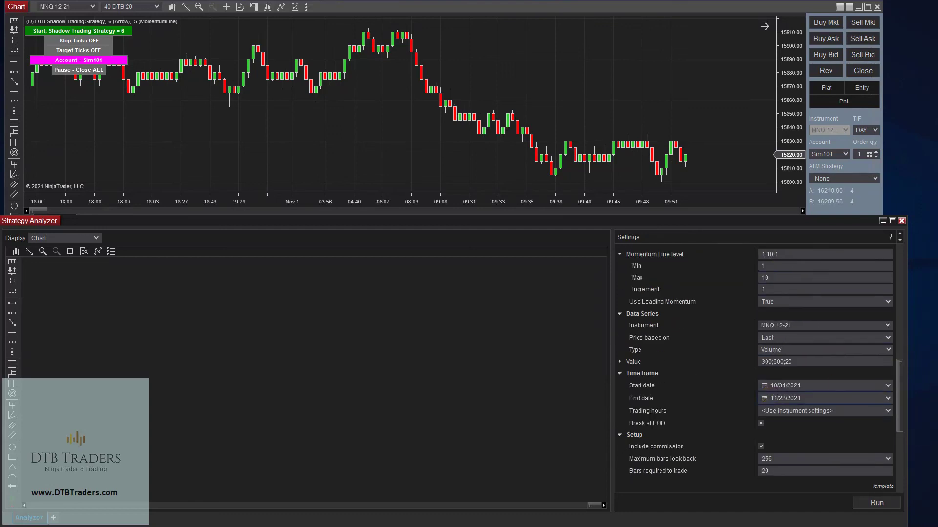